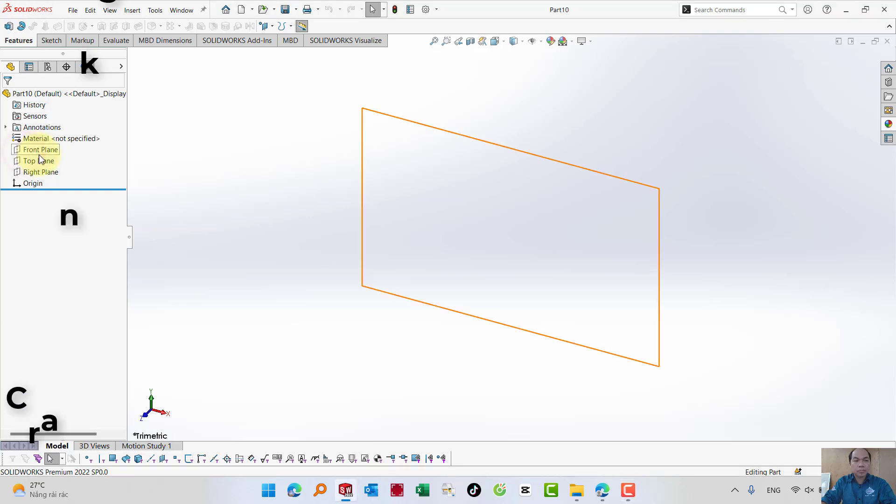
Sketch a center-point circle at the origin on the Right Plane.
{"action": "left_click", "coordinate": [40, 151]}
{"action": "left_click", "coordinate": [37, 172]}
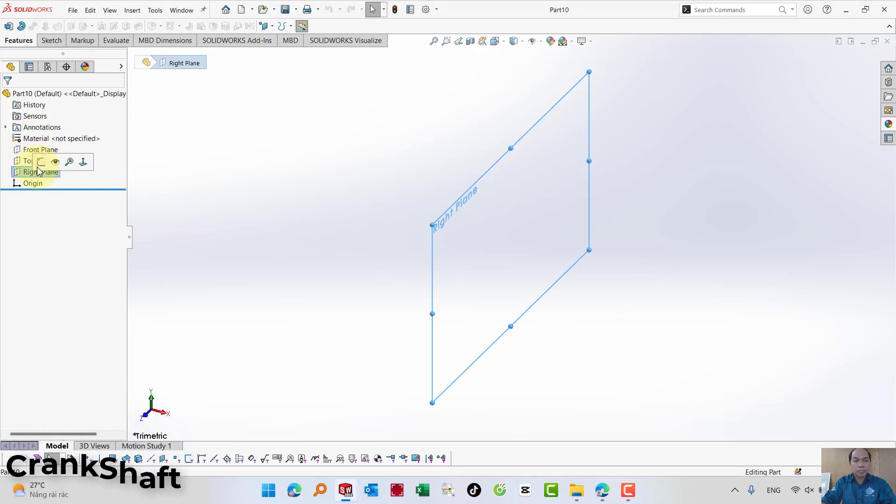
{"action": "left_click", "coordinate": [70, 159]}
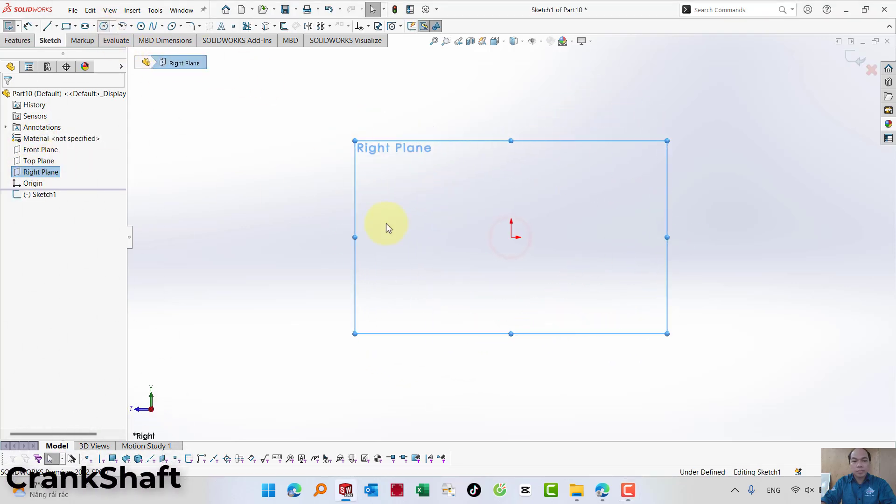
{"action": "left_click", "coordinate": [511, 237]}
{"action": "left_click", "coordinate": [603, 237]}
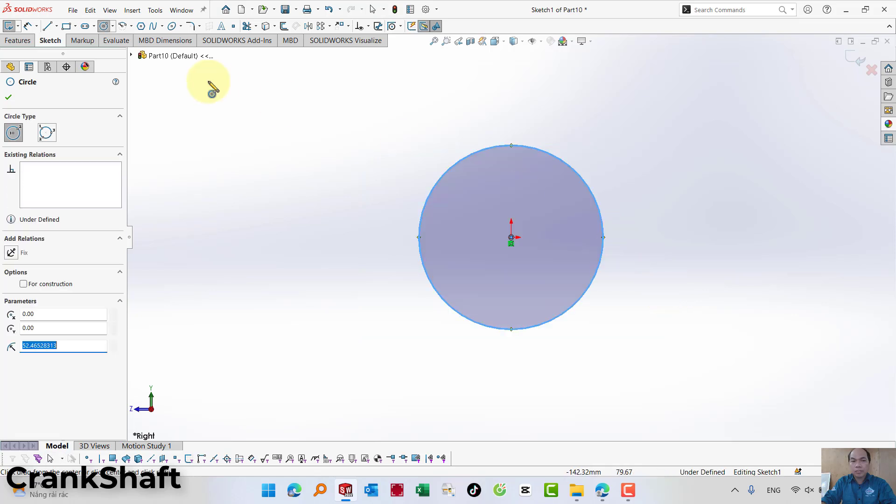
Dimension the circle's diameter to 80 mm and exit the sketch.
{"action": "left_click", "coordinate": [36, 26]}
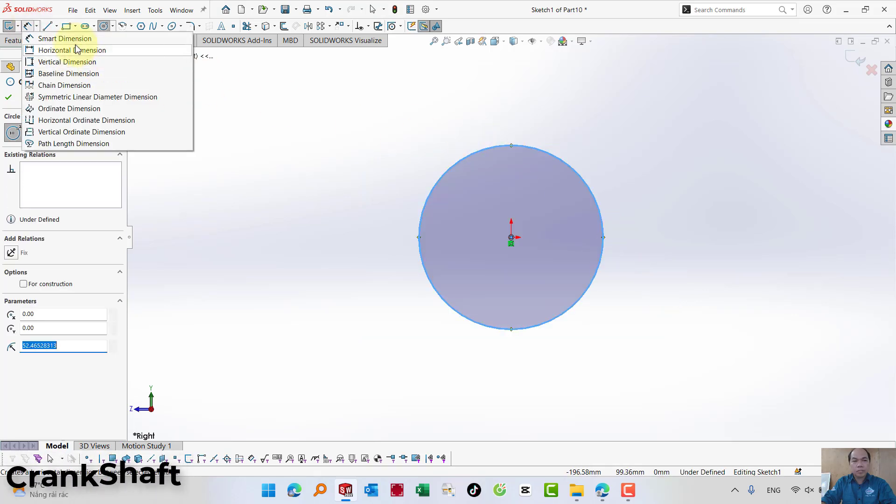
{"action": "left_click", "coordinate": [28, 39]}
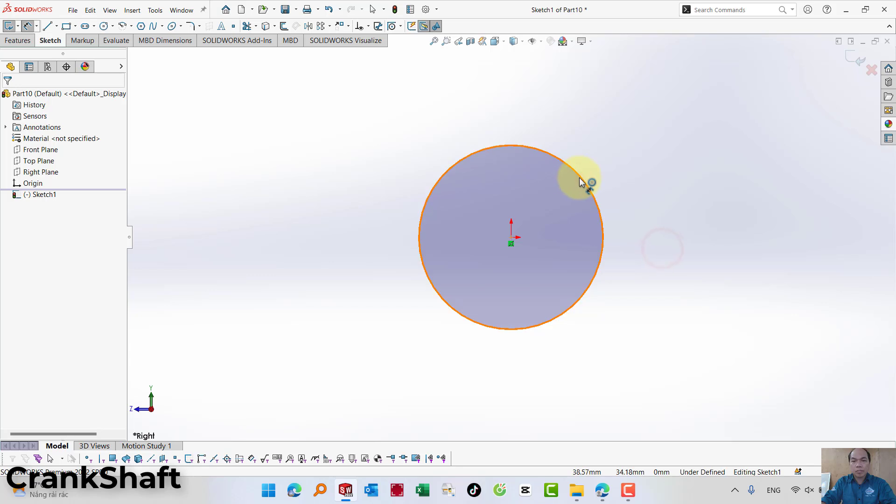
{"action": "left_click", "coordinate": [580, 182]}
{"action": "left_click", "coordinate": [665, 253]}
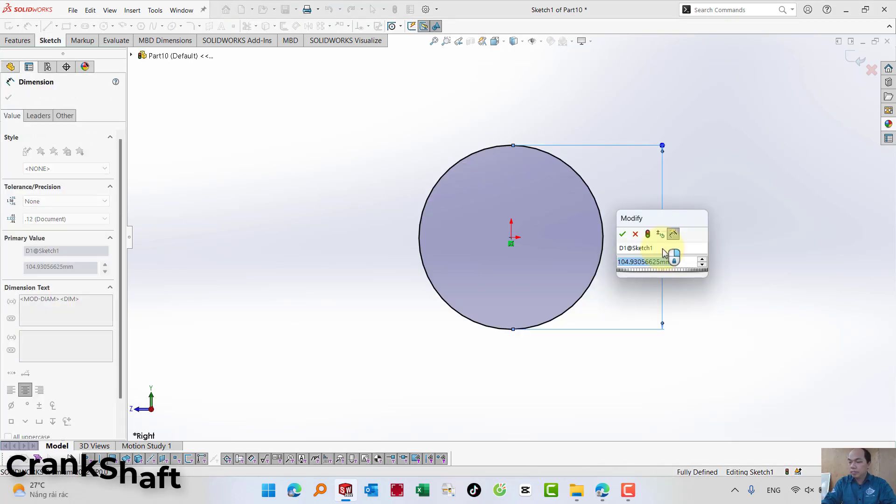
{"action": "type", "text": "80"}
{"action": "key", "text": "Return"}
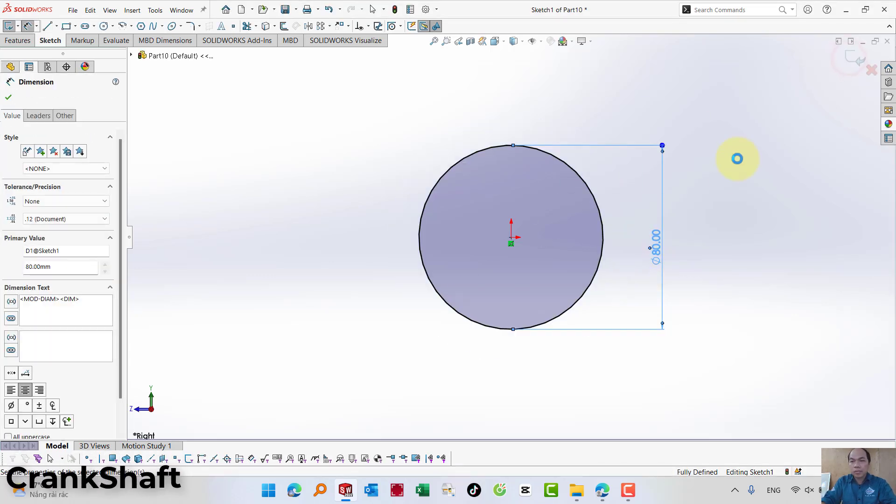
{"action": "left_click", "coordinate": [847, 67]}
{"action": "left_click", "coordinate": [9, 26]}
{"action": "type", "text": "106.6"}
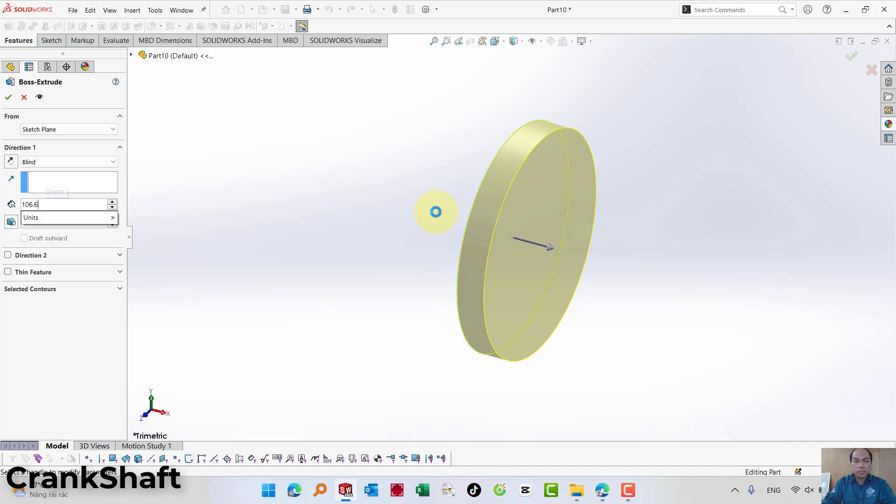
Extrude the 80 mm circle blind to 106.62 mm as a solid cylinder.
{"action": "type", "text": "2"}
{"action": "key", "text": "Return"}
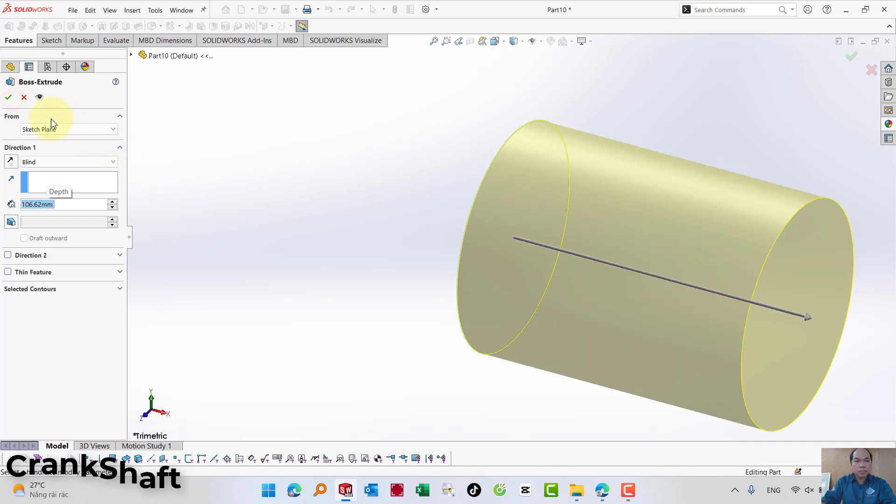
{"action": "left_click", "coordinate": [9, 98]}
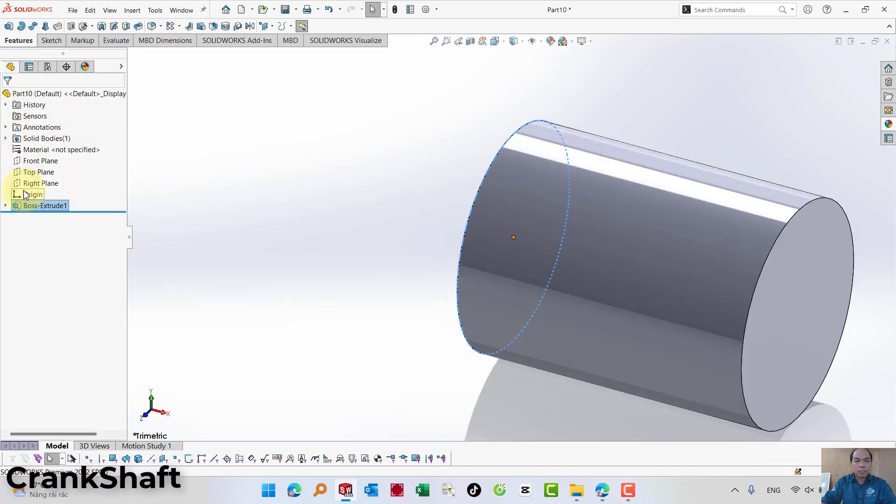
Start a sketch on the Right Plane, viewed normal to the cylinder's end face.
{"action": "left_click", "coordinate": [41, 183]}
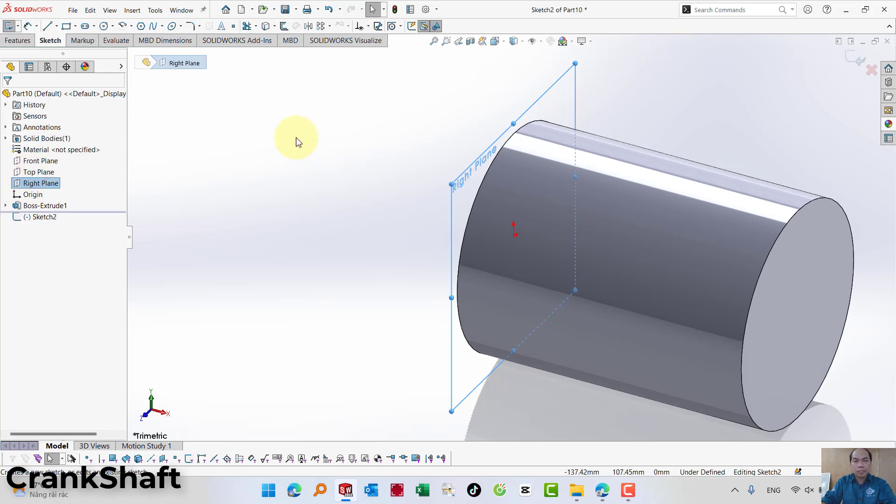
{"action": "left_click", "coordinate": [494, 41]}
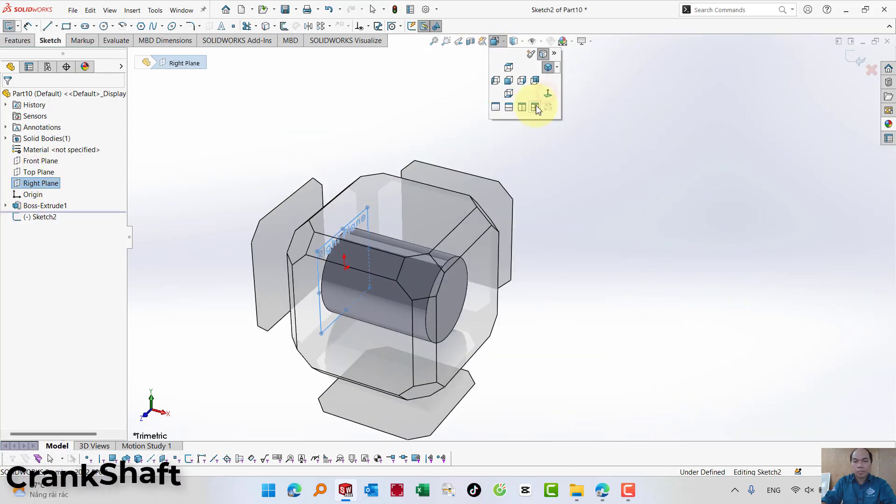
{"action": "left_click", "coordinate": [548, 93]}
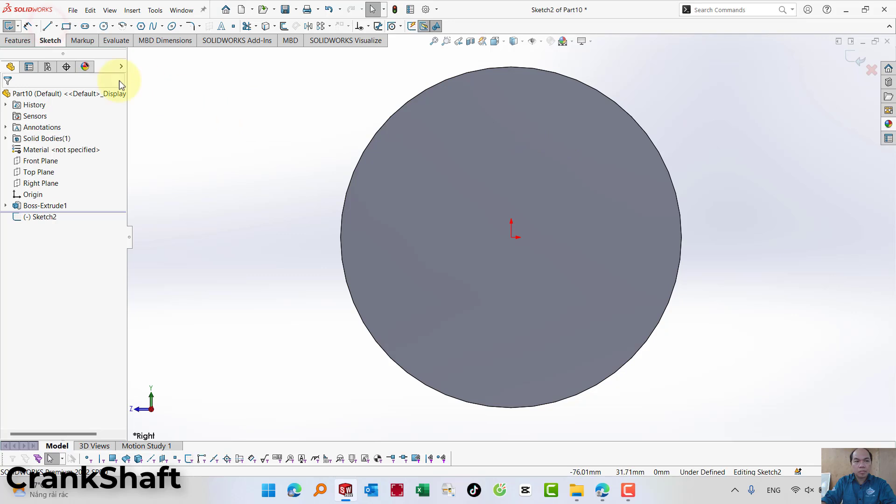
Draw construction lines from the origin, one vertical extended well above the shaft and one down-left.
{"action": "key", "text": "l"}
{"action": "left_click", "coordinate": [35, 223]}
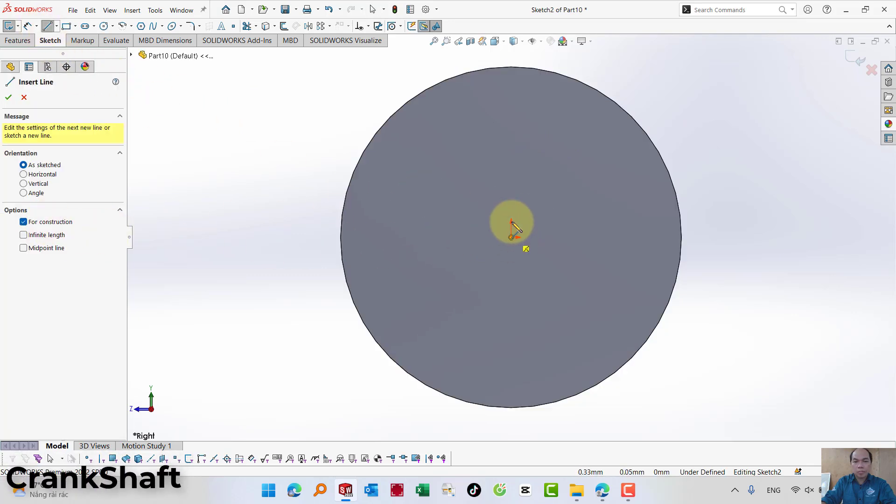
{"action": "left_click", "coordinate": [511, 237]}
{"action": "left_click", "coordinate": [512, 52]}
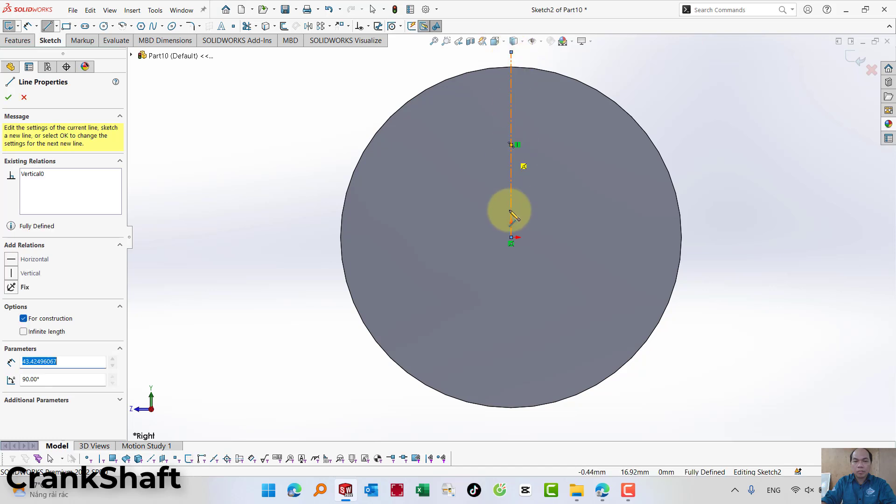
{"action": "left_click", "coordinate": [511, 237]}
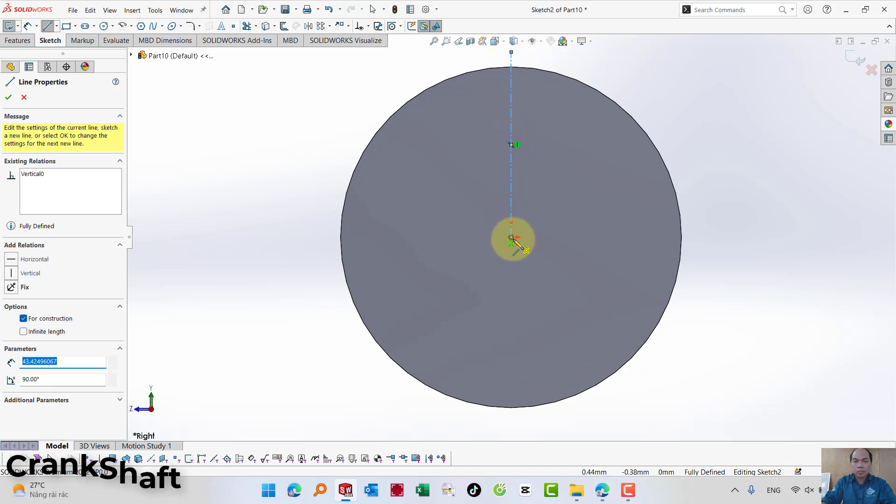
{"action": "left_click", "coordinate": [263, 355]}
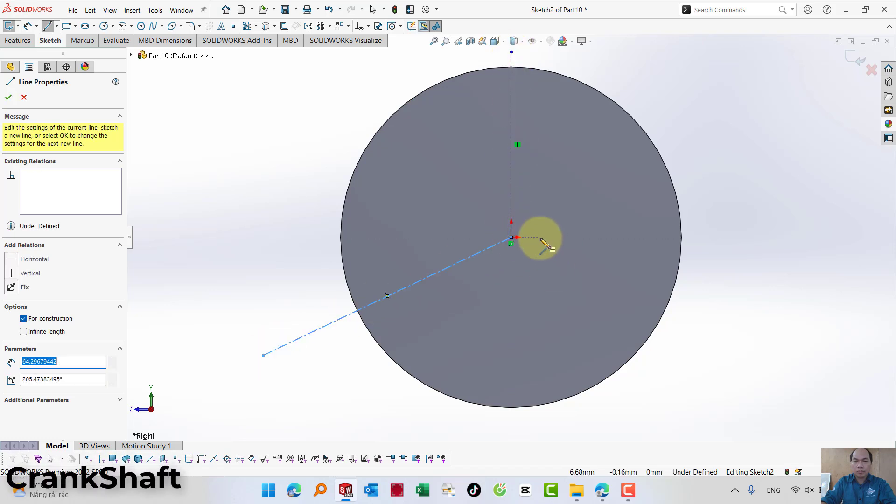
{"action": "scroll", "coordinate": [541, 240], "scroll_direction": "up", "scroll_amount": 5}
{"action": "scroll", "coordinate": [537, 208], "scroll_direction": "down", "scroll_amount": 1}
{"action": "scroll", "coordinate": [520, 196], "scroll_direction": "down", "scroll_amount": 2}
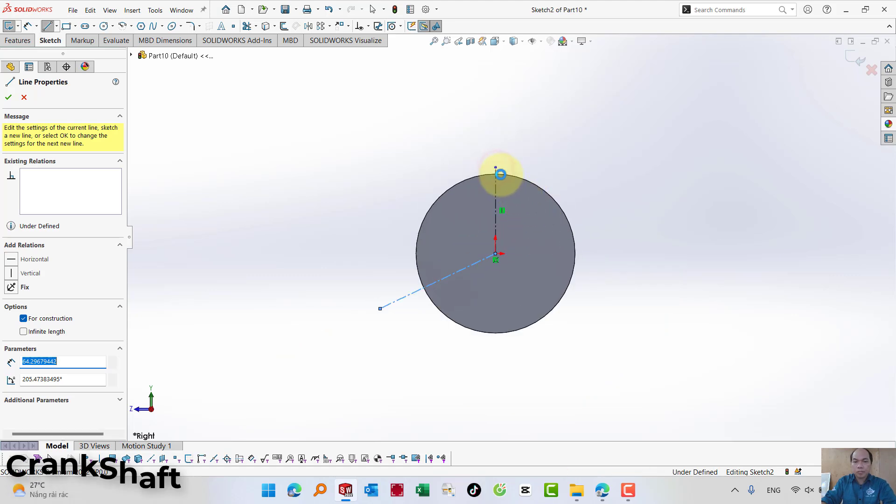
{"action": "key", "text": "Escape"}
{"action": "left_click_drag", "start_coordinate": [495, 167], "coordinate": [495, 75]}
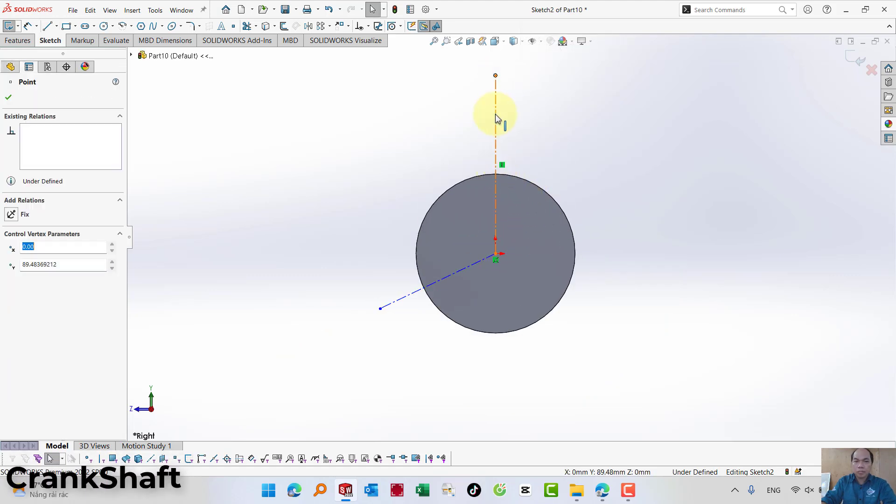
{"action": "scroll", "coordinate": [511, 238], "scroll_direction": "up", "scroll_amount": 2}
Mirror the down-left construction line about the vertical line to make a down-right spoke.
{"action": "left_click", "coordinate": [369, 89]}
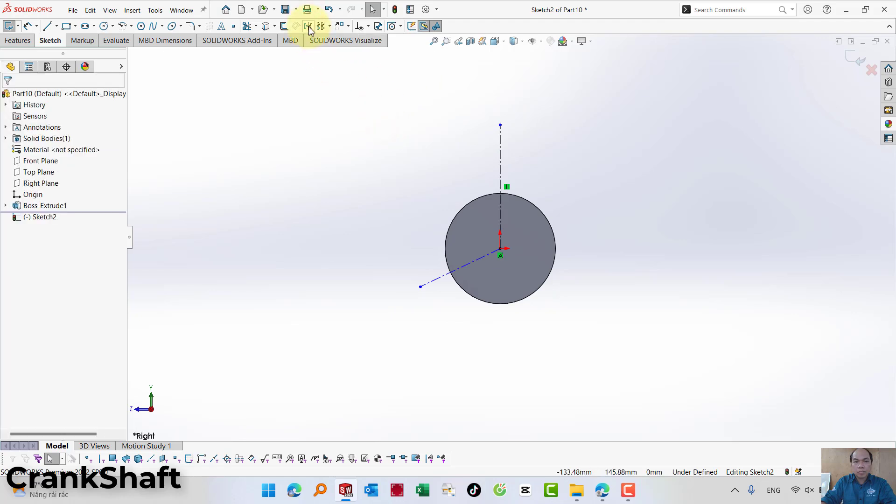
{"action": "left_click", "coordinate": [308, 26]}
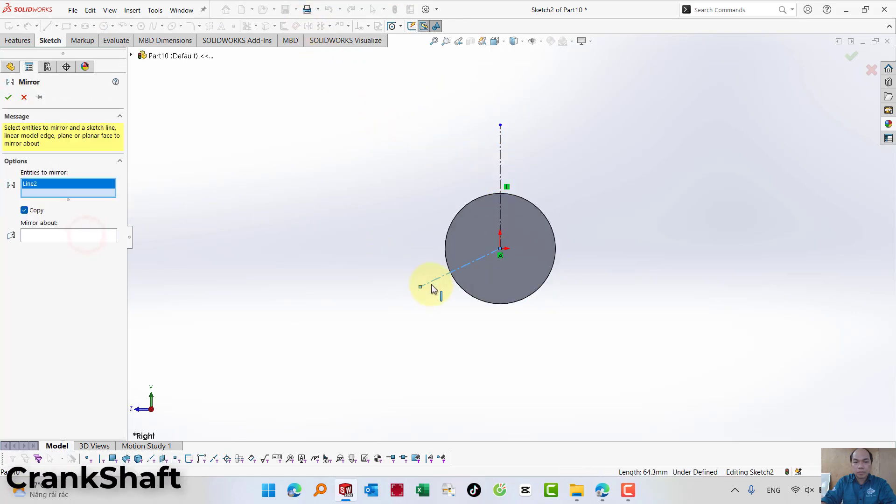
{"action": "left_click", "coordinate": [98, 233]}
{"action": "left_click", "coordinate": [502, 162]}
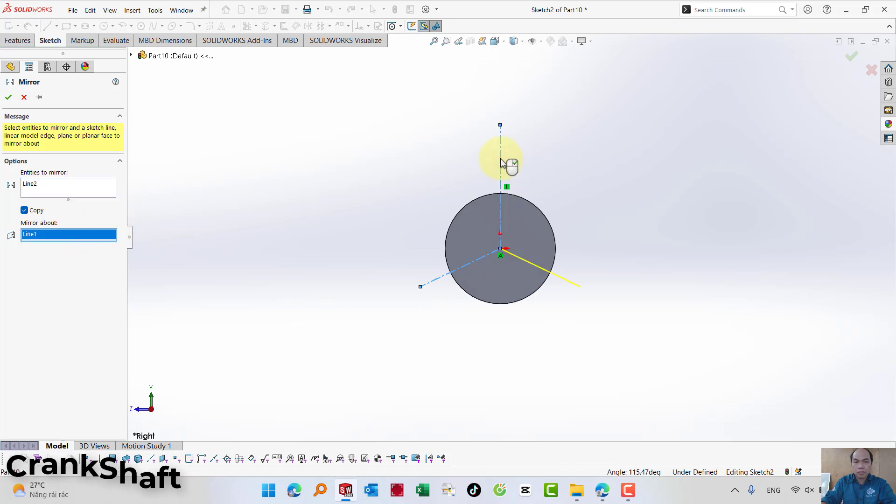
{"action": "key", "text": "Return"}
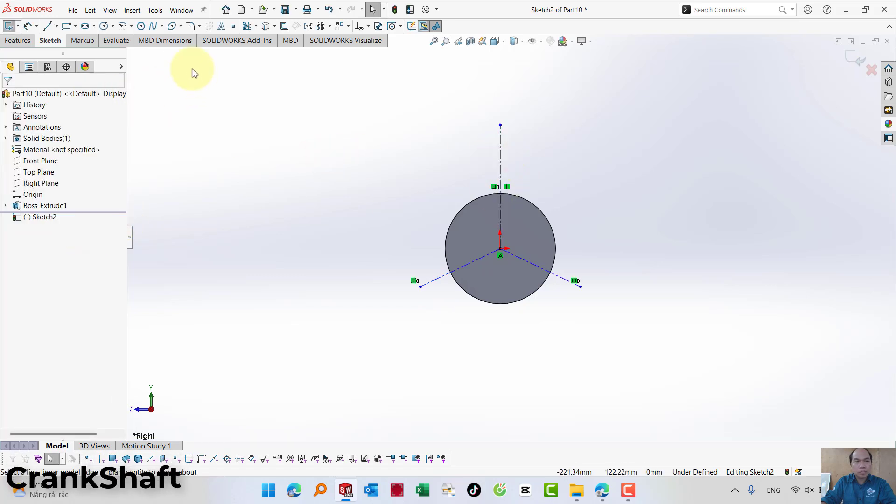
Draw a small circle at the vertical line's top end and two circles (~R46, ~R65) at the origin.
{"action": "left_click", "coordinate": [104, 27]}
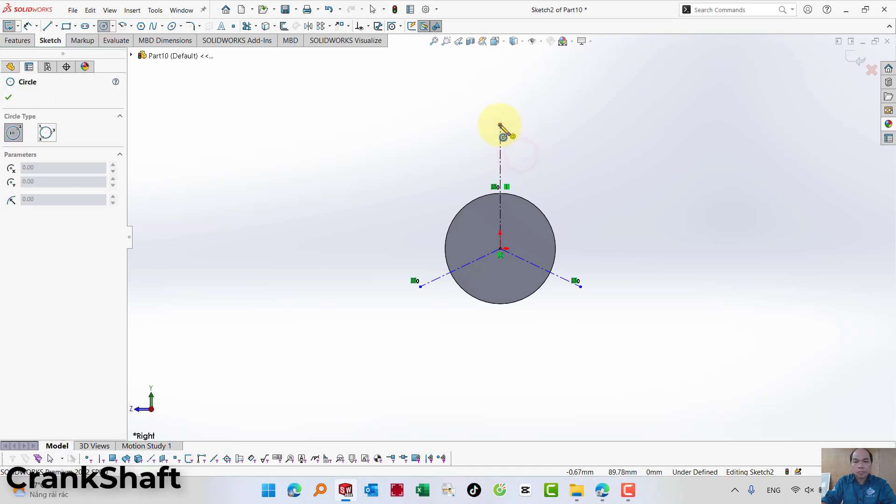
{"action": "left_click", "coordinate": [500, 125]}
{"action": "left_click", "coordinate": [526, 152]}
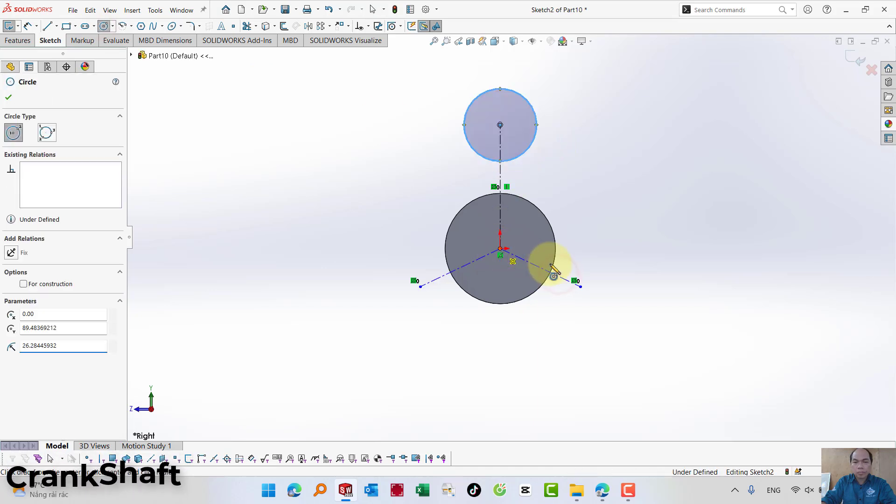
{"action": "left_click", "coordinate": [500, 249]}
{"action": "left_click", "coordinate": [558, 272]}
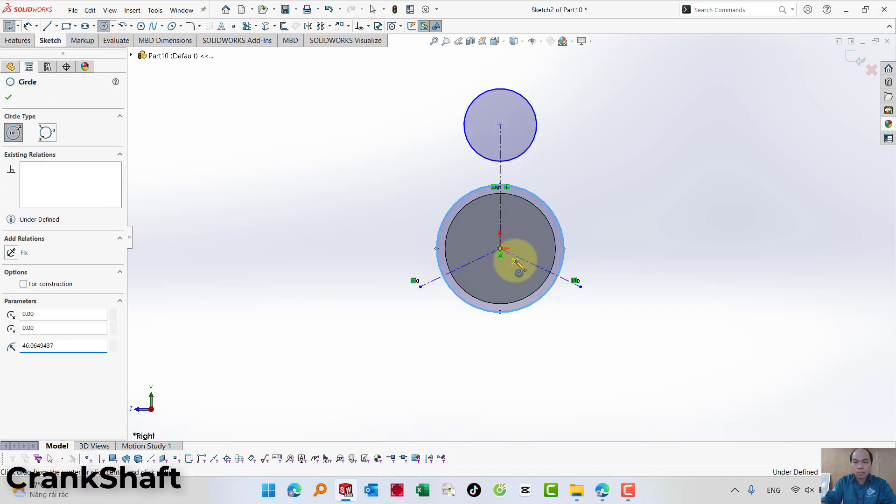
{"action": "left_click", "coordinate": [501, 249]}
{"action": "left_click", "coordinate": [583, 302]}
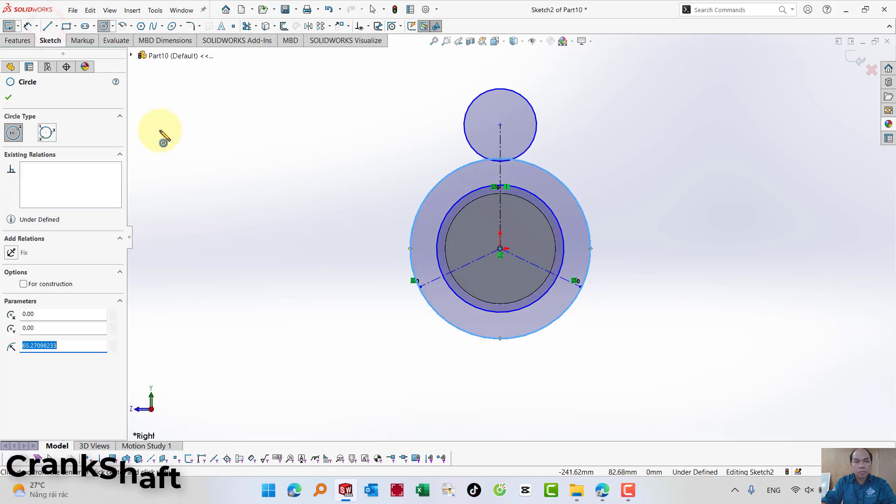
{"action": "key", "text": "Escape"}
{"action": "key", "text": "l"}
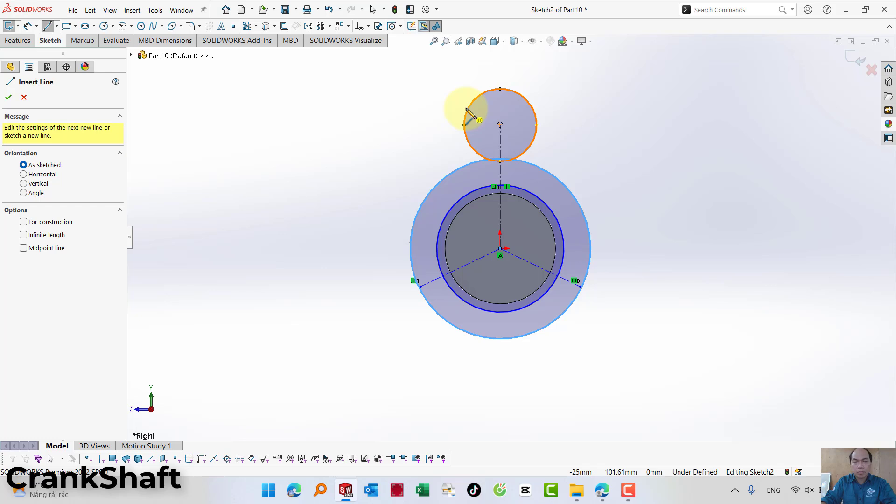
Draw the left web lines from the outer circle up tangent to the top circle.
{"action": "key", "text": "Escape"}
{"action": "left_click", "coordinate": [18, 40]}
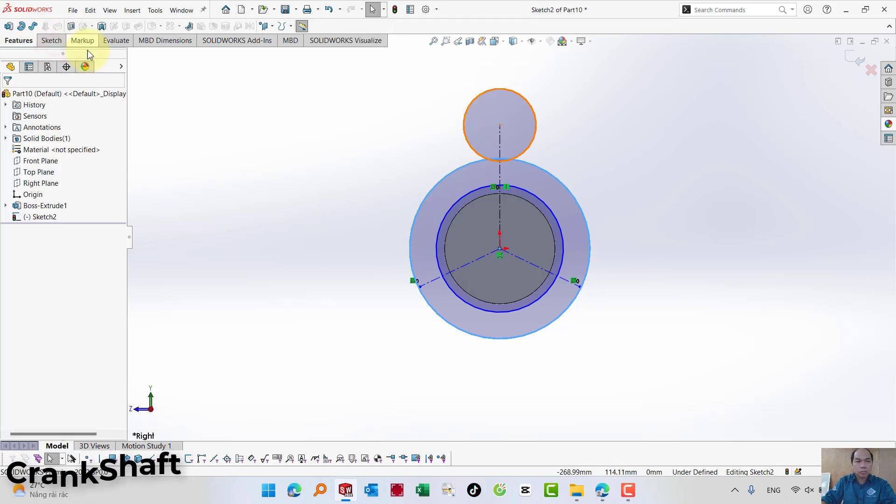
{"action": "left_click", "coordinate": [52, 40]}
{"action": "key", "text": "l"}
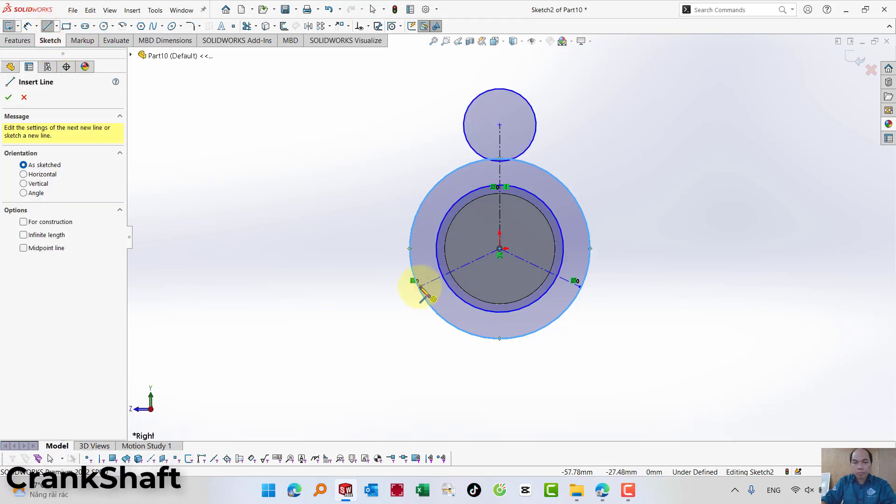
{"action": "left_click", "coordinate": [420, 286]}
{"action": "double_click", "coordinate": [436, 257]}
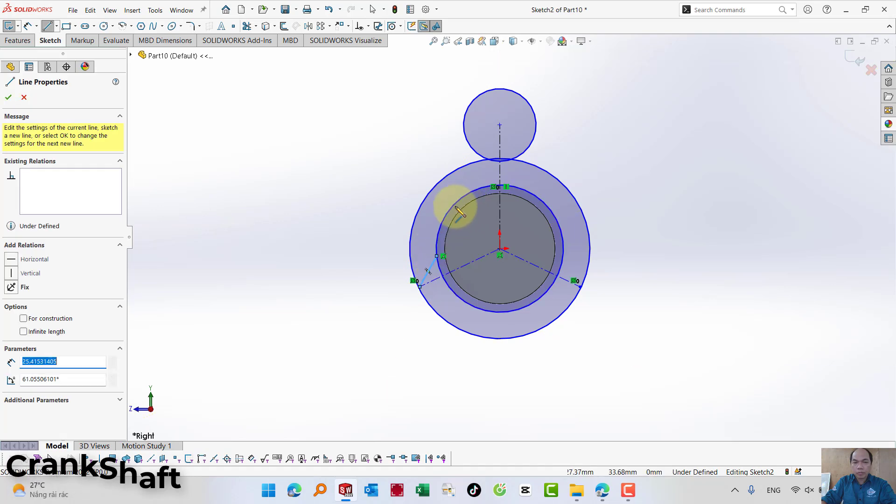
{"action": "left_click", "coordinate": [466, 112]}
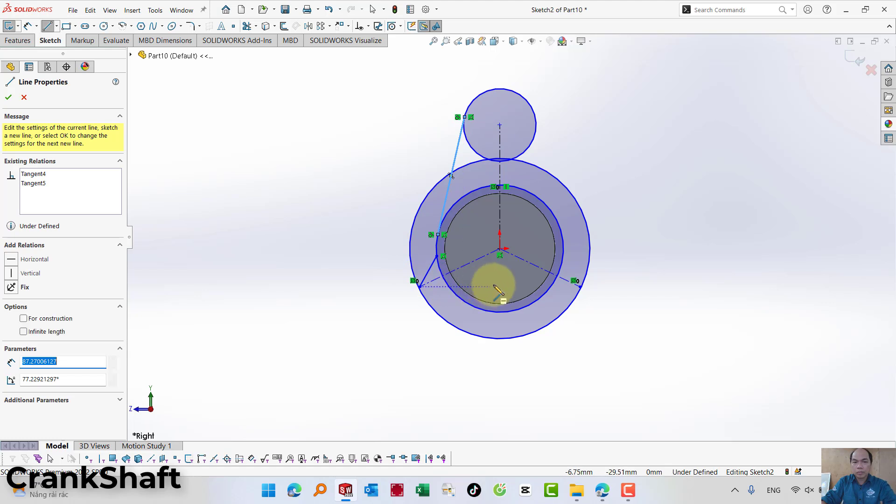
{"action": "key", "text": "Escape"}
{"action": "key", "text": "Escape"}
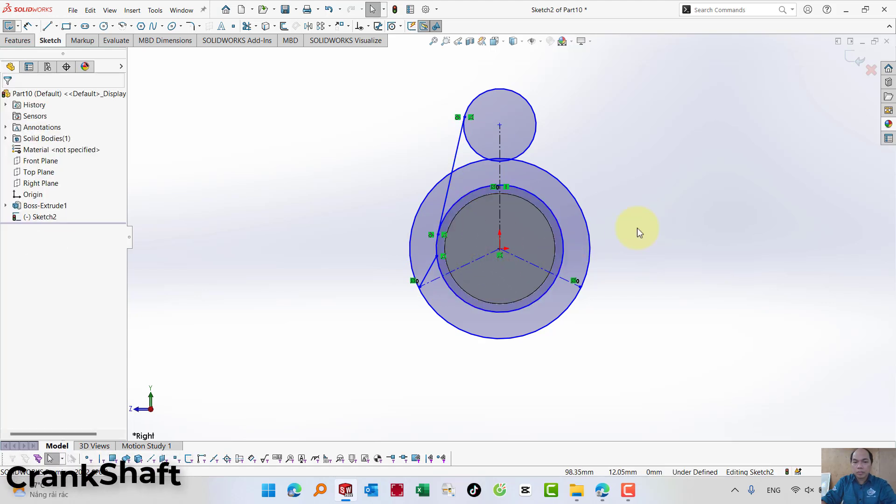
{"action": "right_click_drag", "start_coordinate": [658, 217], "coordinate": [583, 226]}
{"action": "key", "text": "l"}
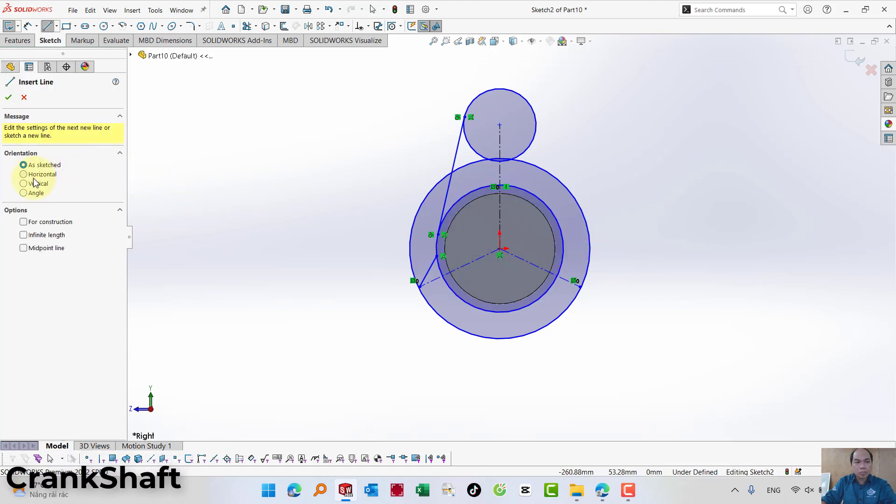
{"action": "key", "text": "Escape"}
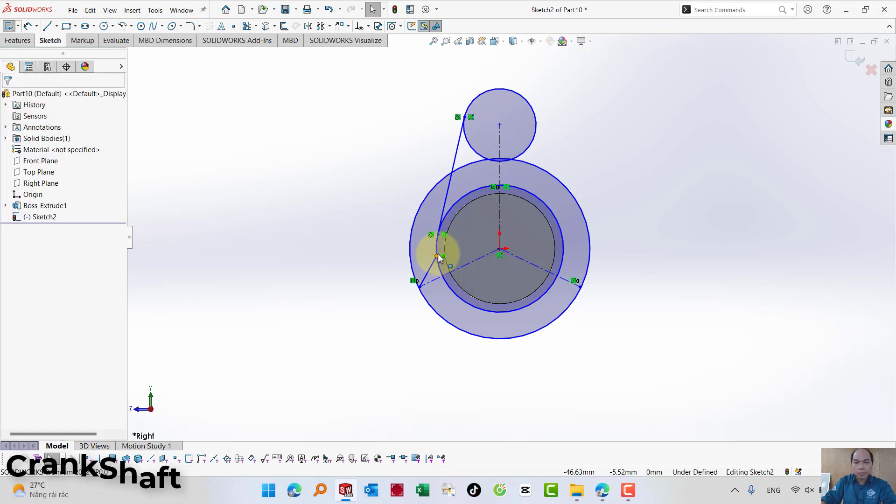
Make the left line's lower endpoint horizontal with the origin.
{"action": "left_click", "coordinate": [440, 242]}
{"action": "left_click_drag", "start_coordinate": [439, 245], "coordinate": [437, 251]}
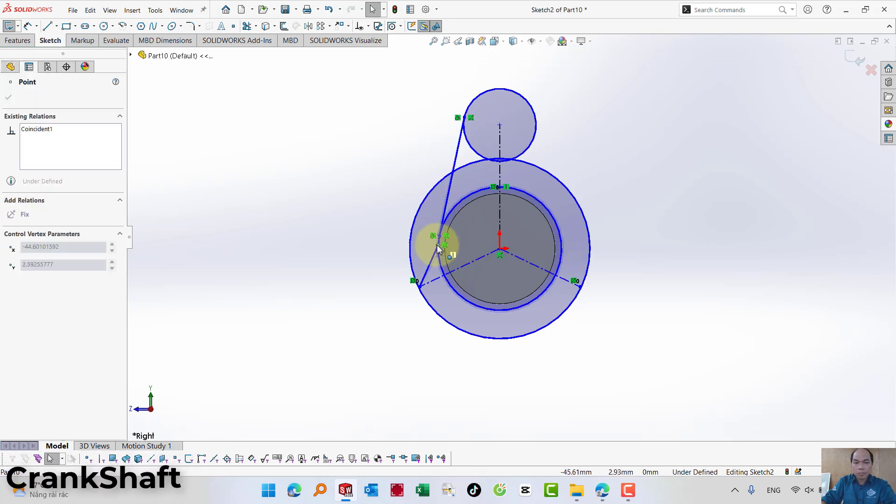
{"action": "left_click", "coordinate": [683, 250]}
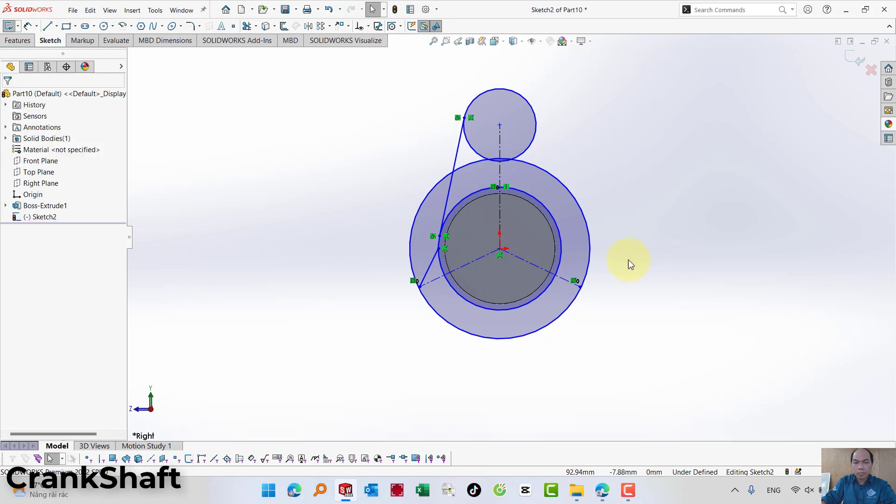
{"action": "left_click", "coordinate": [440, 249]}
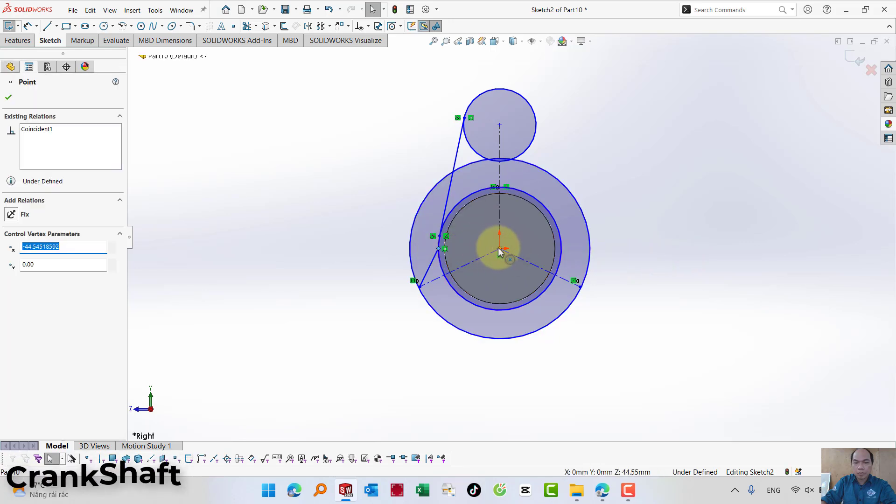
{"action": "left_click", "coordinate": [500, 250], "text": "ctrl"}
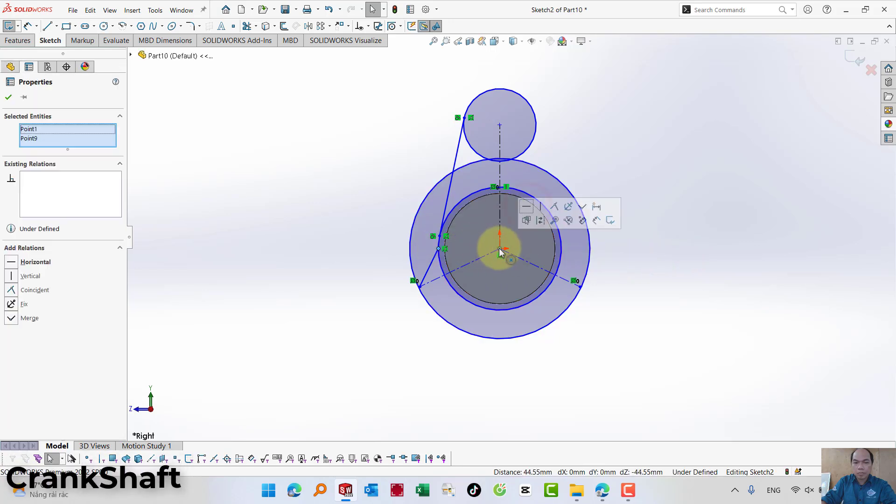
{"action": "left_click", "coordinate": [527, 207]}
{"action": "left_click", "coordinate": [725, 287]}
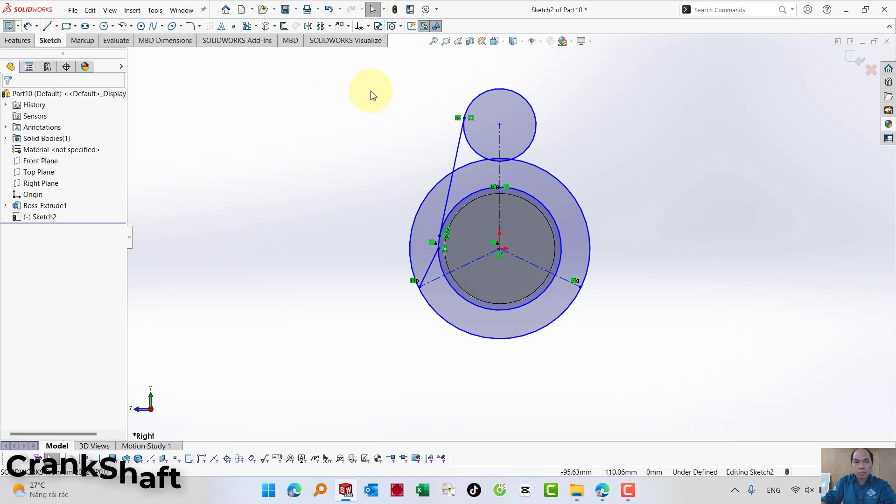
Mirror both left web lines about the vertical centreline and nudge the top circle upward.
{"action": "left_click", "coordinate": [308, 27]}
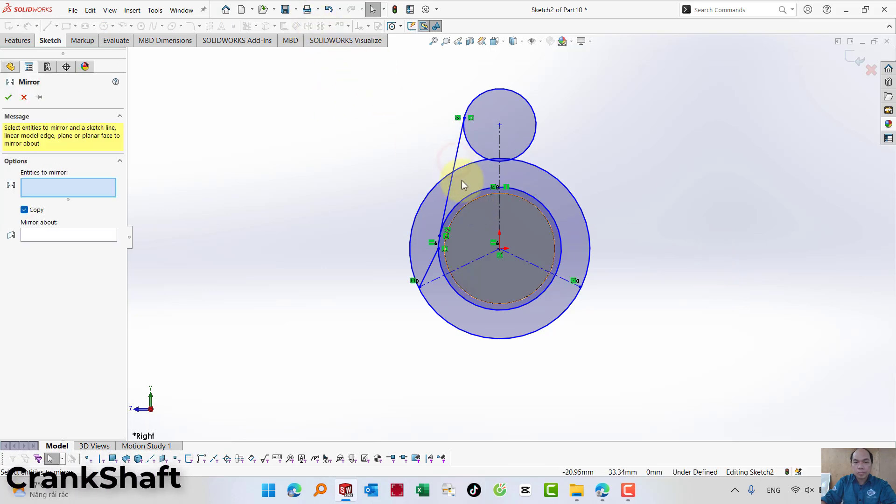
{"action": "left_click", "coordinate": [451, 184]}
{"action": "left_click", "coordinate": [434, 266]}
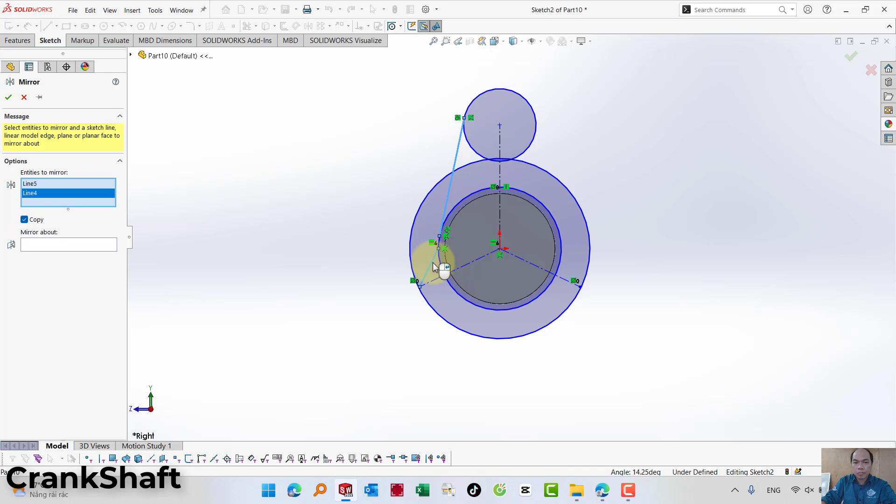
{"action": "right_click", "coordinate": [499, 218]}
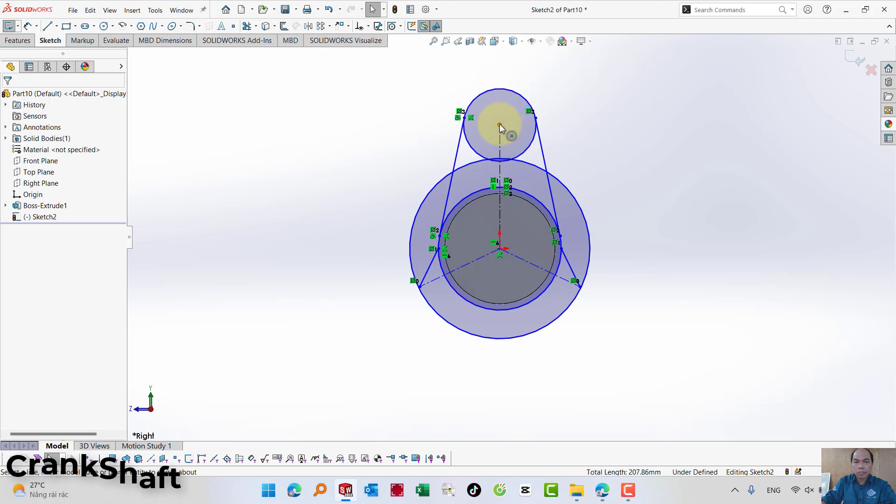
{"action": "left_click_drag", "start_coordinate": [500, 125], "coordinate": [500, 112]}
Attempt trimming the outer circle's top arc, then undo the accidental trim.
{"action": "left_click", "coordinate": [630, 133]}
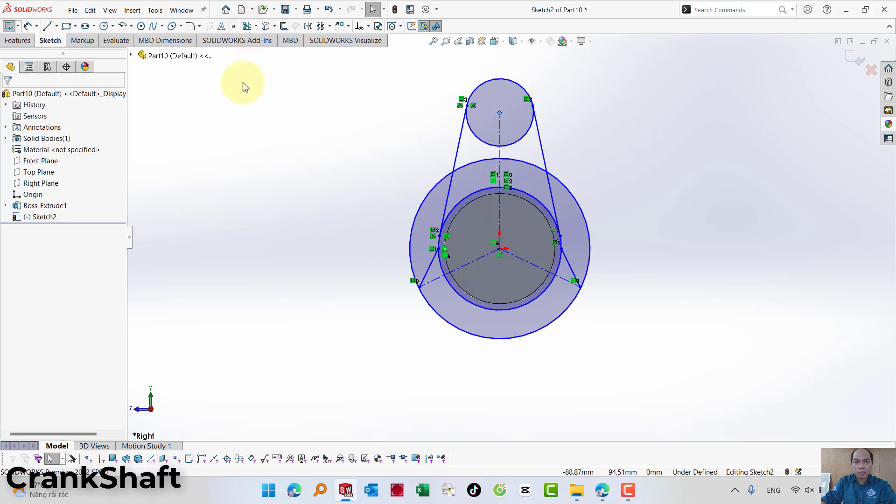
{"action": "left_click", "coordinate": [246, 26]}
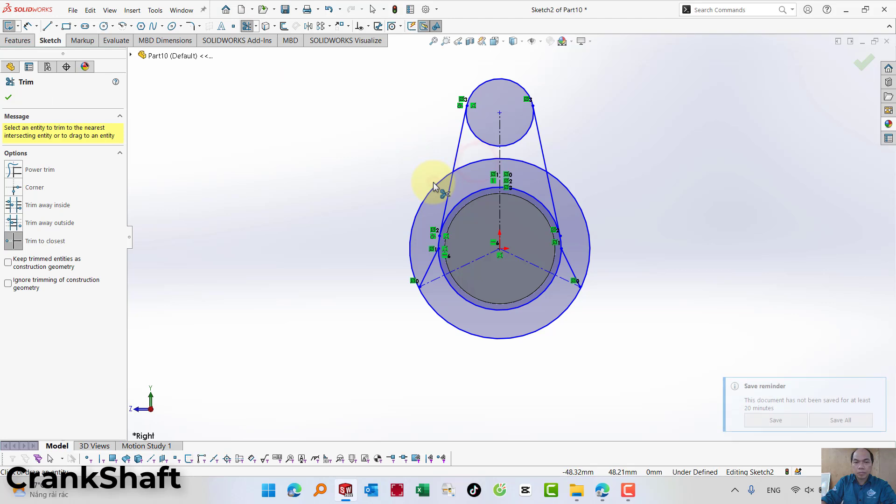
{"action": "mouse_move", "coordinate": [433, 182]}
{"action": "left_mouse_down"}
{"action": "mouse_move", "coordinate": [530, 169]}
{"action": "mouse_move", "coordinate": [578, 234]}
{"action": "left_mouse_up"}
{"action": "key", "text": "Escape"}
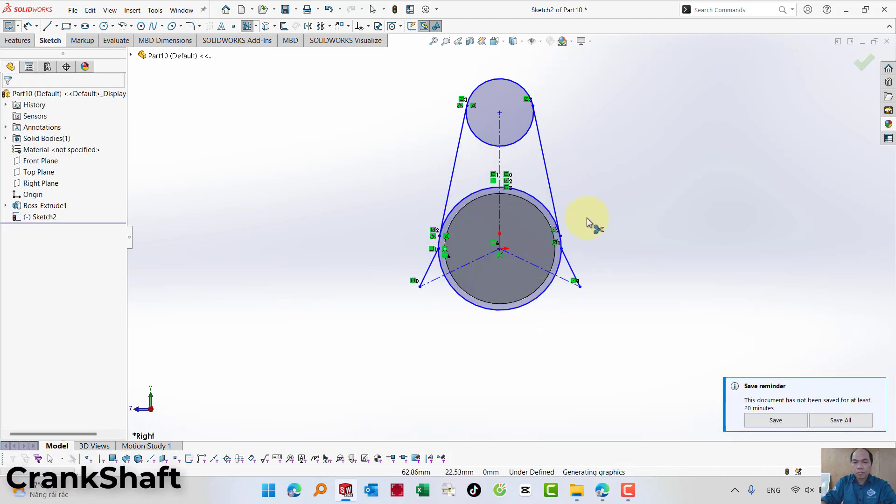
{"action": "key", "text": "ctrl+z"}
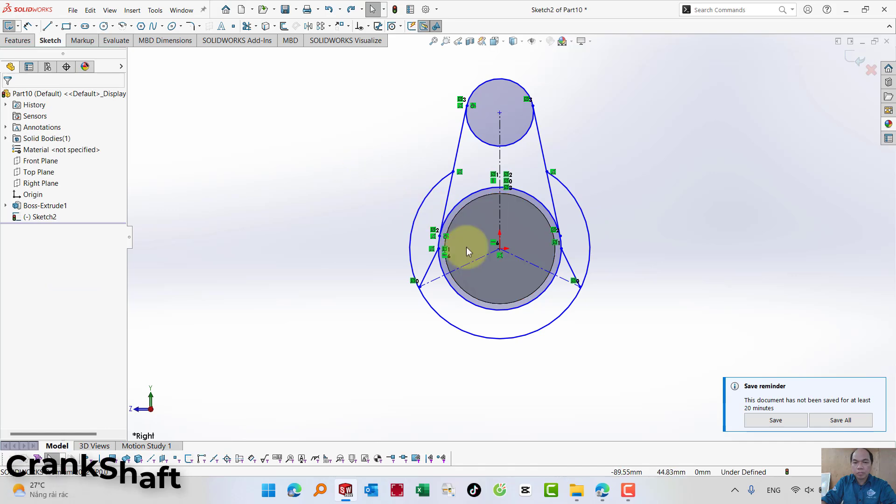
{"action": "scroll", "coordinate": [601, 293], "scroll_direction": "down", "scroll_amount": 2}
{"action": "scroll", "coordinate": [601, 292], "scroll_direction": "down", "scroll_amount": 3}
{"action": "left_click", "coordinate": [546, 265]}
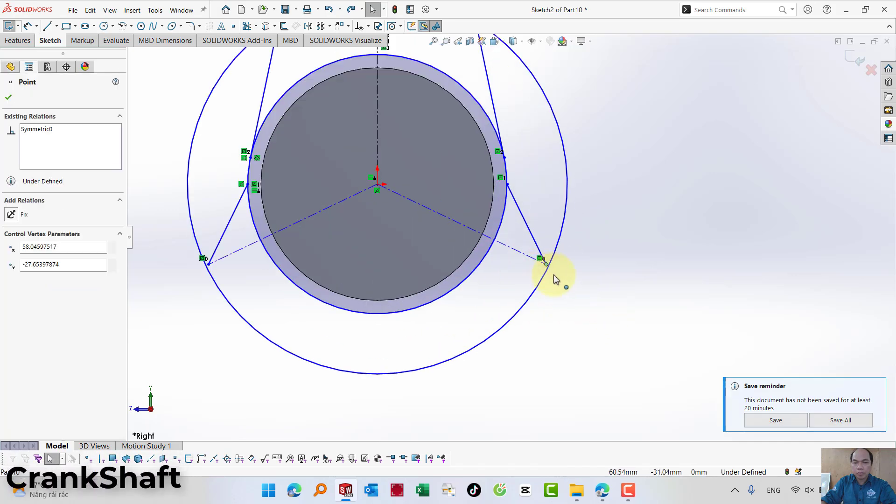
{"action": "scroll", "coordinate": [556, 280], "scroll_direction": "up", "scroll_amount": 3}
{"action": "scroll", "coordinate": [635, 233], "scroll_direction": "up", "scroll_amount": 2}
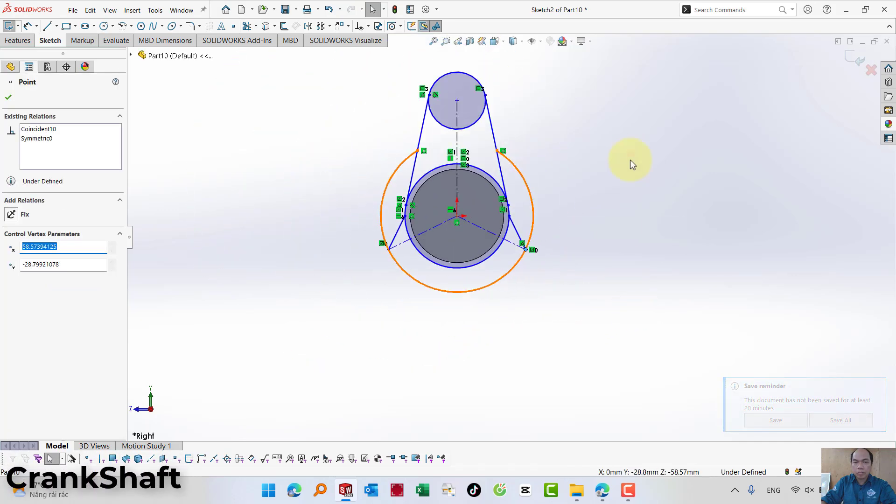
{"action": "key", "text": "Escape"}
Trim the outer circle's upper-left and upper-right arcs and the inner ring's lower arc.
{"action": "right_click_drag", "start_coordinate": [375, 146], "coordinate": [397, 167]}
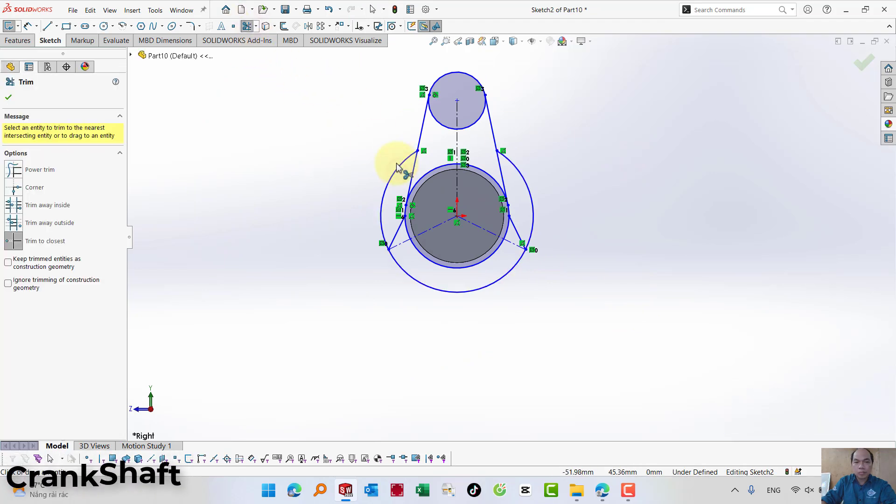
{"action": "left_click", "coordinate": [397, 171]}
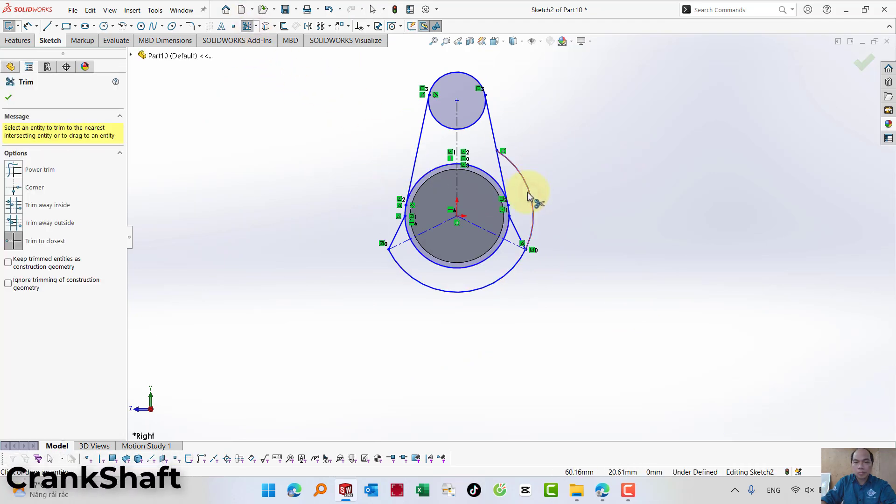
{"action": "scroll", "coordinate": [490, 187], "scroll_direction": "down", "scroll_amount": 2}
{"action": "left_click", "coordinate": [490, 180]}
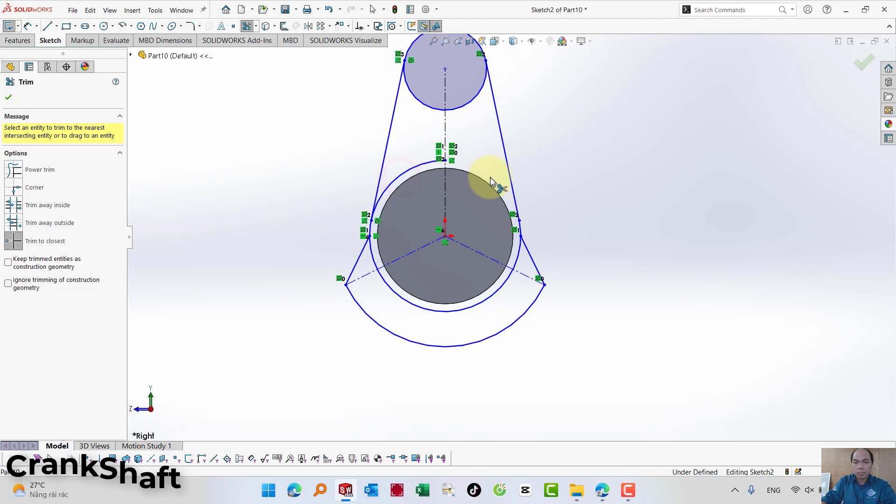
{"action": "left_click", "coordinate": [391, 290]}
{"action": "scroll", "coordinate": [517, 259], "scroll_direction": "up", "scroll_amount": 1}
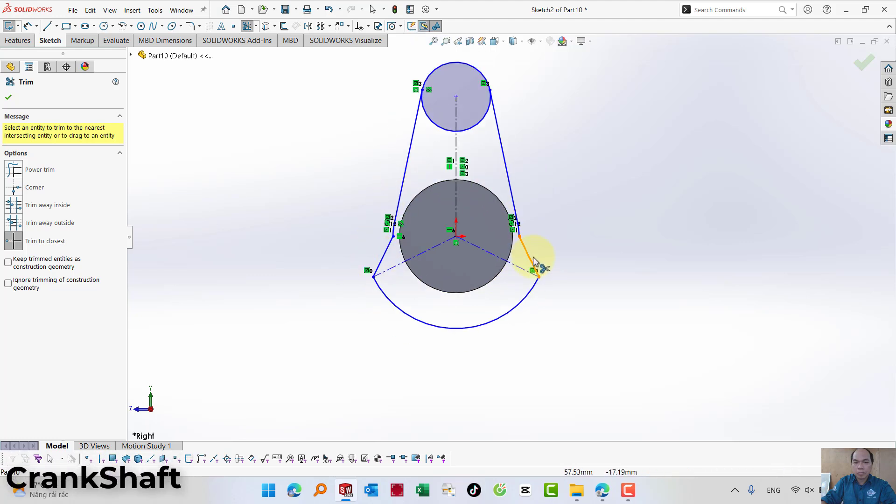
{"action": "scroll", "coordinate": [530, 251], "scroll_direction": "up", "scroll_amount": 1}
{"action": "scroll", "coordinate": [466, 240], "scroll_direction": "down", "scroll_amount": 1}
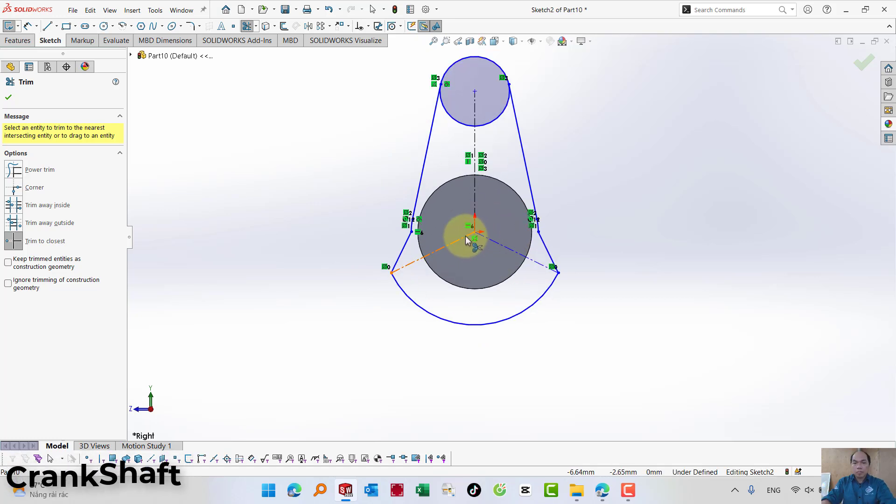
{"action": "left_click", "coordinate": [27, 26]}
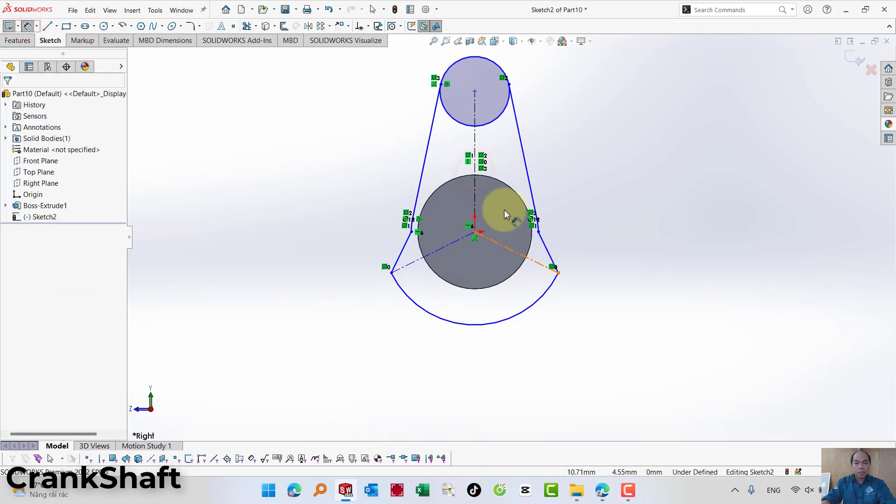
Dimension the vertical centreline's centre-to-centre distance to 63.50 mm.
{"action": "left_click", "coordinate": [476, 177]}
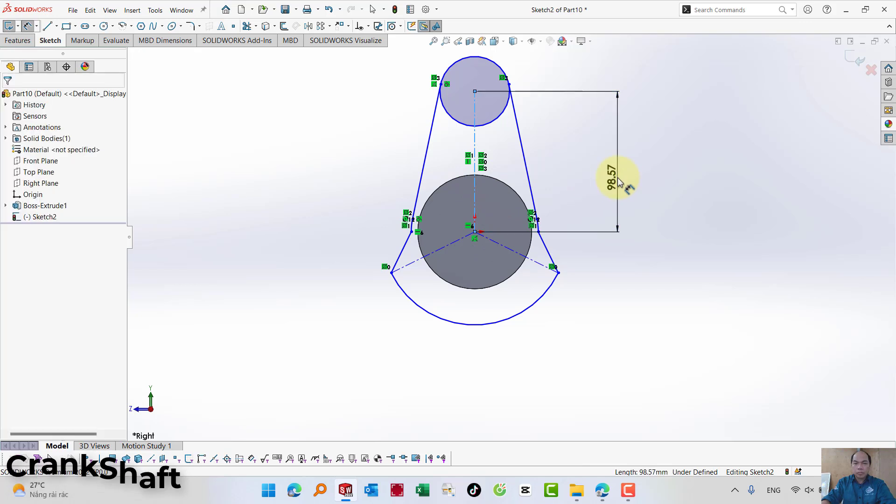
{"action": "left_click", "coordinate": [621, 183]}
{"action": "type", "text": "63.5"}
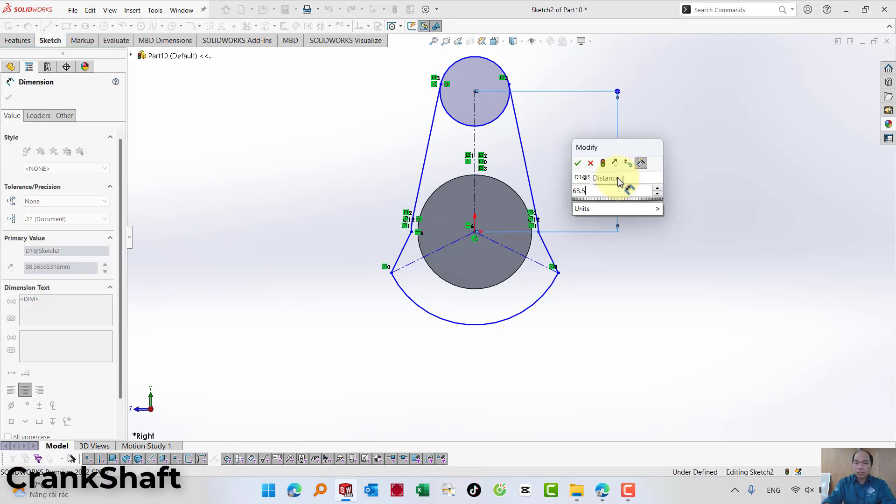
{"action": "key", "text": "Return"}
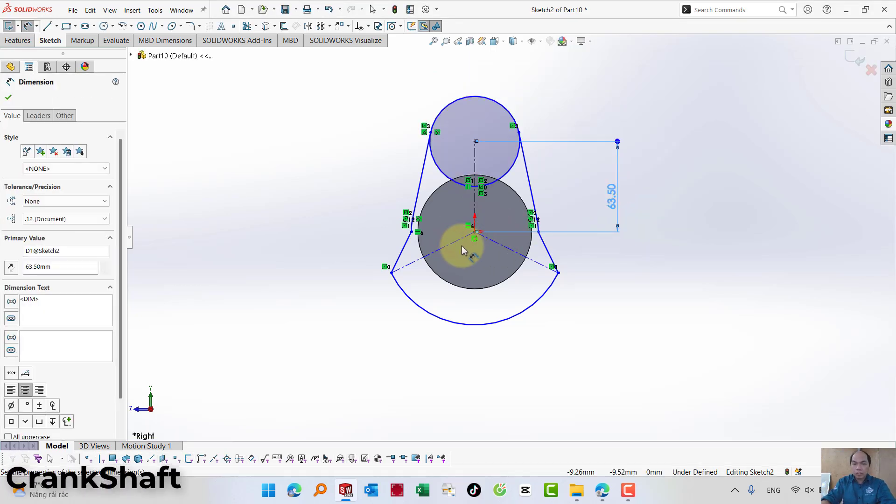
Add a 120° angular dimension between the two lower construction lines.
{"action": "left_click", "coordinate": [455, 246]}
{"action": "left_click", "coordinate": [516, 250]}
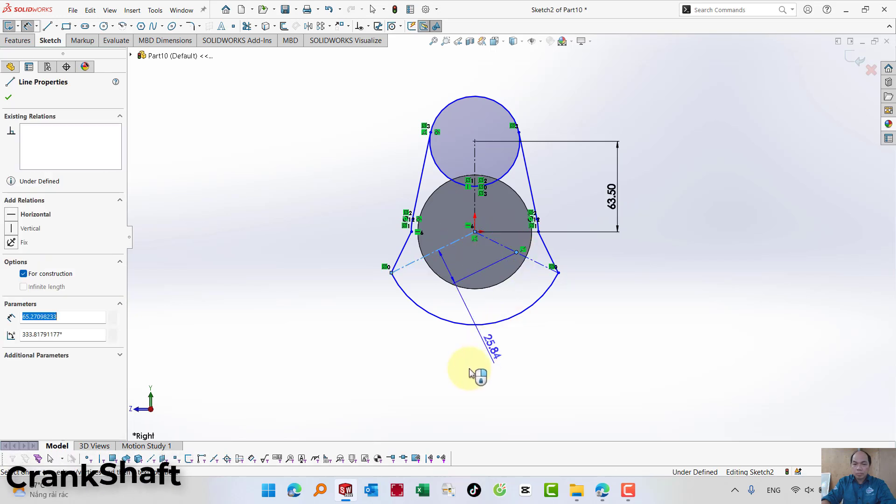
{"action": "left_click", "coordinate": [504, 255]}
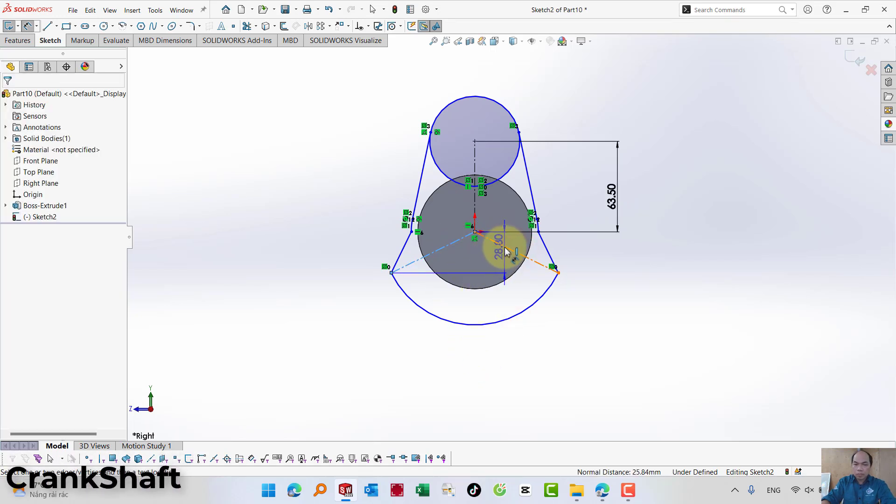
{"action": "left_click", "coordinate": [485, 346]}
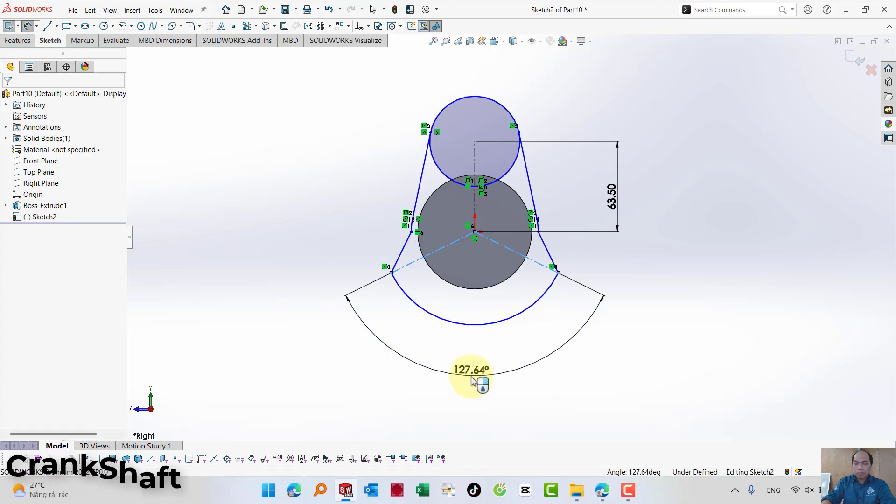
{"action": "left_click", "coordinate": [472, 380]}
{"action": "key", "text": "Return"}
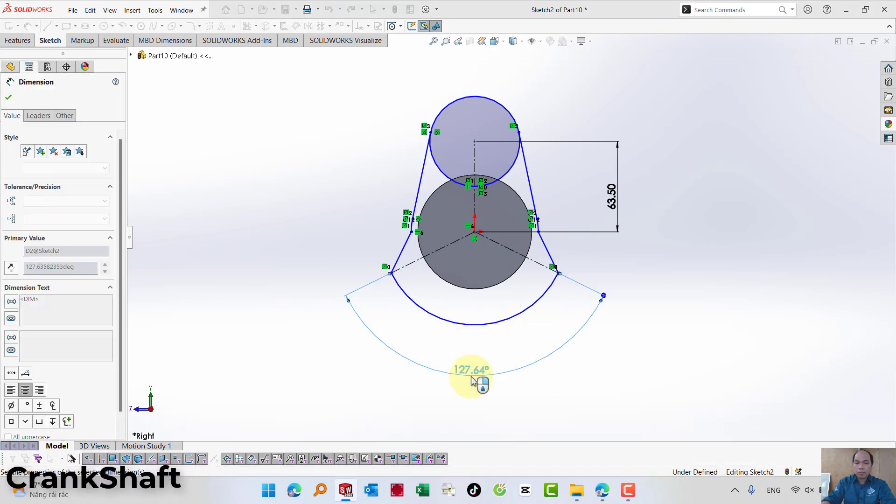
{"action": "left_click", "coordinate": [652, 275]}
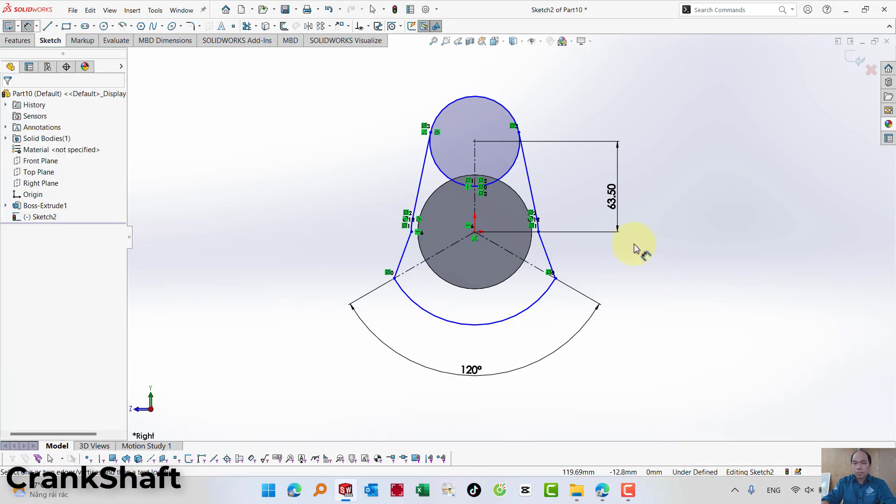
Dimension the upper circle to Ø88 and the lower arc to R105.
{"action": "left_click", "coordinate": [487, 136]}
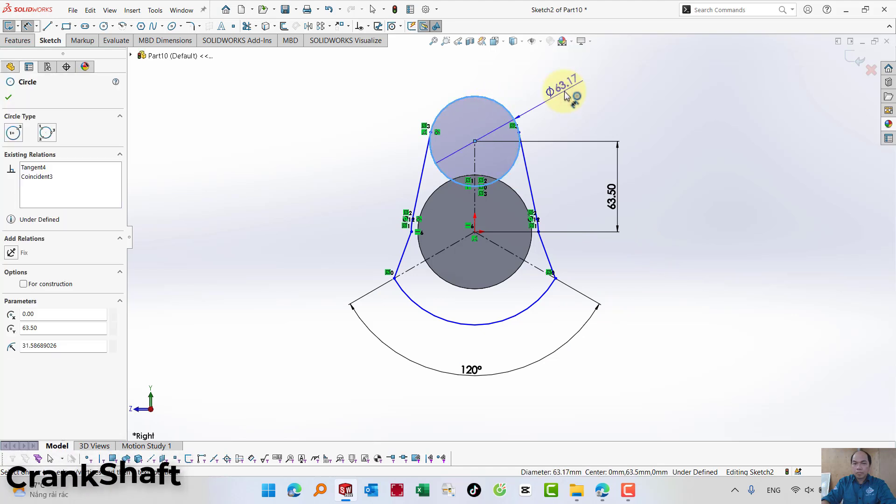
{"action": "left_click", "coordinate": [566, 96]}
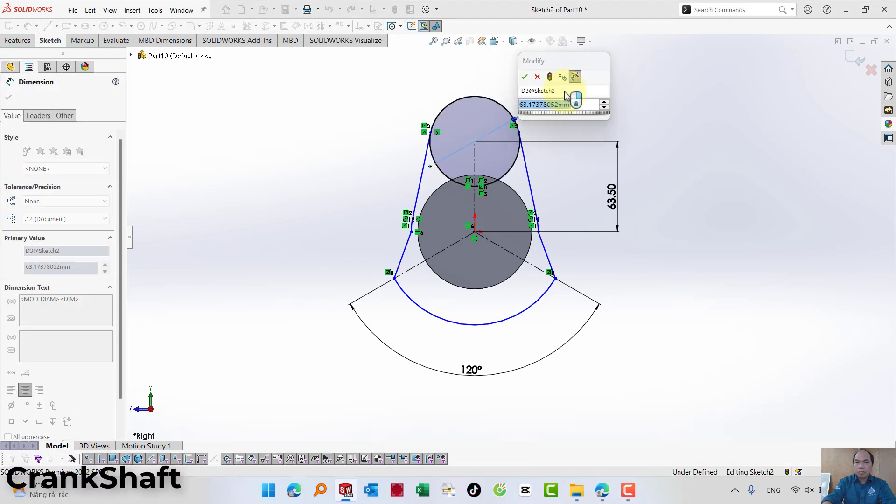
{"action": "type", "text": "88"}
{"action": "key", "text": "Return"}
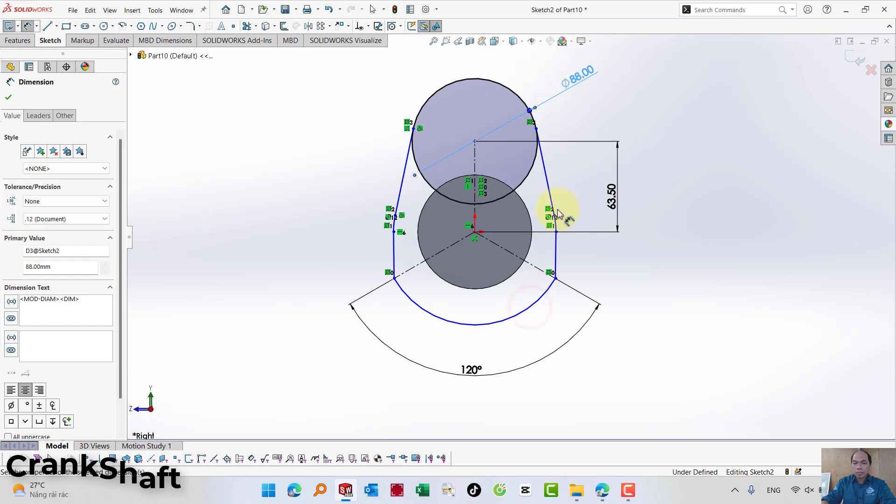
{"action": "left_click", "coordinate": [532, 312]}
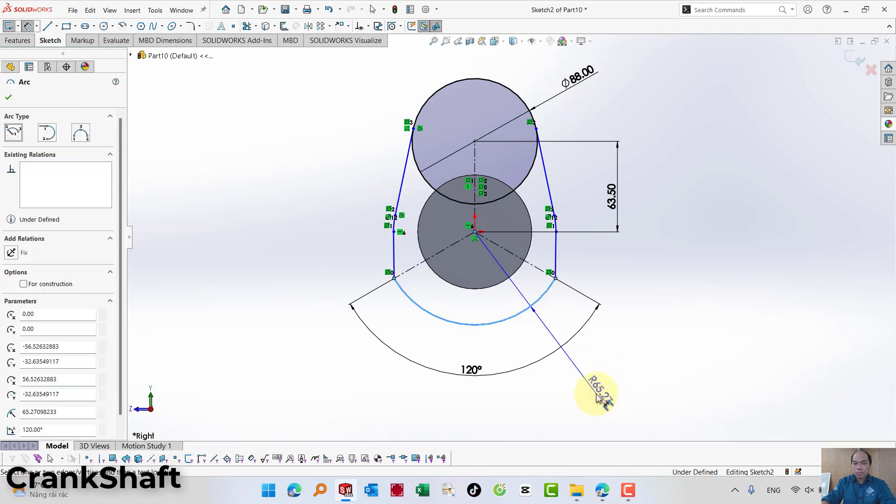
{"action": "left_click", "coordinate": [600, 396]}
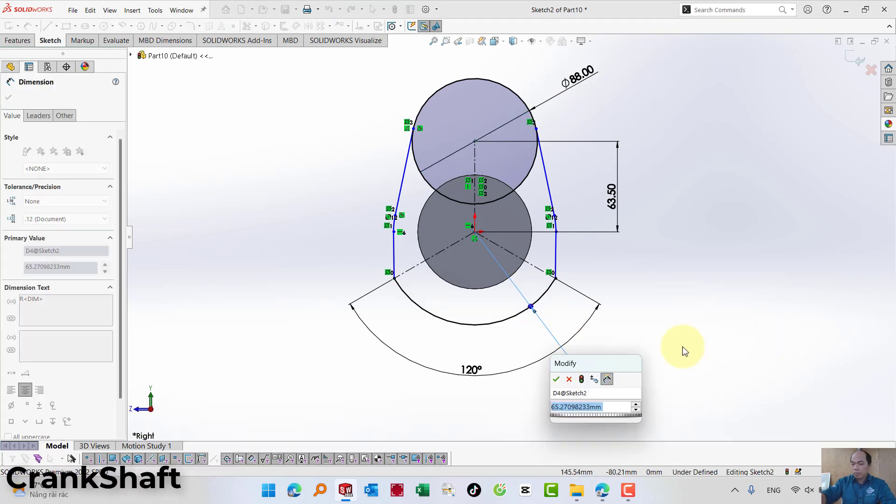
{"action": "type", "text": "105"}
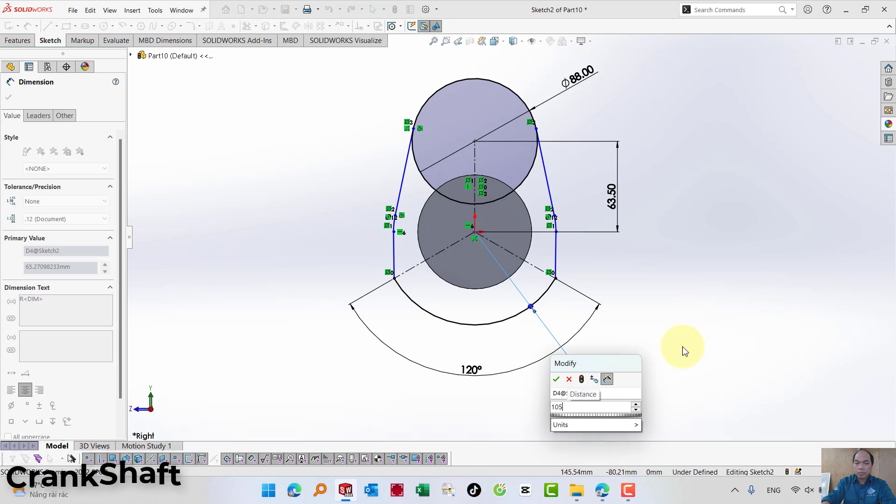
{"action": "key", "text": "Escape"}
{"action": "key", "text": "Escape"}
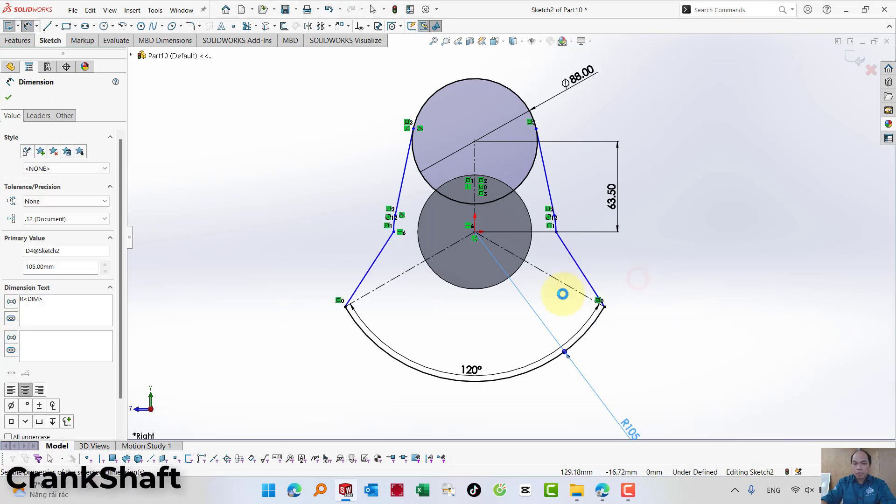
Dimension the small arc's offset from the shaft circle to 12.70 mm.
{"action": "left_click", "coordinate": [420, 229]}
{"action": "left_click", "coordinate": [396, 229]}
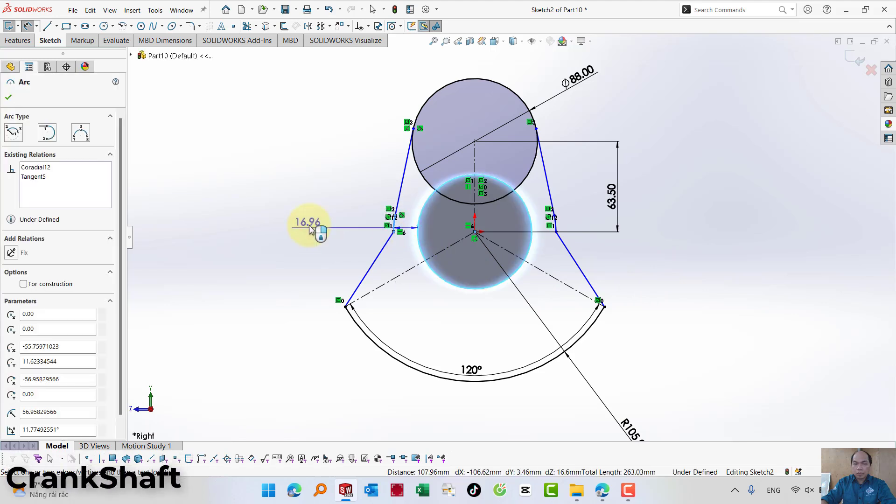
{"action": "left_click", "coordinate": [310, 228]}
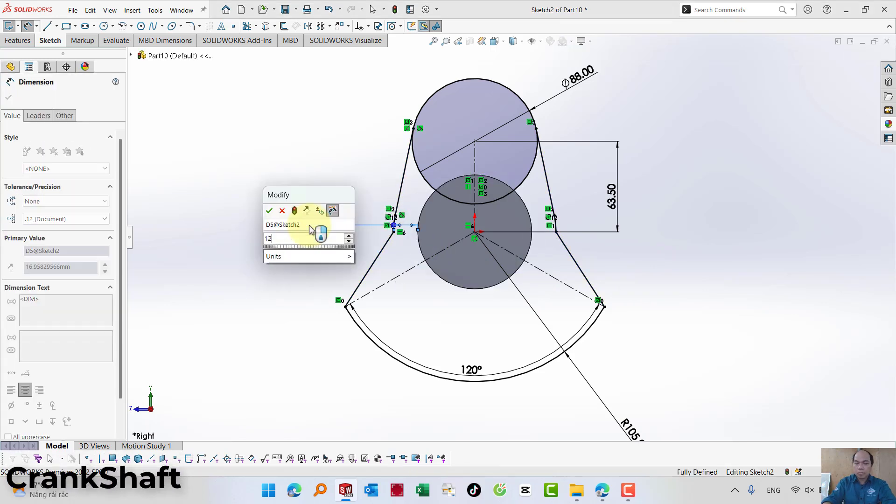
{"action": "type", "text": "12.7"}
{"action": "key", "text": "Return"}
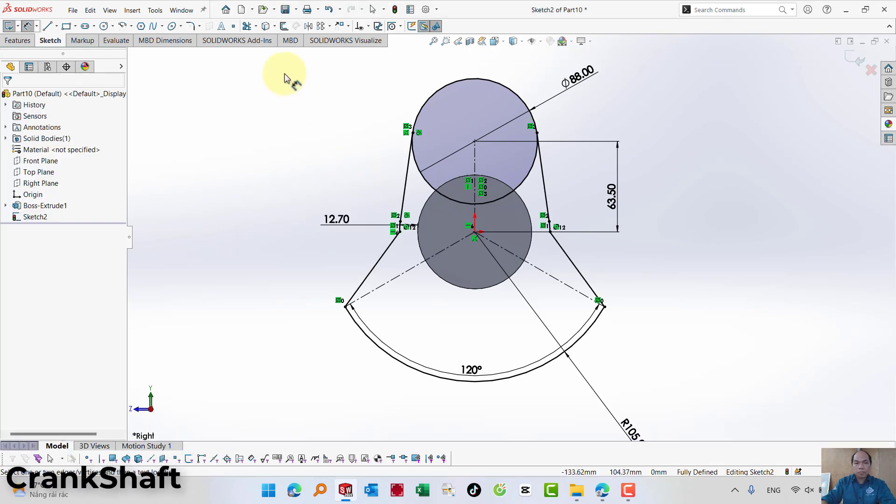
Trim the top circle's lower arc so Sketch2 is one closed web outline, then exit the sketch.
{"action": "left_click", "coordinate": [246, 26]}
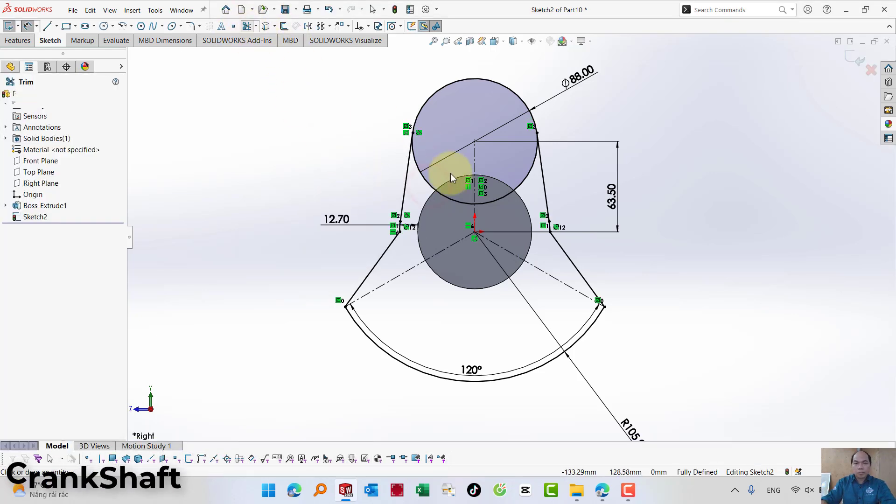
{"action": "left_click", "coordinate": [430, 186]}
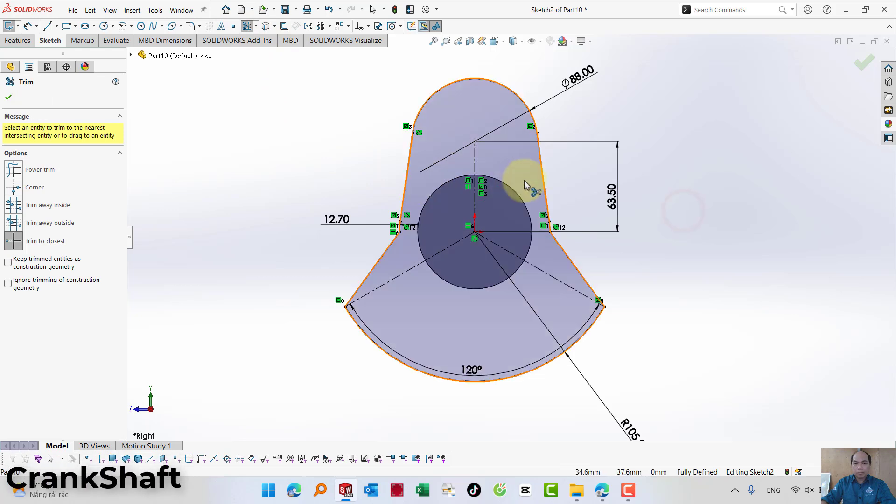
{"action": "scroll", "coordinate": [513, 236], "scroll_direction": "up", "scroll_amount": 2}
{"action": "key", "text": "z"}
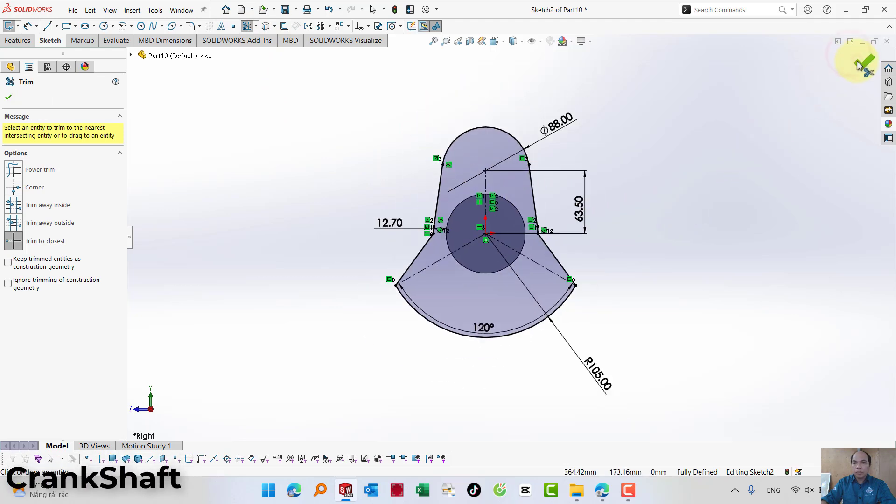
{"action": "left_click", "coordinate": [863, 62]}
{"action": "key", "text": "ctrl+b"}
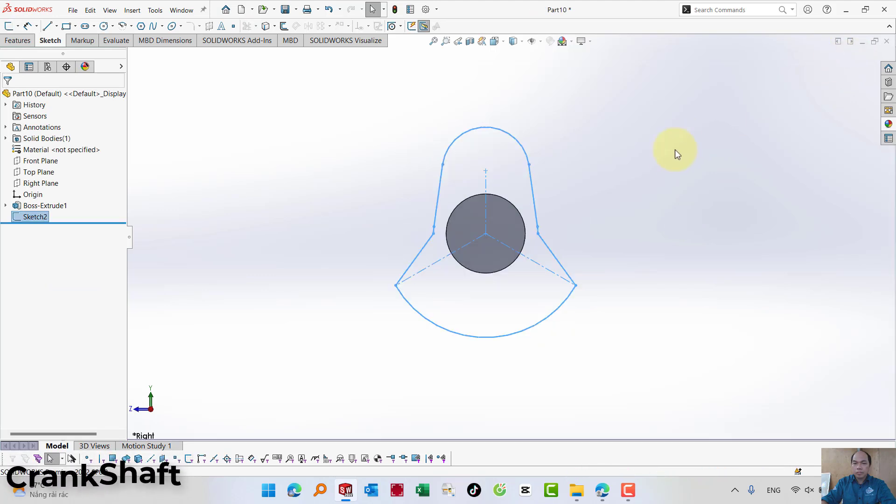
{"action": "middle_click_drag", "start_coordinate": [675, 151], "coordinate": [635, 188]}
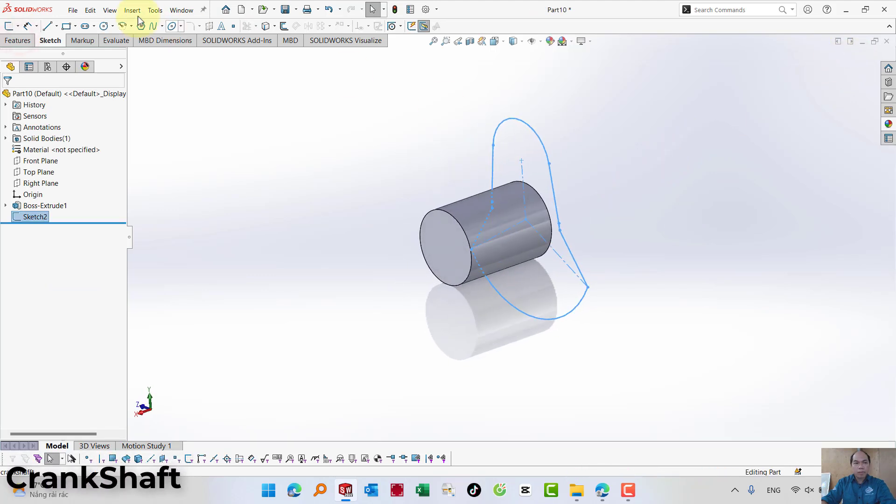
Extrude Sketch2 Blind 16.86 mm in the reversed direction as Boss-Extrude2.
{"action": "left_click", "coordinate": [21, 41]}
{"action": "left_click", "coordinate": [7, 24]}
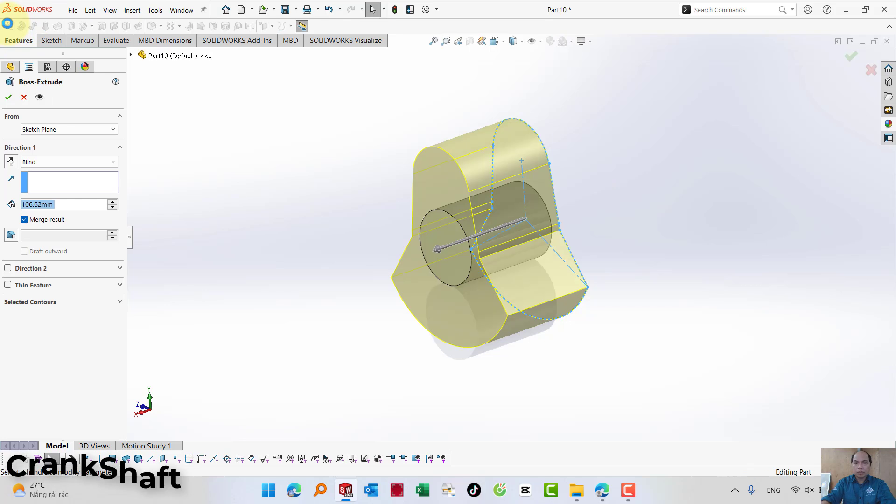
{"action": "type", "text": "16.8"}
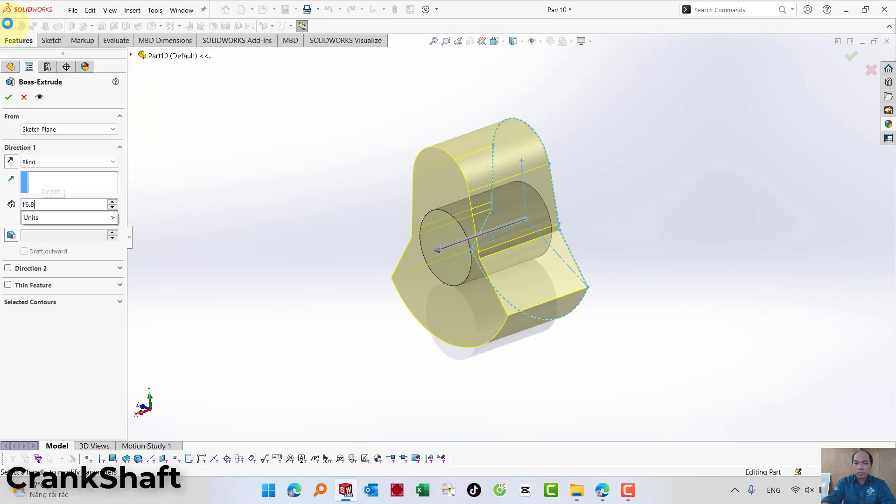
{"action": "key", "text": "Return"}
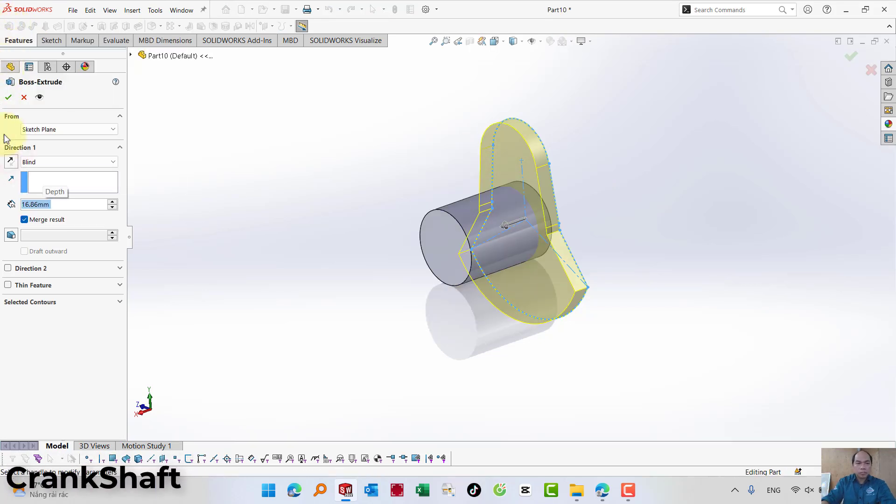
{"action": "left_click", "coordinate": [10, 162]}
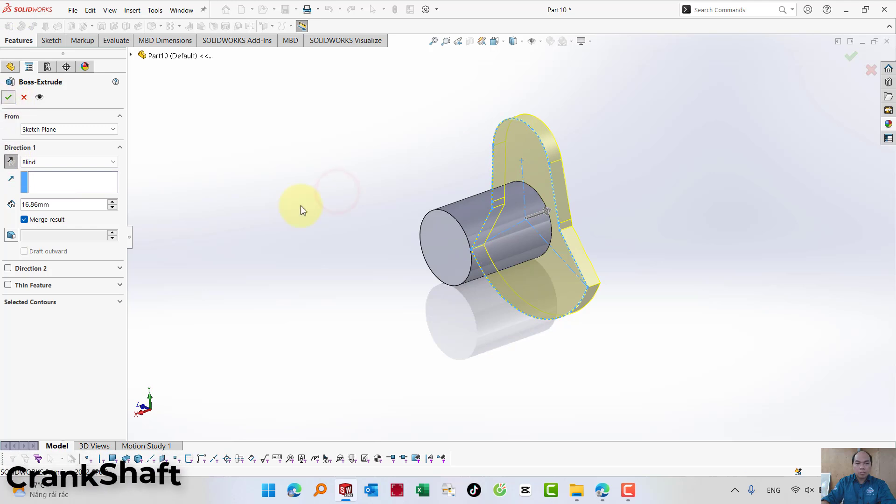
{"action": "right_click", "coordinate": [337, 191]}
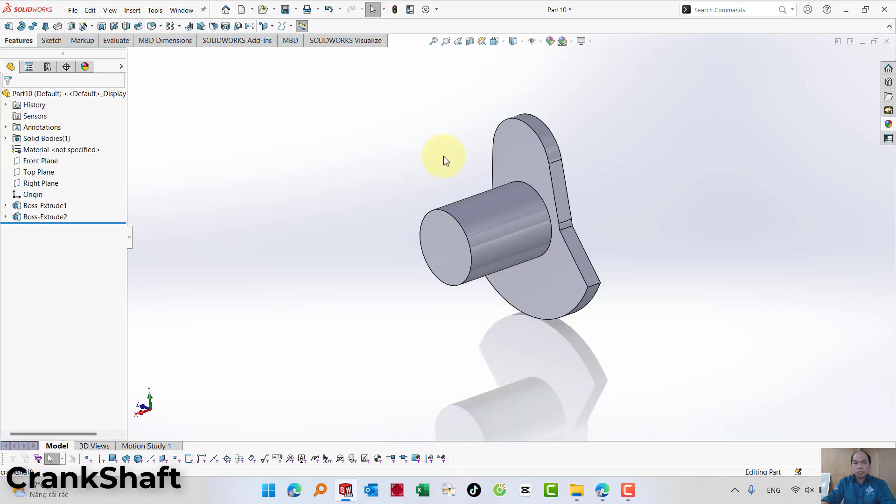
{"action": "mouse_move", "coordinate": [443, 156]}
{"action": "middle_mouse_down"}
{"action": "mouse_move", "coordinate": [440, 146]}
{"action": "mouse_move", "coordinate": [376, 184]}
{"action": "middle_mouse_up"}
Start a sketch on the crank web's front face and draw a circle centred on its upper arc.
{"action": "left_click", "coordinate": [504, 158]}
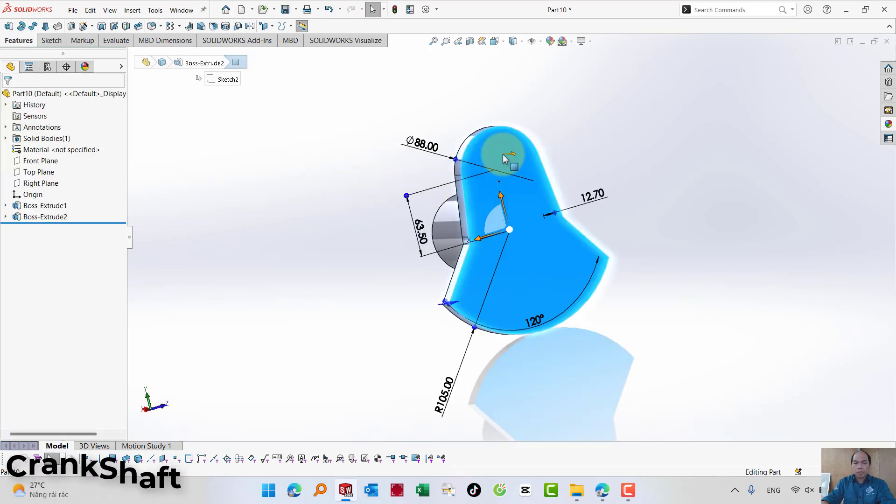
{"action": "left_click", "coordinate": [544, 127]}
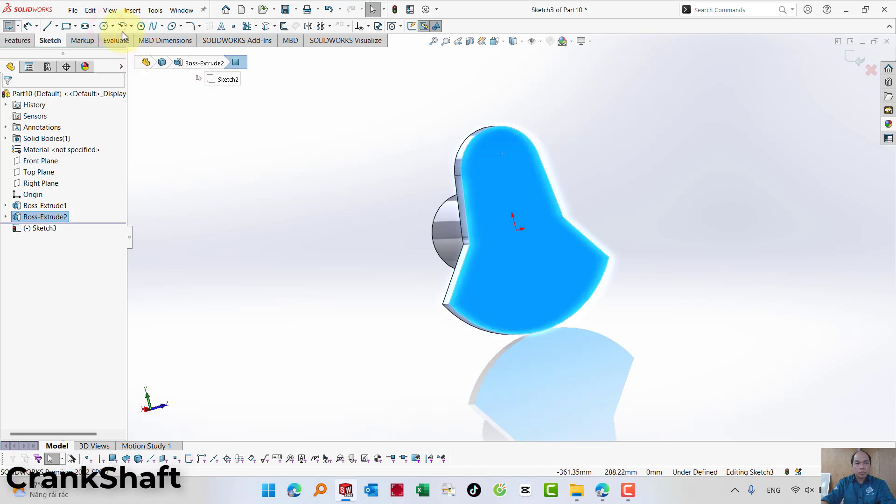
{"action": "left_click", "coordinate": [106, 27]}
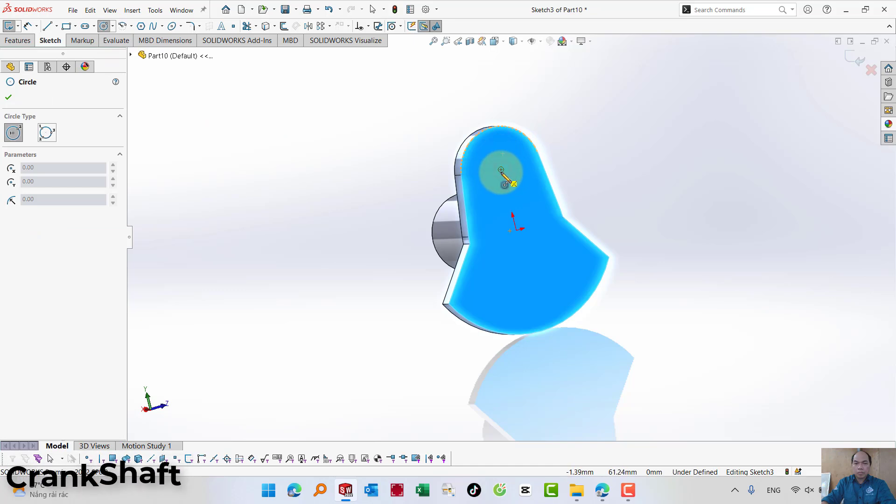
{"action": "left_click_drag", "start_coordinate": [500, 169], "coordinate": [515, 155]}
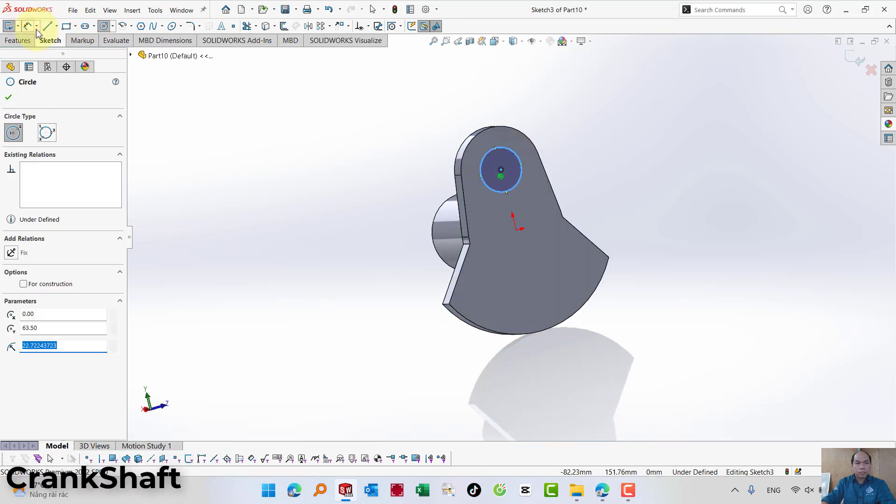
{"action": "left_click", "coordinate": [27, 26]}
Dimension the circle to Ø76.20 mm and exit Sketch3.
{"action": "left_click", "coordinate": [512, 153]}
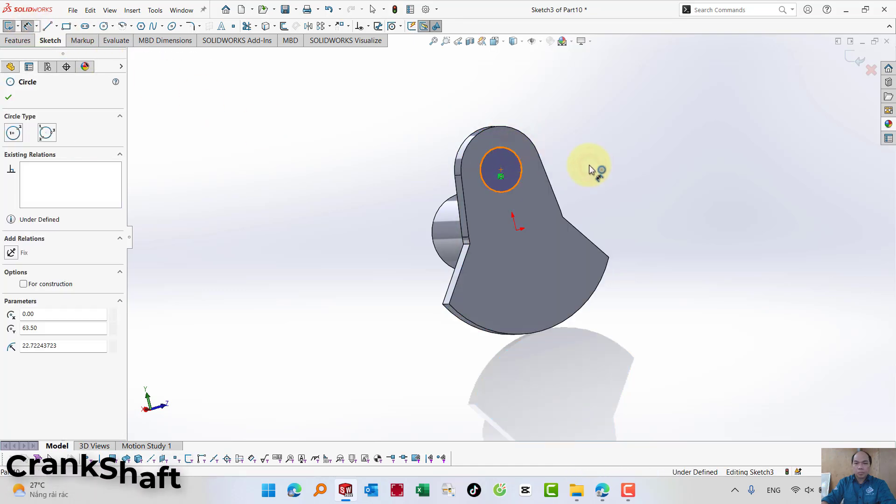
{"action": "left_click", "coordinate": [589, 164]}
{"action": "type", "text": "7"}
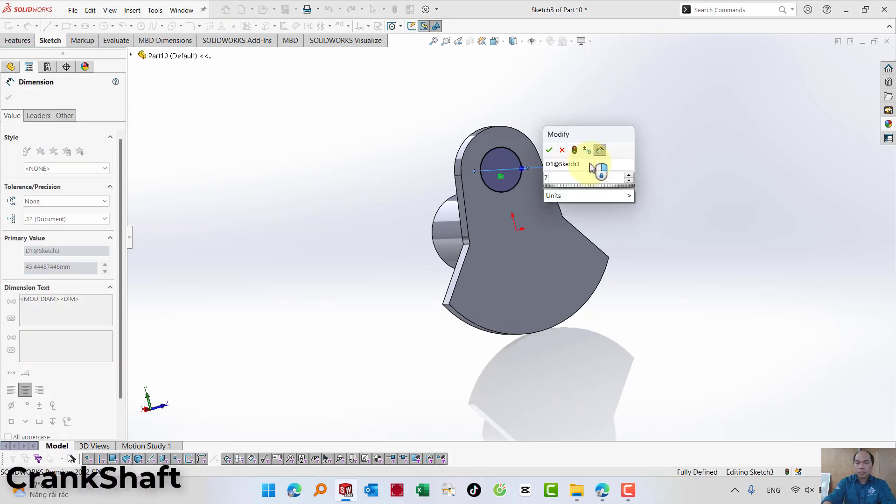
{"action": "type", "text": "6.2"}
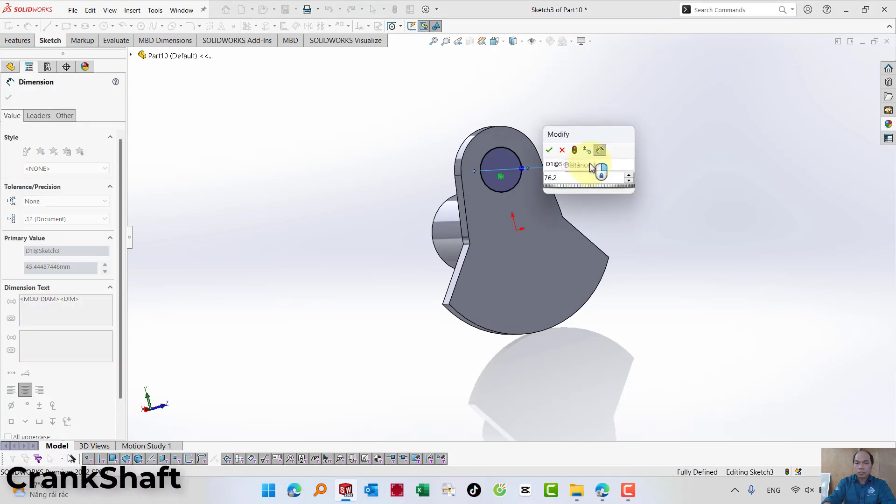
{"action": "key", "text": "Return"}
{"action": "left_click", "coordinate": [863, 65]}
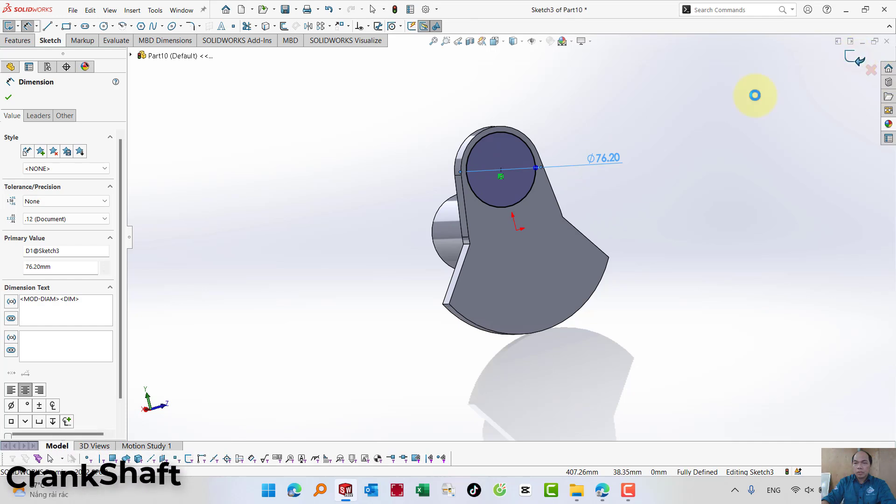
Extrude the Ø76.20 circle 50 mm into the crankpin (Boss-Extrude3) and view it isometric.
{"action": "left_click", "coordinate": [13, 27]}
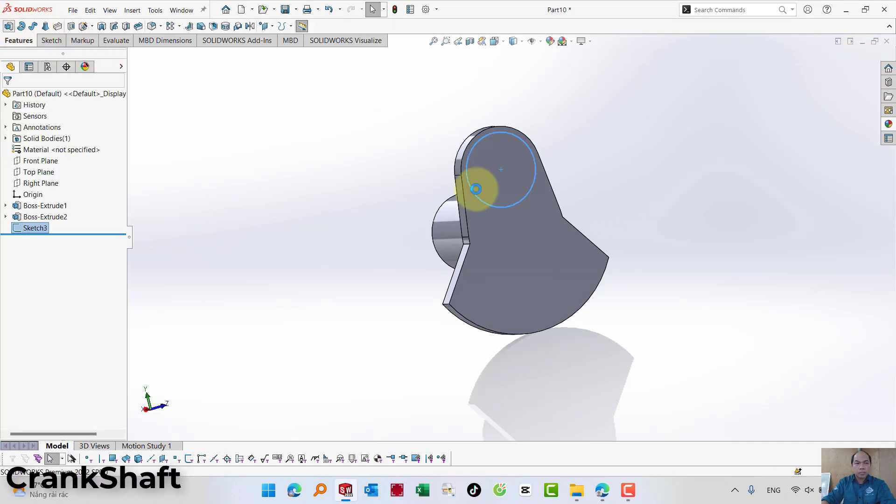
{"action": "type", "text": "50"}
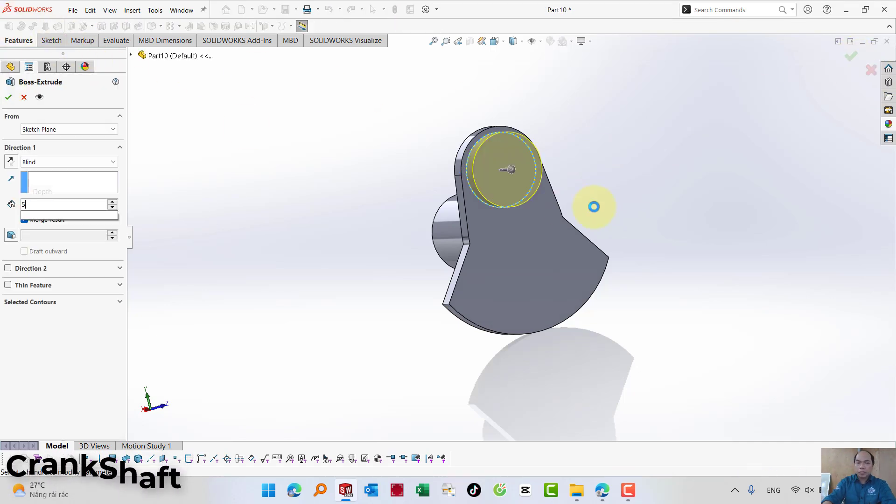
{"action": "key", "text": "Return"}
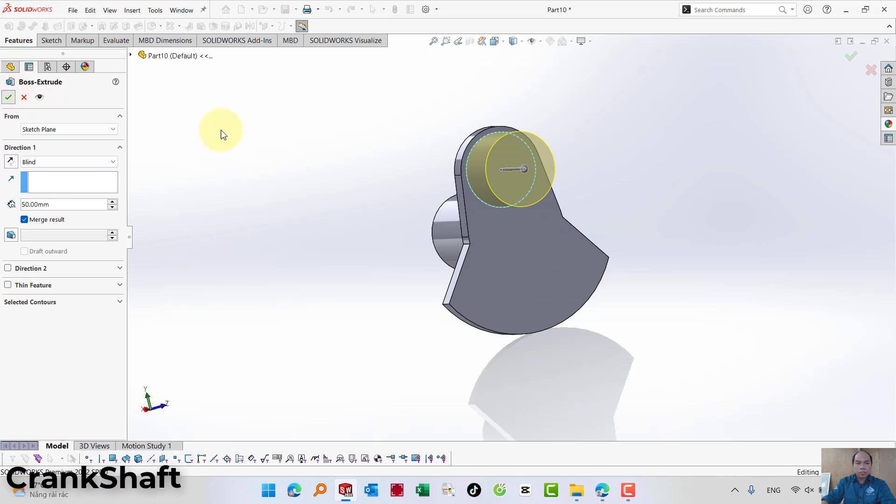
{"action": "key", "text": "Return"}
{"action": "middle_click_drag", "start_coordinate": [378, 159], "coordinate": [424, 168]}
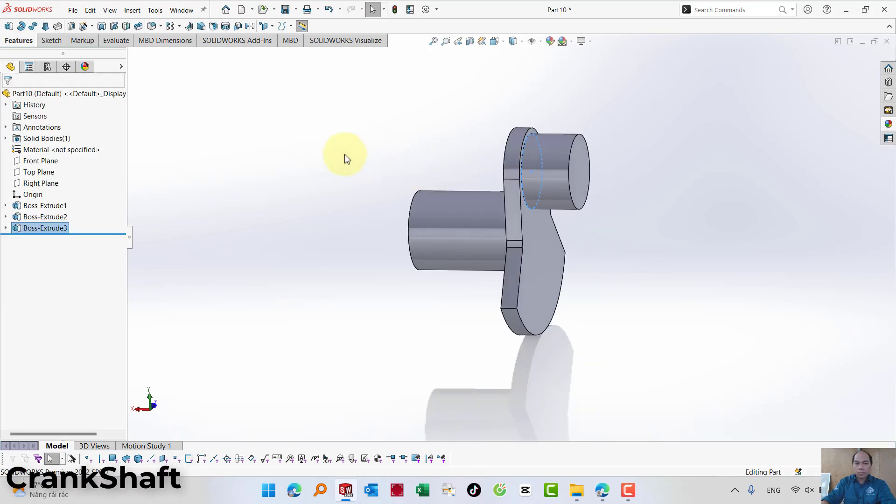
{"action": "left_click", "coordinate": [494, 42]}
{"action": "left_click", "coordinate": [548, 68]}
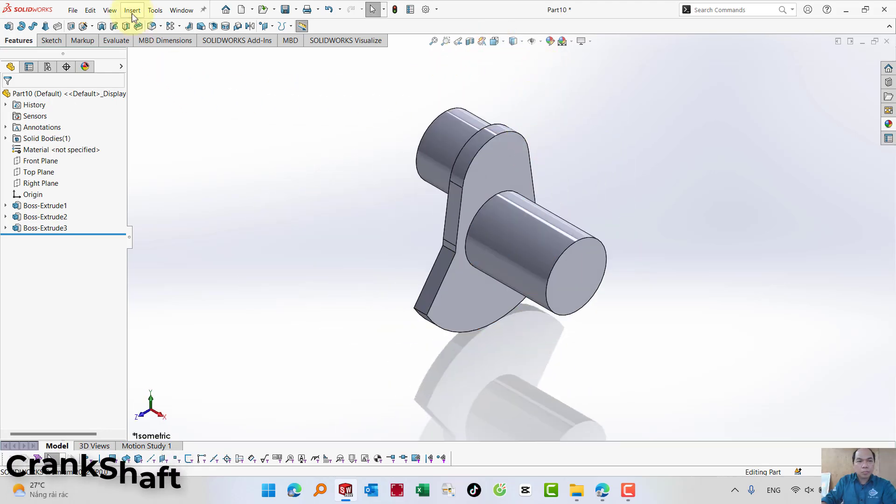
Start a linear pattern along the web edge with 66.86 mm spacing.
{"action": "left_click", "coordinate": [132, 10]}
{"action": "mouse_move", "coordinate": [150, 50]}
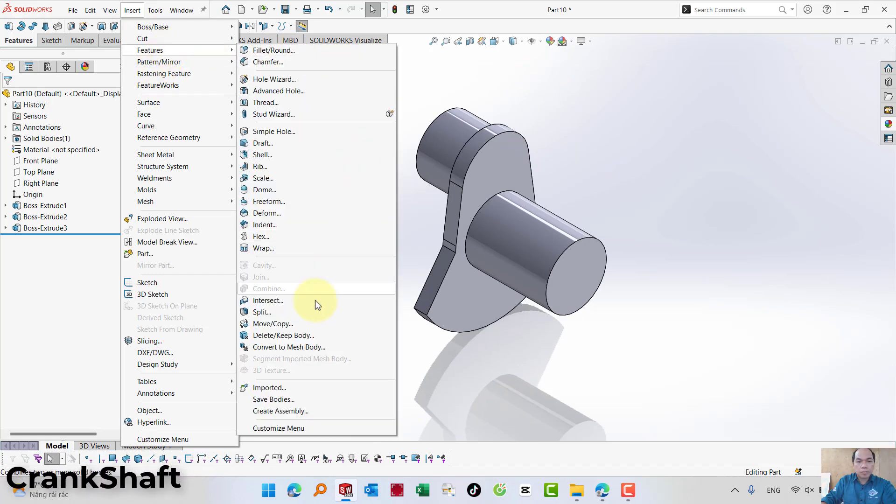
{"action": "left_click", "coordinate": [556, 71]}
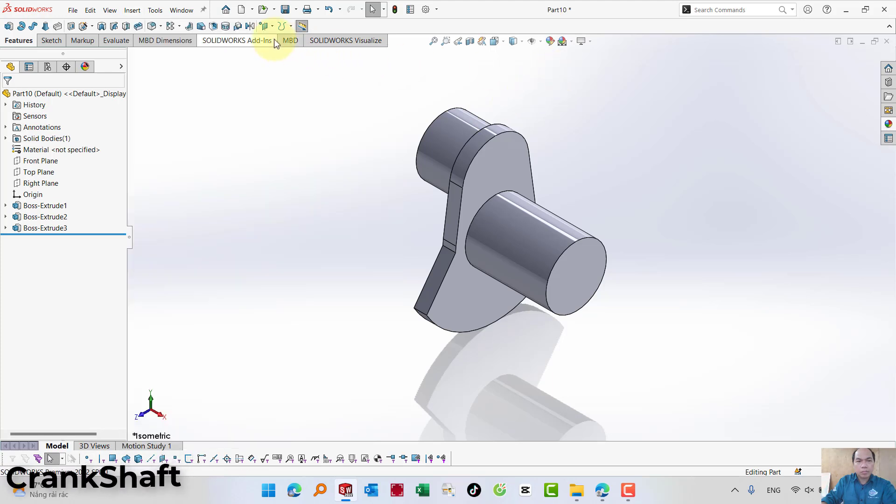
{"action": "left_click", "coordinate": [170, 26]}
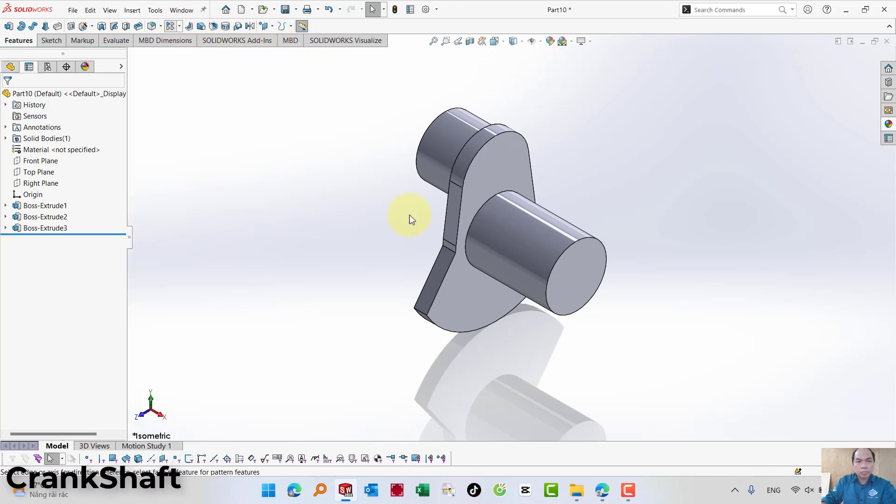
{"action": "left_click", "coordinate": [446, 241]}
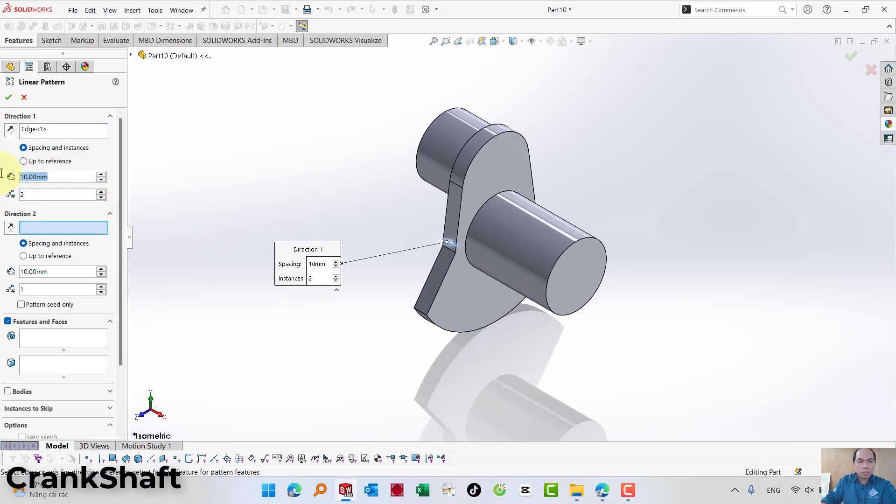
{"action": "type", "text": "66.86"}
{"action": "key", "text": "Return"}
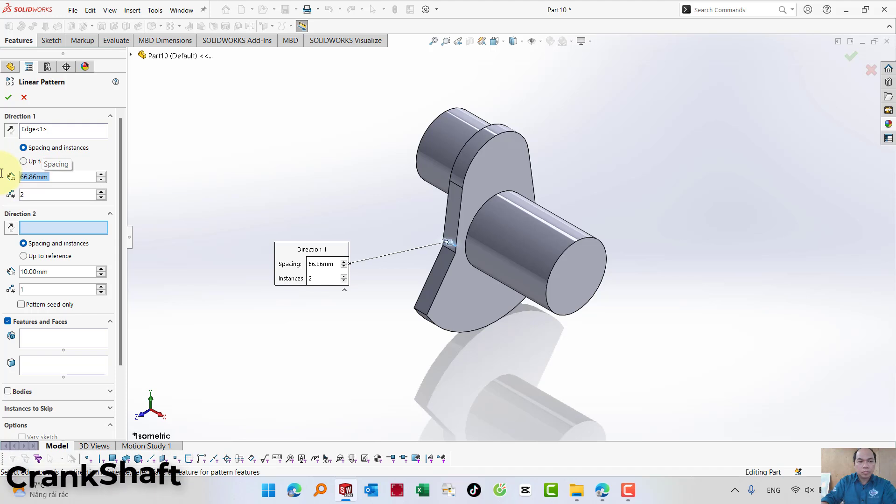
Pattern Boss-Extrude2 in the reversed direction, adding a second crank web as LPattern1.
{"action": "left_click", "coordinate": [43, 334]}
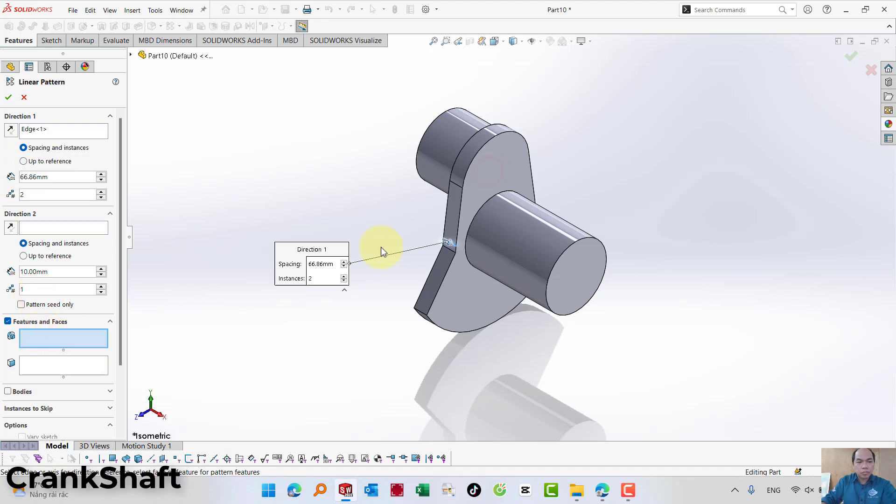
{"action": "left_click", "coordinate": [488, 172]}
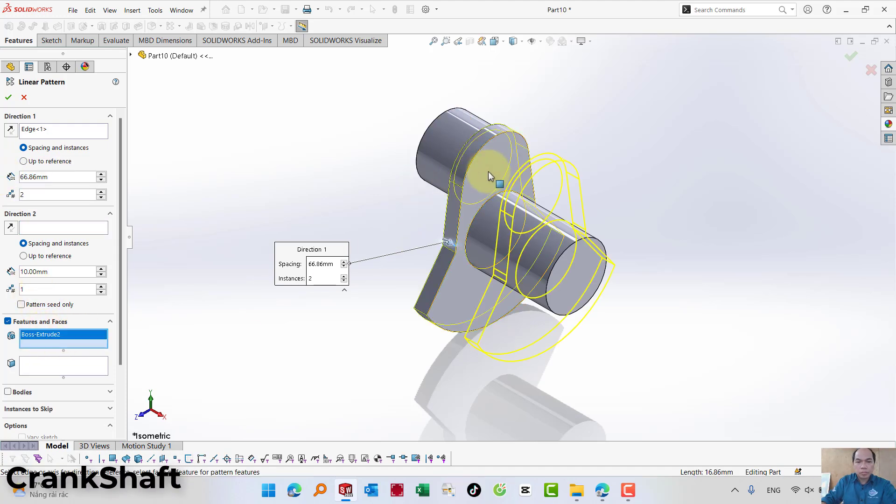
{"action": "left_click", "coordinate": [12, 131]}
{"action": "left_click", "coordinate": [9, 97]}
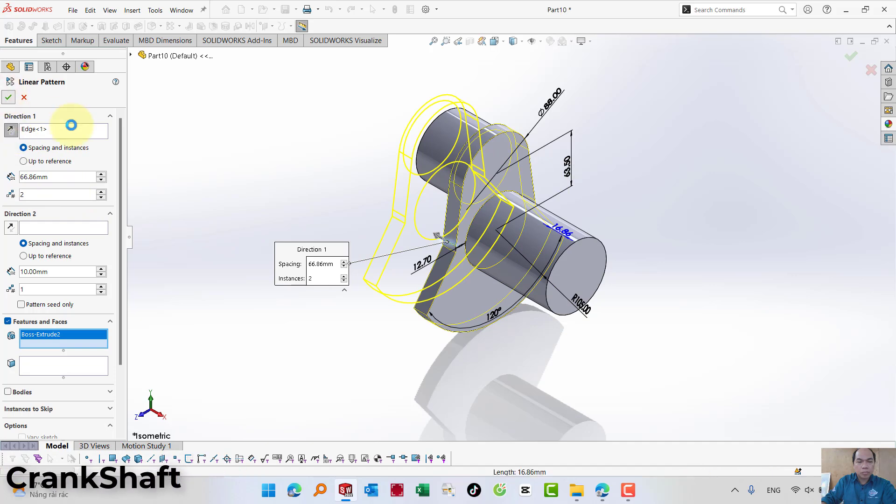
{"action": "mouse_move", "coordinate": [469, 168]}
{"action": "middle_mouse_down"}
{"action": "mouse_move", "coordinate": [560, 136]}
{"action": "mouse_move", "coordinate": [504, 131]}
{"action": "middle_mouse_up"}
{"action": "middle_click_drag", "start_coordinate": [595, 139], "coordinate": [559, 120]}
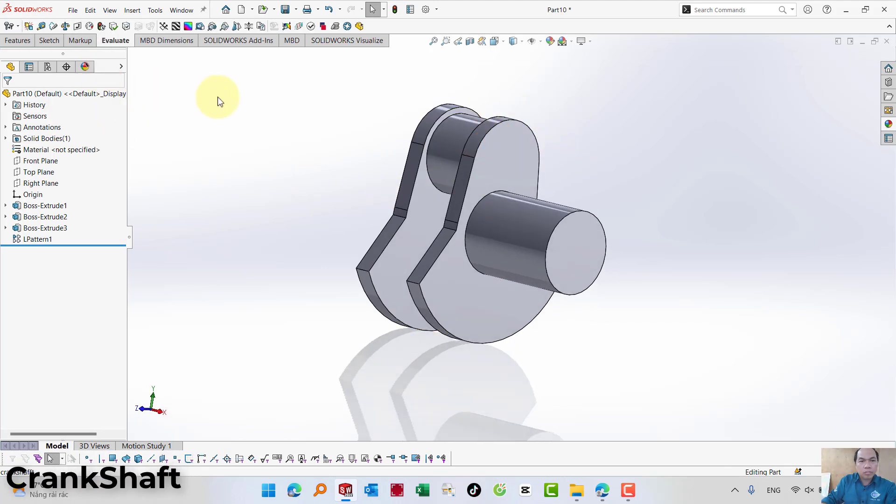
Extrude the 80 mm journal Sketch1 with its start set to Surface/Face/Plane.
{"action": "left_click", "coordinate": [6, 206]}
{"action": "left_click", "coordinate": [45, 217]}
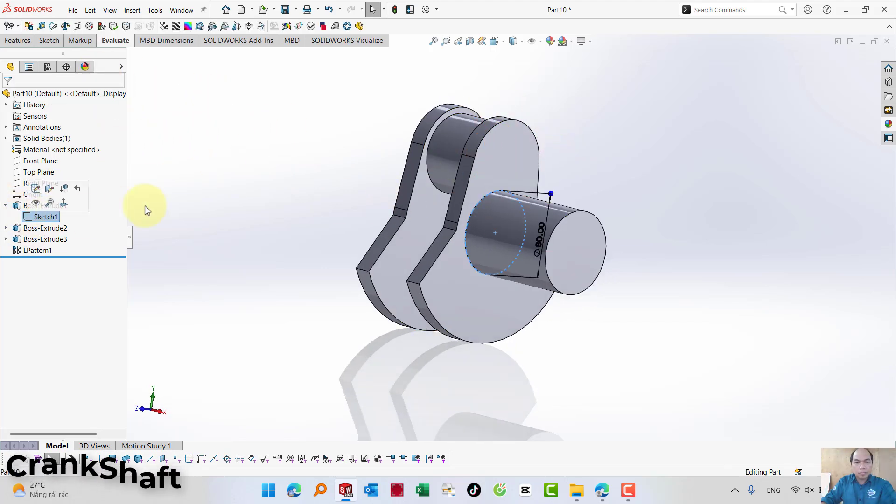
{"action": "left_click", "coordinate": [16, 42]}
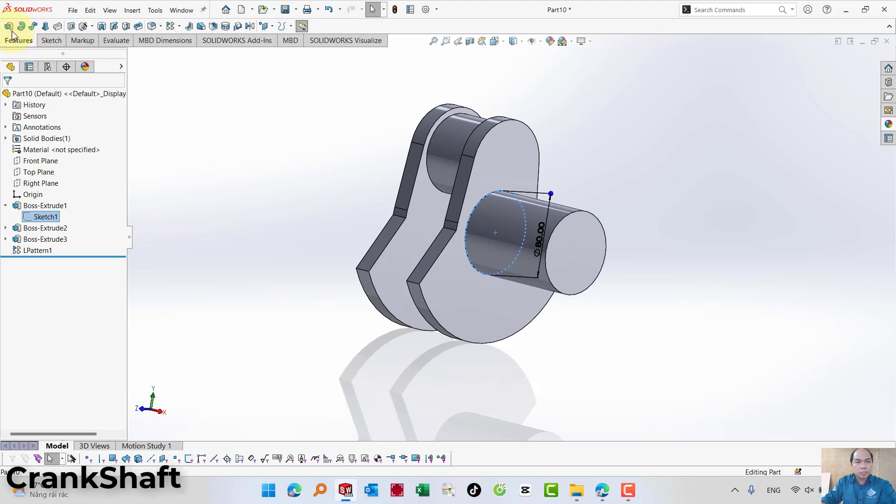
{"action": "left_click", "coordinate": [9, 26]}
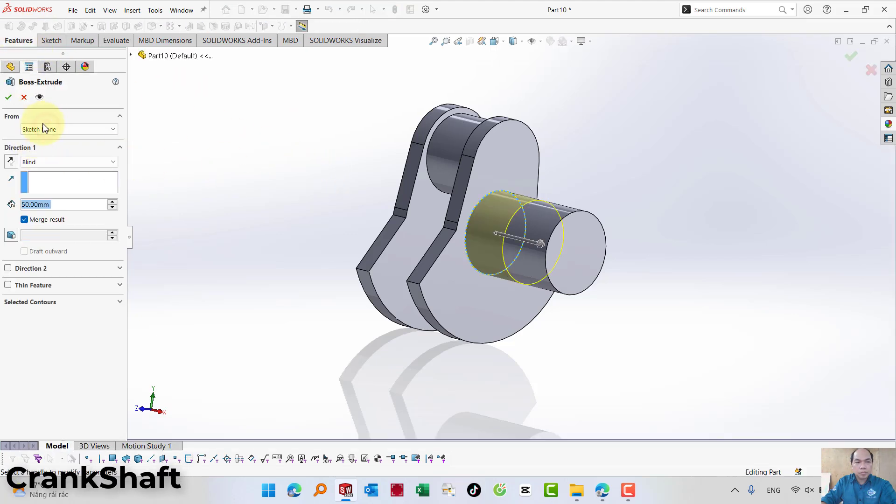
{"action": "left_click", "coordinate": [46, 129]}
{"action": "left_click", "coordinate": [58, 149]}
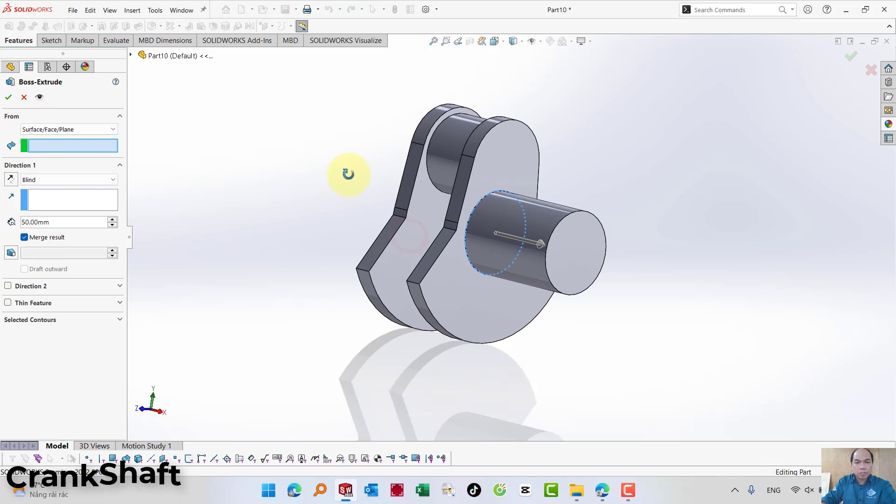
Start from the second web's outer face, reversed outward, 66.968 mm deep as Boss-Extrude4.
{"action": "middle_click_drag", "start_coordinate": [324, 163], "coordinate": [406, 227]}
{"action": "left_click", "coordinate": [407, 242]}
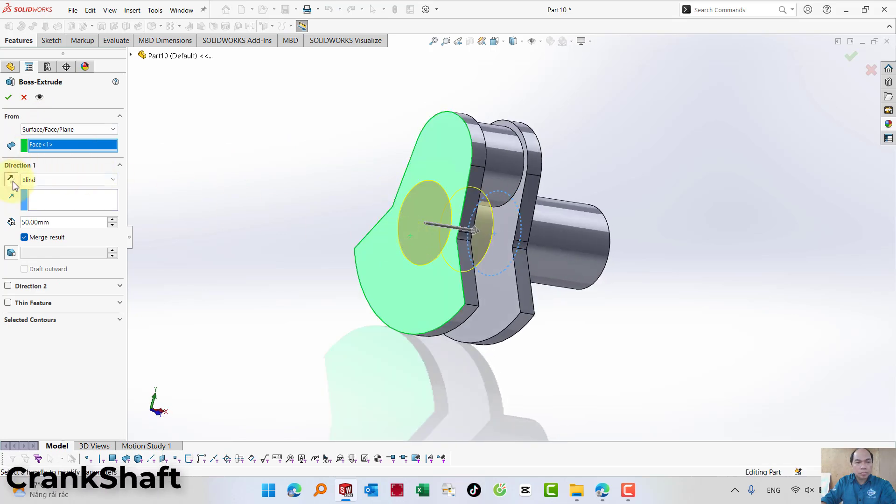
{"action": "left_click", "coordinate": [61, 223]}
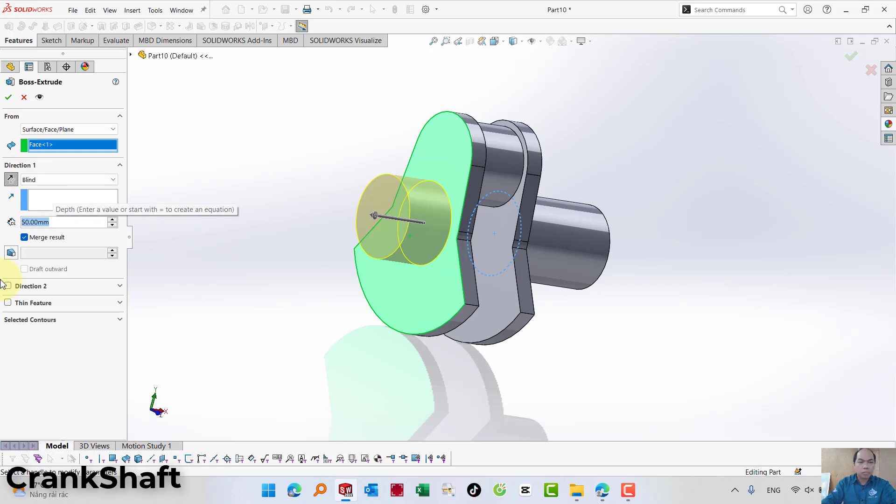
{"action": "type", "text": "66.968"}
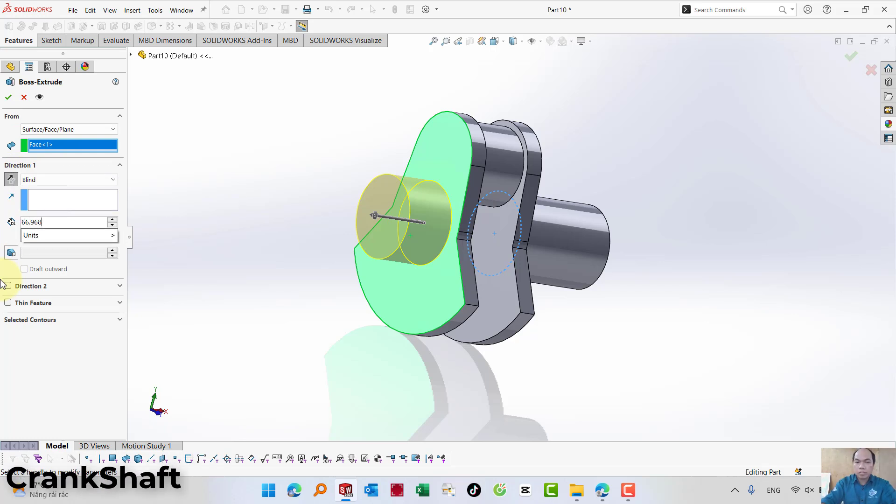
{"action": "key", "text": "Return"}
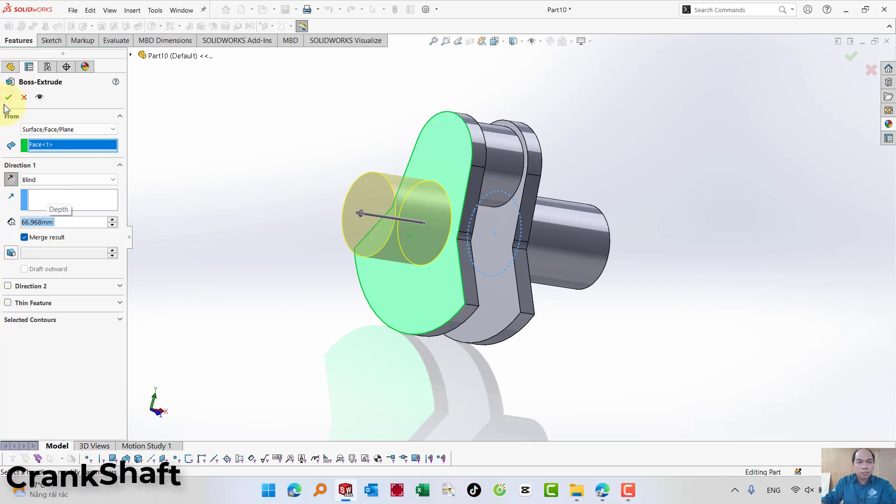
{"action": "left_click", "coordinate": [8, 97]}
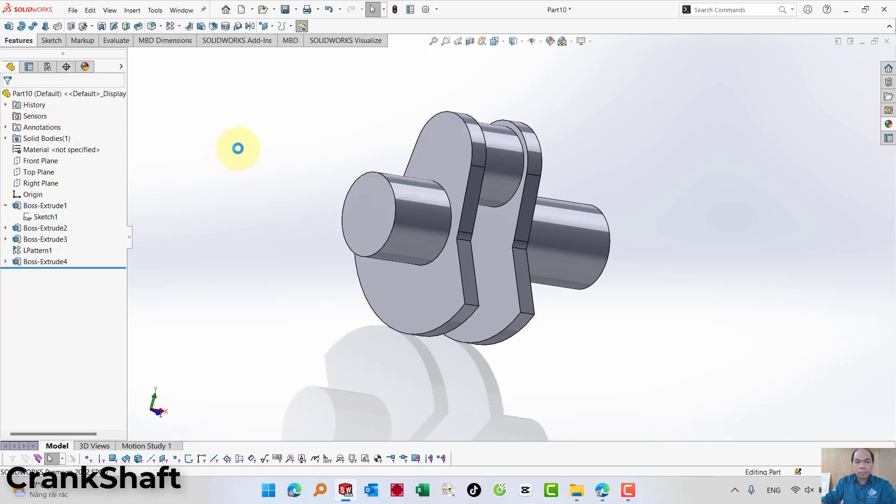
Start Sketch4 on the new cylinder's end face, view it normal, and draw a 52.7 radius circle at the origin.
{"action": "left_click", "coordinate": [384, 213]}
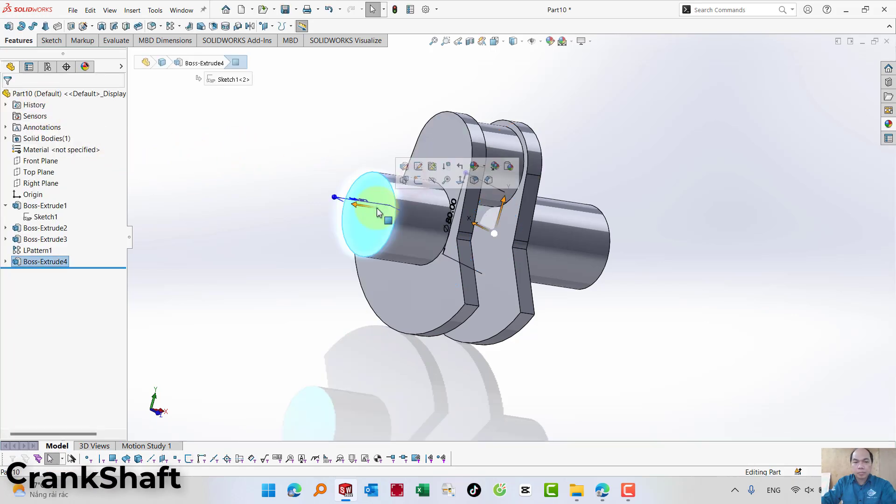
{"action": "left_click", "coordinate": [411, 181]}
{"action": "left_click", "coordinate": [500, 41]}
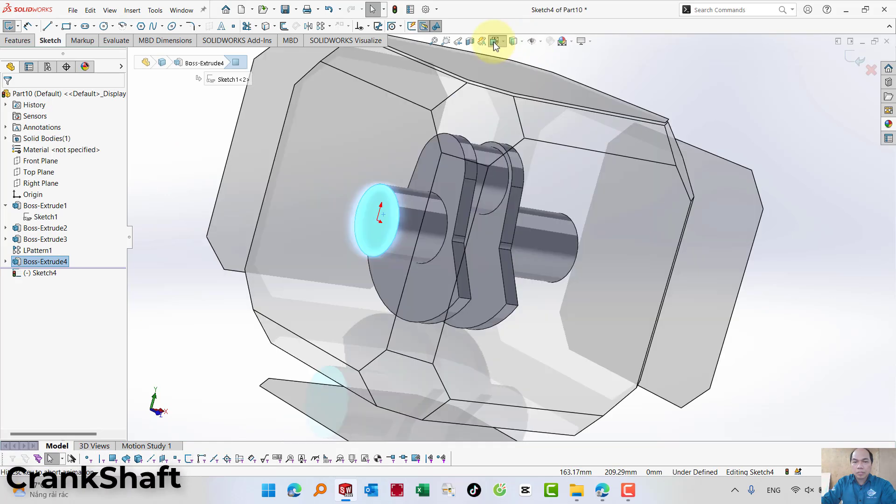
{"action": "left_click", "coordinate": [545, 94]}
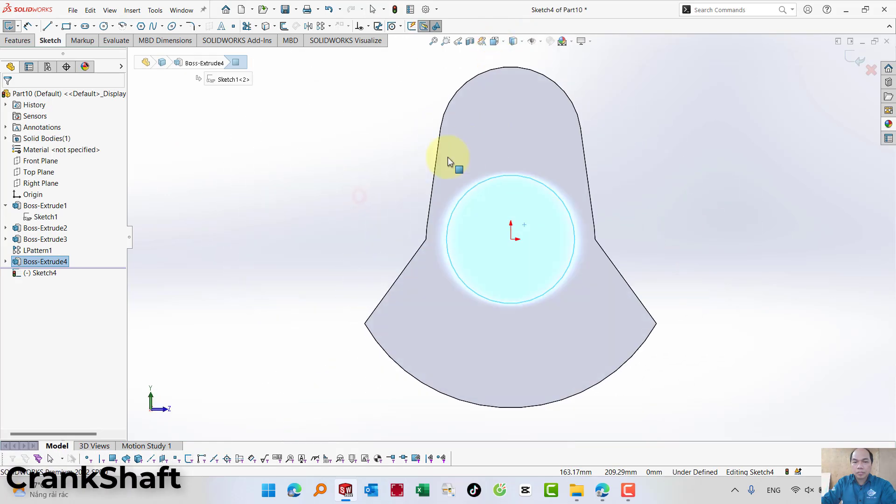
{"action": "key", "text": "Escape"}
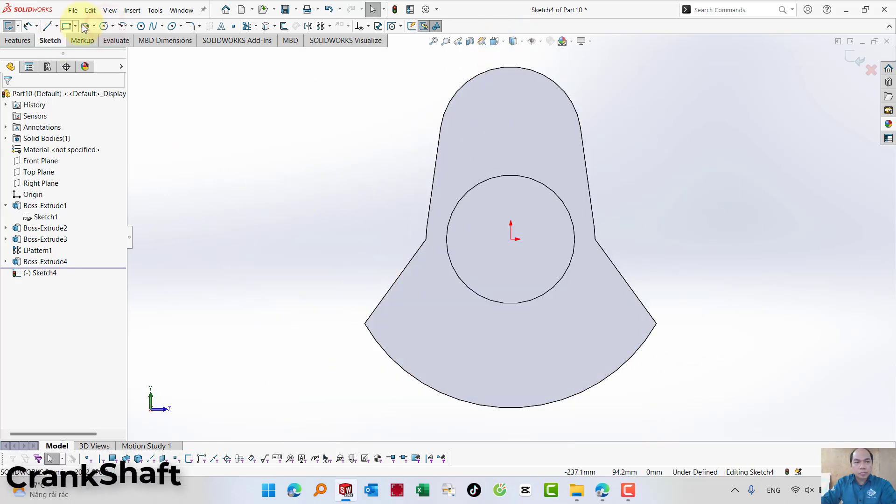
{"action": "left_click", "coordinate": [105, 25]}
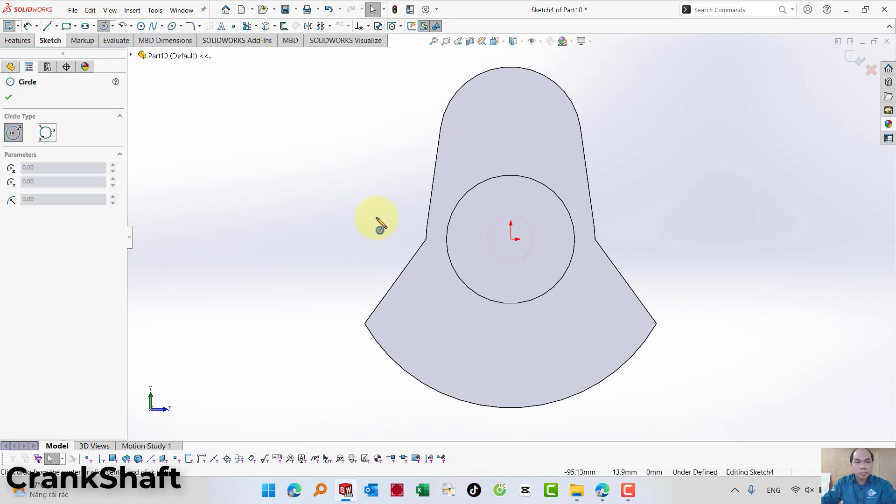
{"action": "left_click", "coordinate": [511, 239]}
{"action": "left_click", "coordinate": [595, 240]}
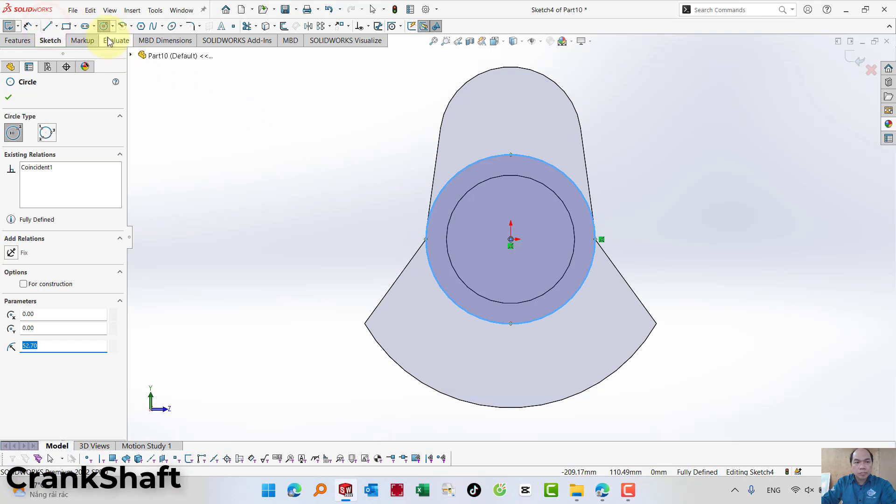
Draw a horizontal centreline left from the origin and a small circle at its left end.
{"action": "left_click", "coordinate": [47, 28]}
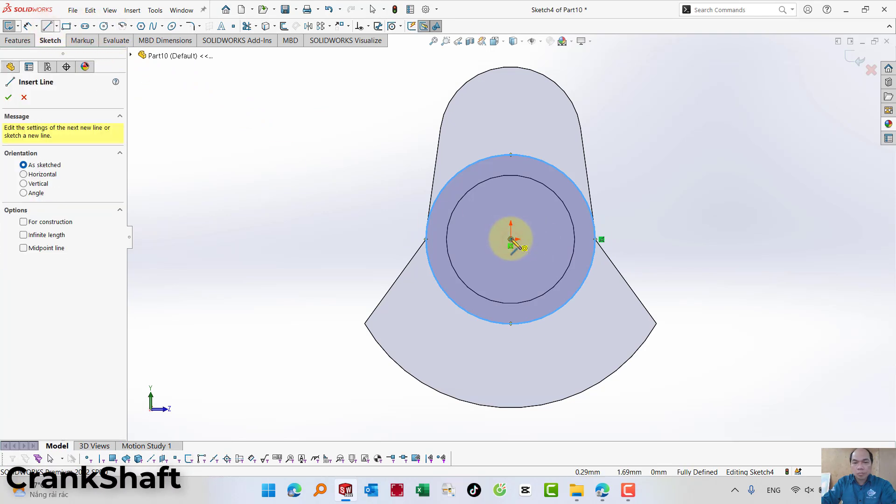
{"action": "left_click", "coordinate": [511, 238]}
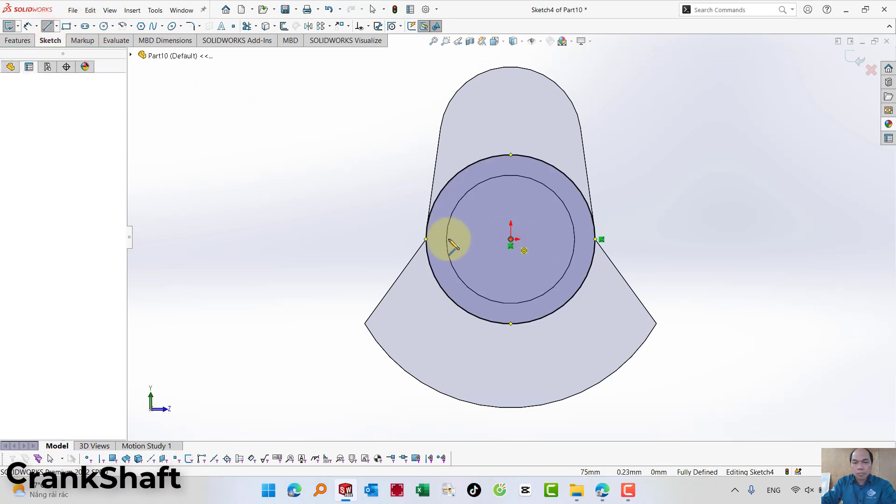
{"action": "double_click", "coordinate": [309, 239]}
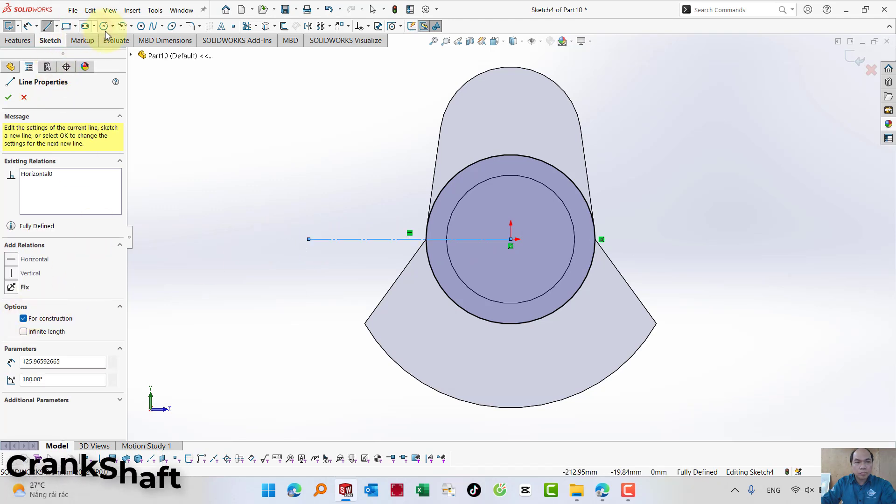
{"action": "left_click", "coordinate": [104, 26]}
{"action": "left_click", "coordinate": [308, 239]}
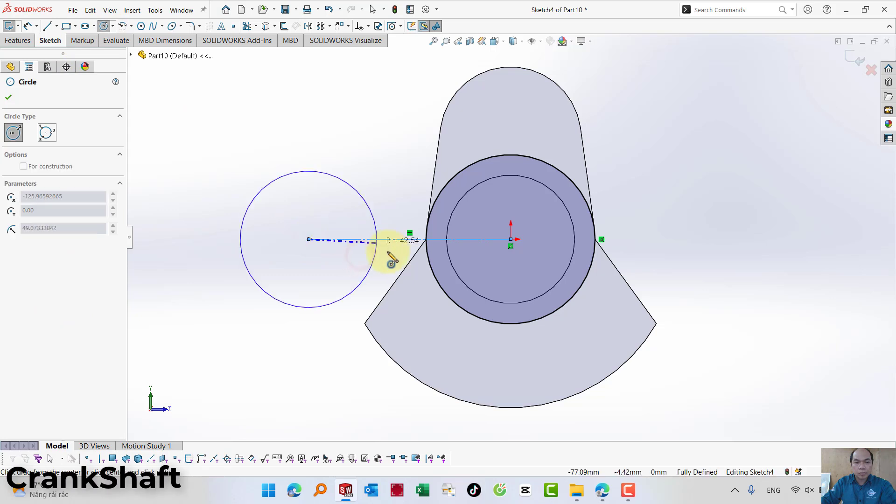
{"action": "left_click", "coordinate": [359, 255]}
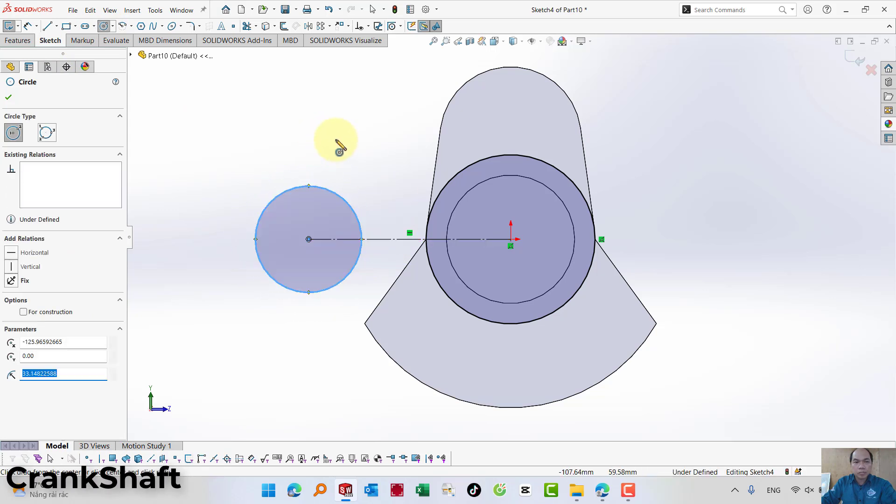
Add upper and lower tangent lines between the circles and trim both inner arcs.
{"action": "left_click", "coordinate": [47, 26]}
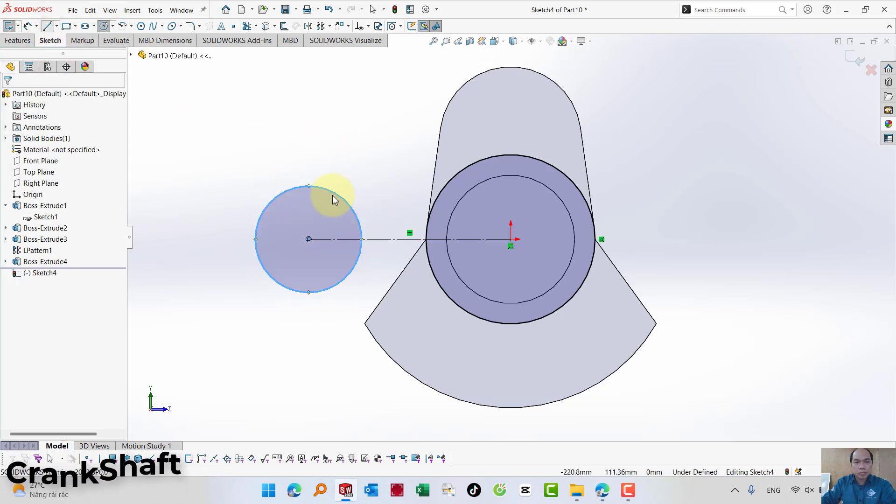
{"action": "left_click", "coordinate": [308, 186]}
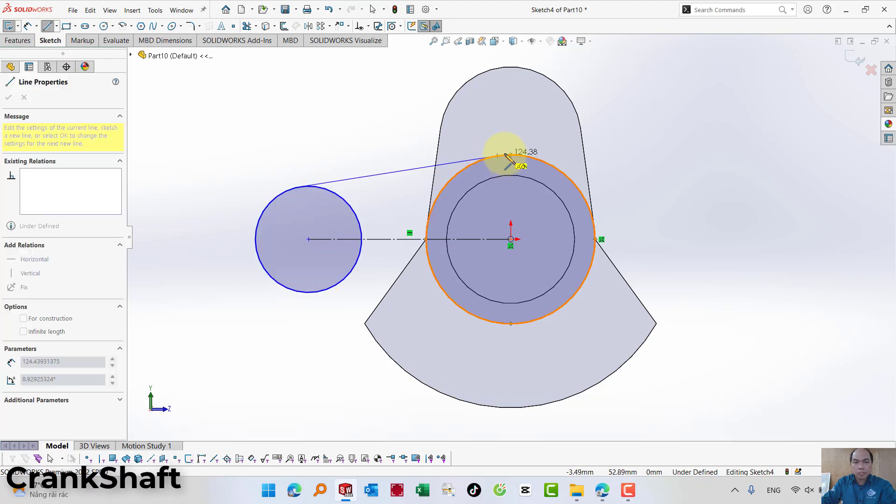
{"action": "left_click", "coordinate": [506, 154]}
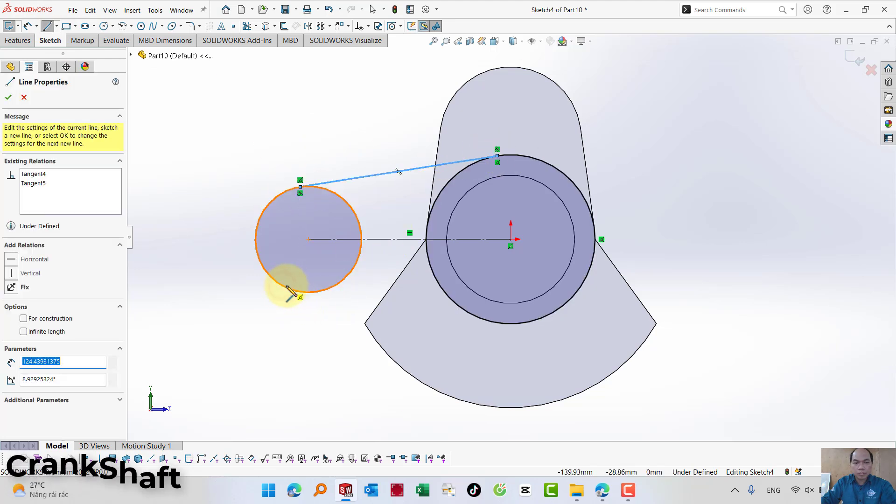
{"action": "left_click_drag", "start_coordinate": [287, 293], "coordinate": [496, 322]}
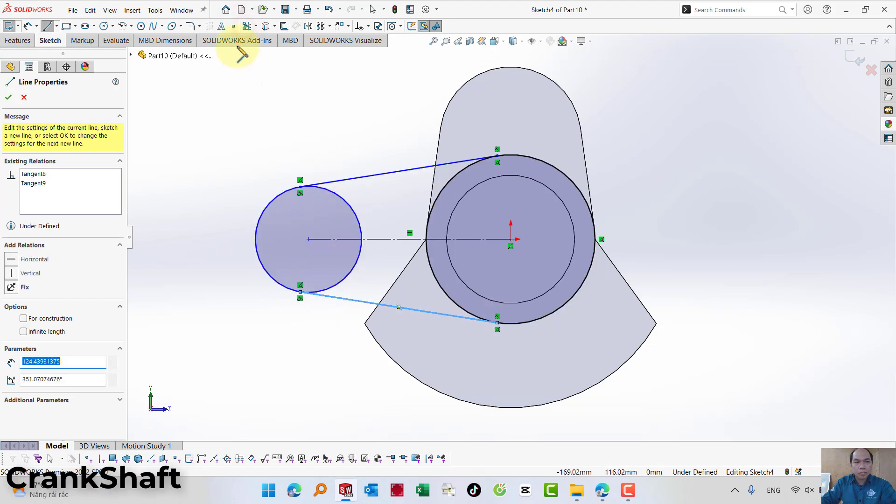
{"action": "left_click", "coordinate": [244, 27]}
{"action": "left_click", "coordinate": [348, 201]}
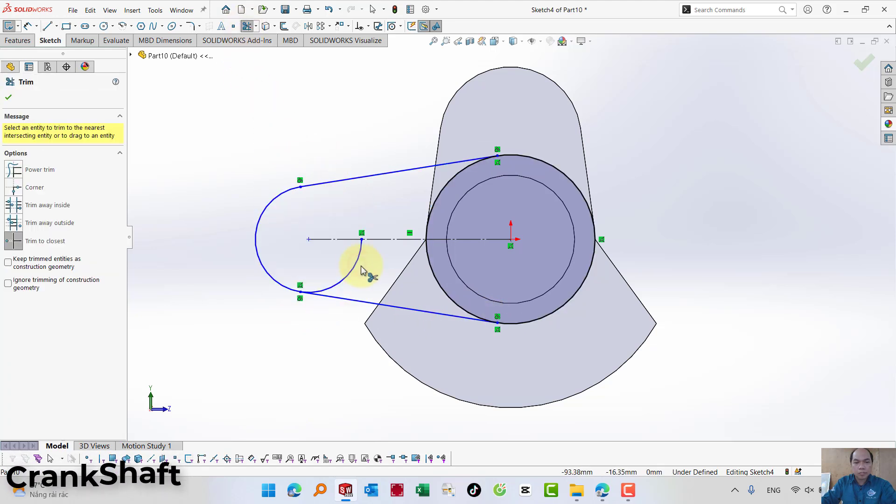
{"action": "left_click", "coordinate": [430, 271]}
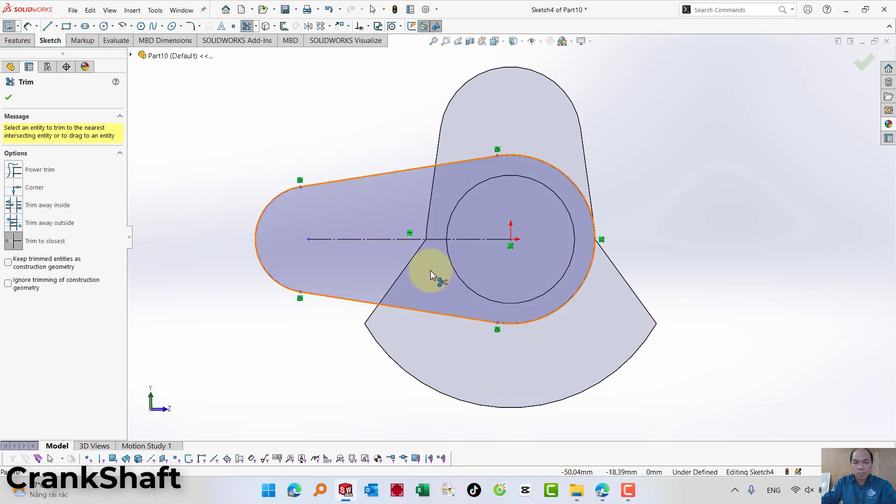
Dimension the slot's centre distance to 63.50 mm and its left end arc to R44.
{"action": "left_click", "coordinate": [28, 25]}
{"action": "left_click", "coordinate": [357, 240]}
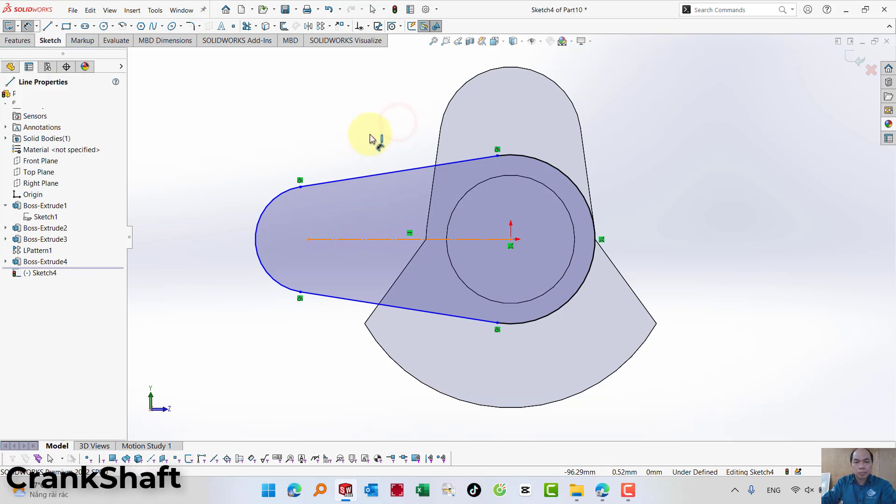
{"action": "left_click", "coordinate": [379, 143]}
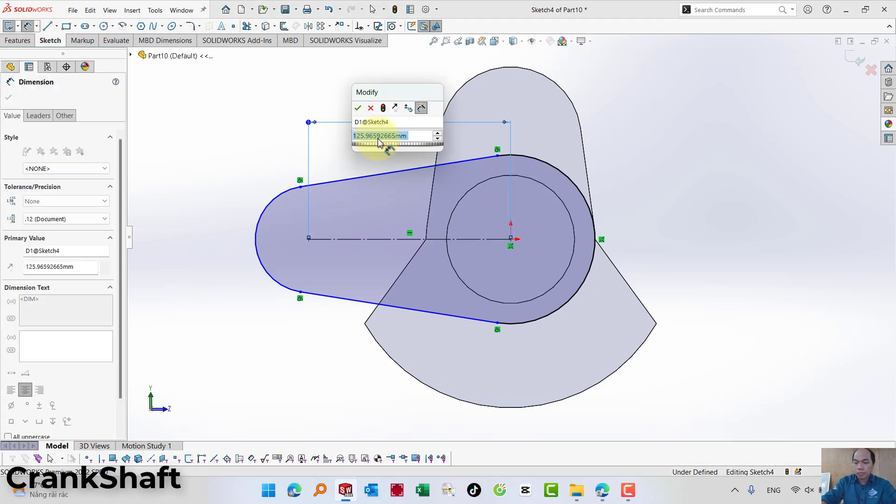
{"action": "type", "text": "63.5"}
{"action": "key", "text": "Return"}
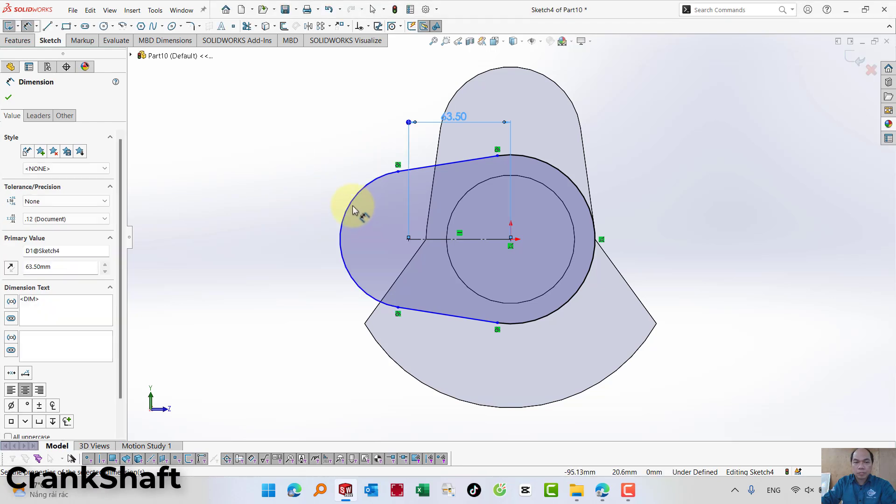
{"action": "left_click", "coordinate": [270, 242]}
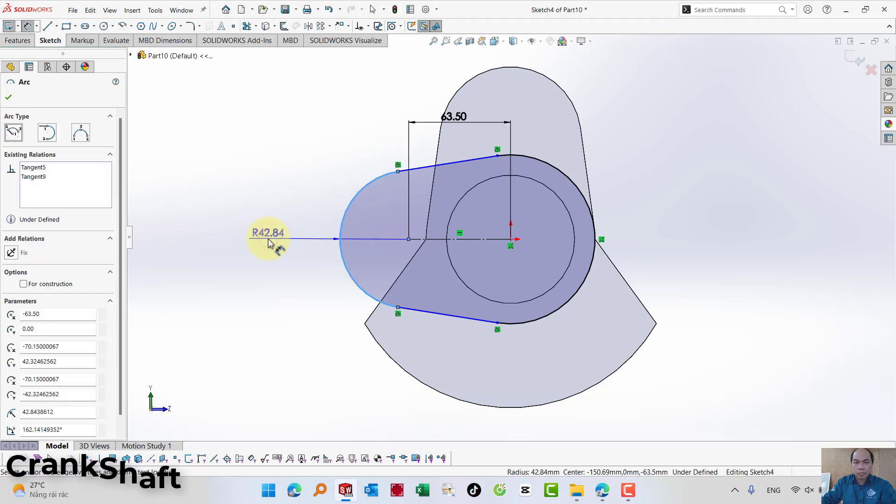
{"action": "left_click", "coordinate": [270, 242]}
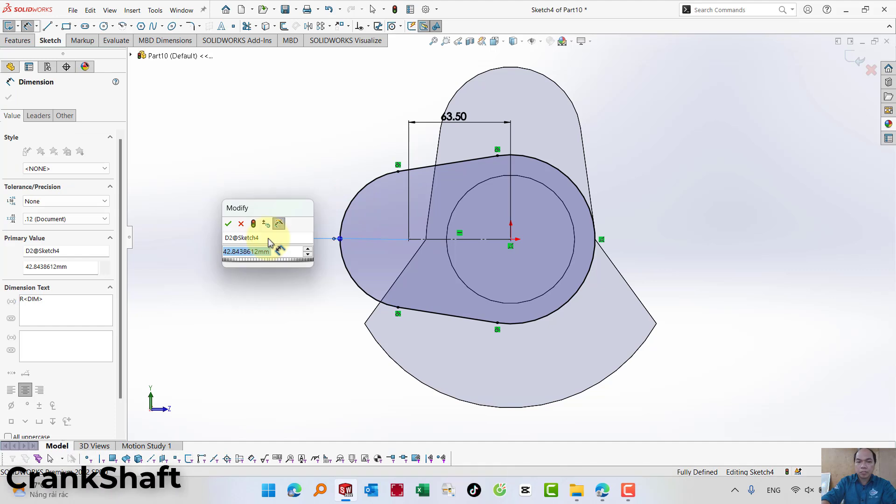
{"action": "key", "text": "Return"}
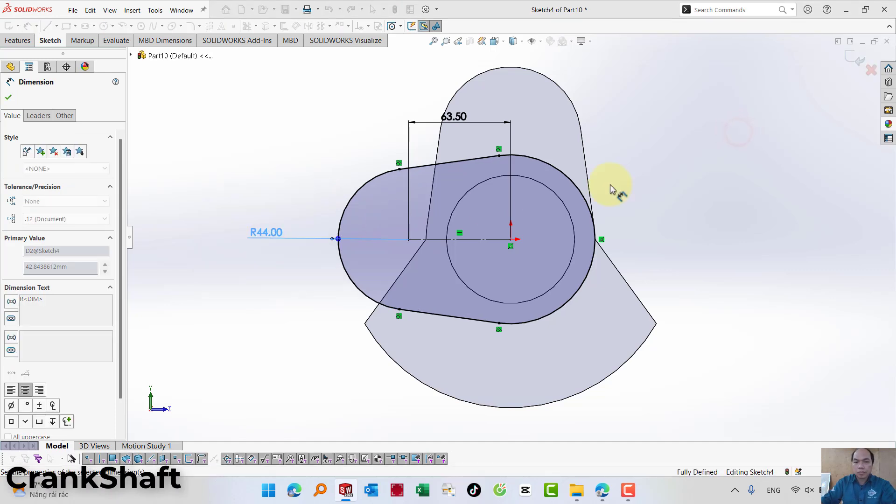
{"action": "left_click", "coordinate": [851, 62]}
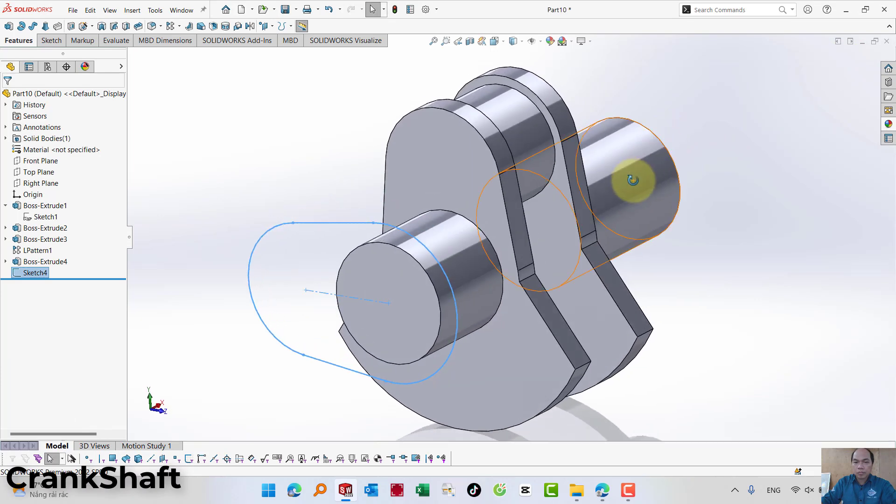
Extrude Sketch4 Blind 16.86 mm into a third crank web (Boss-Extrude5).
{"action": "left_click", "coordinate": [8, 27]}
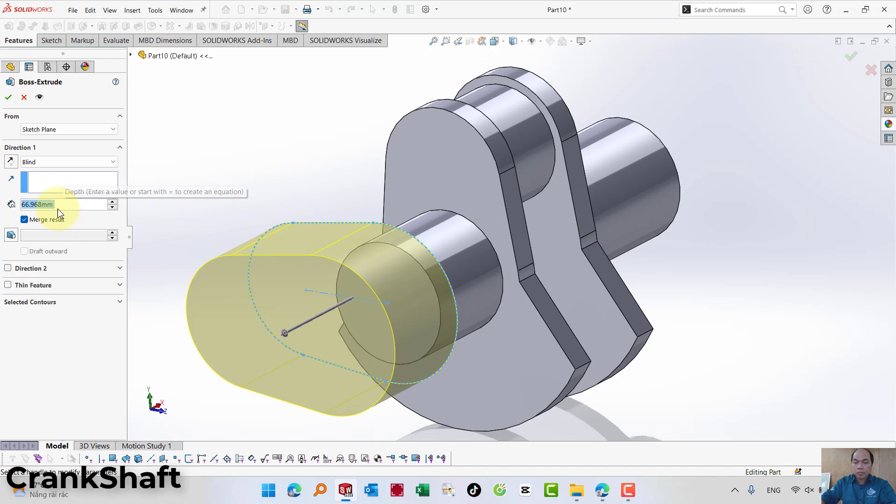
{"action": "type", "text": "16.86"}
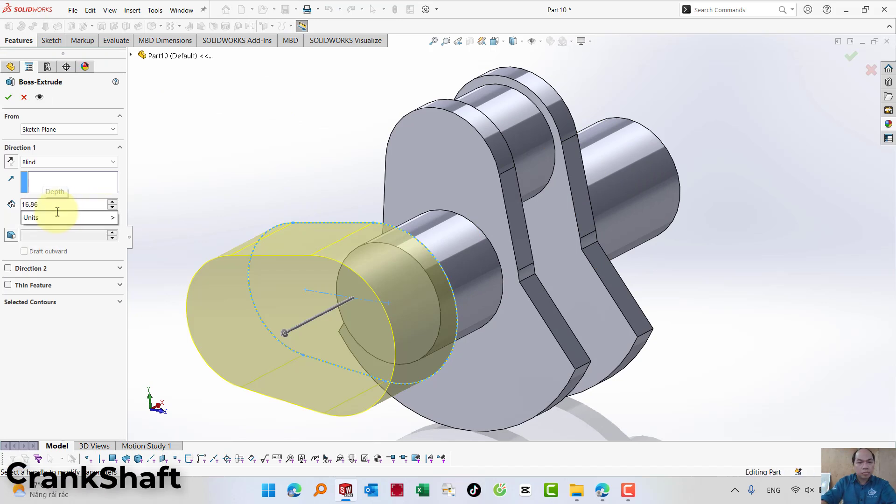
{"action": "key", "text": "Return"}
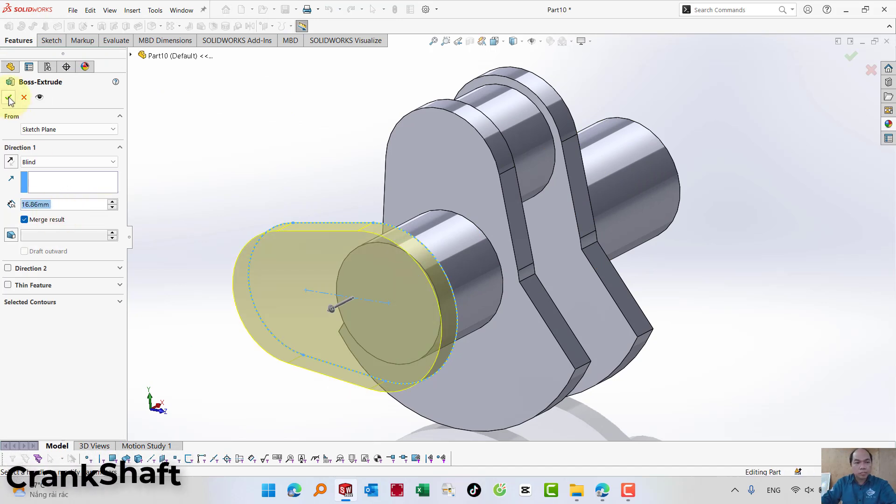
{"action": "key", "text": "Return"}
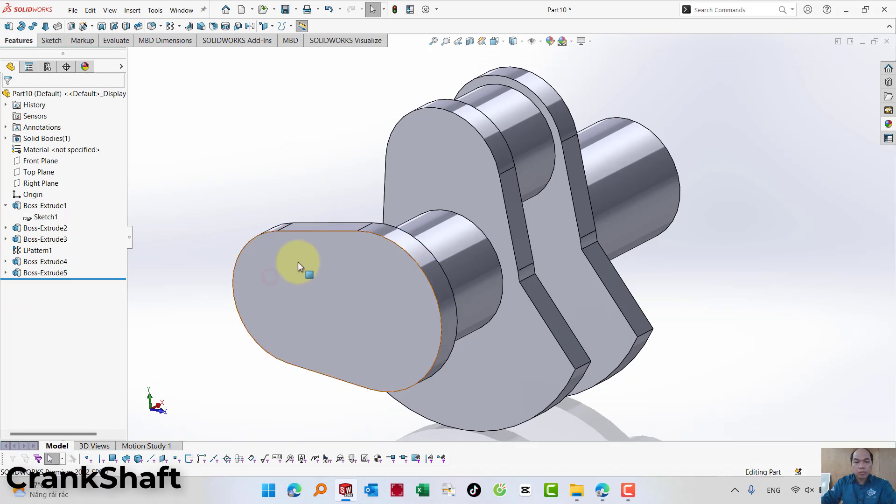
{"action": "left_click", "coordinate": [271, 280]}
Start Sketch5 on the new web's face, view it normal, and draw a circle on its rounded end.
{"action": "left_click", "coordinate": [294, 243]}
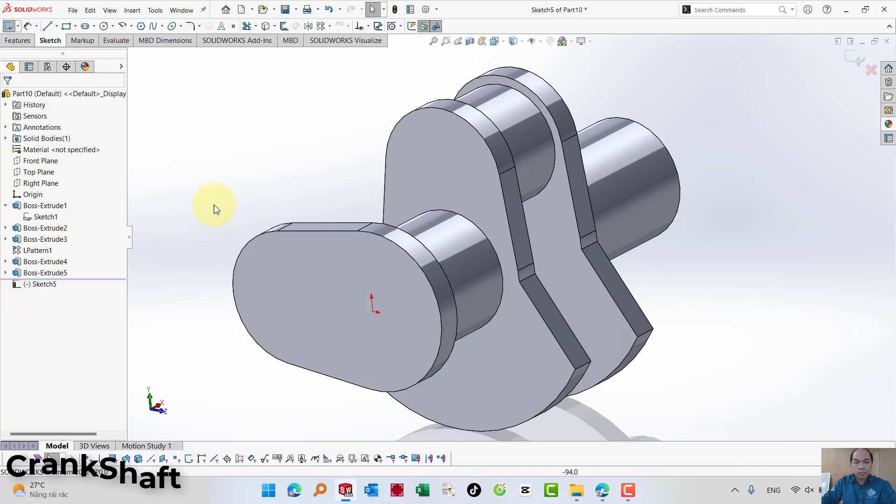
{"action": "left_click", "coordinate": [498, 41]}
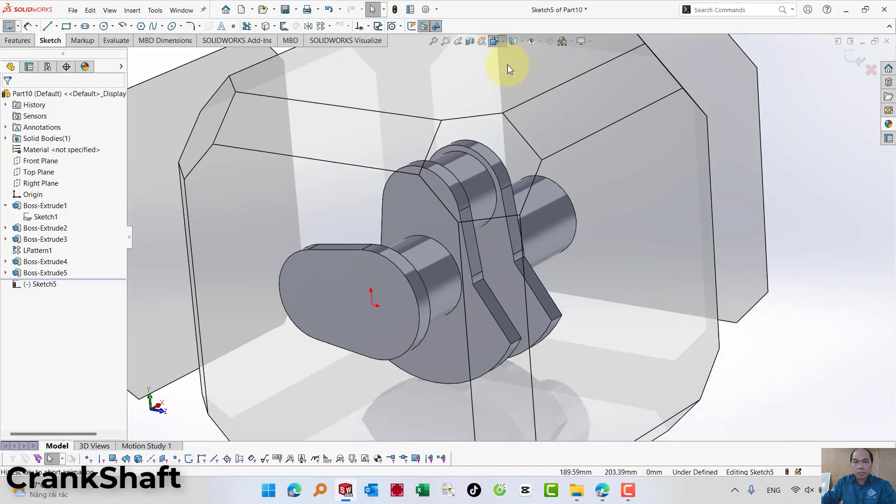
{"action": "left_click", "coordinate": [511, 99]}
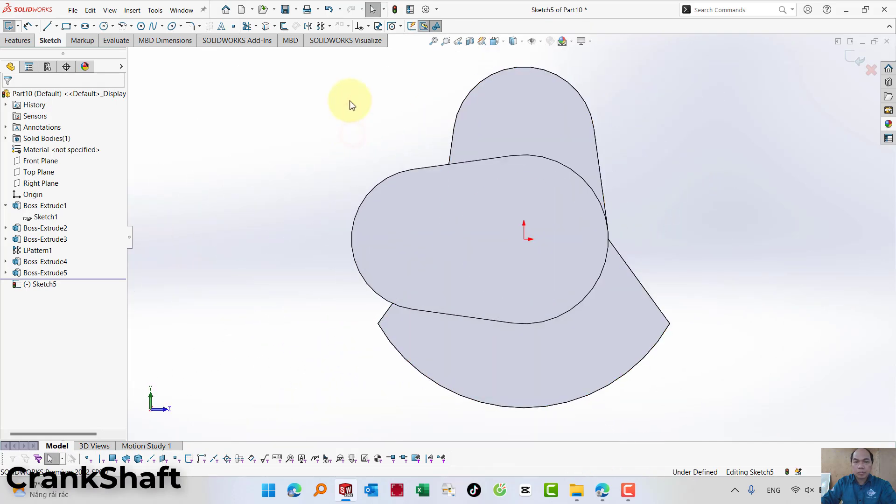
{"action": "left_click", "coordinate": [104, 26]}
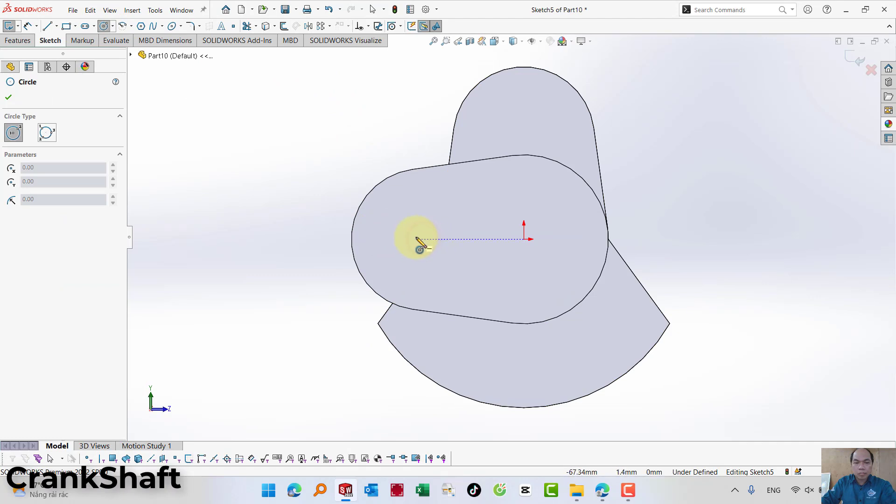
{"action": "left_click_drag", "start_coordinate": [422, 239], "coordinate": [451, 205]}
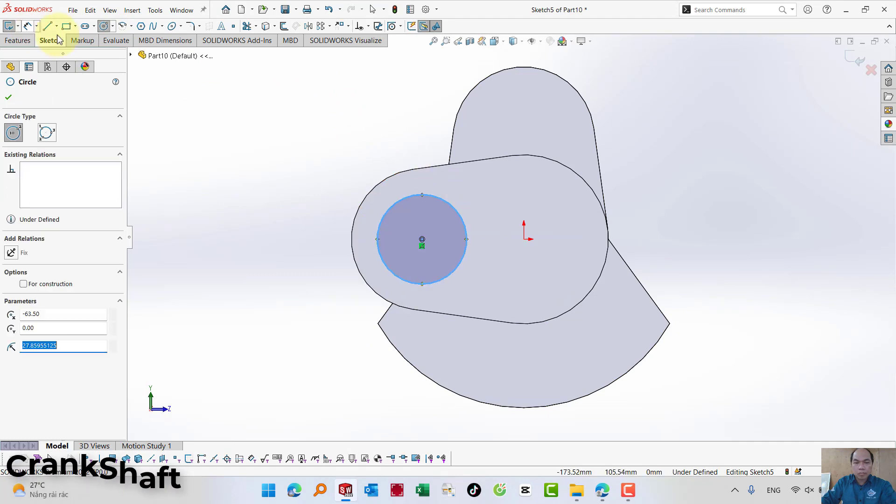
Dimension the circle to Ø76.20 mm and exit the sketch.
{"action": "left_click", "coordinate": [28, 25]}
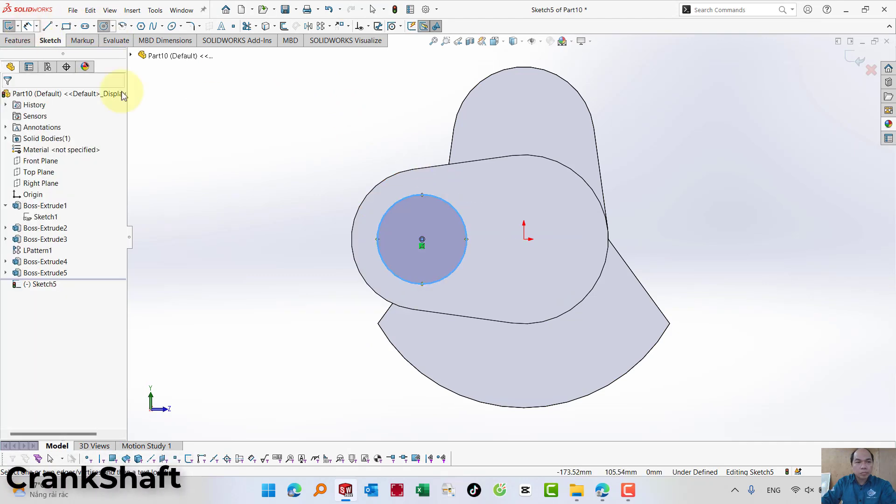
{"action": "left_click", "coordinate": [357, 217]}
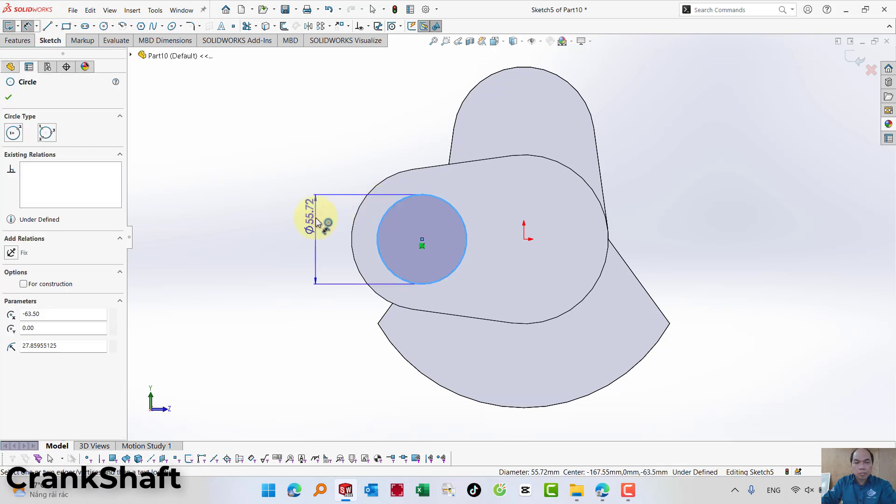
{"action": "left_click", "coordinate": [317, 222]}
{"action": "type", "text": "76.2"}
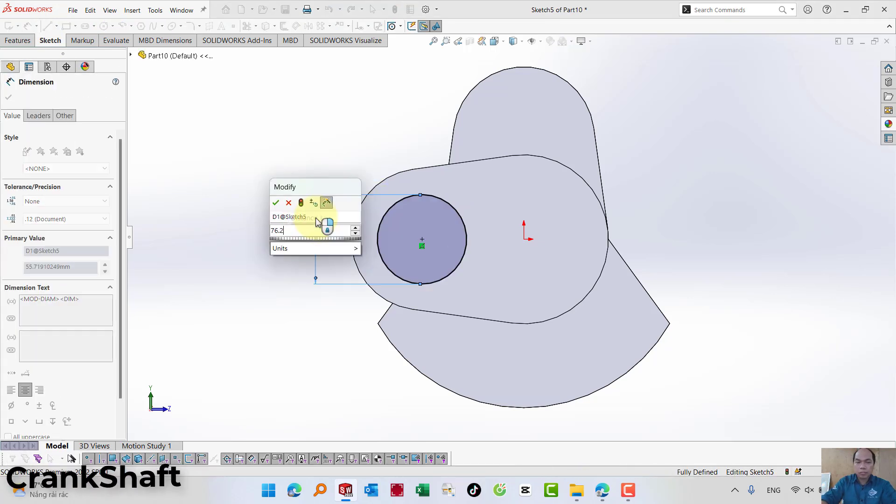
{"action": "key", "text": "Return"}
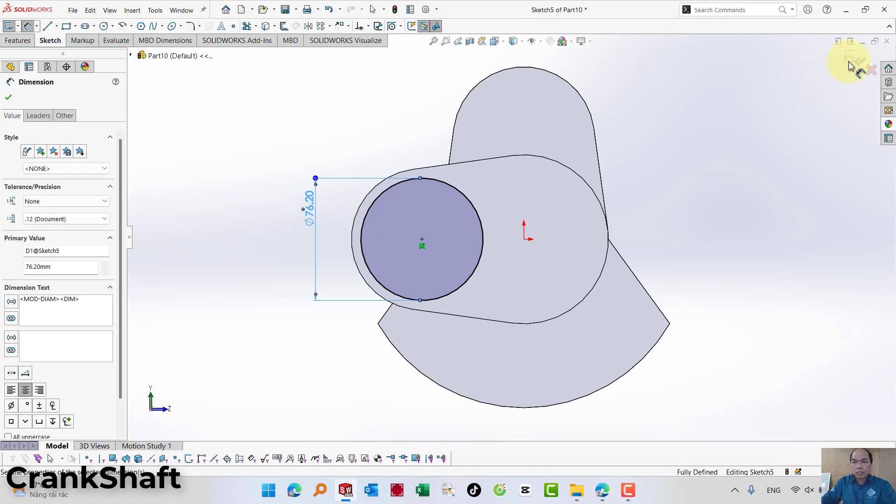
{"action": "left_click", "coordinate": [845, 63]}
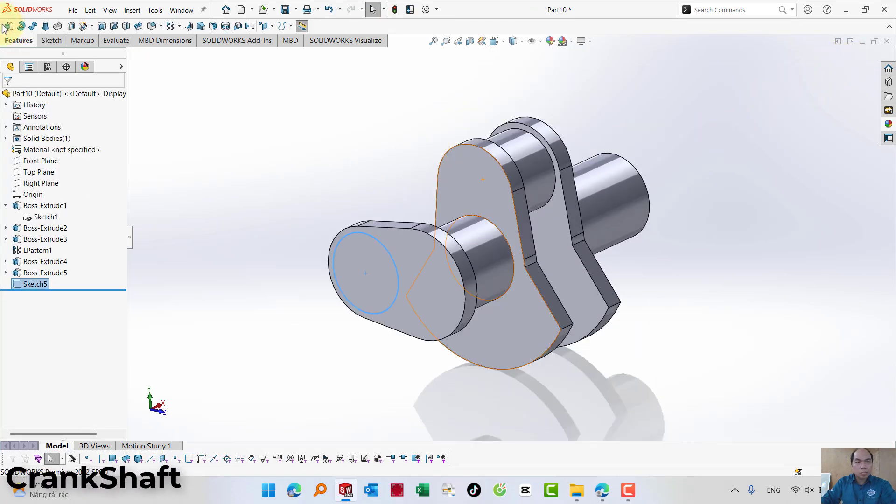
Extrude Sketch5's Ø76.20 circle 50 mm outward from the third web as Boss-Extrude6.
{"action": "left_click", "coordinate": [22, 45]}
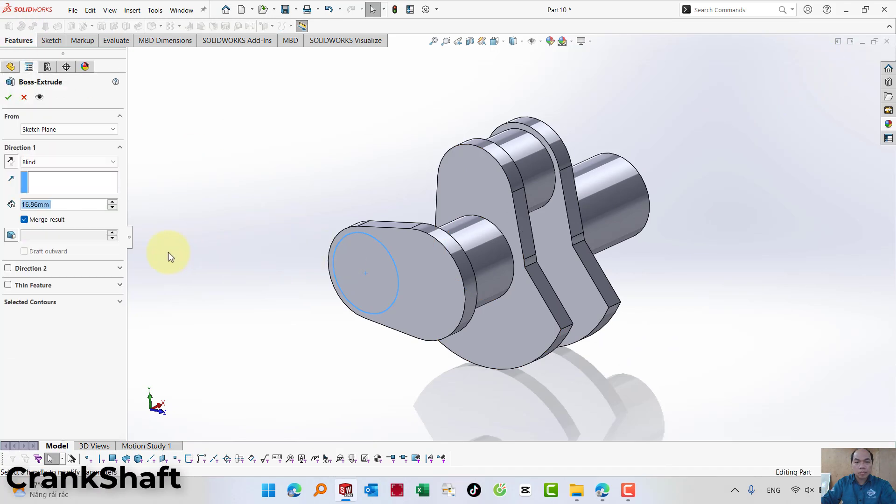
{"action": "type", "text": "50"}
{"action": "key", "text": "Return"}
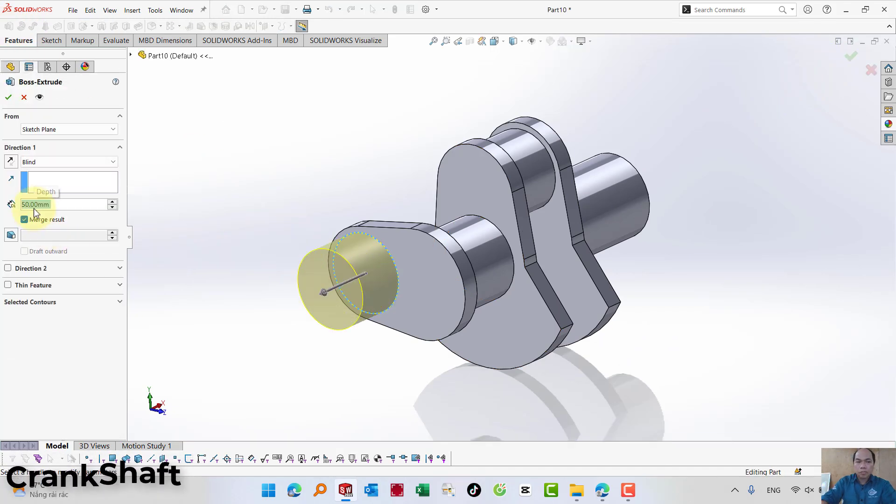
{"action": "key", "text": "Return"}
{"action": "left_click", "coordinate": [263, 160]}
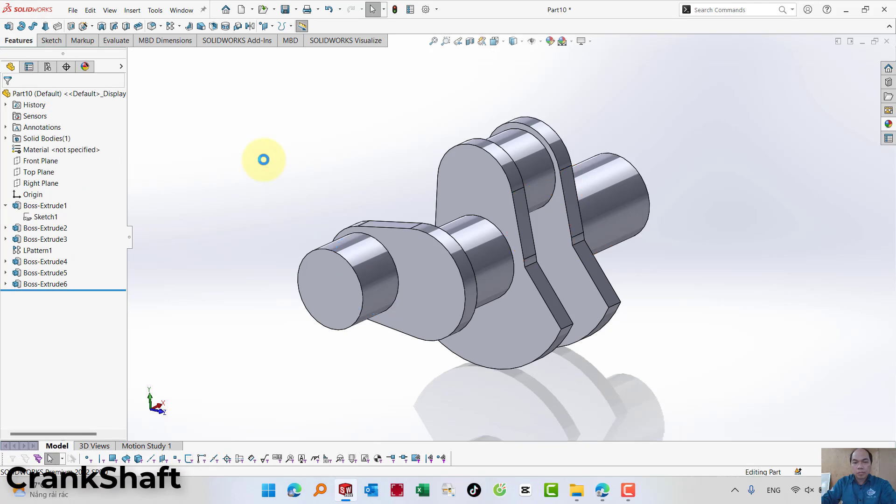
Linear-pattern Boss-Extrude5 along the web edge, 2 copies 66.86 mm apart, as LPattern2.
{"action": "left_click", "coordinate": [170, 26]}
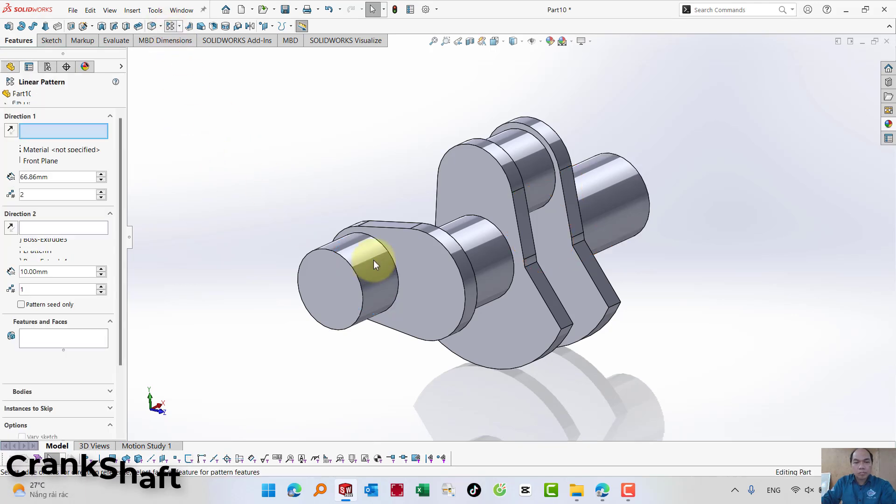
{"action": "left_click", "coordinate": [417, 226]}
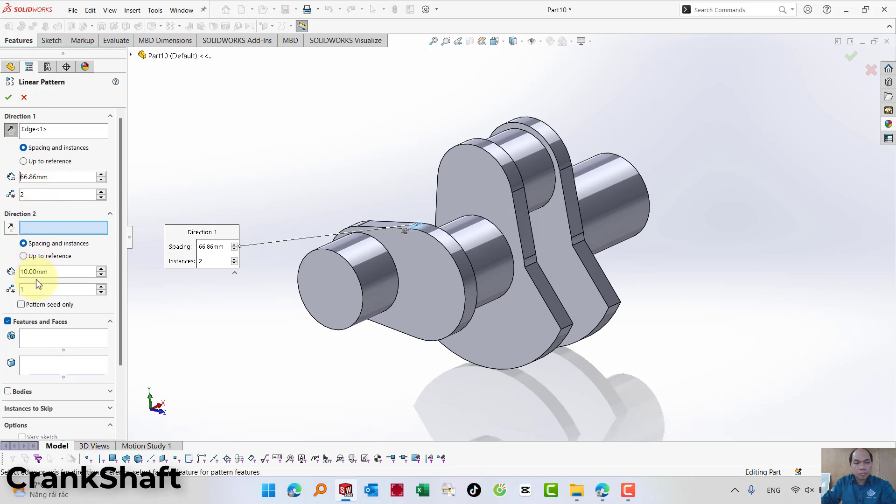
{"action": "left_click", "coordinate": [41, 340]}
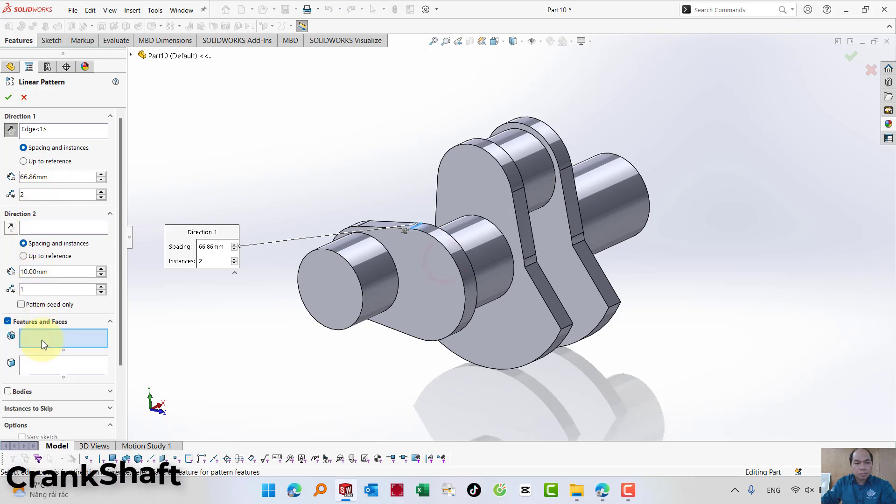
{"action": "left_click", "coordinate": [445, 263]}
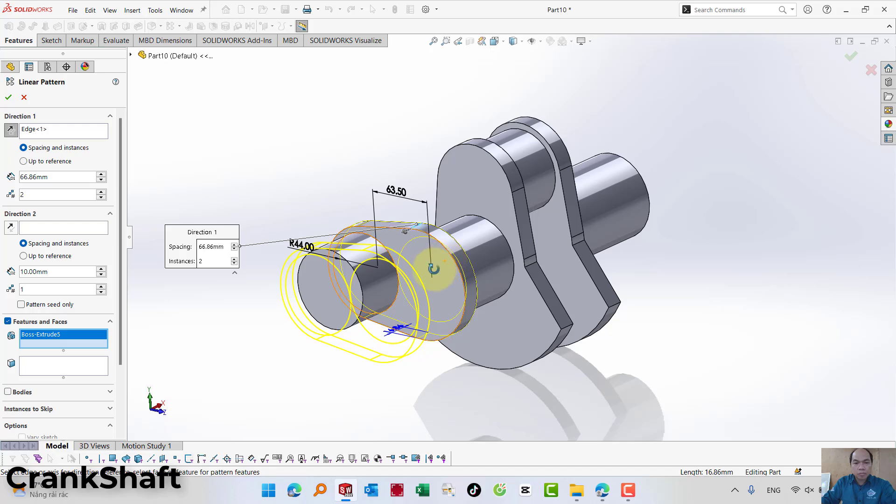
{"action": "middle_click_drag", "start_coordinate": [445, 263], "coordinate": [279, 237]}
{"action": "left_click", "coordinate": [8, 97]}
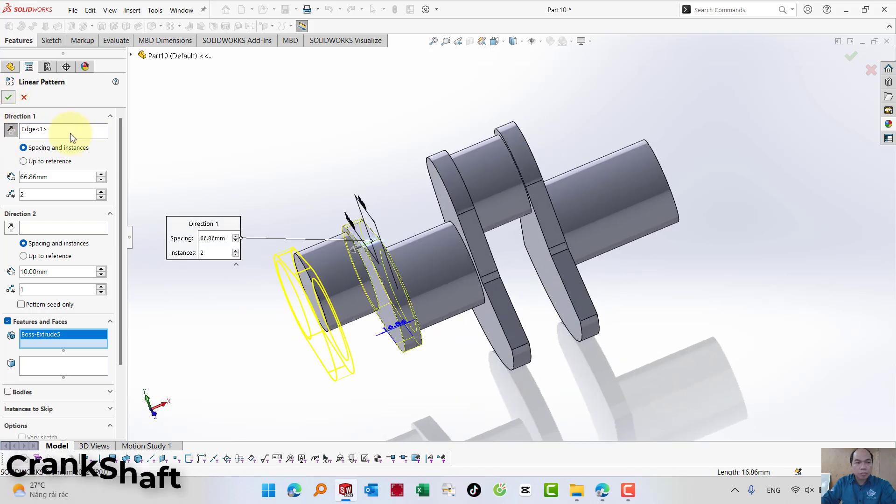
{"action": "key", "text": "ctrl+shift+z"}
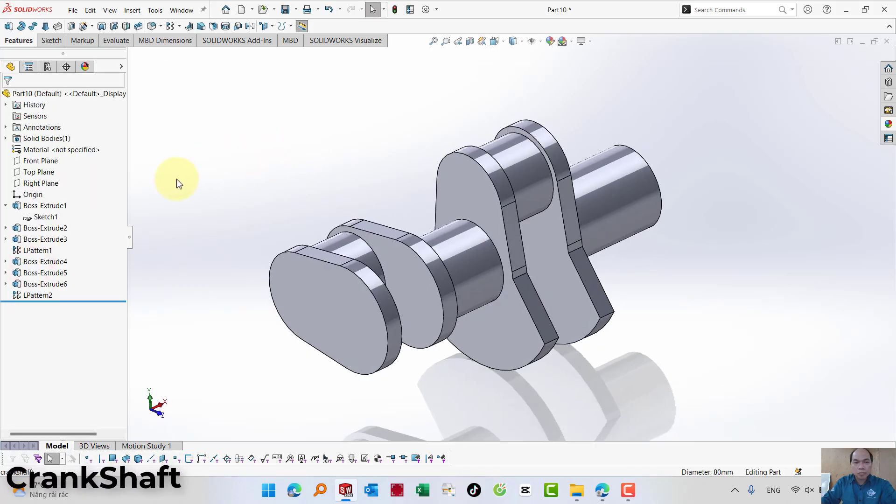
Extrude Boss-Extrude4's journal Sketch1 69.68 mm outward from the front web's end face.
{"action": "left_click", "coordinate": [28, 261]}
{"action": "left_click", "coordinate": [6, 261]}
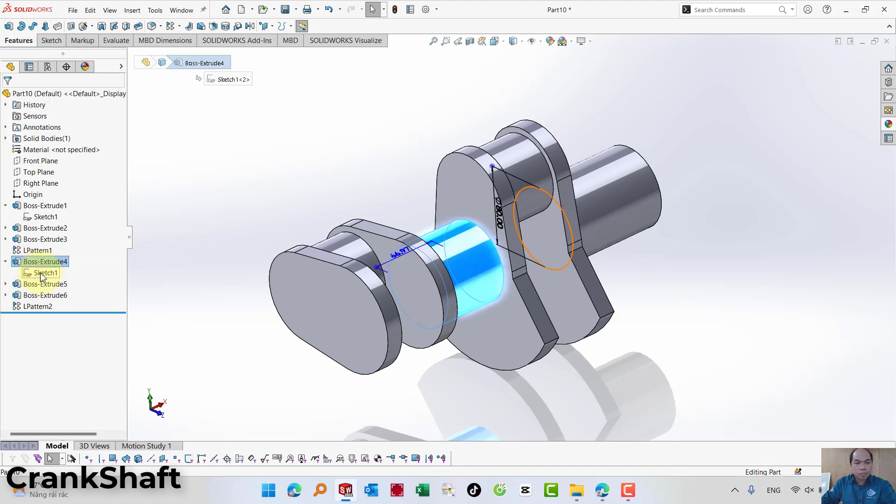
{"action": "left_click", "coordinate": [46, 272]}
{"action": "left_click", "coordinate": [9, 27]}
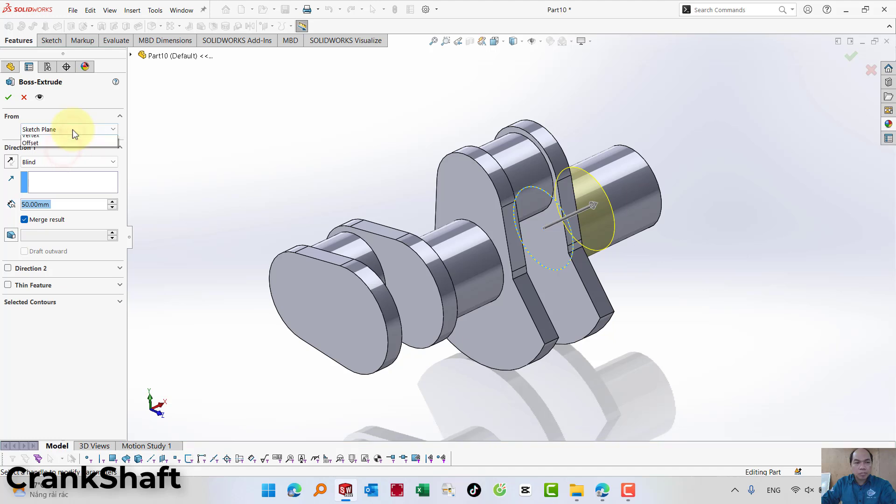
{"action": "left_click", "coordinate": [72, 130]}
{"action": "left_click", "coordinate": [63, 147]}
{"action": "left_click", "coordinate": [340, 304]}
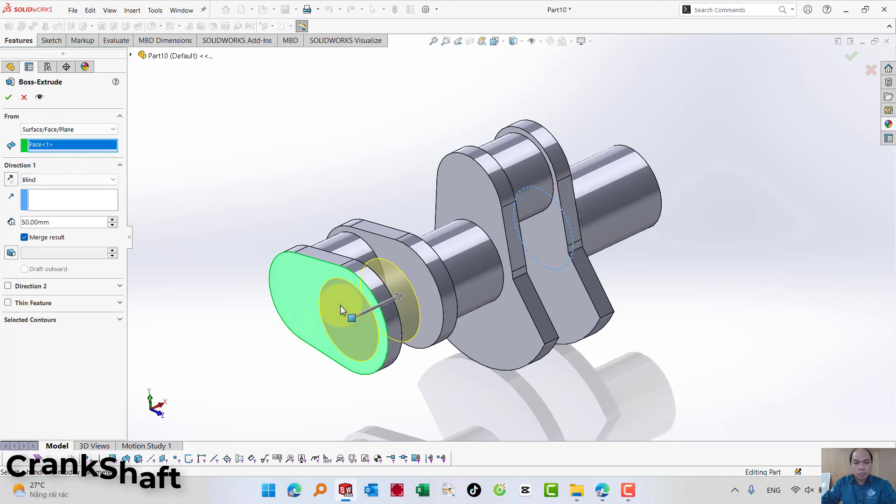
{"action": "left_click", "coordinate": [10, 179]}
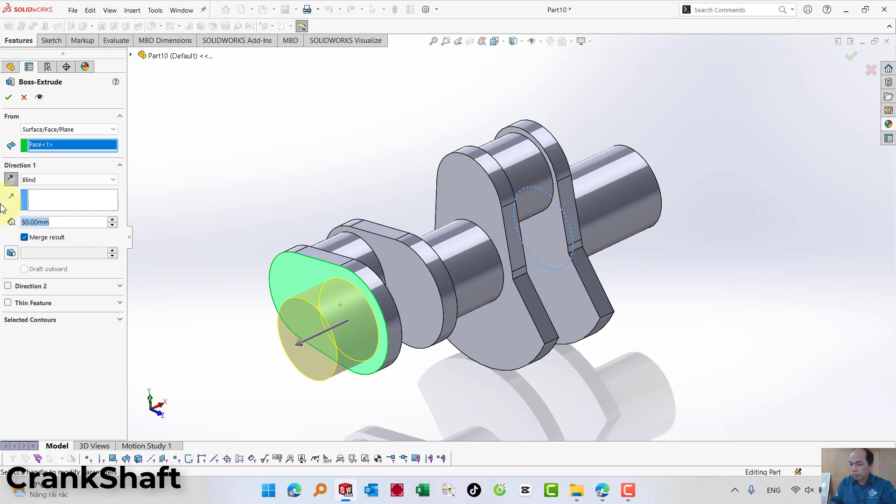
{"action": "type", "text": "69.68"}
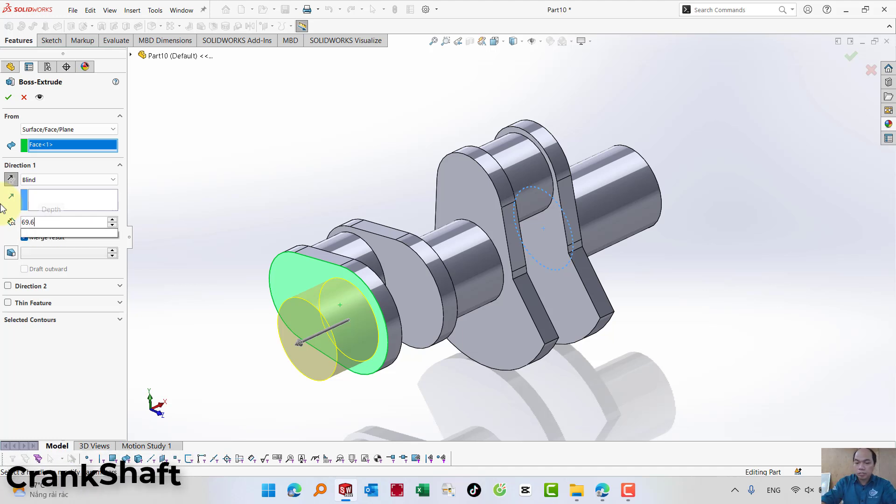
{"action": "key", "text": "Return"}
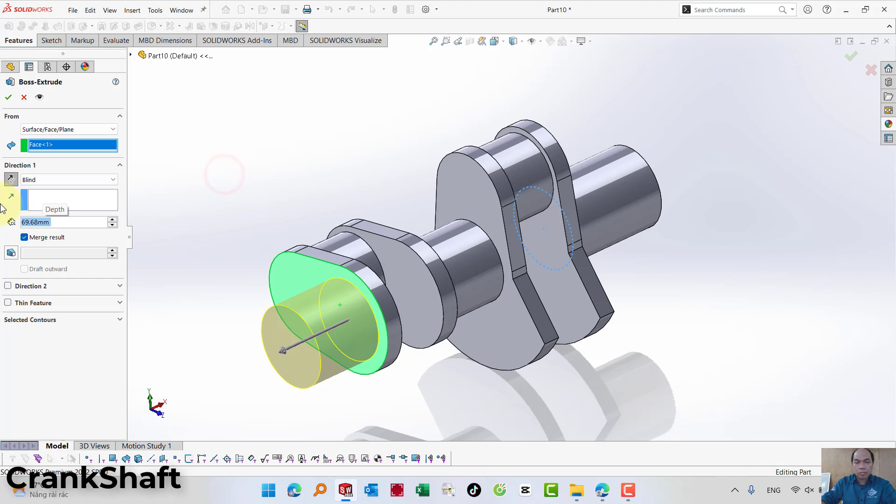
{"action": "key", "text": "Return"}
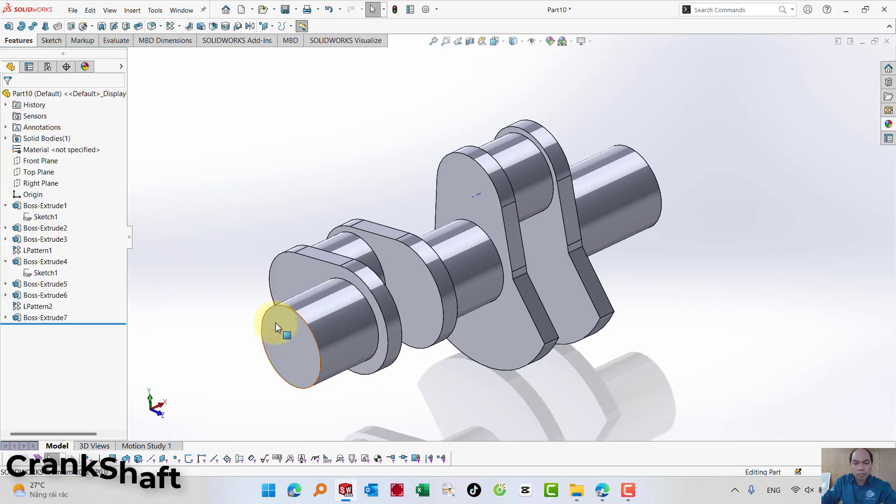
Open a new sketch on the front shaft's end face, viewed normal to it.
{"action": "left_click", "coordinate": [275, 323]}
{"action": "left_click", "coordinate": [315, 308]}
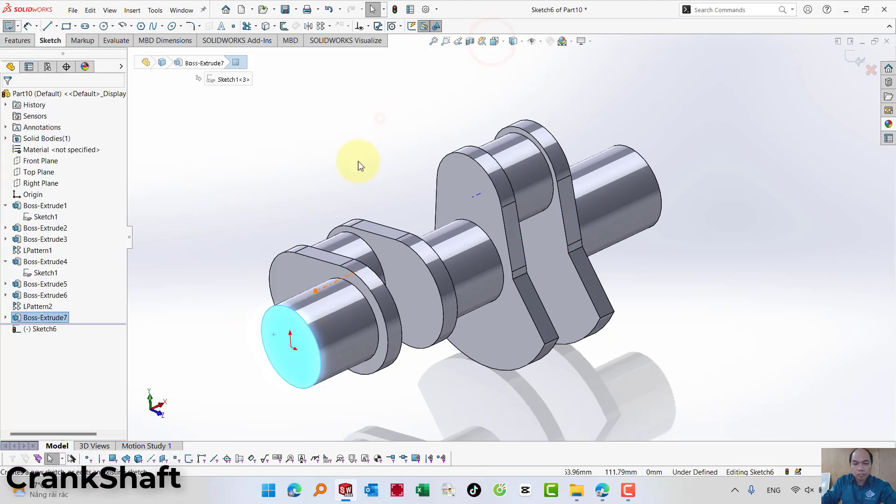
{"action": "left_click", "coordinate": [494, 46]}
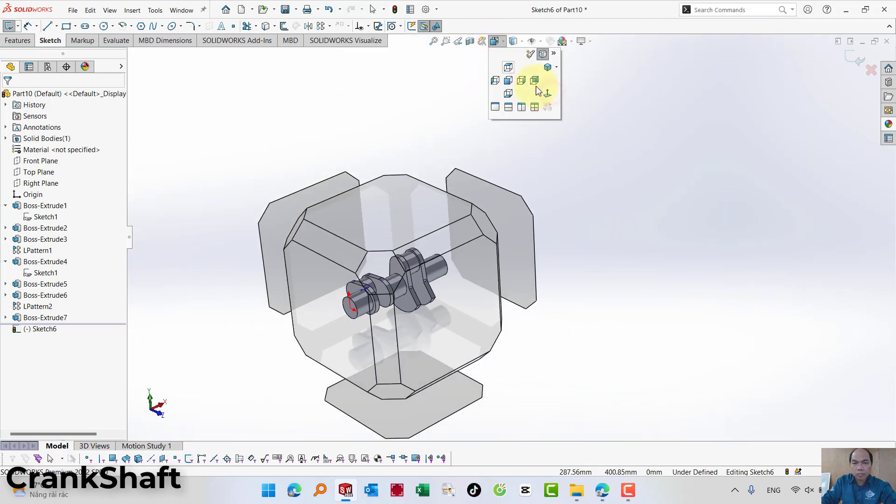
{"action": "left_click", "coordinate": [551, 93]}
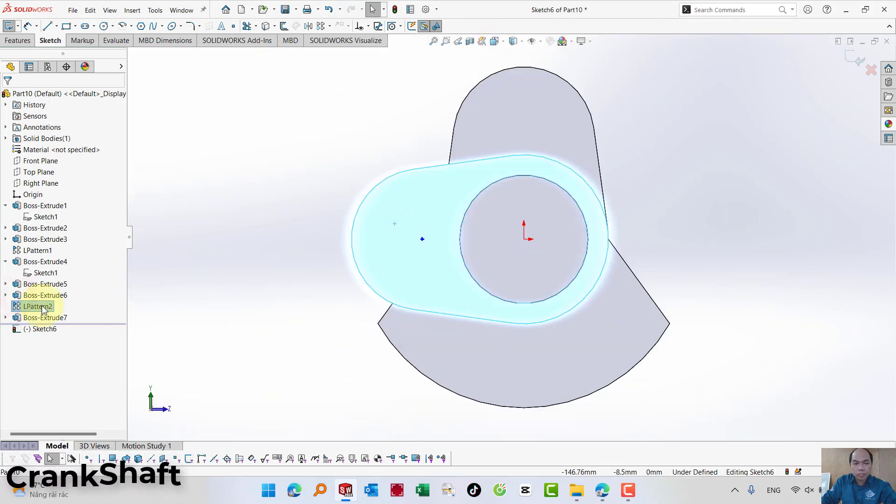
Convert the patterned web's slot outline into the sketch and group it as a block.
{"action": "left_click", "coordinate": [21, 297]}
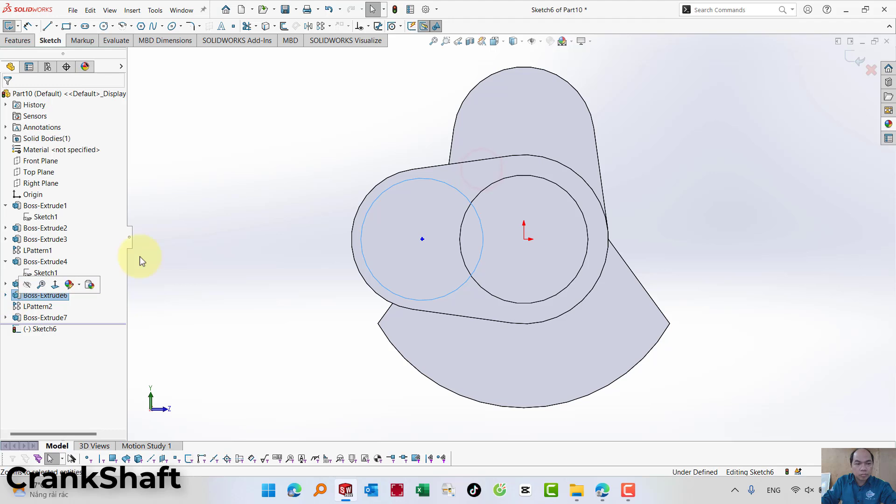
{"action": "left_click", "coordinate": [21, 297]}
{"action": "left_click", "coordinate": [109, 299]}
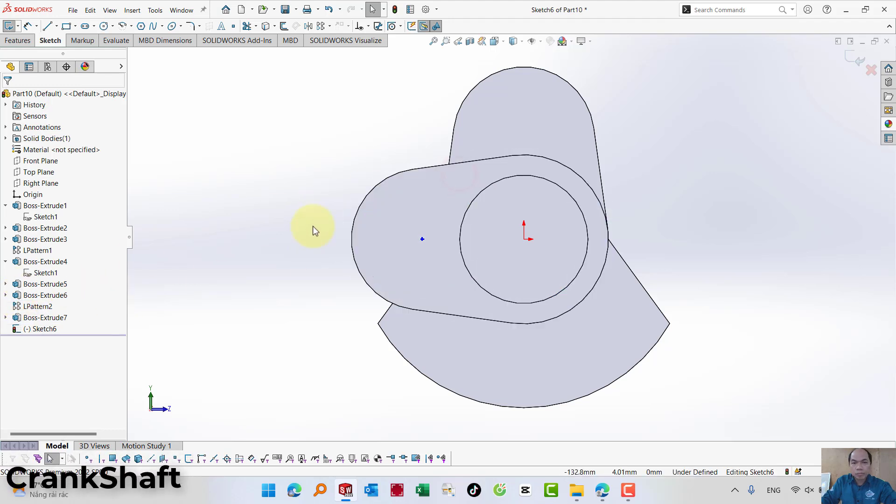
{"action": "left_click", "coordinate": [459, 177]}
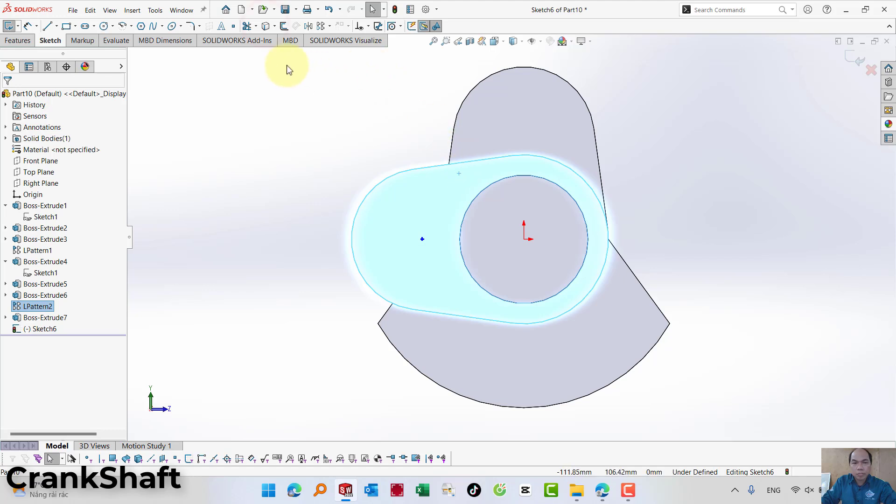
{"action": "left_click", "coordinate": [283, 26]}
{"action": "left_click", "coordinate": [263, 118]}
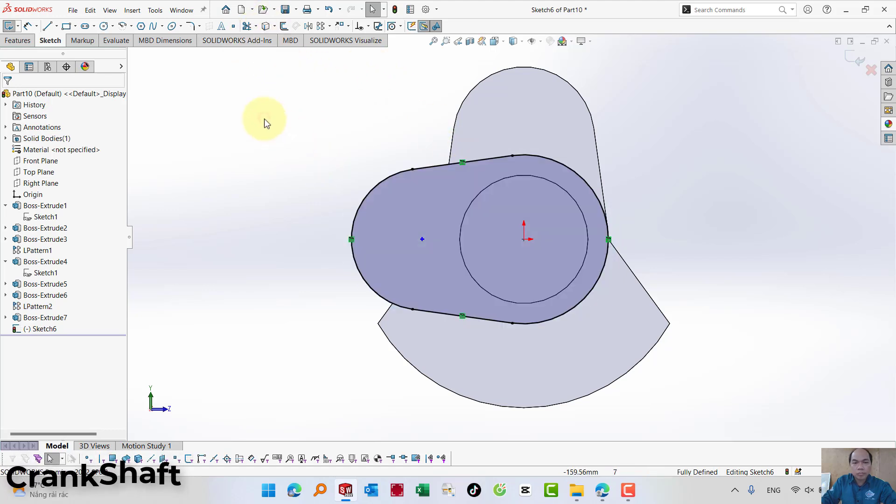
{"action": "left_click_drag", "start_coordinate": [263, 116], "coordinate": [656, 344]}
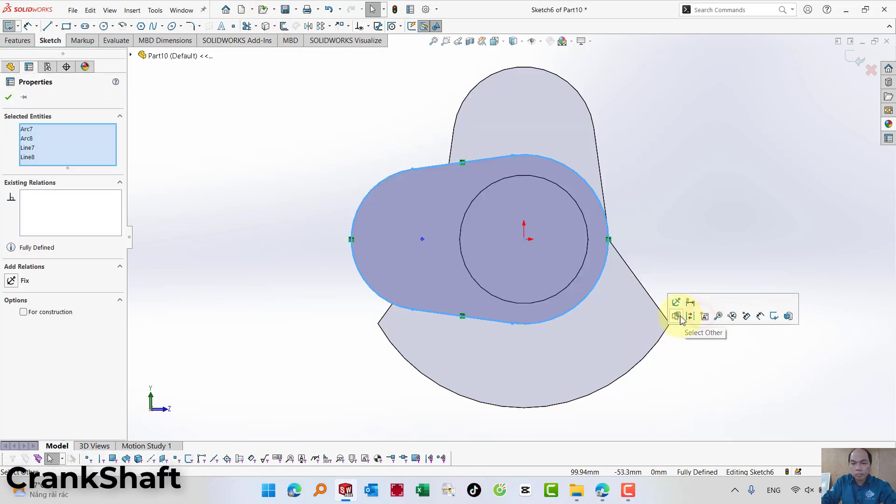
{"action": "left_click", "coordinate": [703, 317]}
{"action": "left_click", "coordinate": [9, 96]}
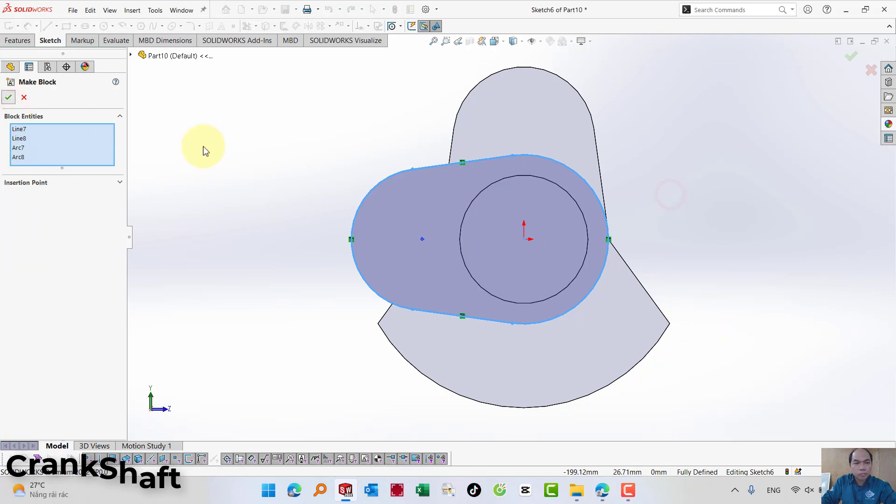
Rotate the slot block to about 174° with a Horizontal relation, then extrude it 16.86 mm.
{"action": "left_click", "coordinate": [580, 178]}
{"action": "left_click", "coordinate": [242, 230]}
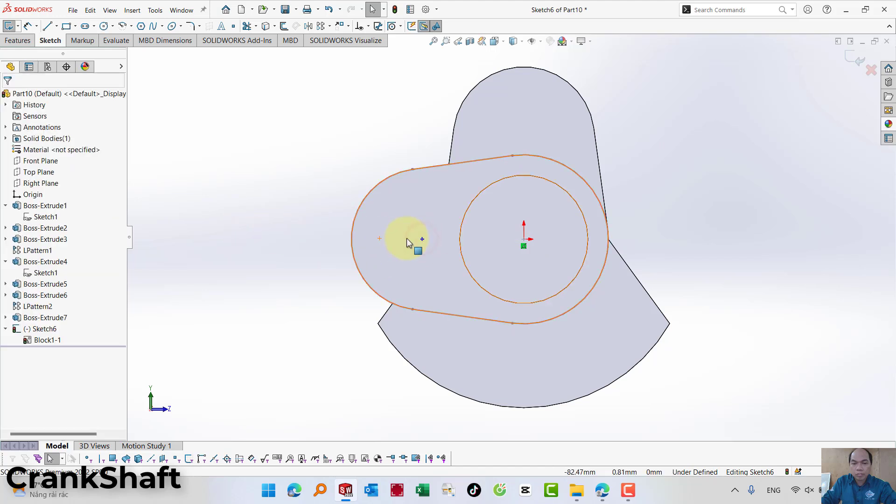
{"action": "left_click_drag", "start_coordinate": [422, 239], "coordinate": [704, 236]}
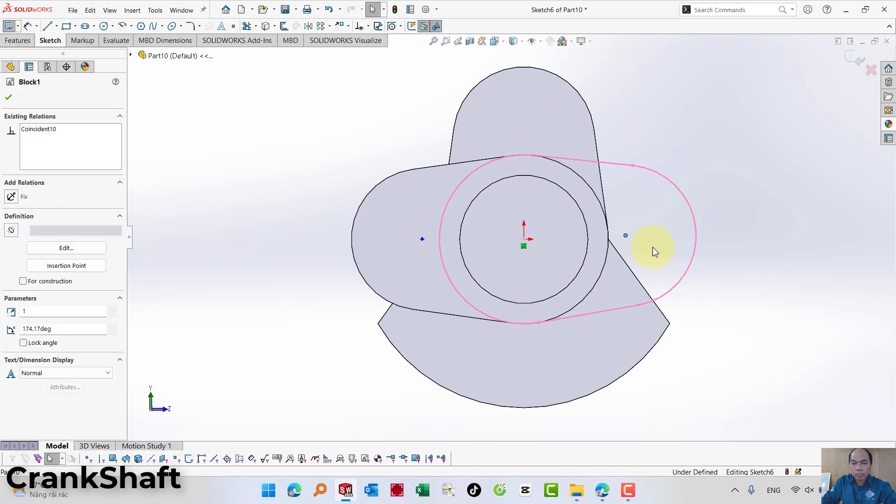
{"action": "left_click_drag", "start_coordinate": [703, 235], "coordinate": [527, 242]}
{"action": "left_click", "coordinate": [525, 240], "text": "ctrl"}
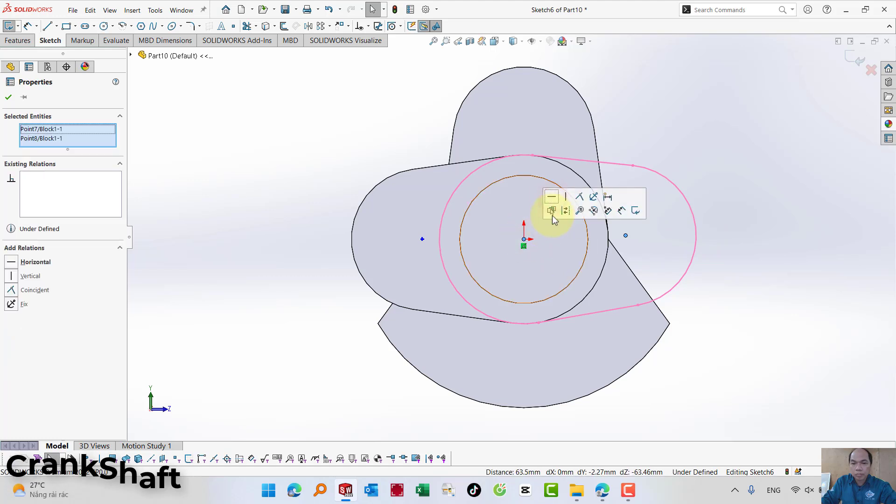
{"action": "left_click", "coordinate": [552, 201]}
{"action": "left_click", "coordinate": [746, 180]}
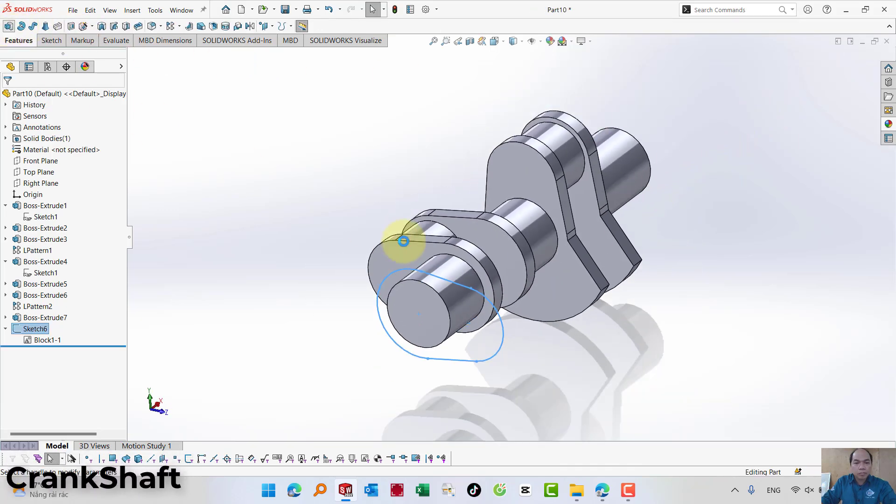
{"action": "type", "text": "e16.86"}
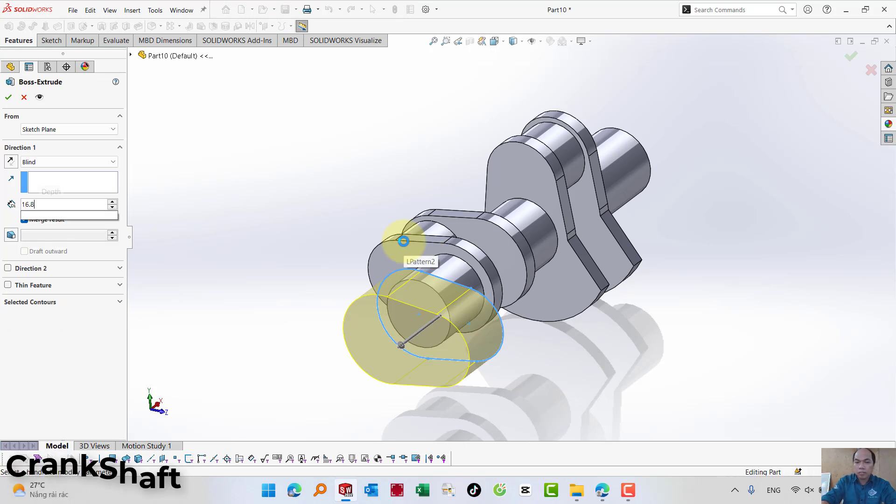
{"action": "key", "text": "Return"}
{"action": "key", "text": "Return"}
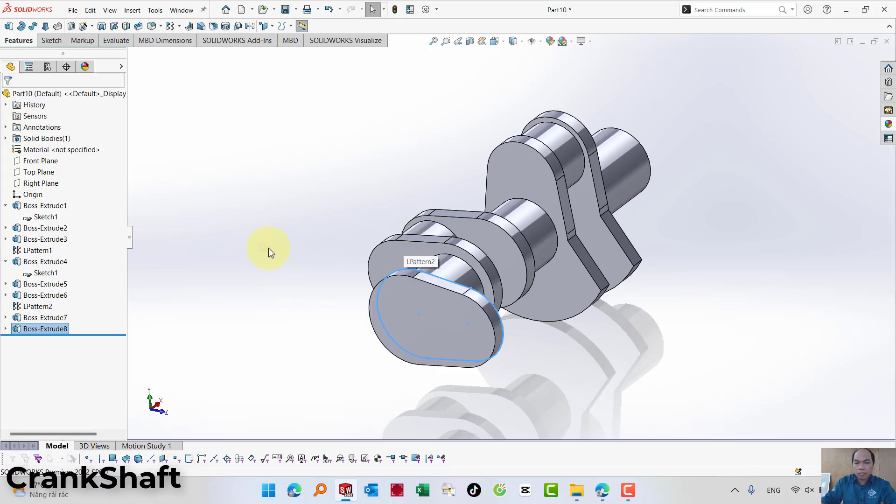
Start a sketch on the new web's front face and draw an off-centre circle.
{"action": "left_click", "coordinate": [450, 317]}
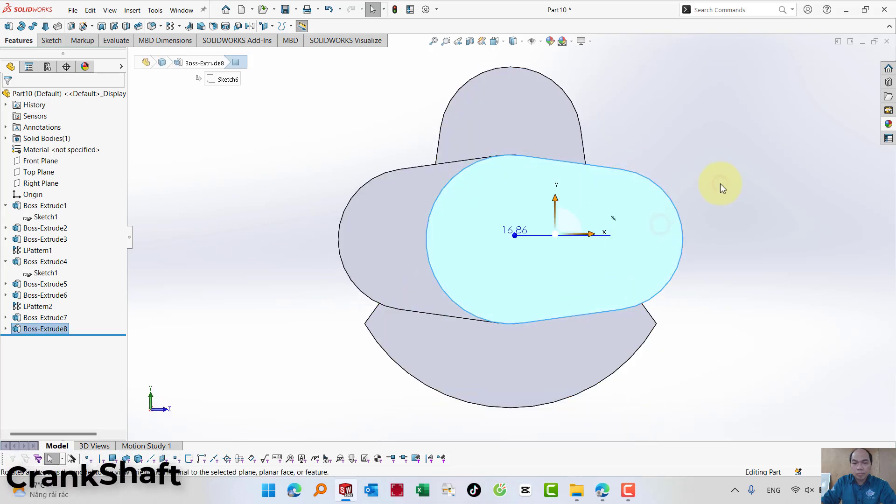
{"action": "left_click", "coordinate": [721, 183]}
{"action": "left_click", "coordinate": [660, 225]}
{"action": "left_click", "coordinate": [704, 197]}
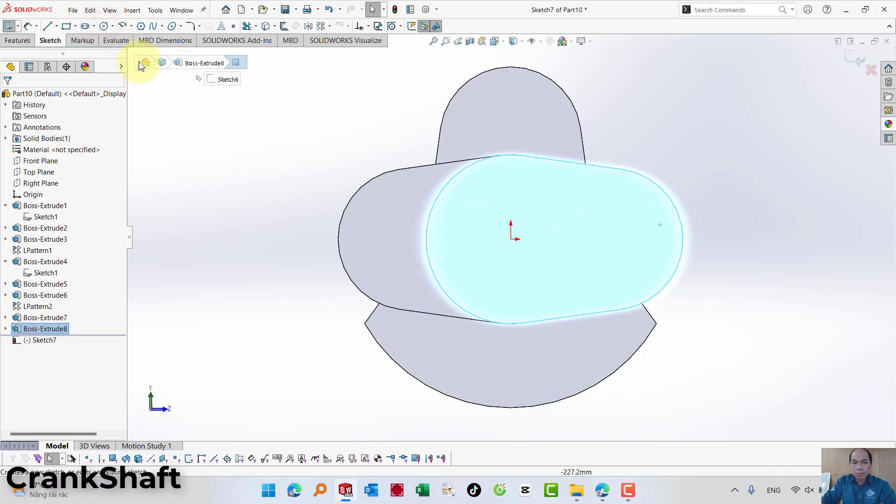
{"action": "left_click", "coordinate": [613, 240]}
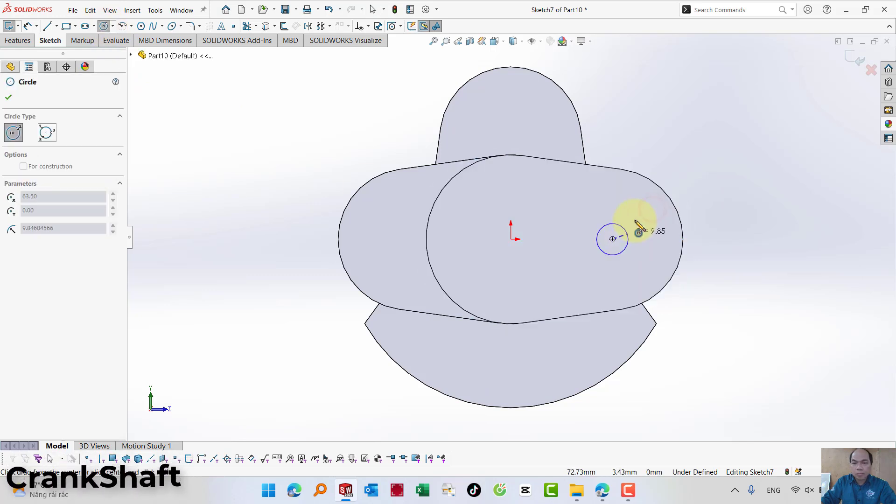
{"action": "left_click", "coordinate": [651, 207]}
Dimension the circle to Ø76.2 and exit the sketch.
{"action": "left_click", "coordinate": [26, 27]}
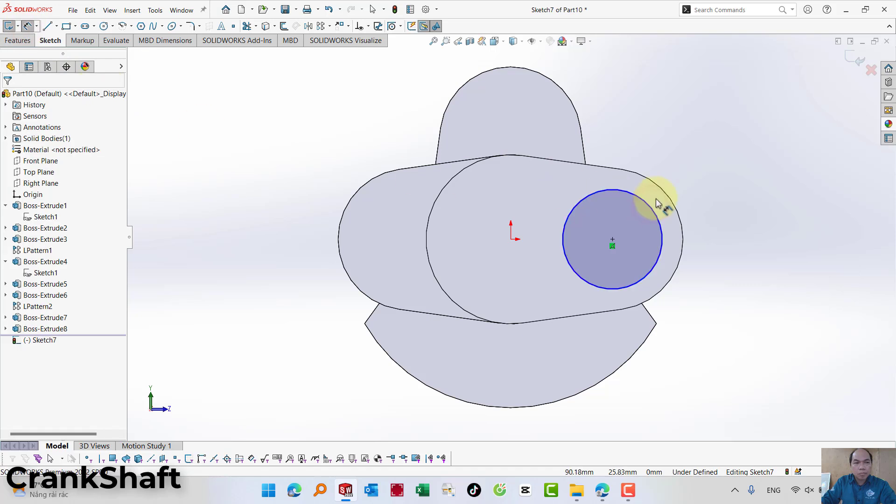
{"action": "left_click", "coordinate": [649, 206]}
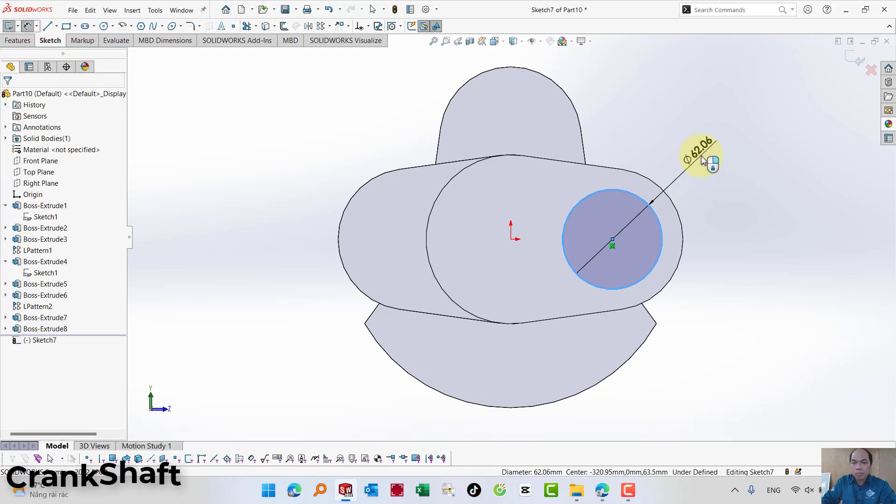
{"action": "left_click", "coordinate": [701, 160]}
{"action": "type", "text": "76.2"}
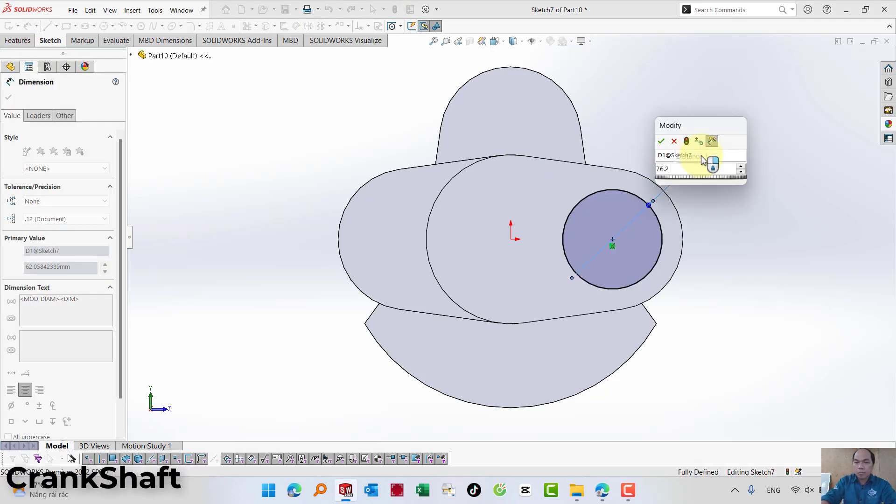
{"action": "key", "text": "Return"}
{"action": "left_click", "coordinate": [857, 58]}
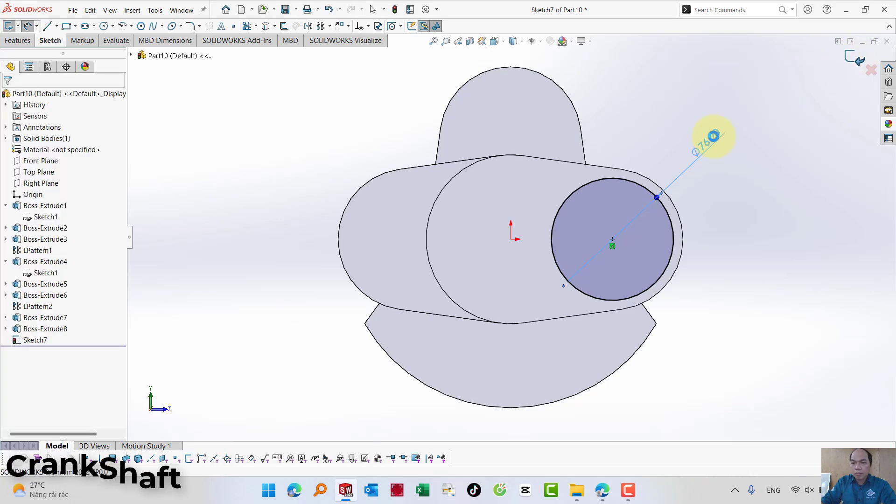
Extrude the circle 50 mm into a crankpin as Boss-Extrude9, and select Sketch6.
{"action": "middle_click_drag", "start_coordinate": [672, 160], "coordinate": [640, 203]}
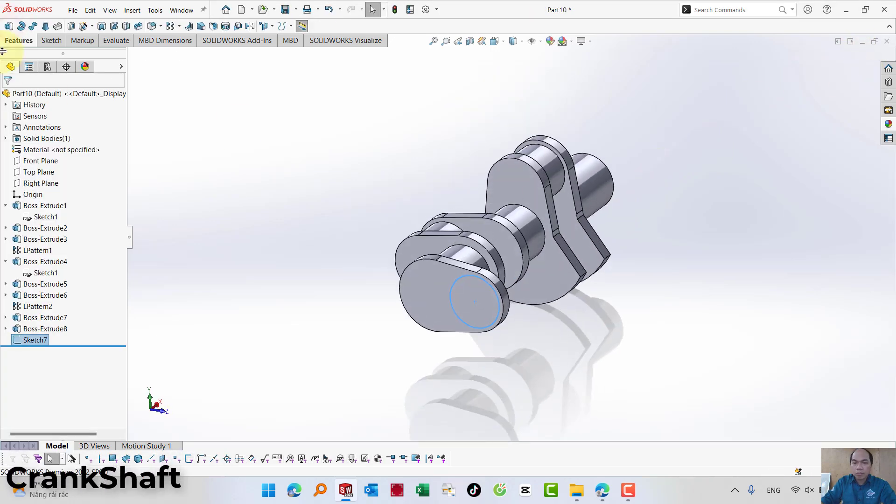
{"action": "left_click", "coordinate": [9, 27]}
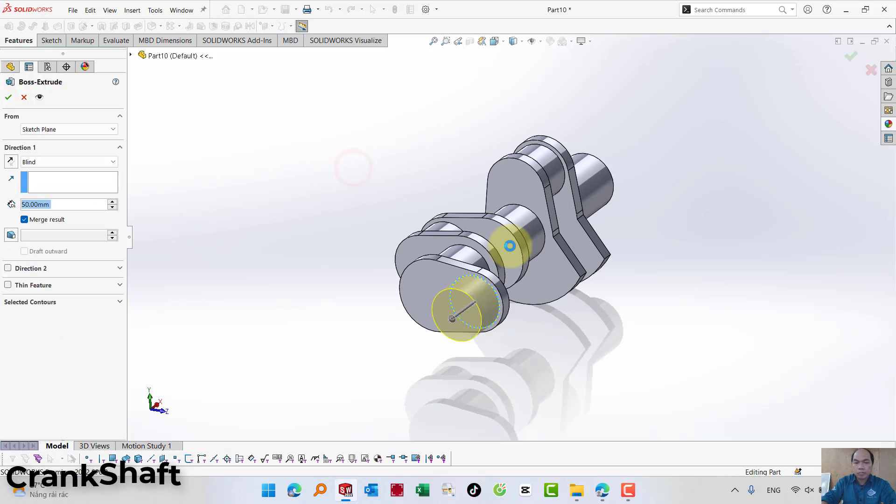
{"action": "key", "text": "Return"}
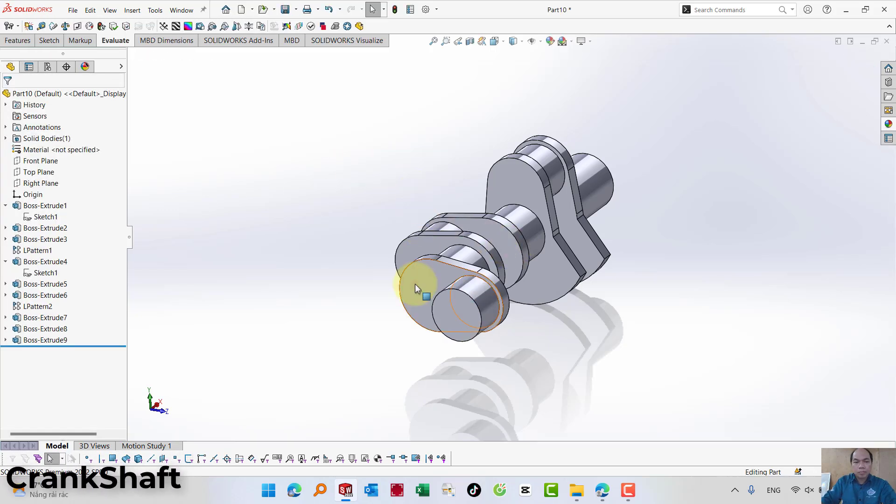
{"action": "left_click", "coordinate": [420, 286]}
{"action": "left_click", "coordinate": [33, 338]}
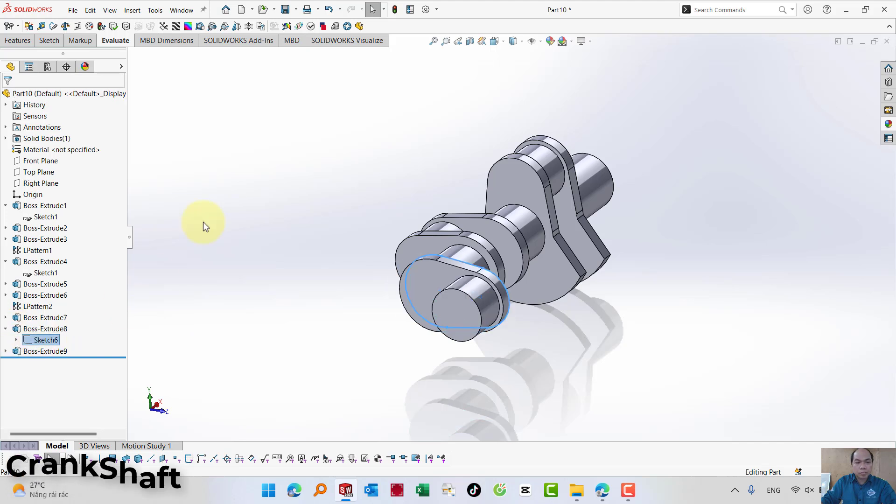
Extrude Sketch6's slot outline 16.86 mm from the pin's end face as Boss-Extrude10.
{"action": "left_click", "coordinate": [17, 41]}
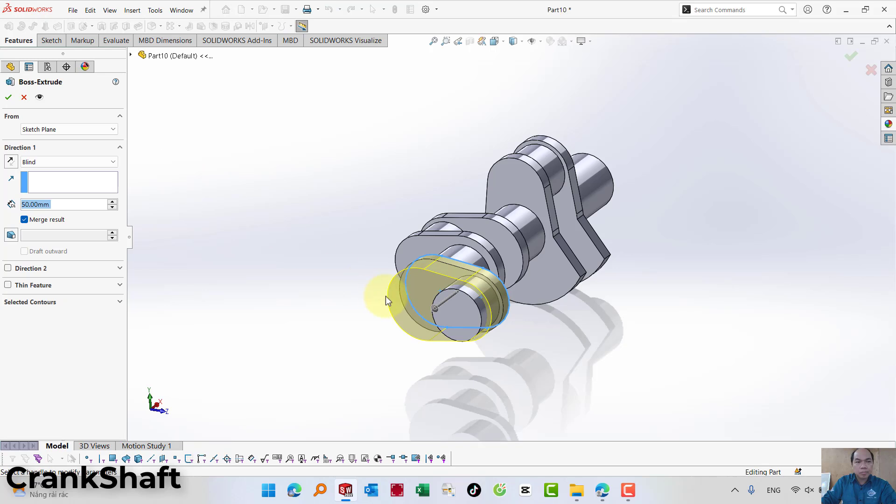
{"action": "left_click", "coordinate": [45, 129]}
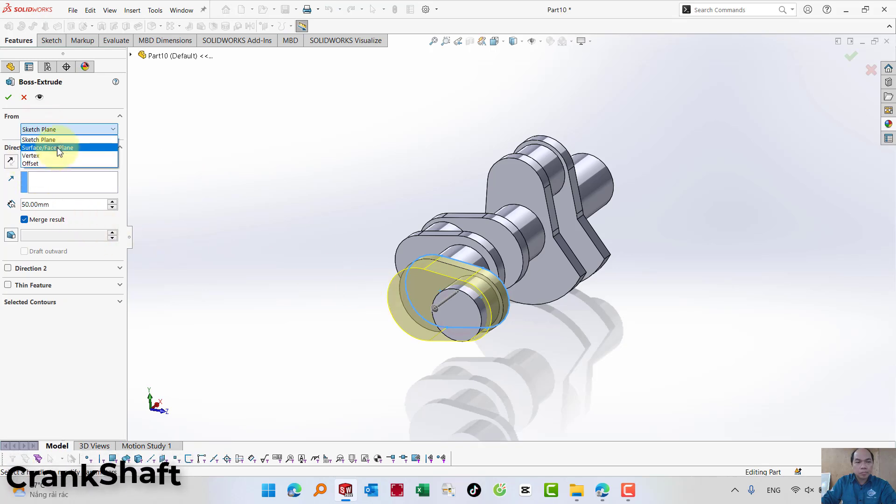
{"action": "left_click", "coordinate": [57, 147]}
{"action": "left_click", "coordinate": [460, 312]}
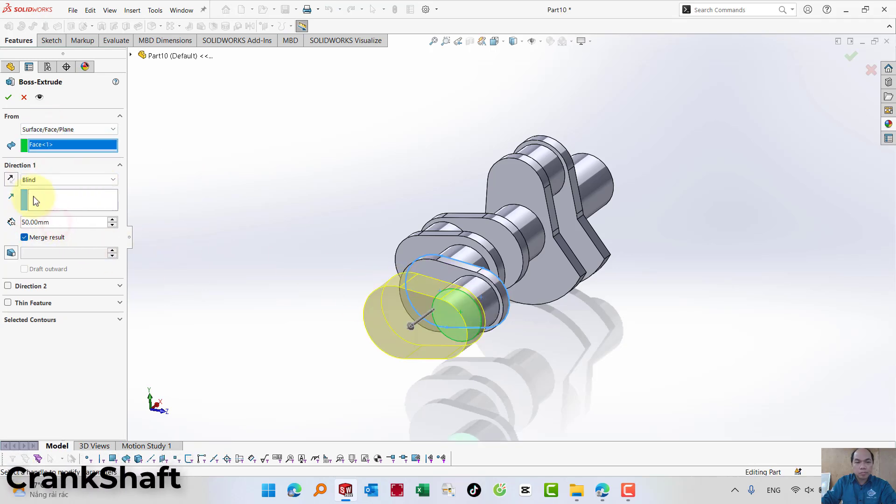
{"action": "type", "text": "16.86"}
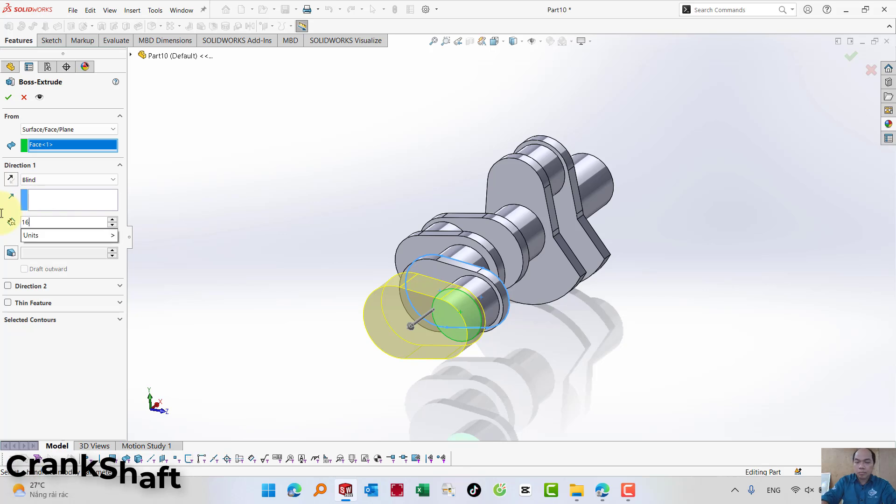
{"action": "key", "text": "Return"}
{"action": "key", "text": "Return"}
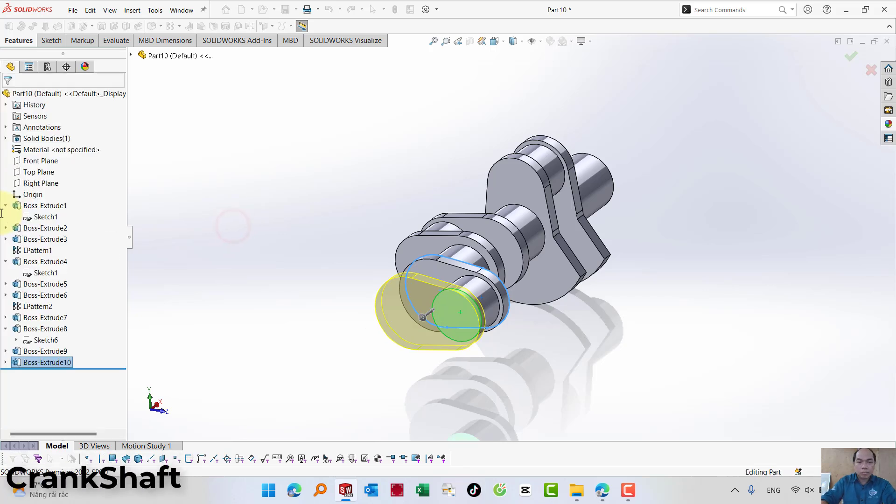
{"action": "left_click", "coordinate": [421, 331]}
Sketch a circle centred on the origin on the new web's end face.
{"action": "left_click", "coordinate": [485, 290]}
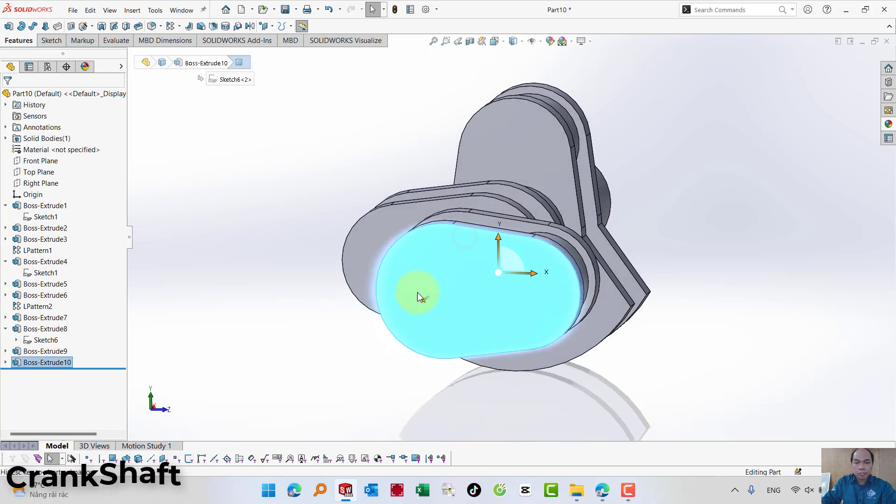
{"action": "left_click", "coordinate": [471, 238]}
{"action": "left_click", "coordinate": [507, 215]}
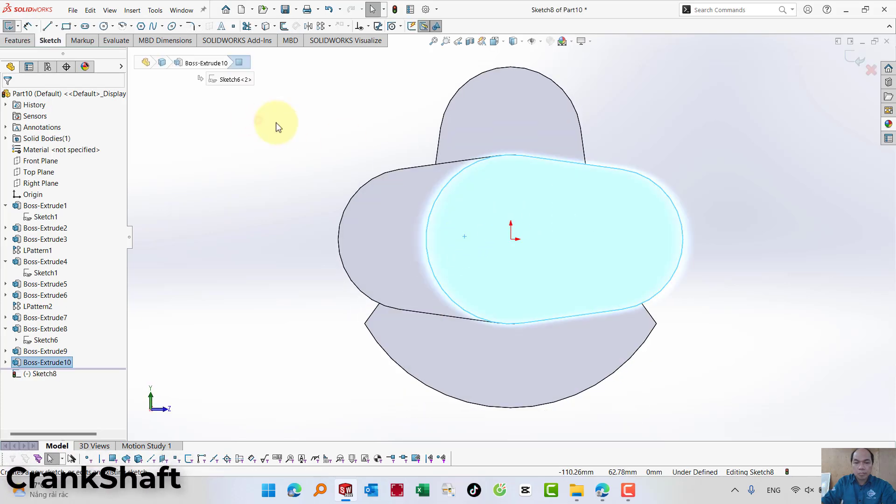
{"action": "left_click", "coordinate": [103, 27]}
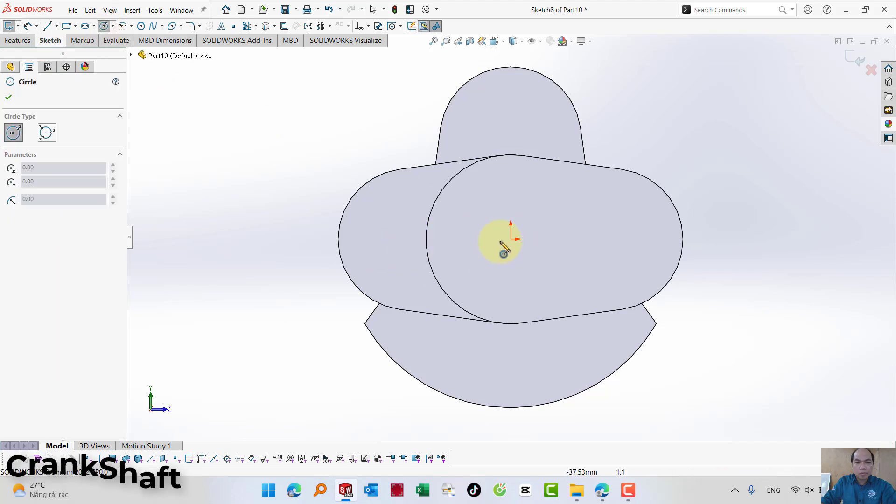
{"action": "left_click_drag", "start_coordinate": [511, 239], "coordinate": [539, 186]}
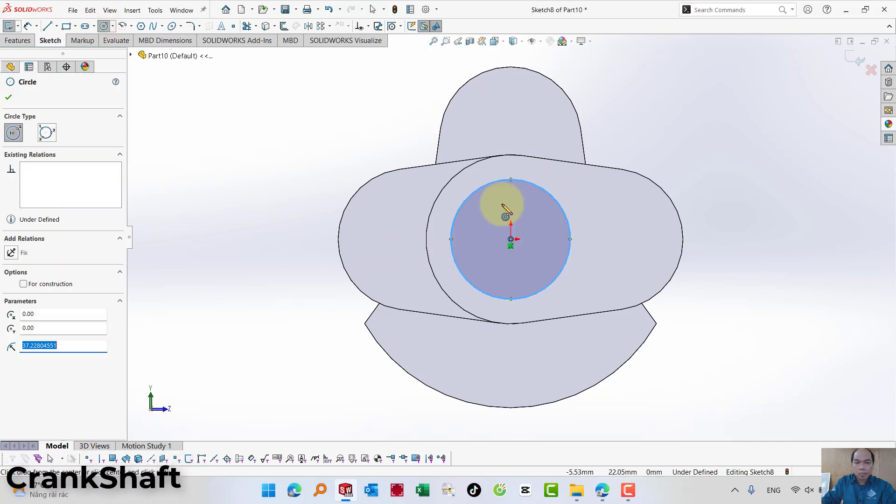
Dimension the circle to Ø80 and extrude it 69.68 mm as Boss-Extrude11.
{"action": "left_click", "coordinate": [28, 26]}
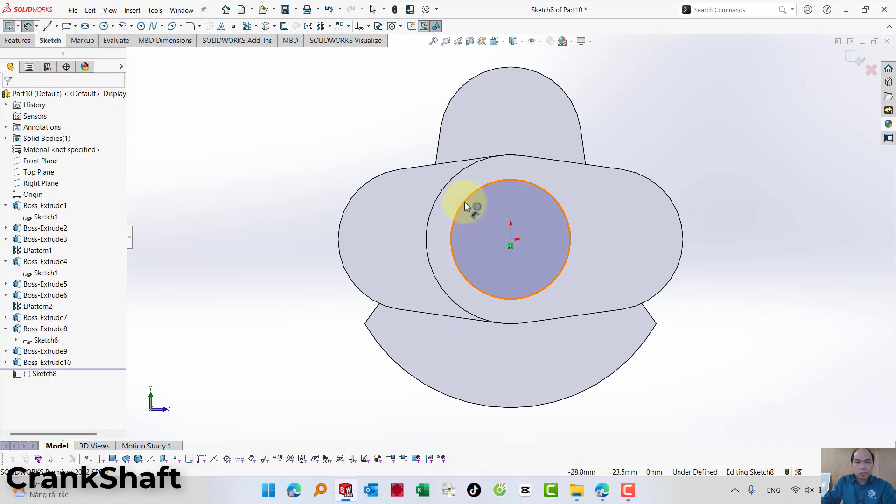
{"action": "left_click", "coordinate": [466, 205]}
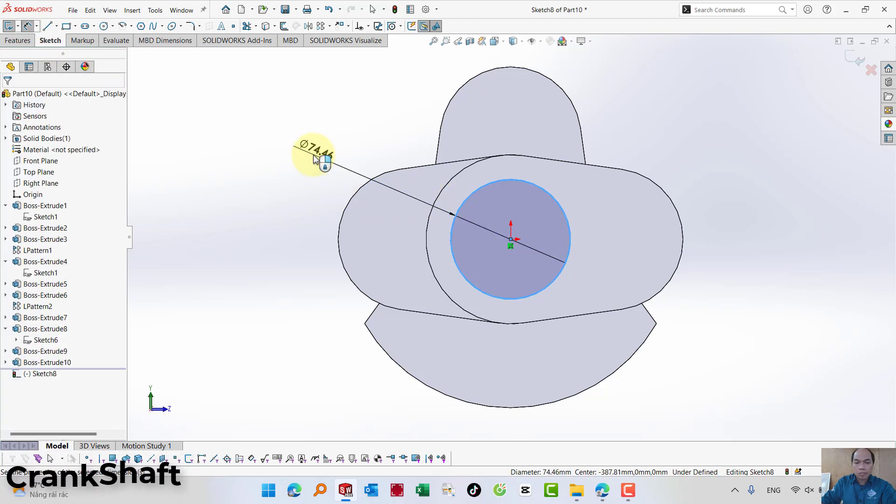
{"action": "left_click", "coordinate": [314, 159]}
{"action": "type", "text": "80"}
{"action": "key", "text": "Return"}
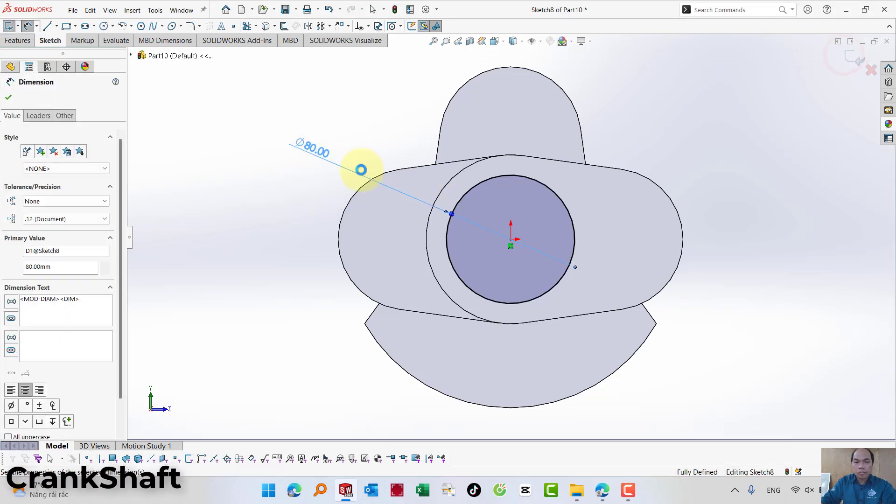
{"action": "left_click", "coordinate": [726, 117]}
{"action": "key", "text": "ctrl+b"}
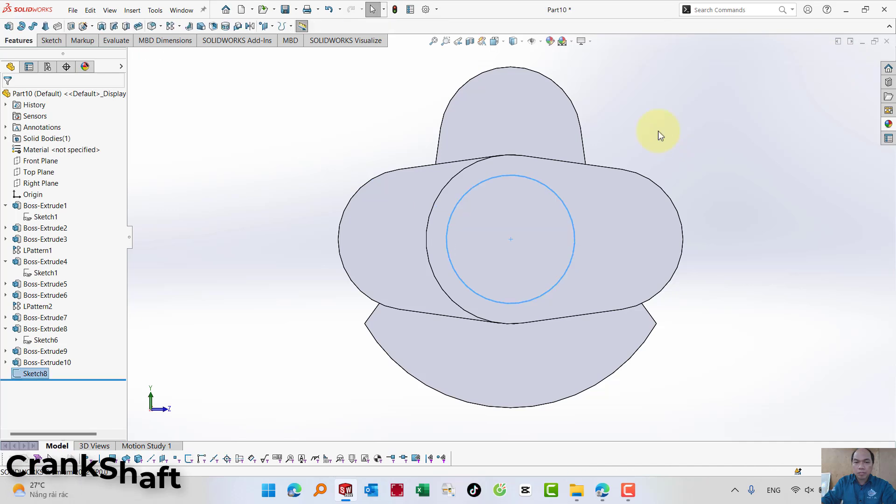
{"action": "mouse_move", "coordinate": [660, 134]}
{"action": "middle_mouse_down"}
{"action": "mouse_move", "coordinate": [628, 181]}
{"action": "mouse_move", "coordinate": [491, 190]}
{"action": "middle_mouse_up"}
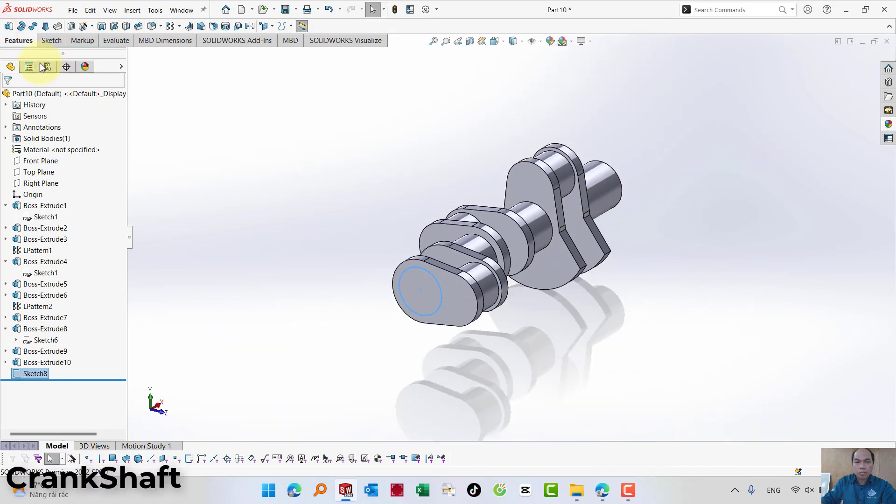
{"action": "type", "text": "e"}
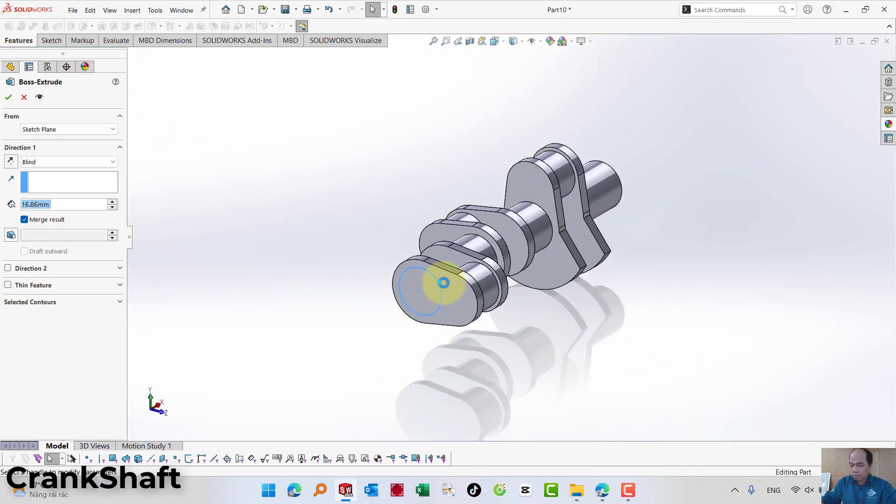
{"action": "type", "text": "69."}
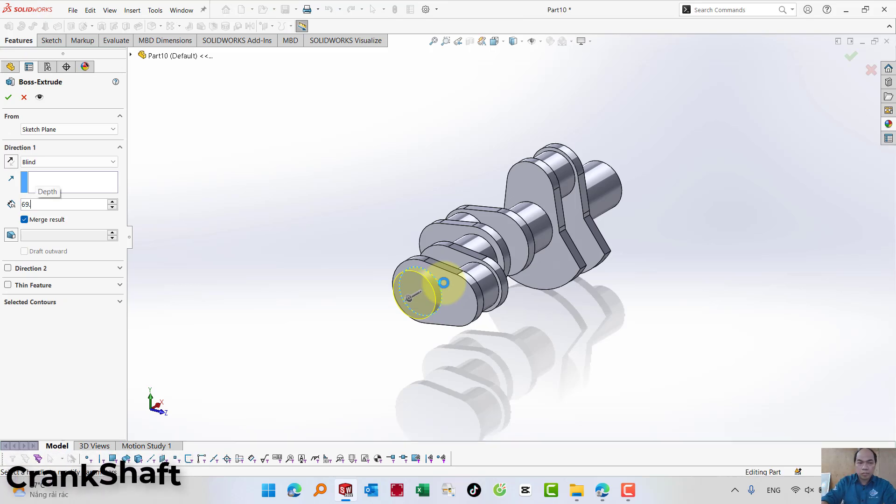
{"action": "type", "text": "8"}
{"action": "key", "text": "Return"}
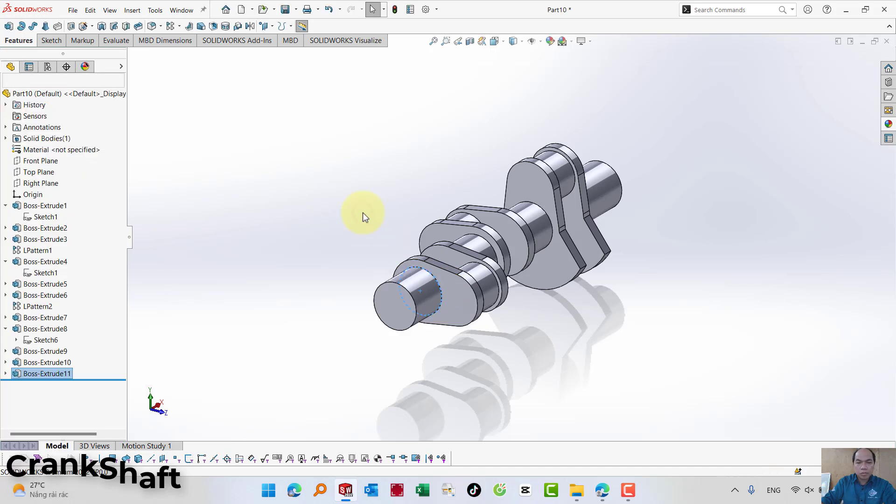
Sketch on the new shaft end, convert Sketch2's crank-web outline, and make it Block2.
{"action": "left_click", "coordinate": [390, 300]}
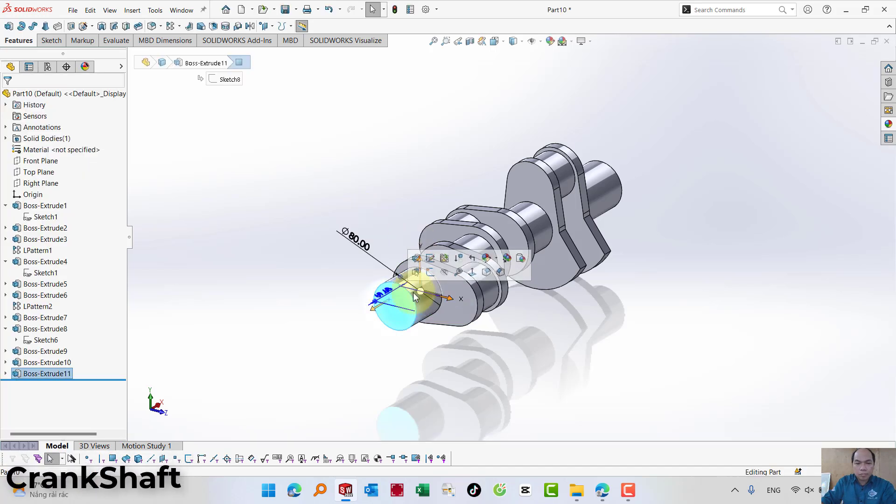
{"action": "left_click", "coordinate": [430, 272]}
{"action": "left_click", "coordinate": [572, 237]}
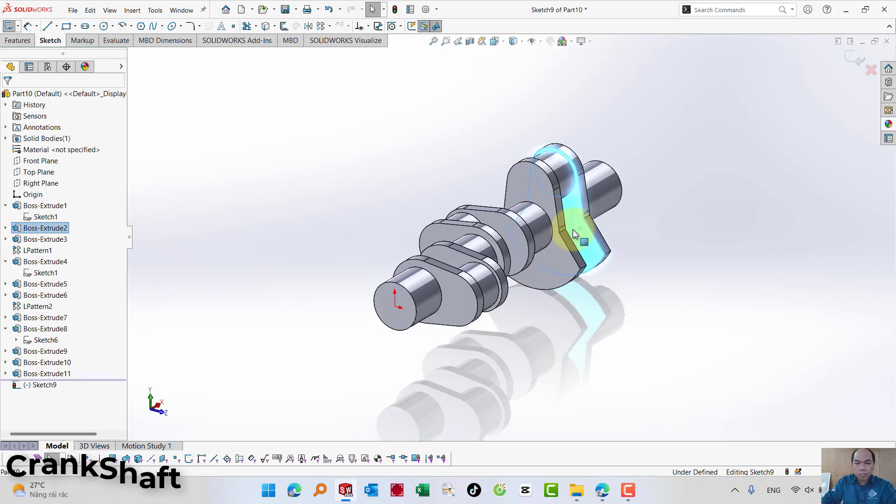
{"action": "left_click", "coordinate": [6, 228]}
{"action": "left_click", "coordinate": [47, 239]}
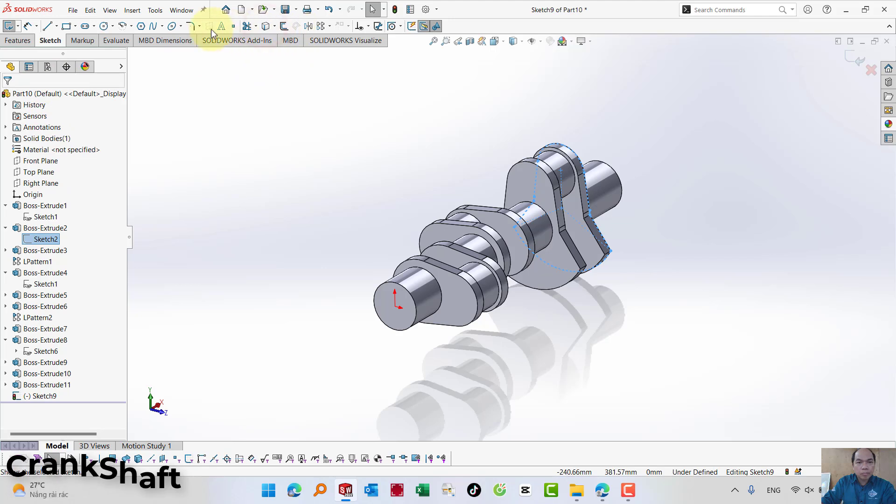
{"action": "left_click", "coordinate": [265, 26]}
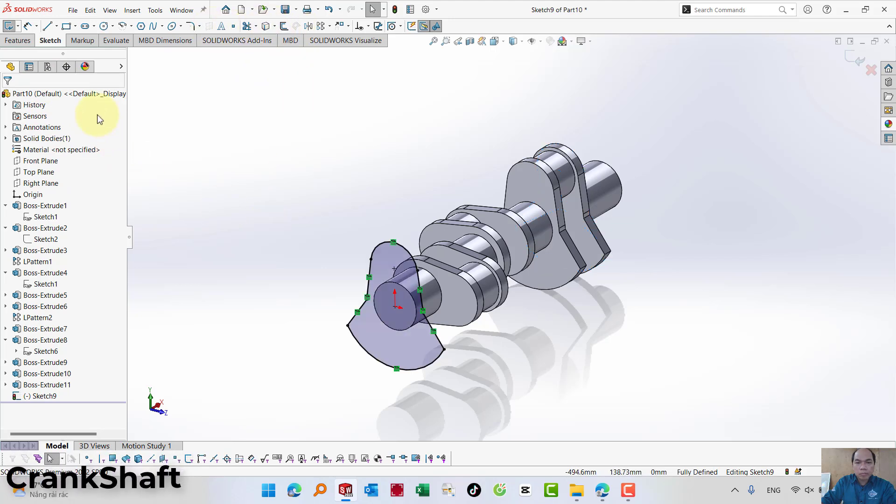
{"action": "left_click_drag", "start_coordinate": [256, 171], "coordinate": [480, 396]}
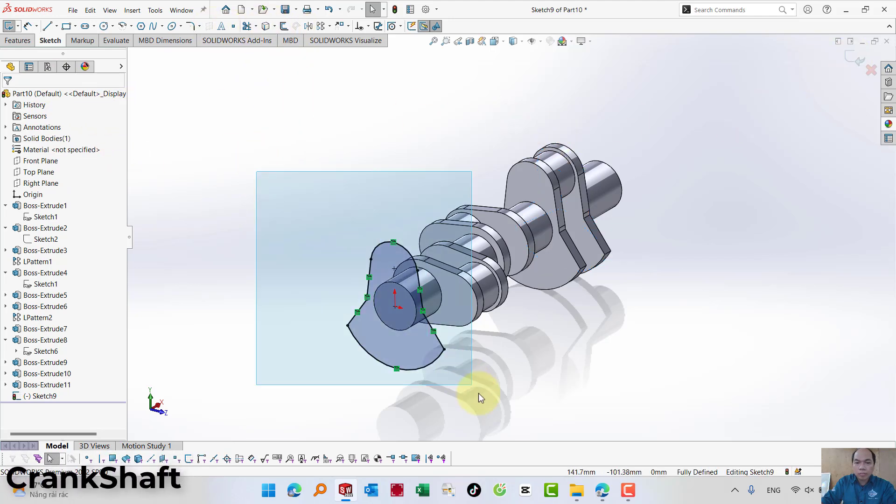
{"action": "left_click", "coordinate": [533, 360]}
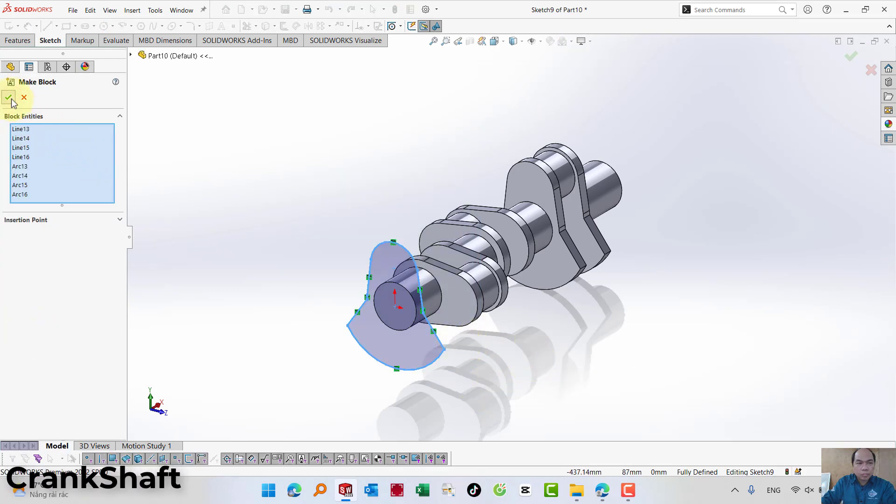
{"action": "left_click", "coordinate": [9, 97]}
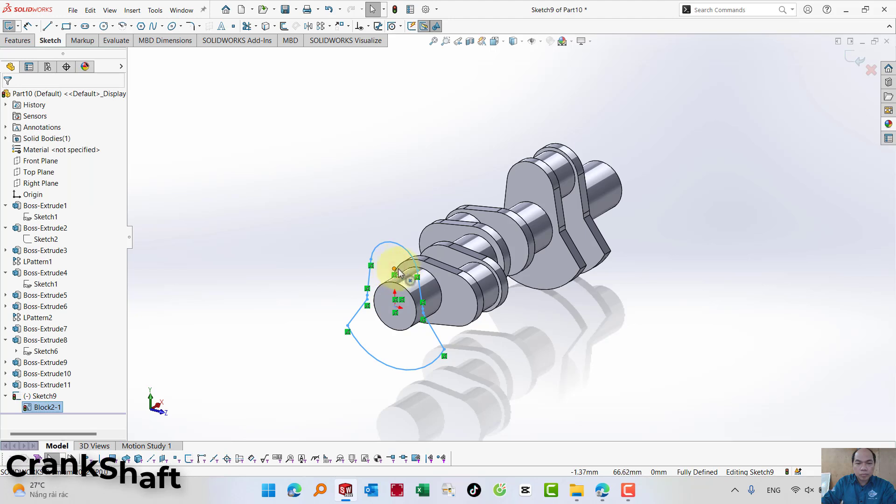
View the sketch plane Normal To and drag Block2 right, away from the origin.
{"action": "left_click", "coordinate": [423, 312]}
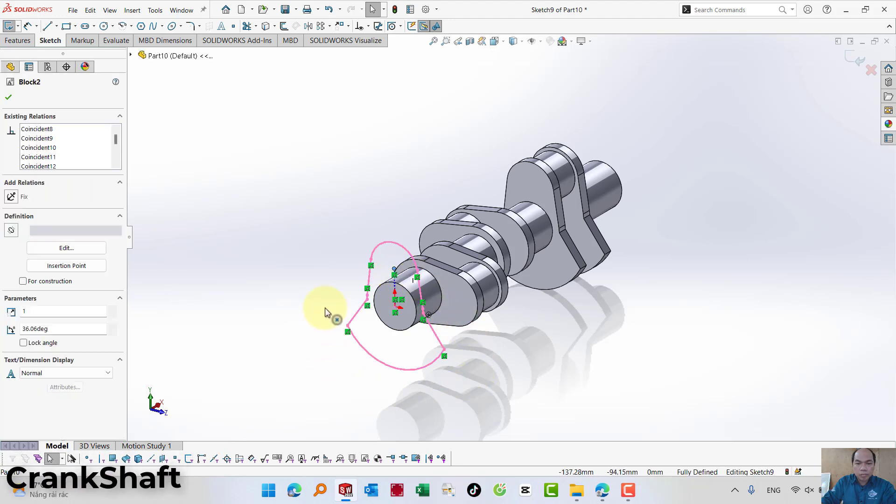
{"action": "left_click", "coordinate": [340, 174]}
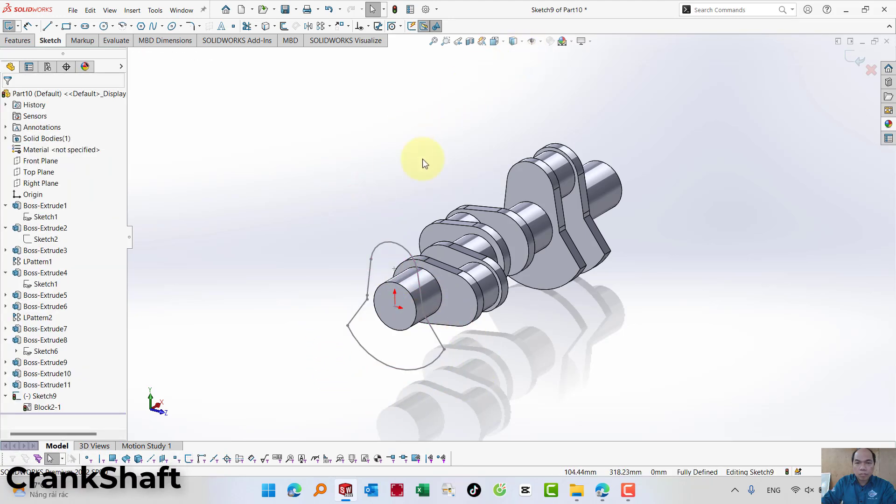
{"action": "left_click", "coordinate": [498, 41]}
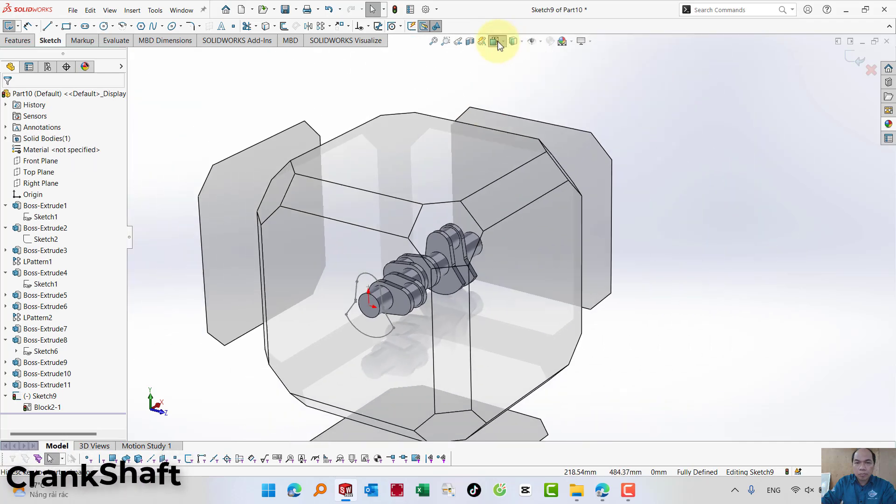
{"action": "left_click", "coordinate": [548, 94]}
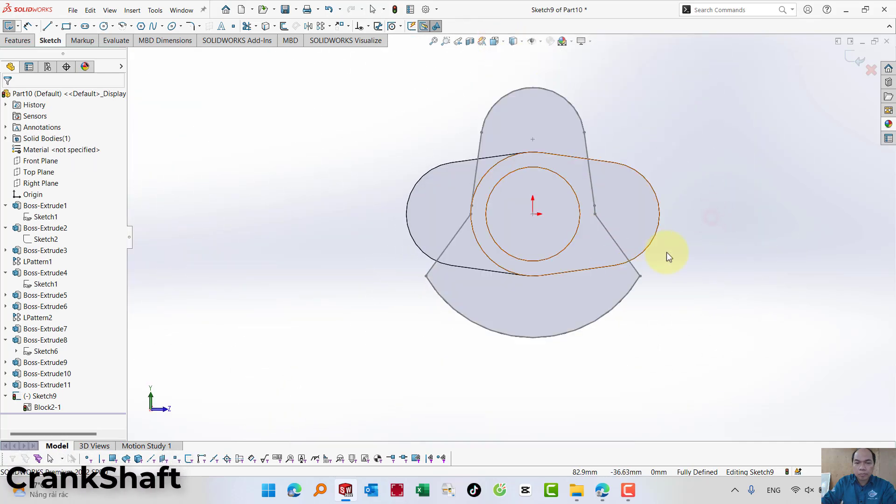
{"action": "left_click_drag", "start_coordinate": [534, 214], "coordinate": [695, 203]}
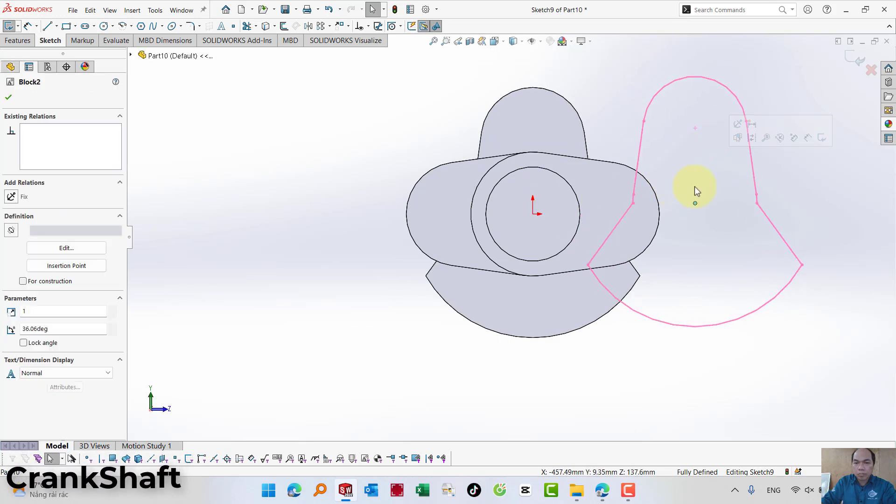
Snap Block2's point onto the origin and rotate the block so its narrow end swings down.
{"action": "left_click", "coordinate": [707, 217]}
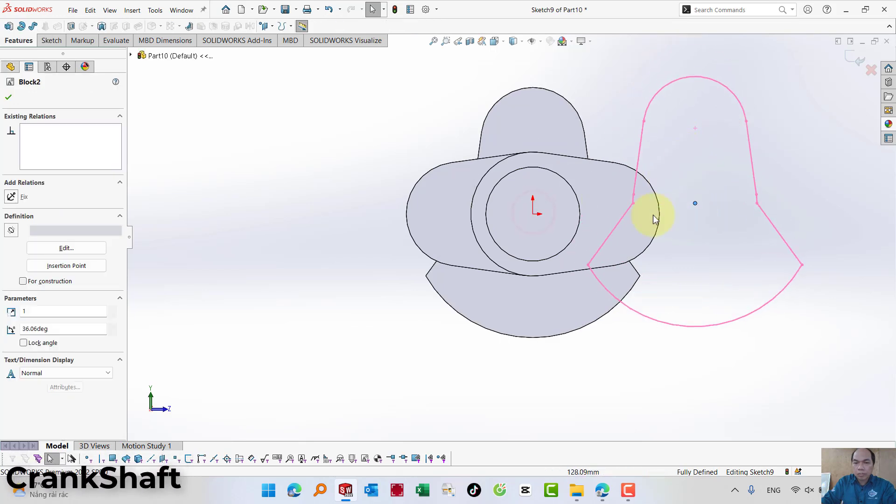
{"action": "left_click", "coordinate": [532, 214], "text": "ctrl"}
{"action": "left_click", "coordinate": [595, 173]}
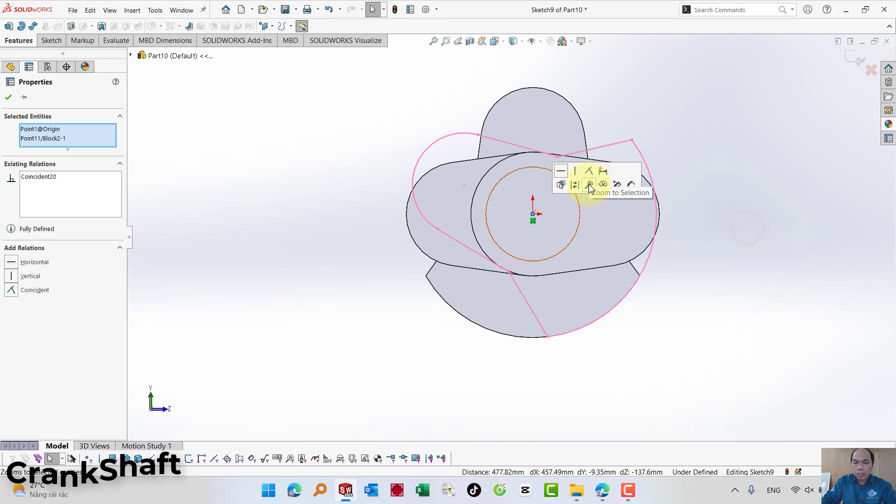
{"action": "left_click", "coordinate": [745, 248]}
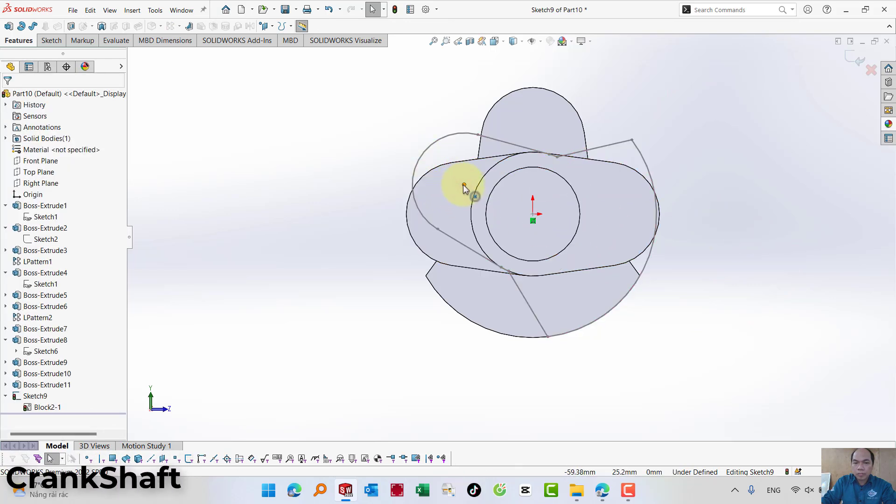
{"action": "left_click_drag", "start_coordinate": [465, 187], "coordinate": [530, 289]}
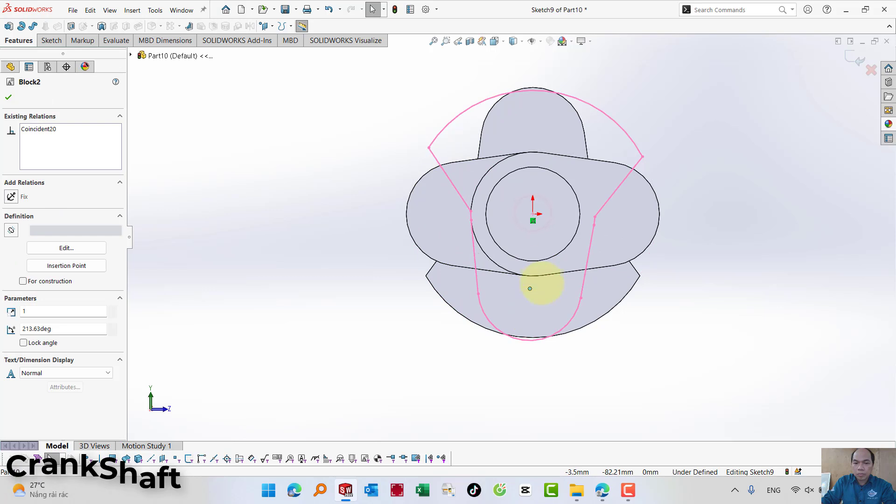
Replace the conflicting Coincident21 with a Vertical relation, fully defining Block2, and exit Sketch9.
{"action": "left_click", "coordinate": [533, 214], "text": "ctrl"}
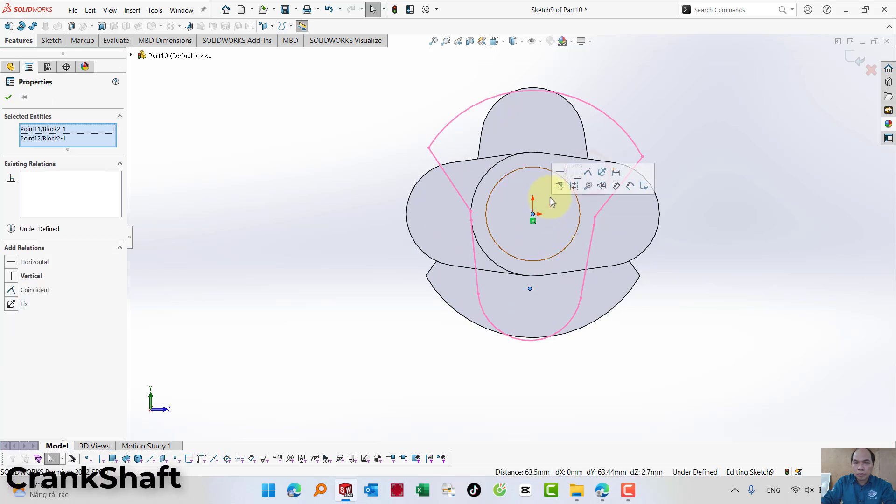
{"action": "left_click", "coordinate": [588, 173]}
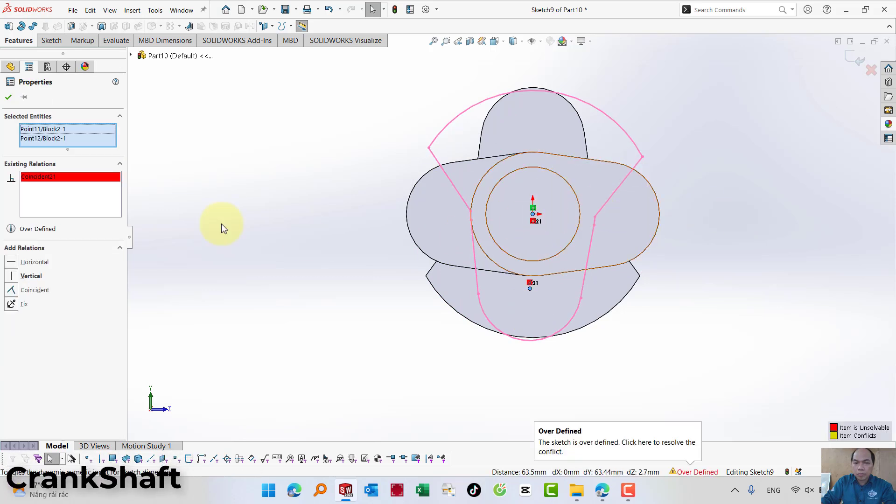
{"action": "right_click", "coordinate": [74, 198]}
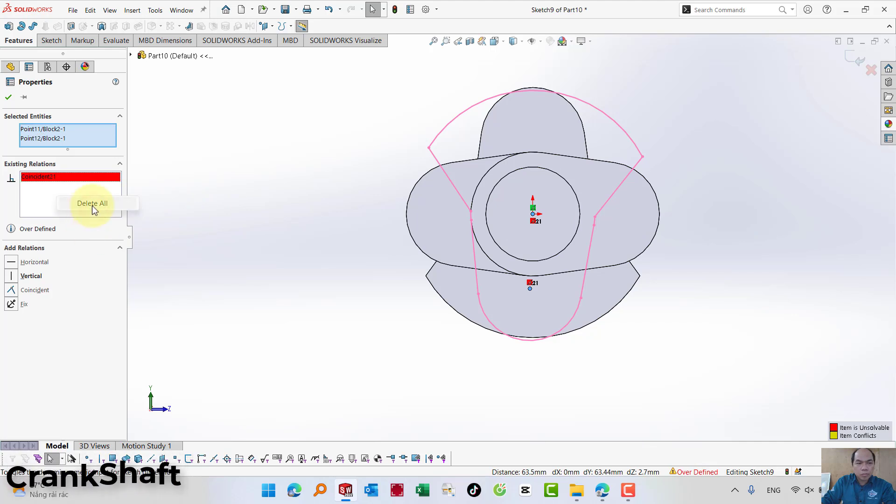
{"action": "left_click", "coordinate": [86, 201]}
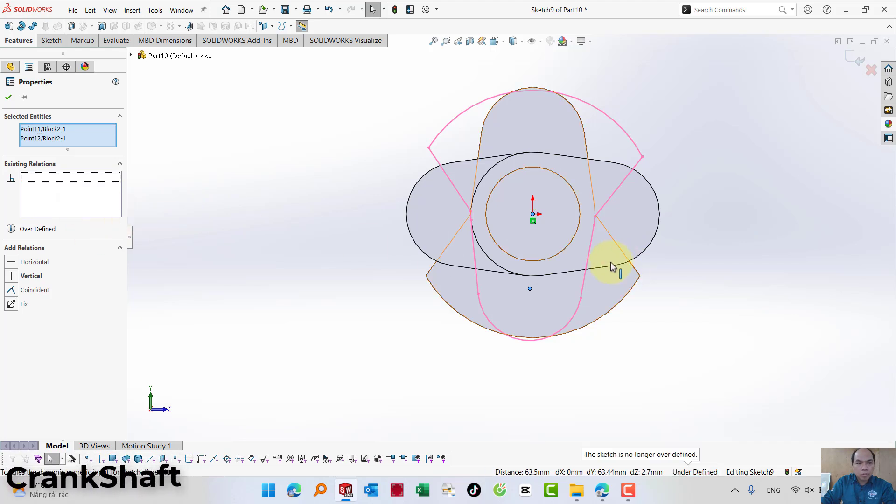
{"action": "left_click", "coordinate": [13, 278]}
{"action": "left_click", "coordinate": [265, 248]}
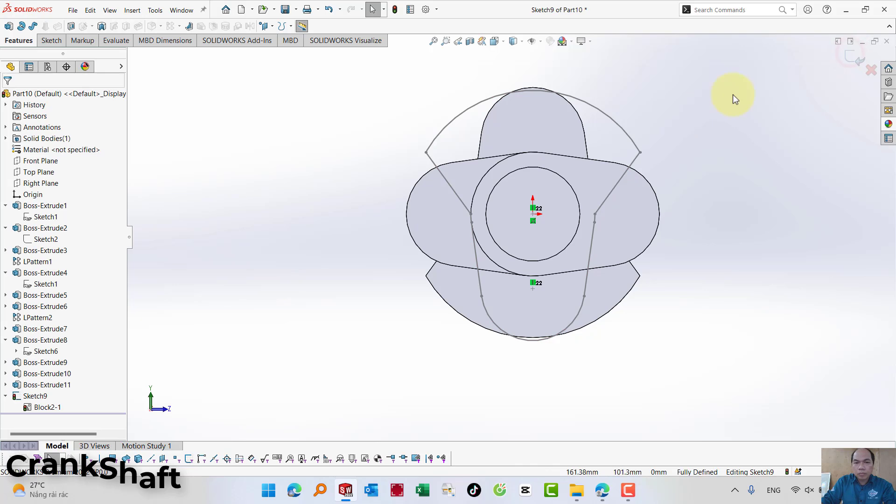
{"action": "left_click", "coordinate": [855, 56]}
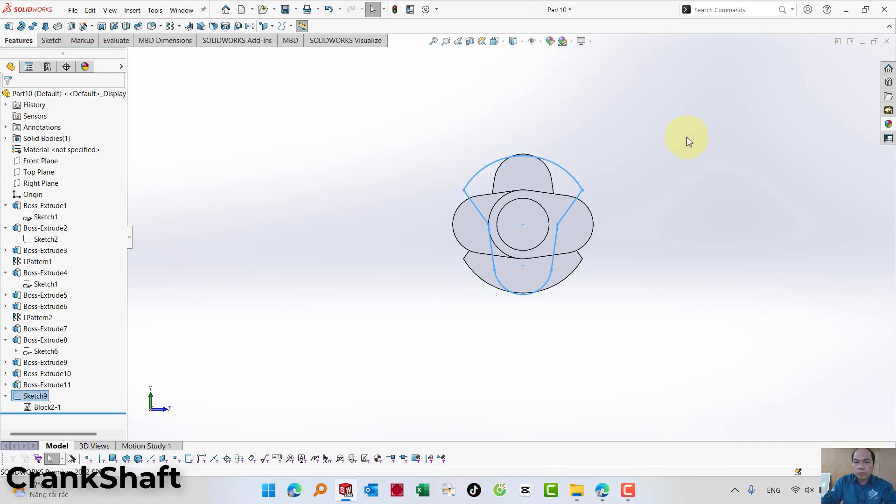
{"action": "middle_click_drag", "start_coordinate": [690, 140], "coordinate": [651, 170]}
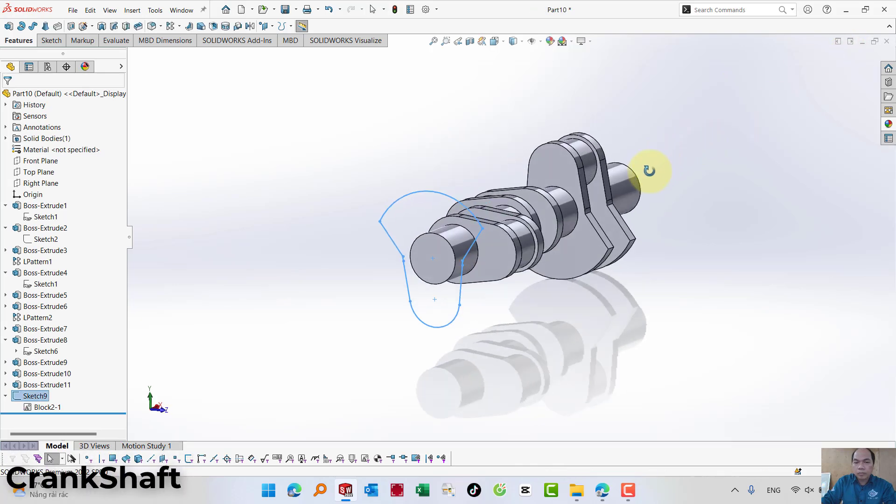
Extrude Sketch9's web block 16.86 mm as Boss-Extrude12.
{"action": "left_click", "coordinate": [8, 26]}
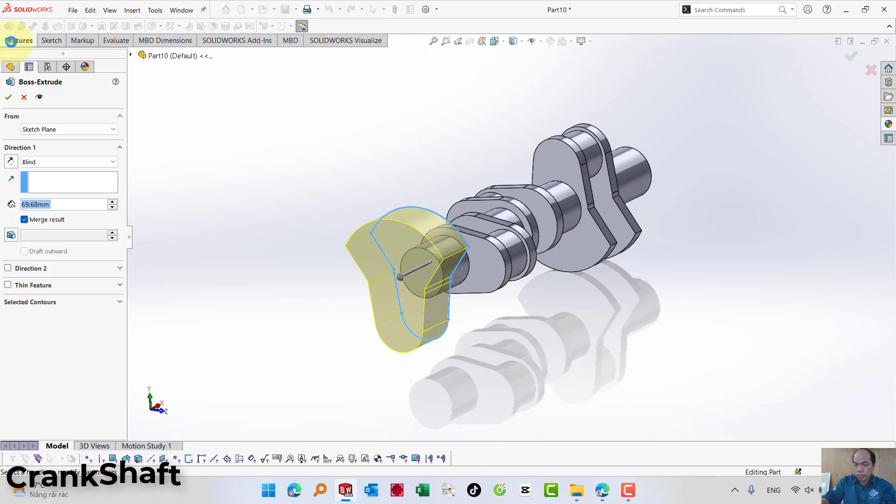
{"action": "type", "text": "6.86"}
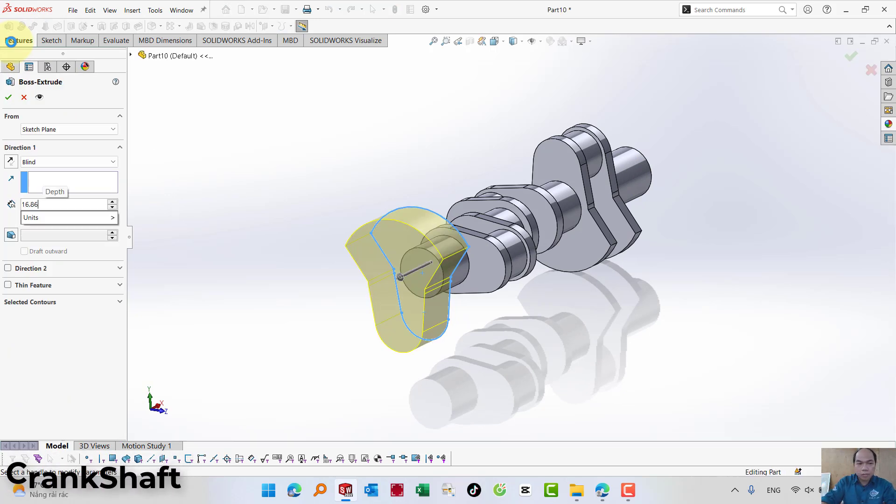
{"action": "key", "text": "Return"}
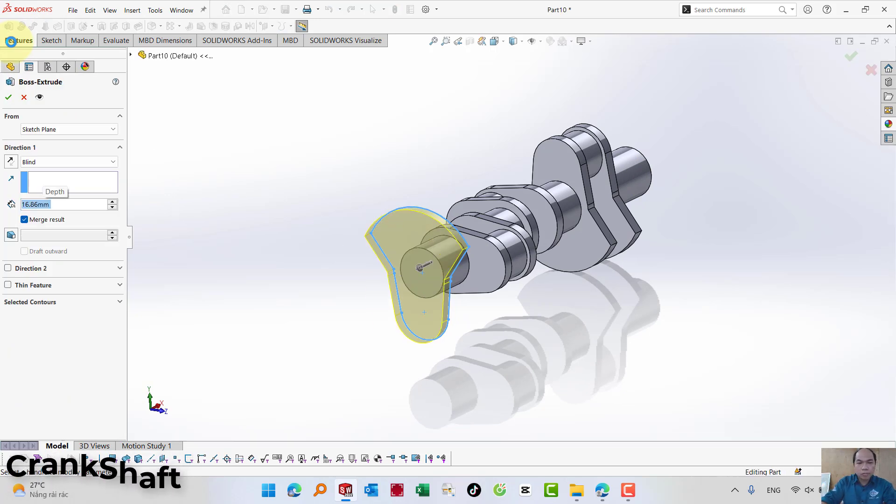
{"action": "key", "text": "Return"}
{"action": "left_click", "coordinate": [273, 146]}
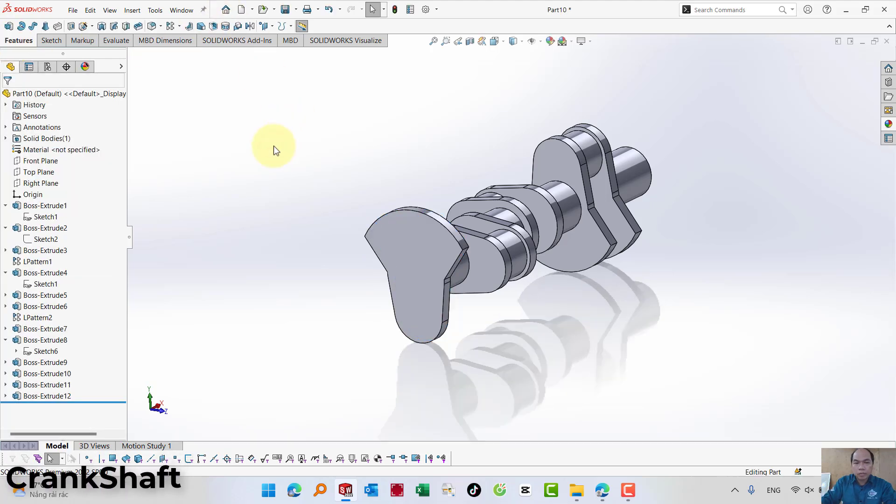
Open a new sketch on the new web's front face, viewed normal to it.
{"action": "left_click", "coordinate": [408, 322]}
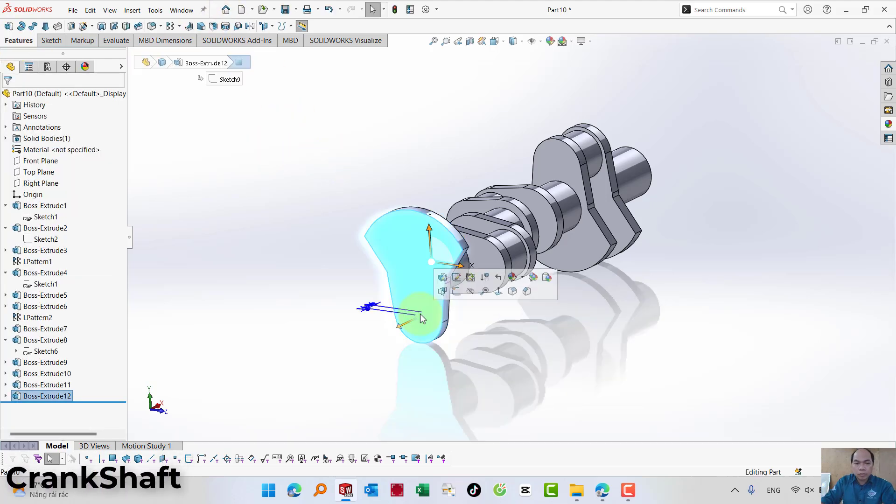
{"action": "left_click", "coordinate": [478, 291]}
{"action": "left_click", "coordinate": [512, 323]}
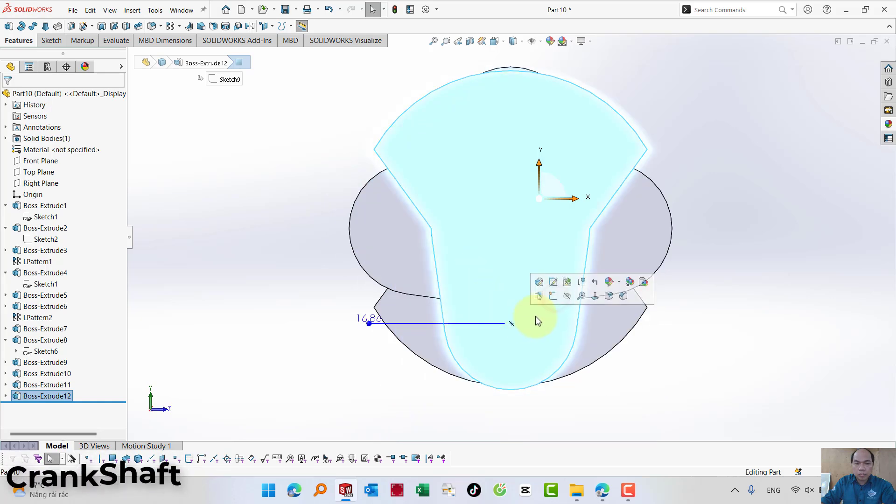
{"action": "left_click", "coordinate": [556, 298]}
{"action": "left_click", "coordinate": [104, 26]}
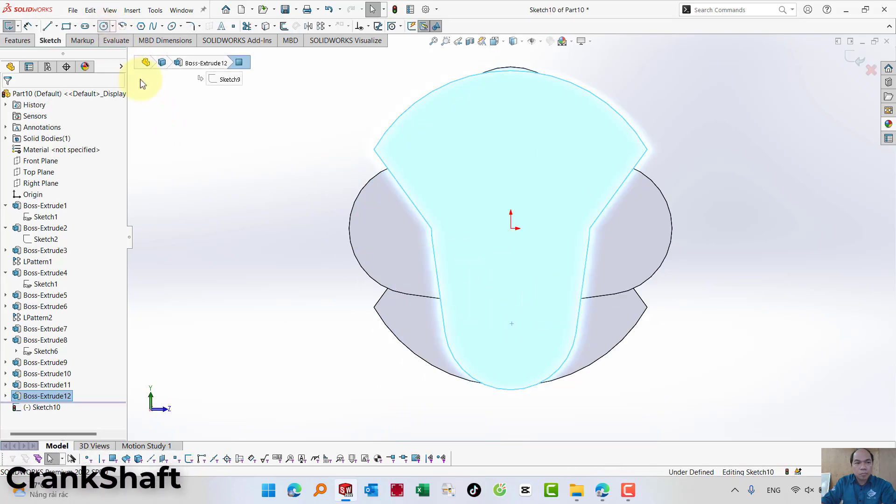
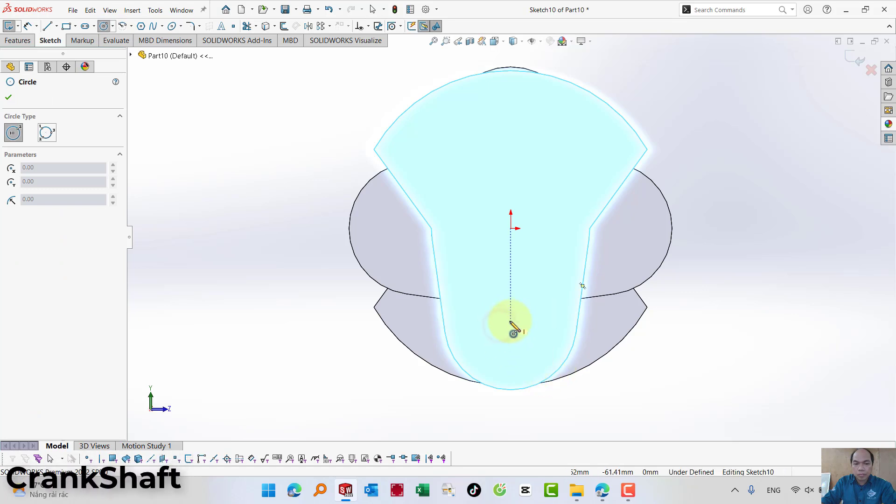
Draw a circle at the crank arm's lower end and dimension it Ø76.20.
{"action": "left_click", "coordinate": [500, 326]}
{"action": "left_click", "coordinate": [524, 351]}
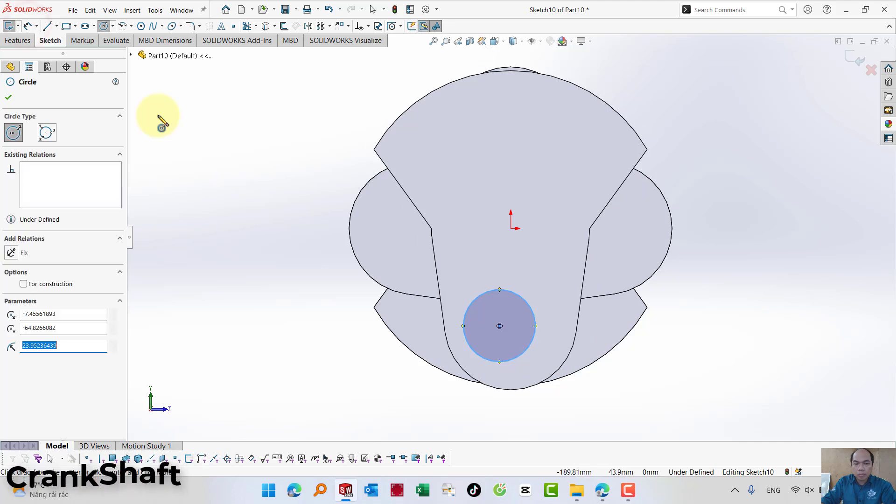
{"action": "key", "text": "Escape"}
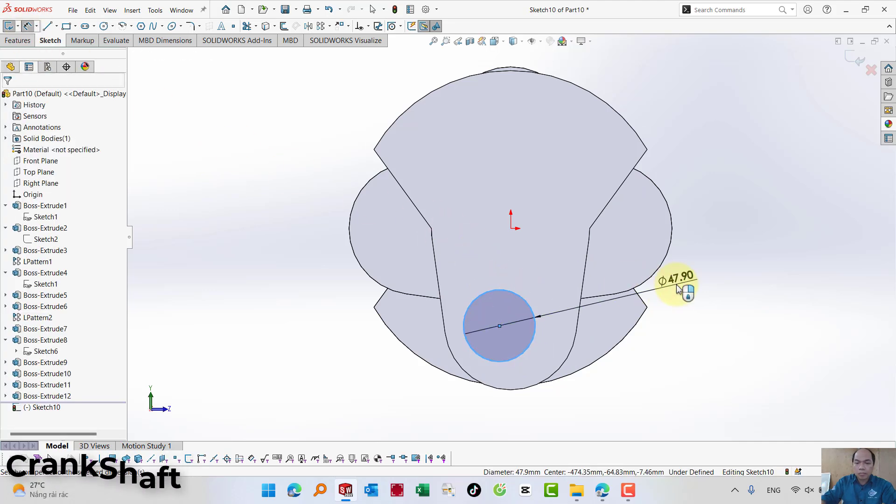
{"action": "left_click", "coordinate": [677, 288]}
{"action": "key", "text": "Return"}
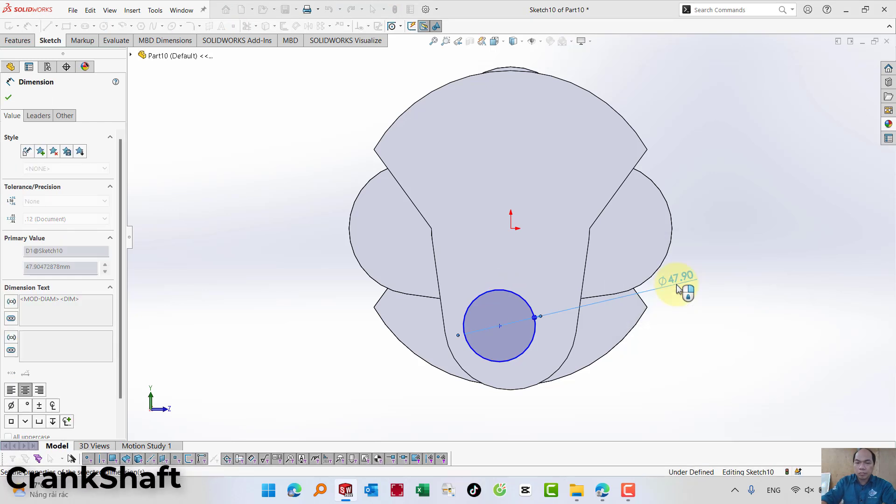
{"action": "key", "text": "Escape"}
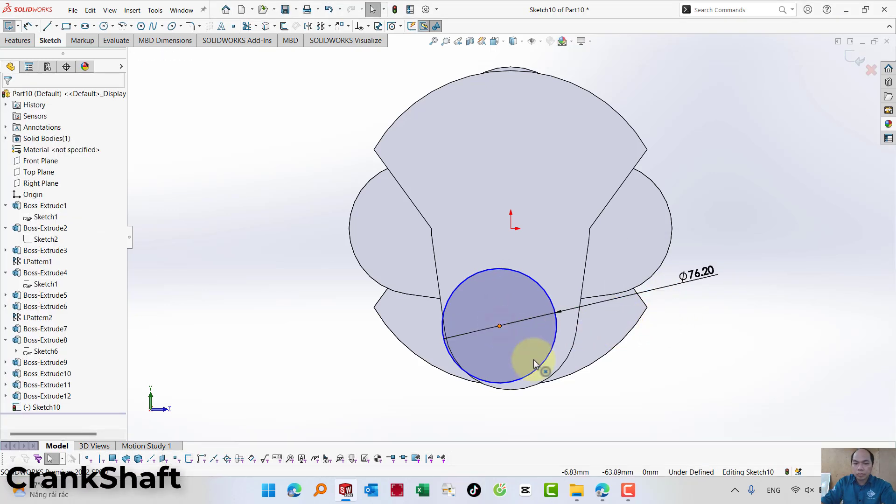
Make the circle concentric with the arm's rounded edge and exit the sketch.
{"action": "left_click", "coordinate": [558, 375], "text": "ctrl"}
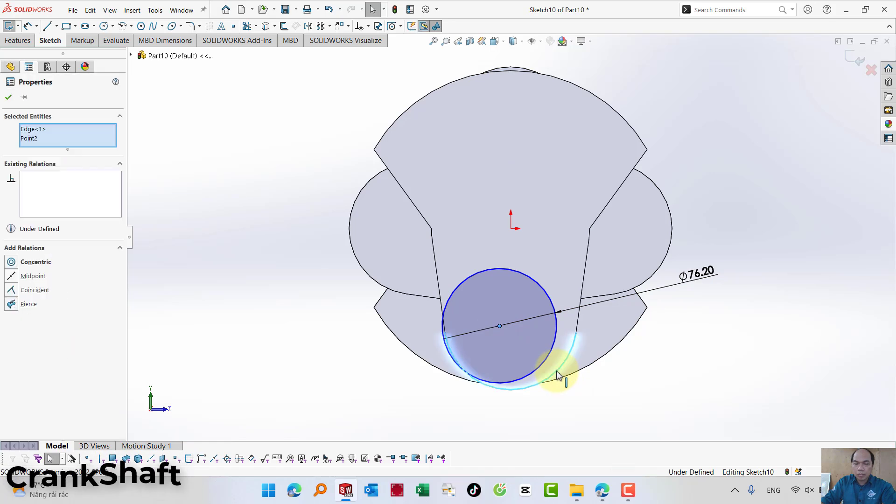
{"action": "left_click", "coordinate": [584, 336]}
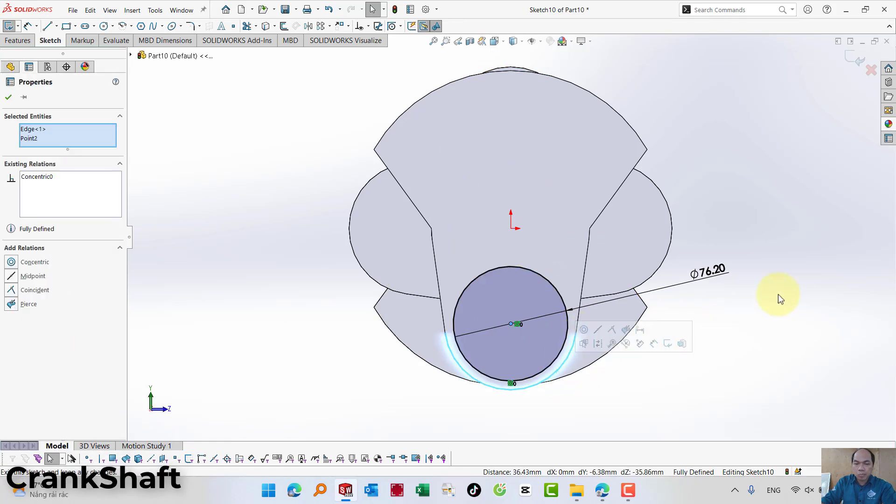
{"action": "left_click", "coordinate": [844, 56]}
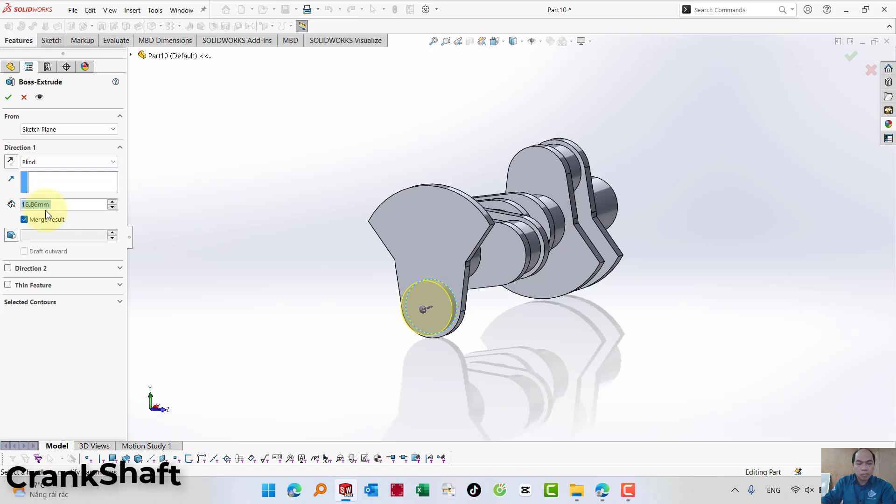
Extrude the Ø76.20 circle 50 mm into a crankpin cylinder.
{"action": "type", "text": "50"}
{"action": "key", "text": "Return"}
{"action": "key", "text": "Return"}
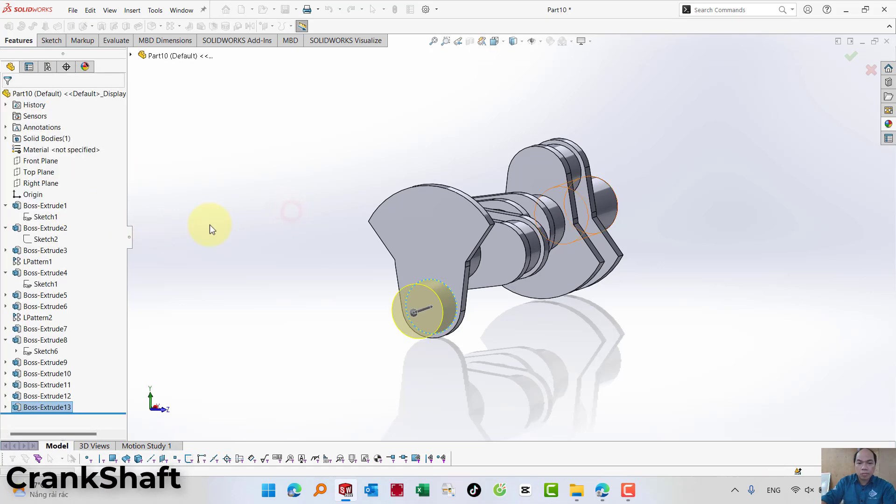
{"action": "middle_click_drag", "start_coordinate": [292, 210], "coordinate": [303, 255]}
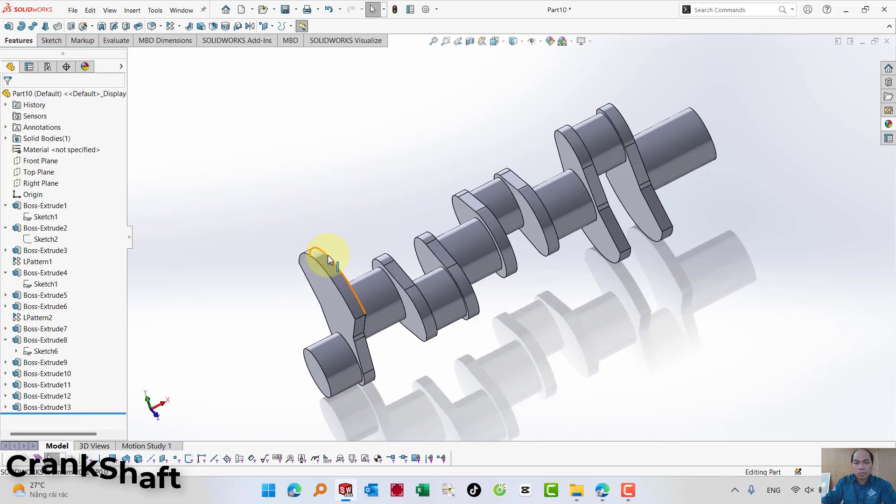
Expand the extrusions in the feature tree and select the crank-arm sketch Sketch9.
{"action": "left_click", "coordinate": [18, 409]}
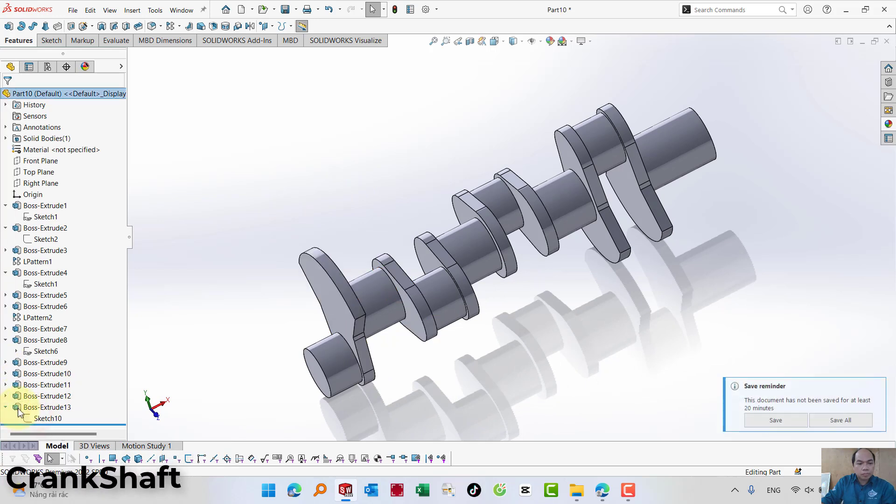
{"action": "left_click", "coordinate": [40, 418]}
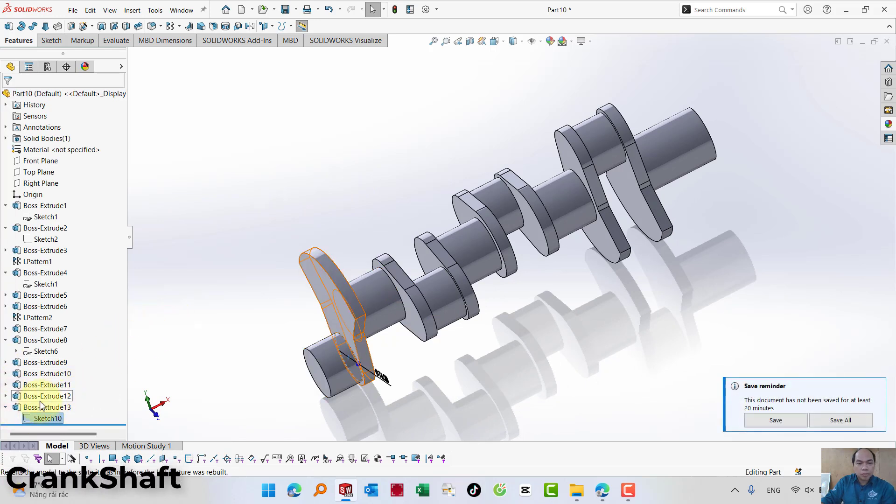
{"action": "left_click", "coordinate": [6, 395]}
{"action": "left_click", "coordinate": [46, 407]}
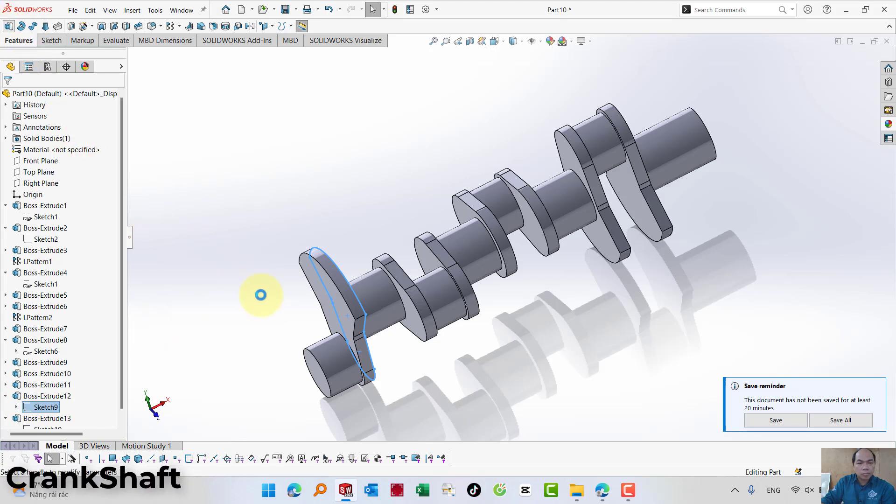
Extrude Sketch9 16.86 mm, starting from the crankpin's outer end face.
{"action": "left_click", "coordinate": [51, 129]}
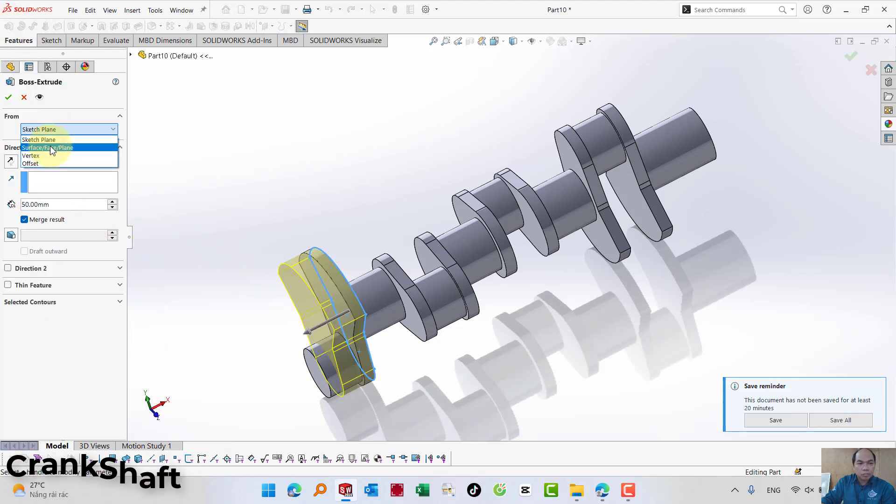
{"action": "left_click", "coordinate": [51, 148]}
{"action": "mouse_move", "coordinate": [200, 256]}
{"action": "middle_mouse_down"}
{"action": "mouse_move", "coordinate": [292, 256]}
{"action": "mouse_move", "coordinate": [300, 316]}
{"action": "middle_mouse_up"}
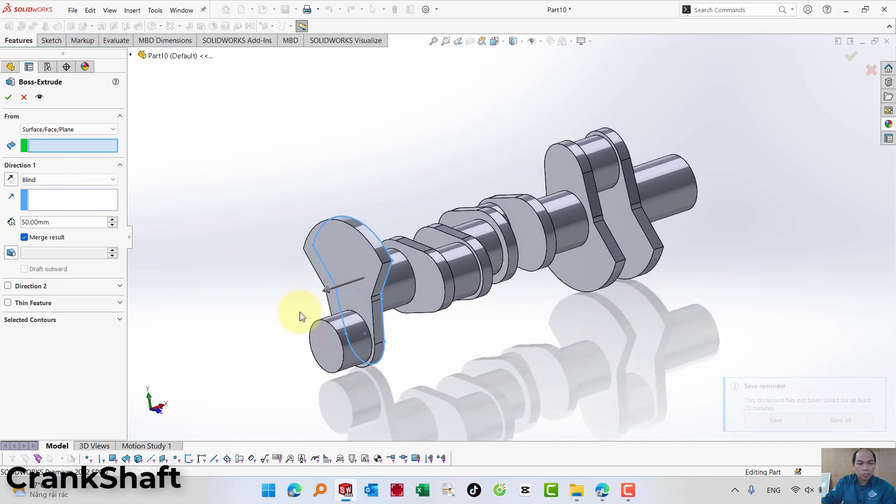
{"action": "left_click", "coordinate": [328, 340]}
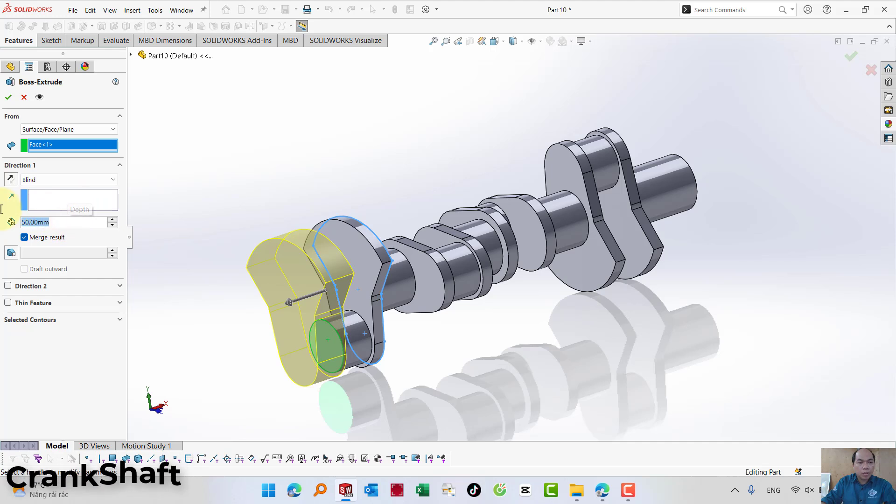
{"action": "type", "text": "16.86"}
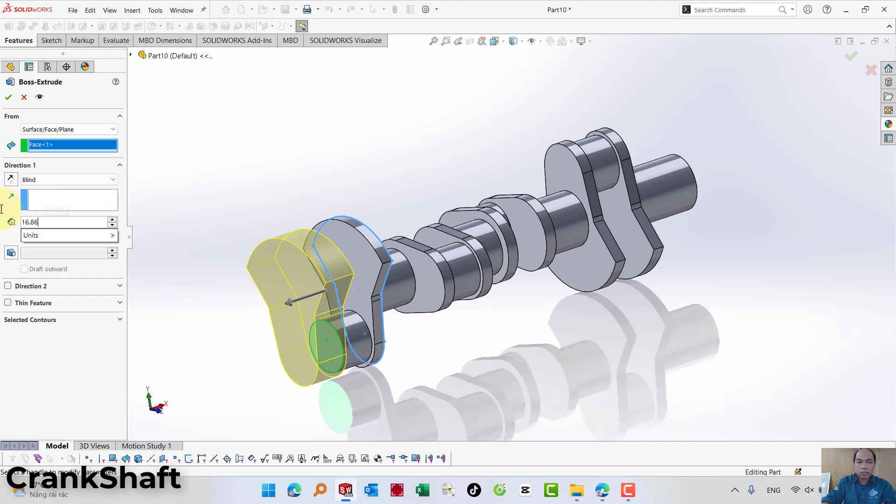
{"action": "key", "text": "Return"}
{"action": "key", "text": "Return"}
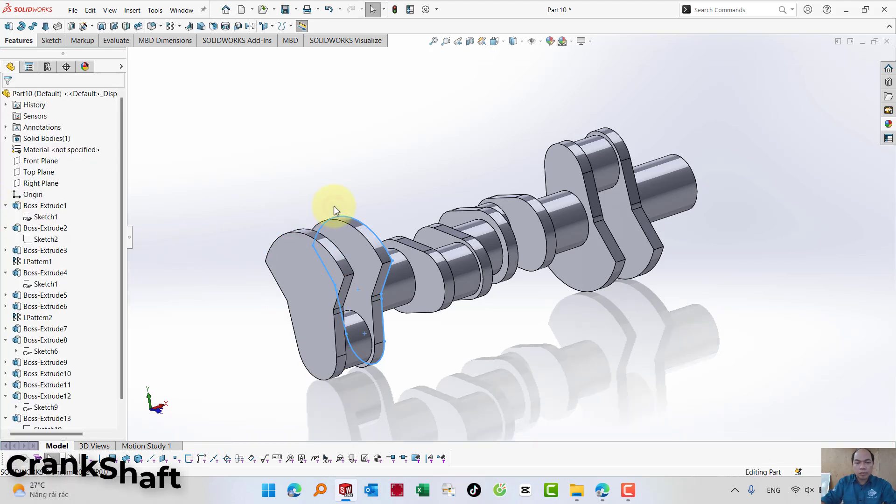
Extrude shaft circle Sketch8 109.72 mm, starting from the new arm's outer face.
{"action": "left_click", "coordinate": [393, 279]}
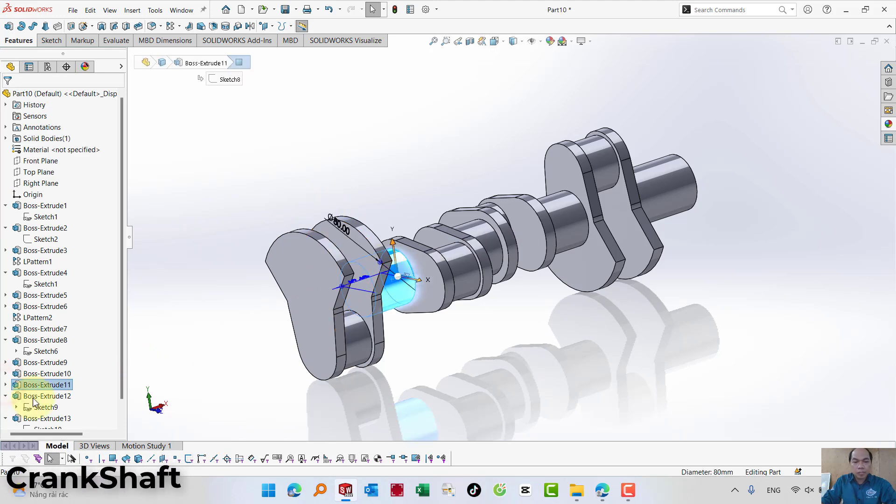
{"action": "left_click", "coordinate": [27, 396]}
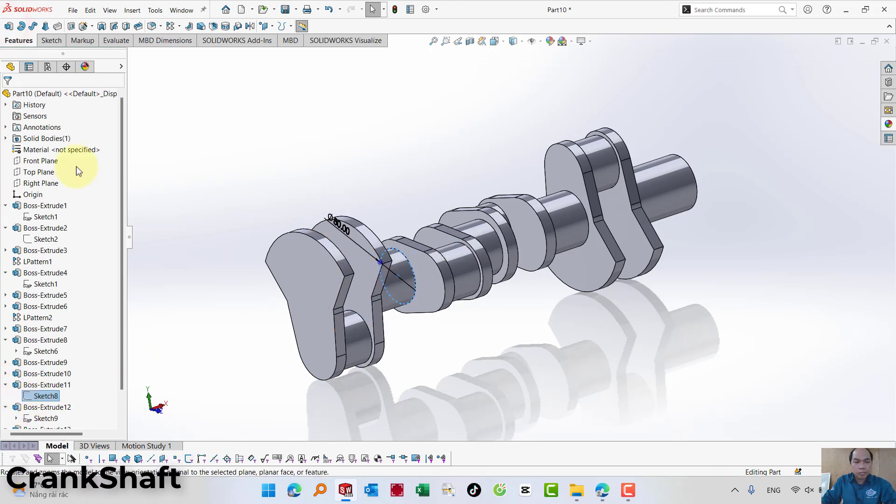
{"action": "left_click", "coordinate": [8, 26]}
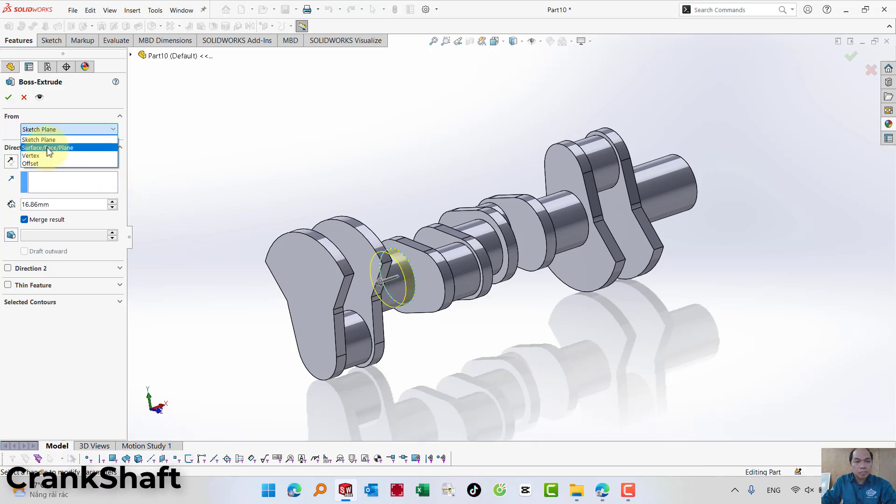
{"action": "left_click", "coordinate": [48, 148]}
{"action": "left_click", "coordinate": [299, 296]}
{"action": "type", "text": "109.72"}
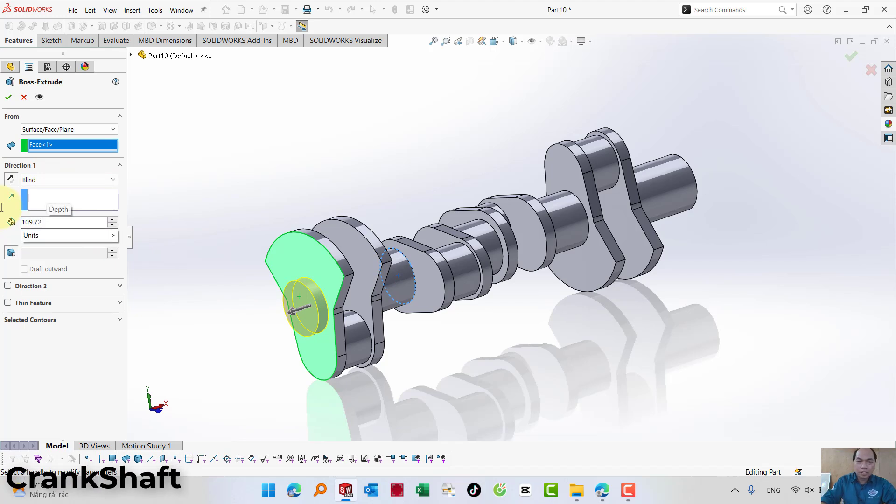
{"action": "key", "text": "Return"}
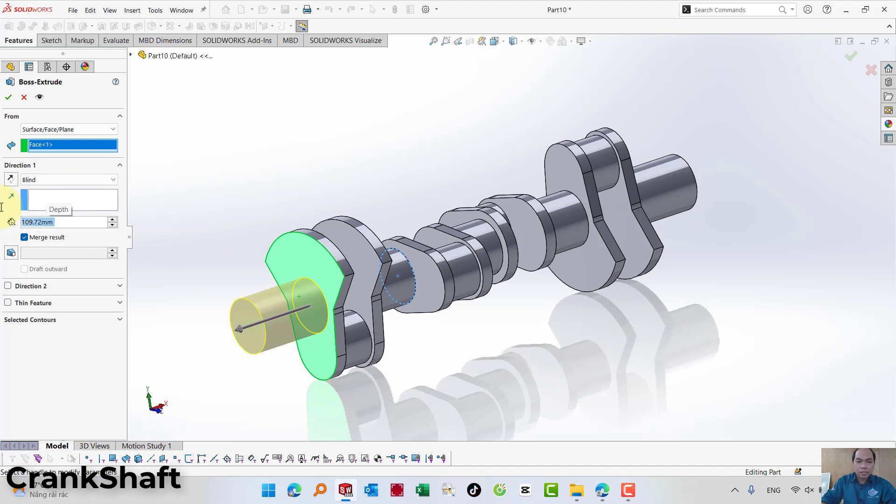
{"action": "left_click", "coordinate": [9, 97]}
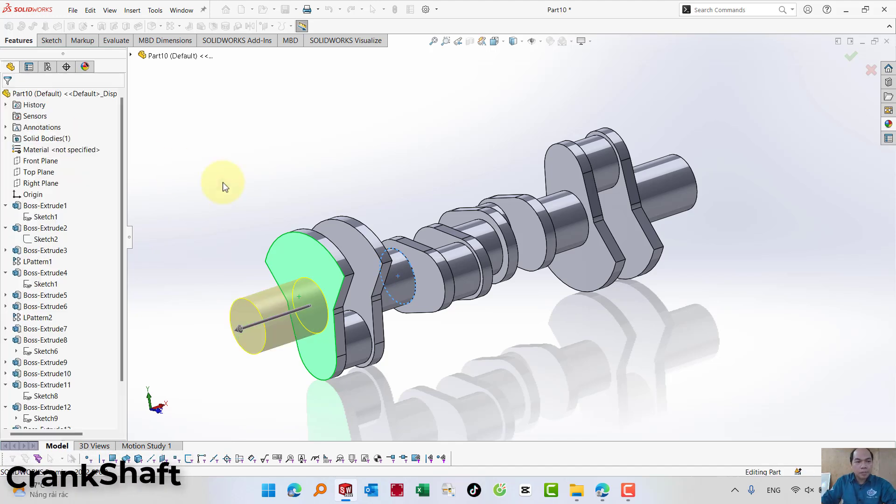
Start a new sketch on the Front Plane and view it face-on.
{"action": "left_click", "coordinate": [41, 161]}
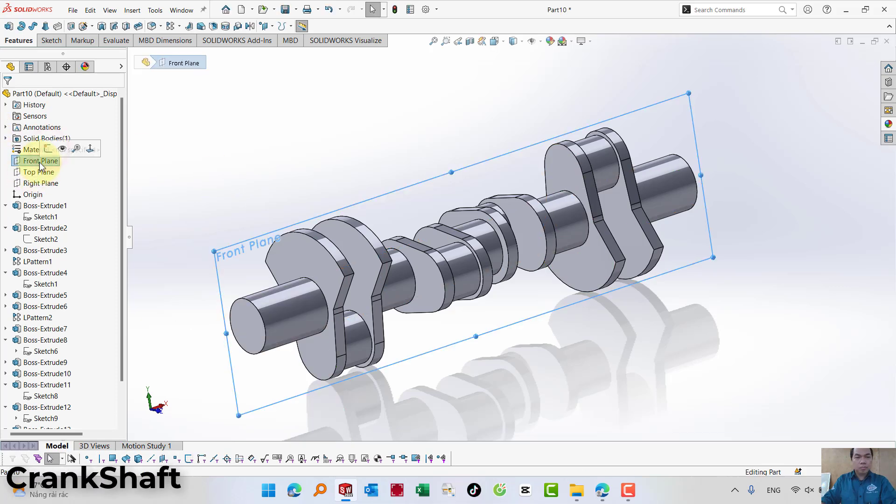
{"action": "left_click", "coordinate": [49, 149]}
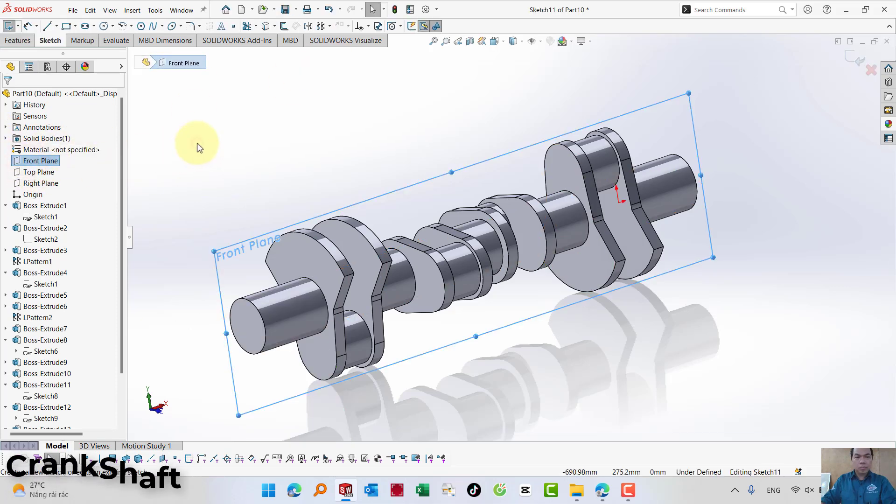
{"action": "left_click", "coordinate": [43, 161]}
{"action": "left_click", "coordinate": [78, 149]}
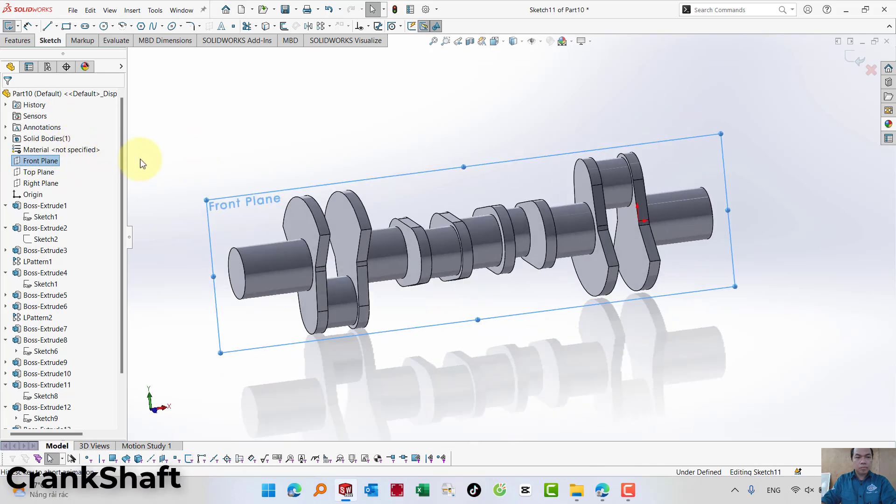
{"action": "scroll", "coordinate": [420, 236], "scroll_direction": "down", "scroll_amount": 2}
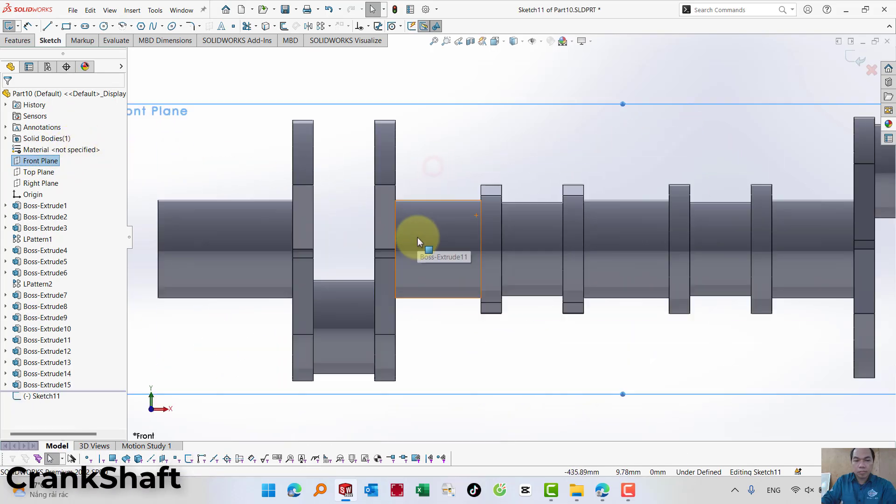
{"action": "left_click", "coordinate": [433, 166]}
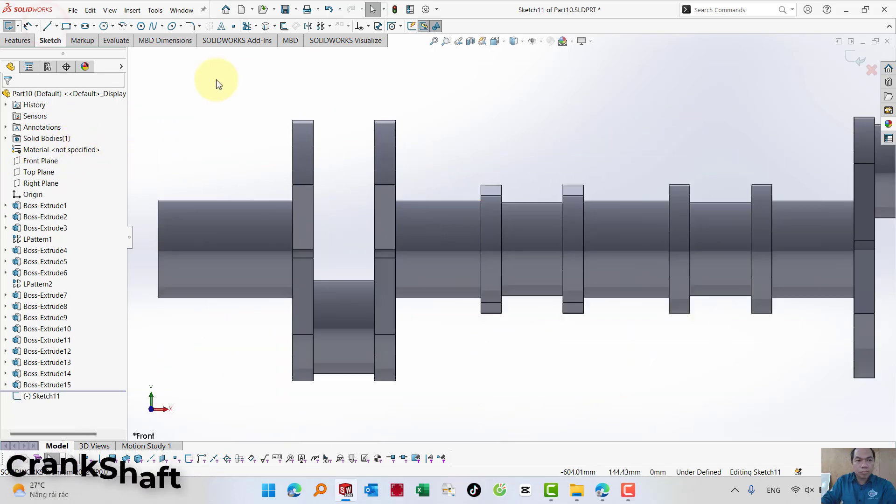
Draw a line-and-arc corner profile at the left web's top-left corner.
{"action": "left_click", "coordinate": [47, 26]}
{"action": "scroll", "coordinate": [313, 125], "scroll_direction": "down", "scroll_amount": 1}
{"action": "left_click", "coordinate": [308, 120]}
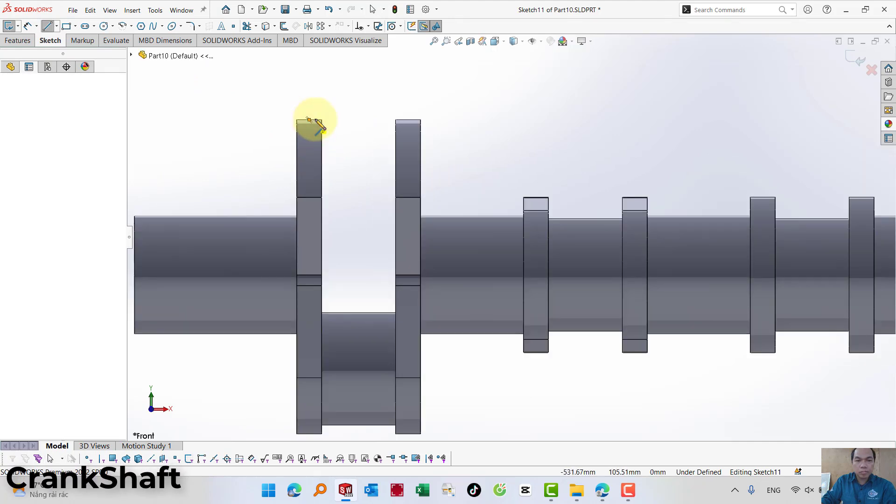
{"action": "left_click", "coordinate": [322, 120]}
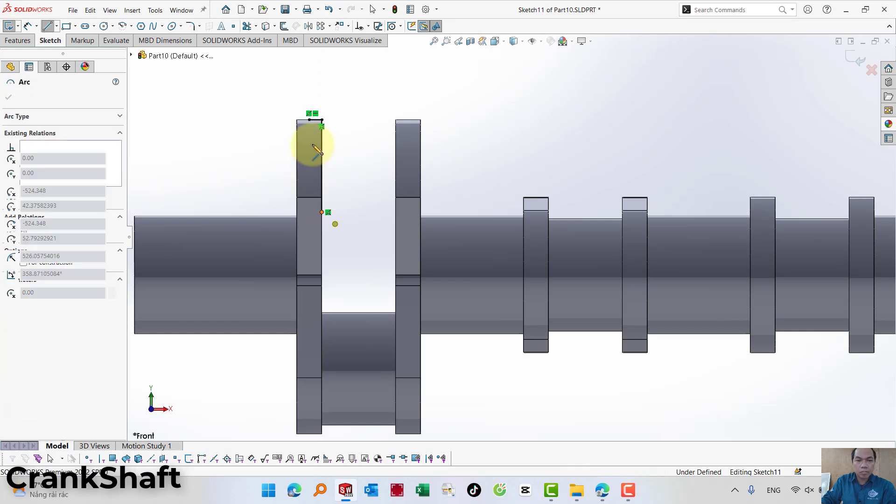
{"action": "double_click", "coordinate": [308, 120]}
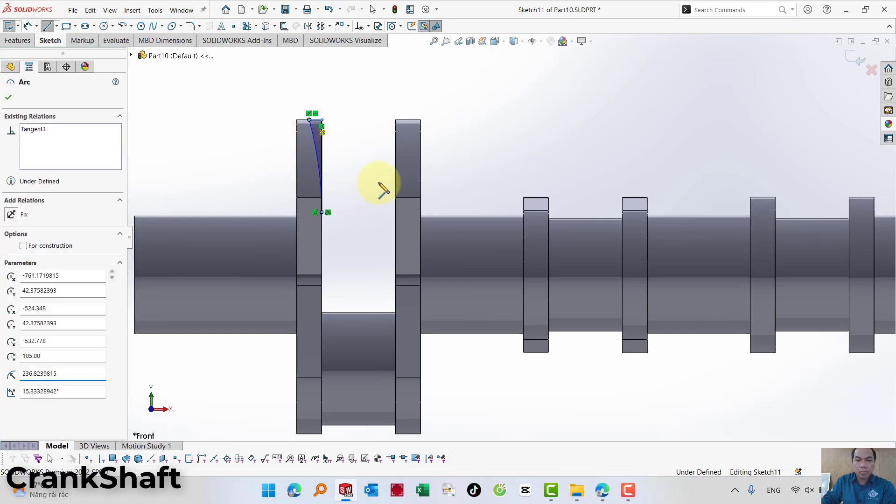
{"action": "scroll", "coordinate": [407, 124], "scroll_direction": "down", "scroll_amount": 3}
Sketch a line, vertical edge and closing arc at the right web's top-left corner.
{"action": "left_click", "coordinate": [420, 127]}
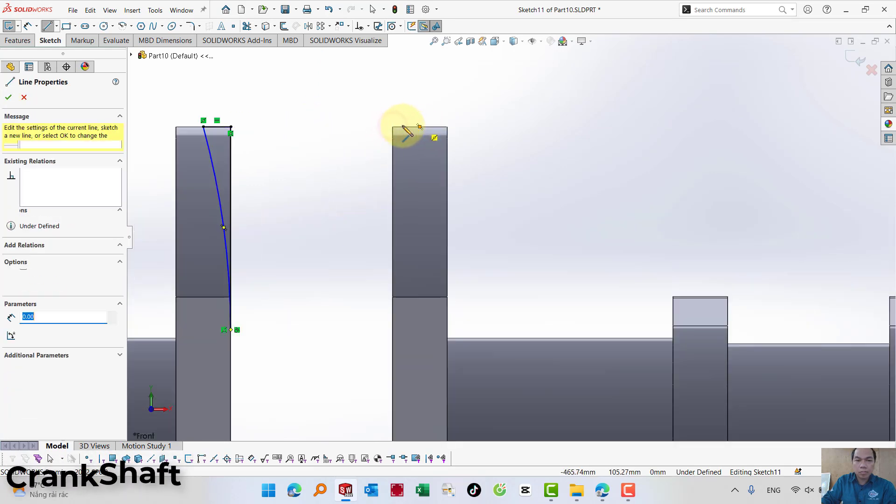
{"action": "double_click", "coordinate": [393, 126]}
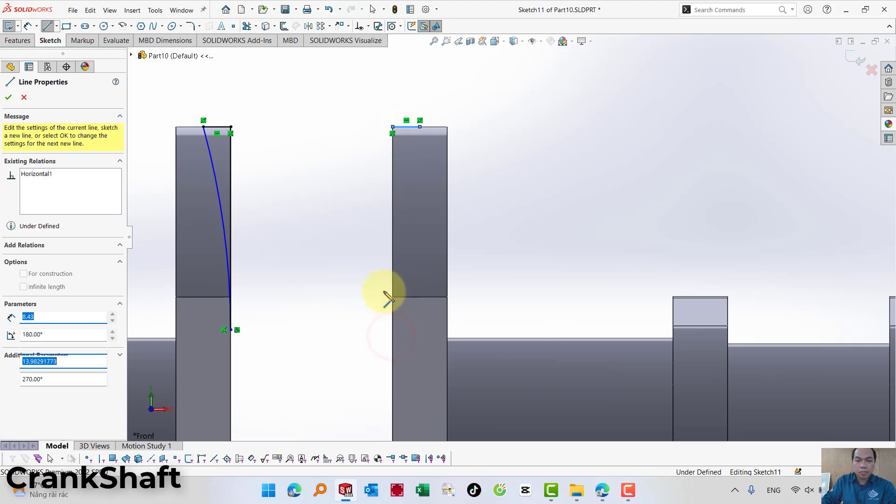
{"action": "left_click", "coordinate": [392, 335]}
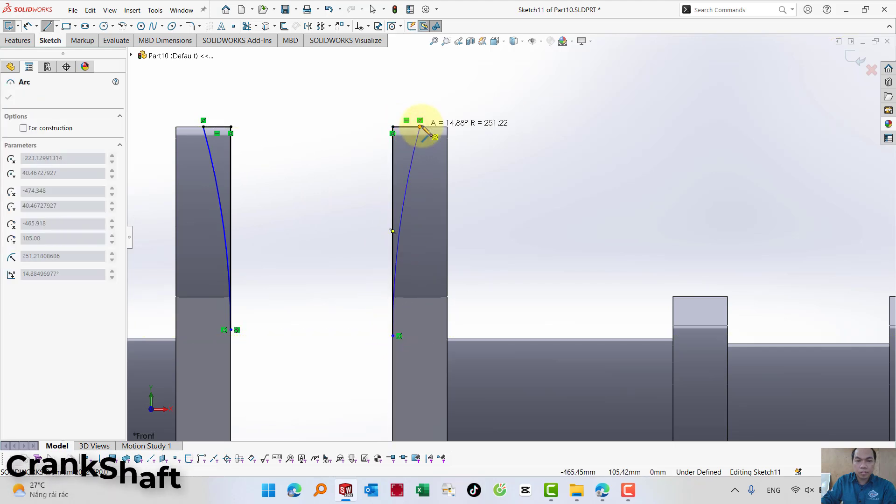
{"action": "left_click", "coordinate": [420, 127]}
{"action": "scroll", "coordinate": [434, 219], "scroll_direction": "up", "scroll_amount": 5}
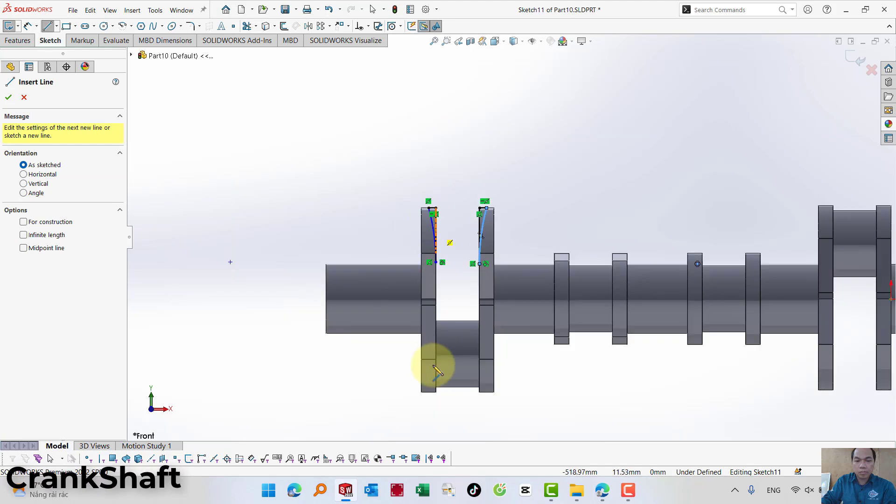
{"action": "scroll", "coordinate": [434, 369], "scroll_direction": "down", "scroll_amount": 3}
{"action": "scroll", "coordinate": [450, 386], "scroll_direction": "down", "scroll_amount": 1}
{"action": "scroll", "coordinate": [426, 354], "scroll_direction": "down", "scroll_amount": 3}
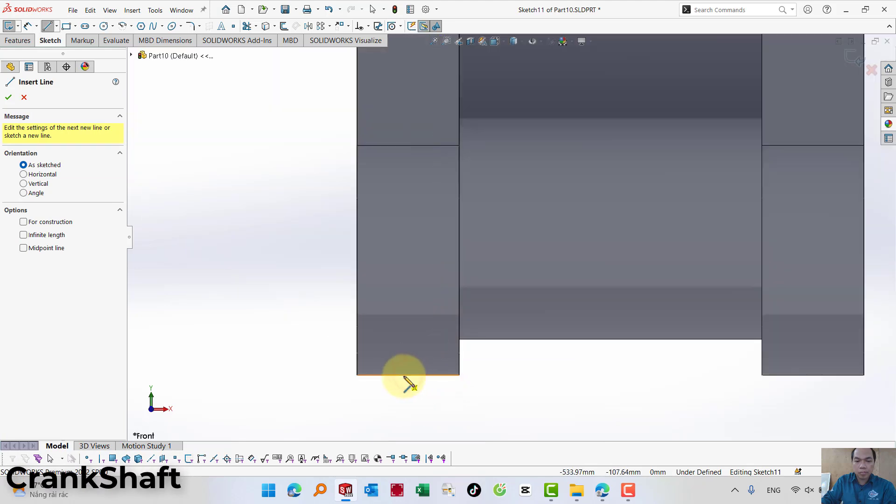
Sketch a bottom-edge line, vertical line and tangent arc on the web's lower left.
{"action": "left_click_drag", "start_coordinate": [407, 375], "coordinate": [357, 374]}
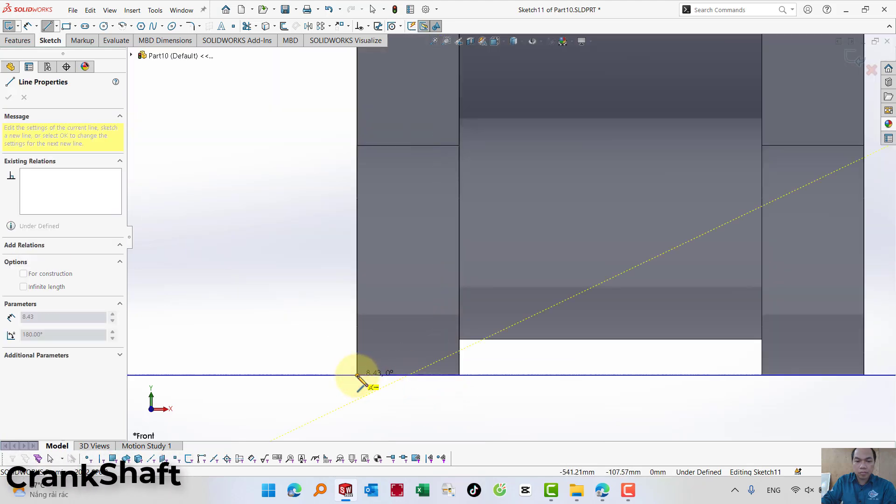
{"action": "left_click", "coordinate": [358, 170]}
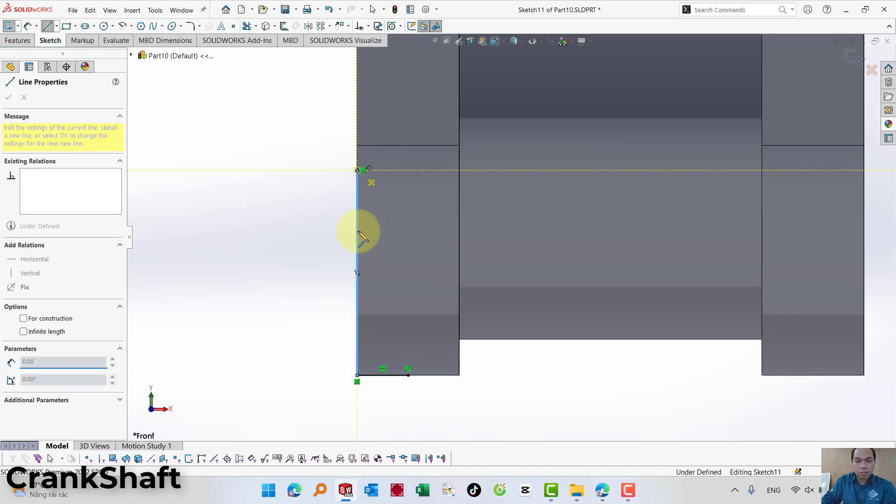
{"action": "key", "text": "a"}
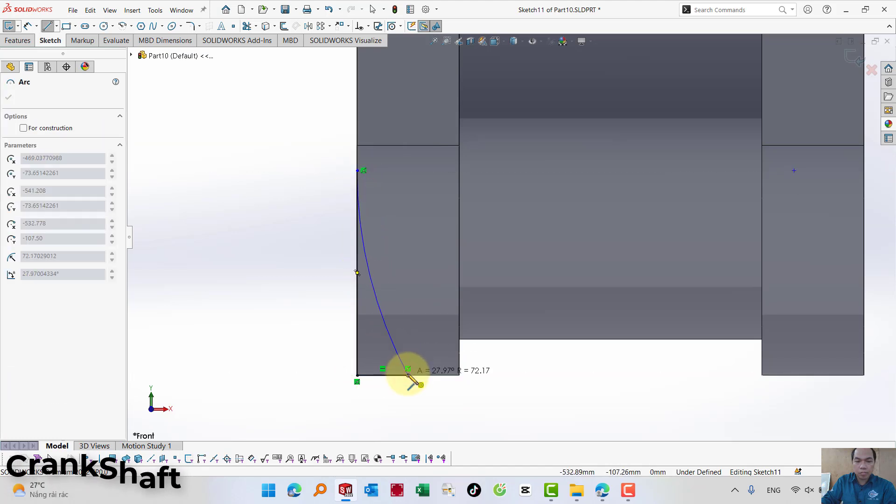
{"action": "left_click", "coordinate": [409, 374]}
{"action": "scroll", "coordinate": [569, 350], "scroll_direction": "up", "scroll_amount": 3}
{"action": "scroll", "coordinate": [635, 322], "scroll_direction": "down", "scroll_amount": 1}
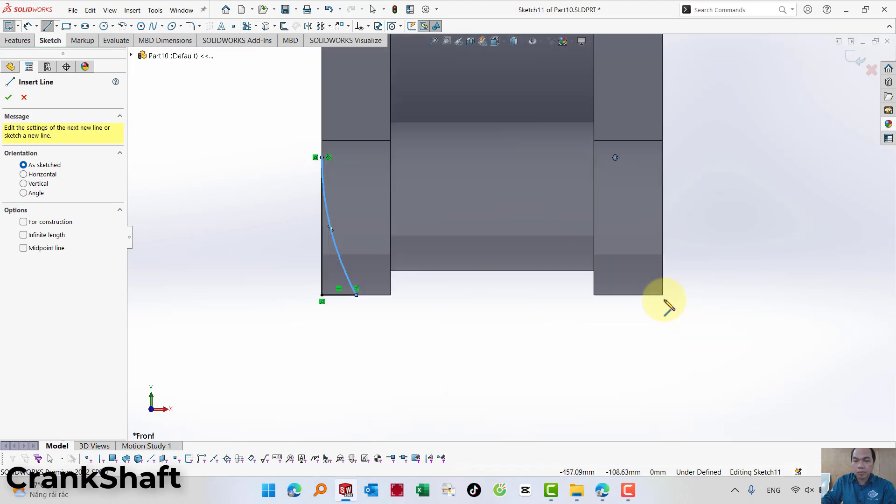
{"action": "scroll", "coordinate": [649, 303], "scroll_direction": "down", "scroll_amount": 1}
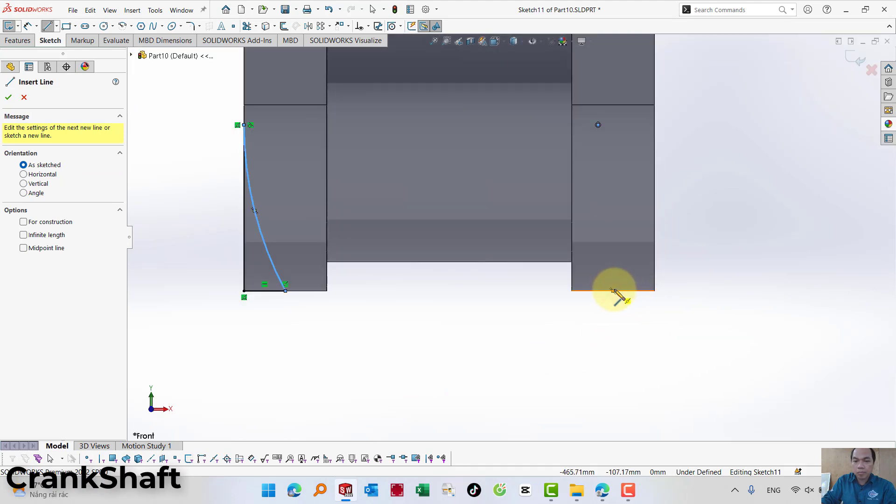
Draw the tangent-arc corner profile at the right web's bottom-right corner.
{"action": "left_click", "coordinate": [613, 290]}
{"action": "left_click", "coordinate": [654, 290]}
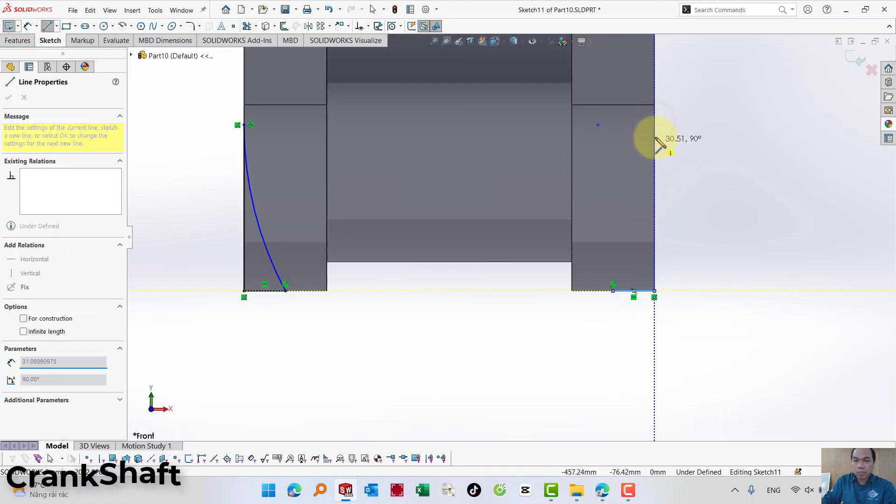
{"action": "left_click", "coordinate": [654, 122]}
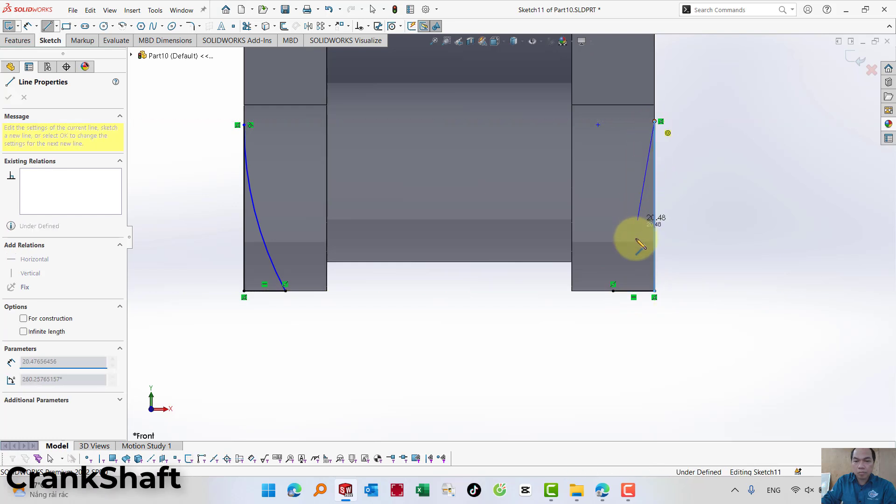
{"action": "key", "text": "a"}
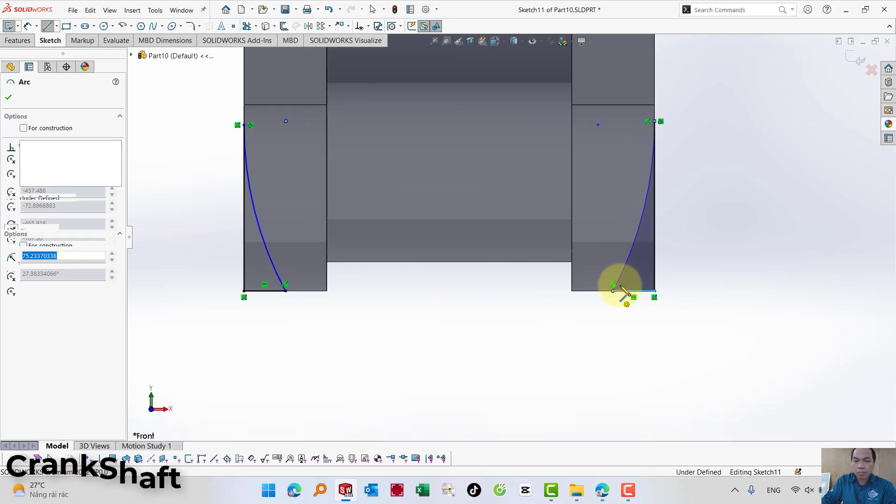
{"action": "left_click", "coordinate": [613, 290]}
{"action": "scroll", "coordinate": [652, 287], "scroll_direction": "up", "scroll_amount": 5}
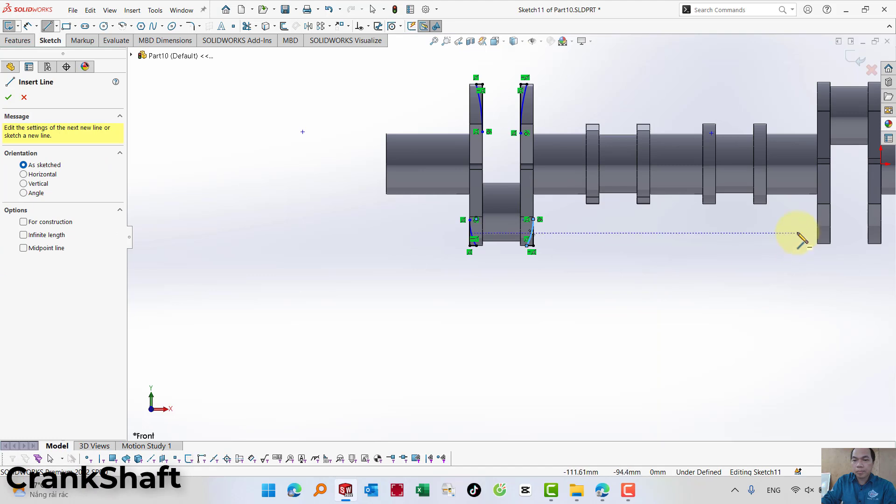
{"action": "scroll", "coordinate": [810, 221], "scroll_direction": "down", "scroll_amount": 5}
{"action": "scroll", "coordinate": [820, 220], "scroll_direction": "down", "scroll_amount": 2}
{"action": "scroll", "coordinate": [780, 240], "scroll_direction": "down", "scroll_amount": 2}
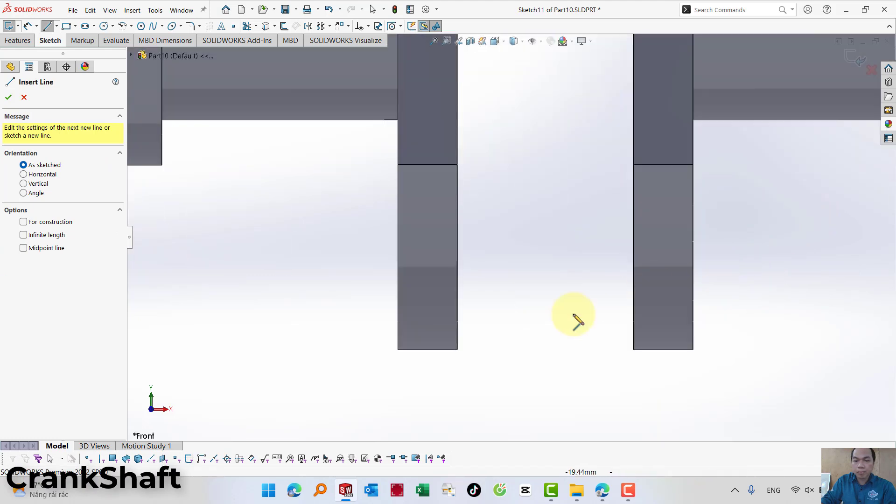
Draw a line, vertical line and closing arc at the next web's bottom-right corner.
{"action": "left_click", "coordinate": [427, 350]}
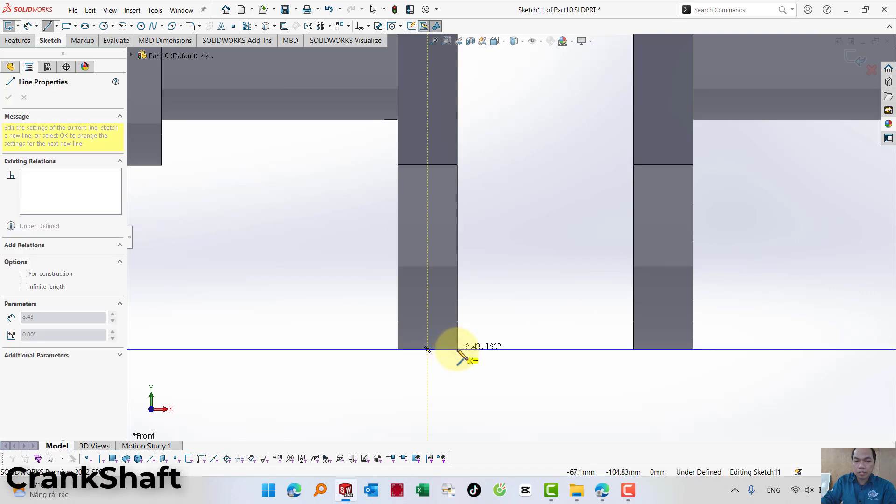
{"action": "left_click", "coordinate": [458, 350]}
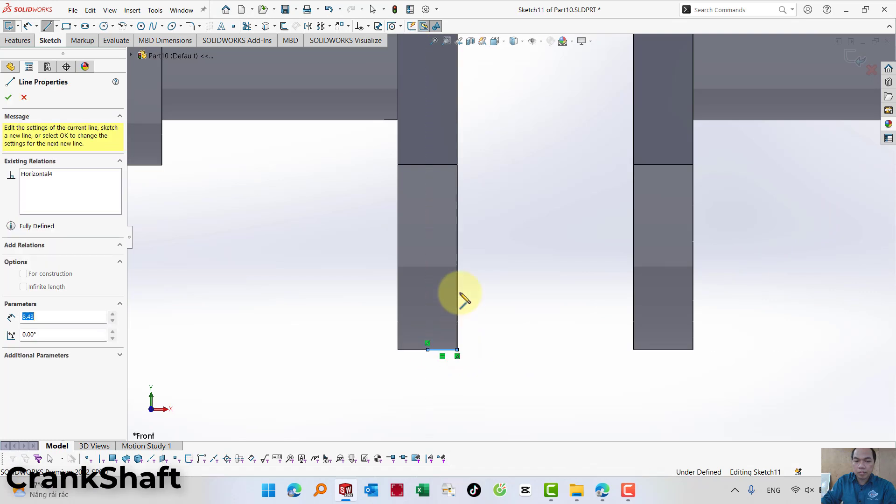
{"action": "double_click", "coordinate": [457, 179]}
{"action": "left_click", "coordinate": [455, 264]}
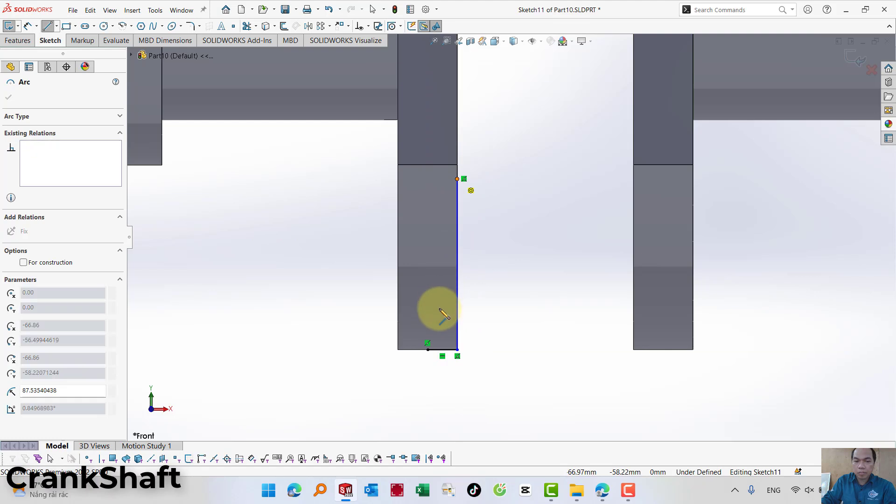
{"action": "left_click", "coordinate": [427, 349]}
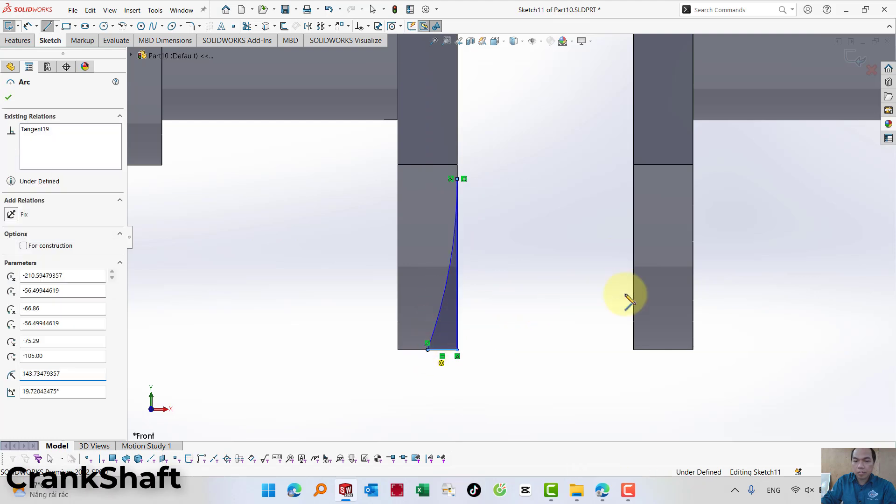
Sketch the curved corner profile along the opposite web's bottom-left edge.
{"action": "left_click_drag", "start_coordinate": [663, 349], "coordinate": [633, 350]}
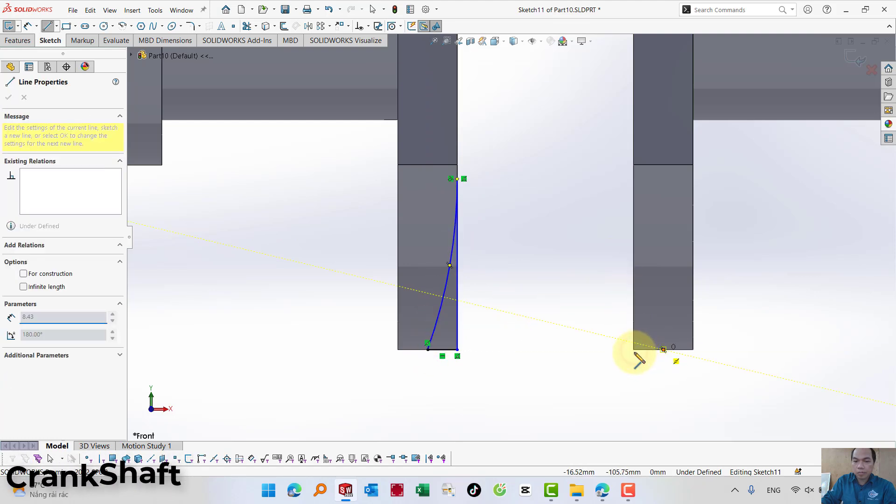
{"action": "left_click", "coordinate": [634, 189]}
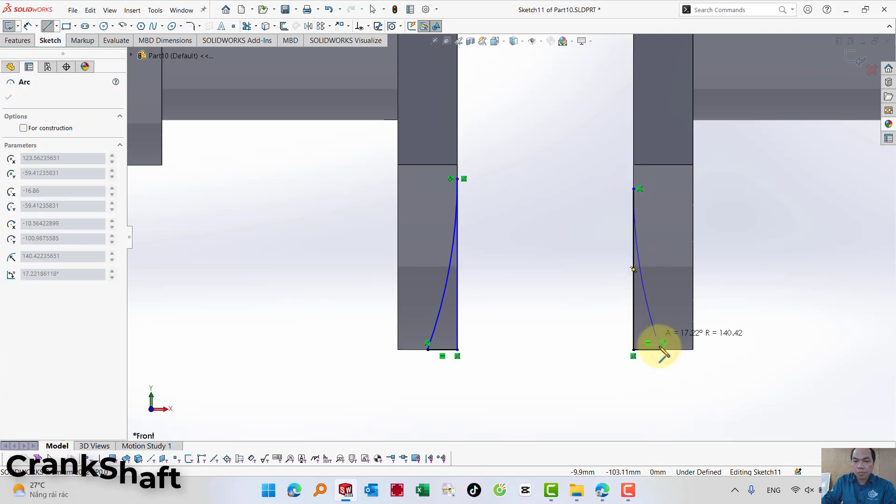
{"action": "left_click", "coordinate": [663, 349]}
{"action": "scroll", "coordinate": [656, 295], "scroll_direction": "up", "scroll_amount": 5}
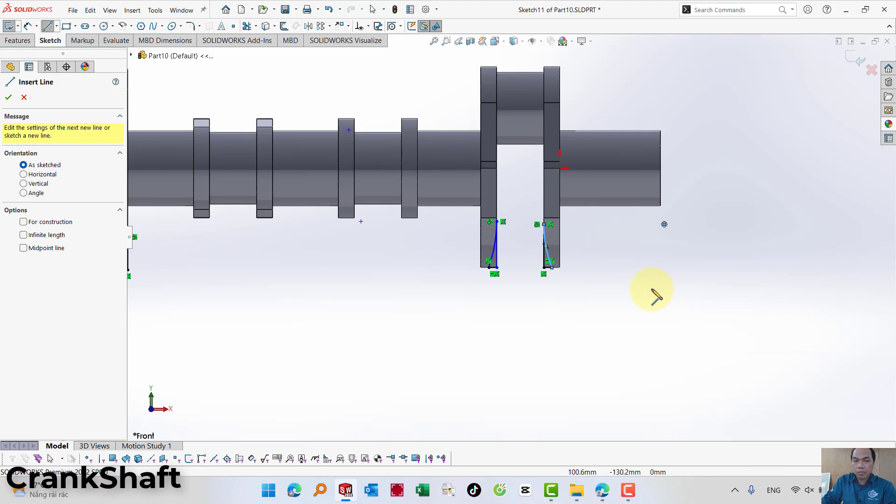
{"action": "scroll", "coordinate": [656, 295], "scroll_direction": "up", "scroll_amount": 2}
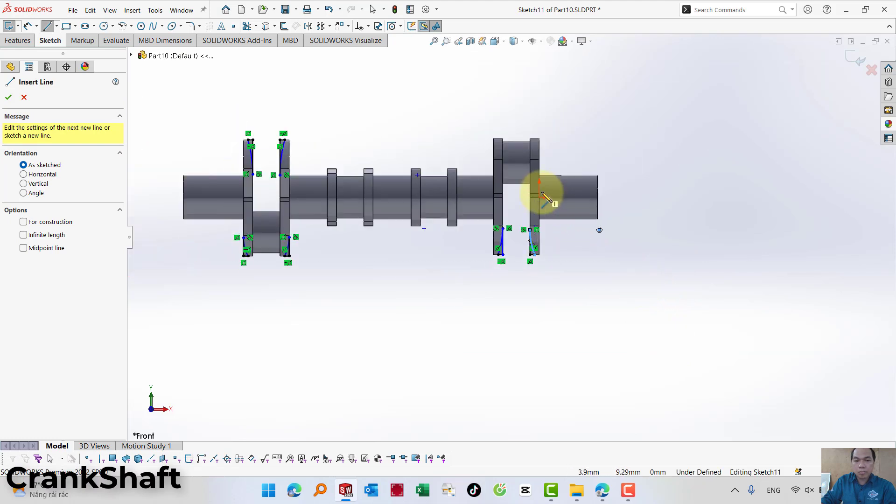
{"action": "scroll", "coordinate": [540, 194], "scroll_direction": "down", "scroll_amount": 2}
{"action": "scroll", "coordinate": [534, 176], "scroll_direction": "down", "scroll_amount": 2}
{"action": "scroll", "coordinate": [537, 176], "scroll_direction": "down", "scroll_amount": 4}
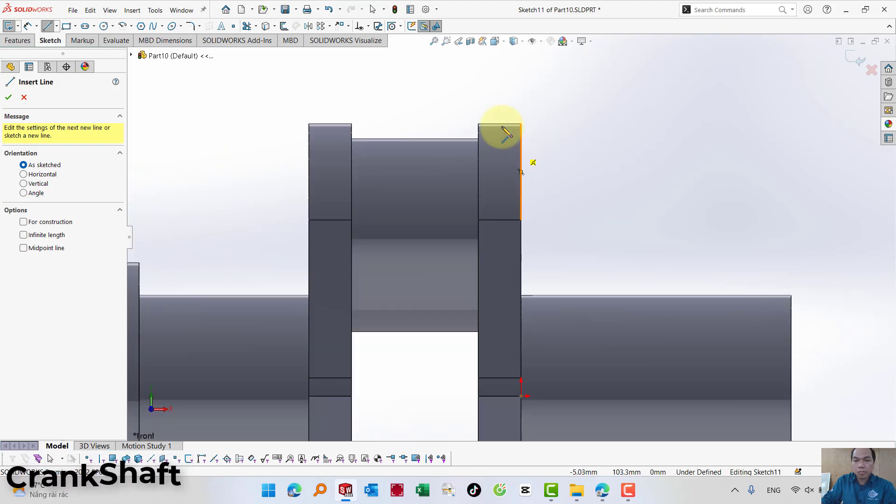
Draw the line and tangent-arc profile at the right web's top-right corner.
{"action": "left_click", "coordinate": [500, 124]}
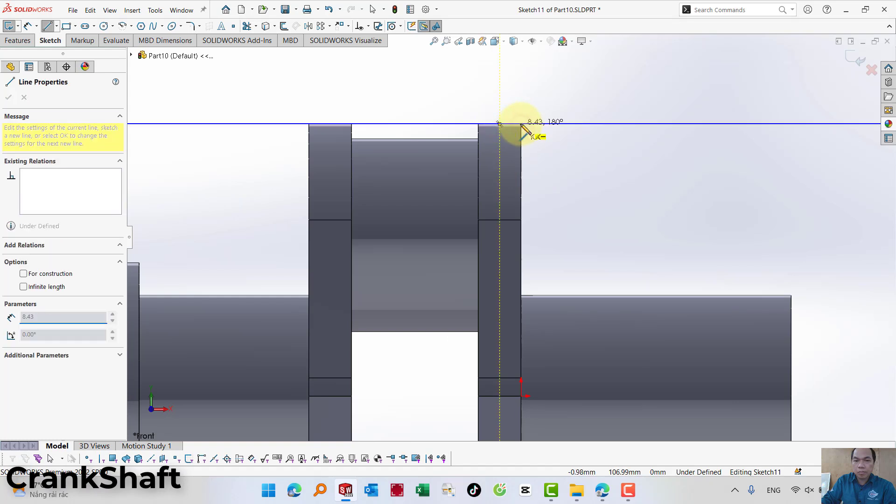
{"action": "left_click", "coordinate": [521, 124]}
{"action": "left_click", "coordinate": [522, 209]}
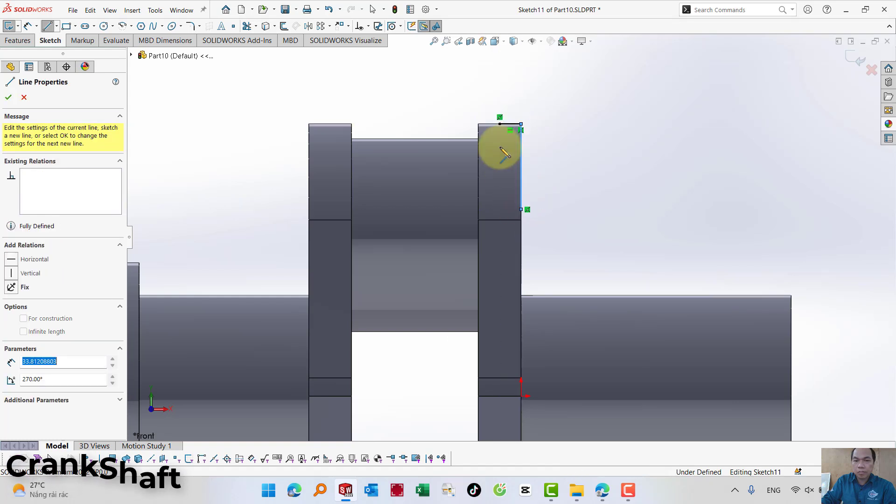
{"action": "key", "text": "a"}
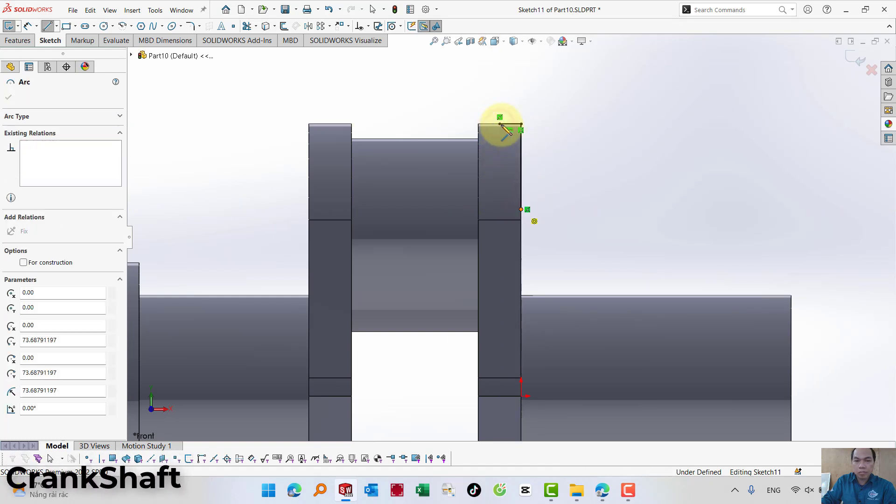
{"action": "left_click", "coordinate": [499, 123]}
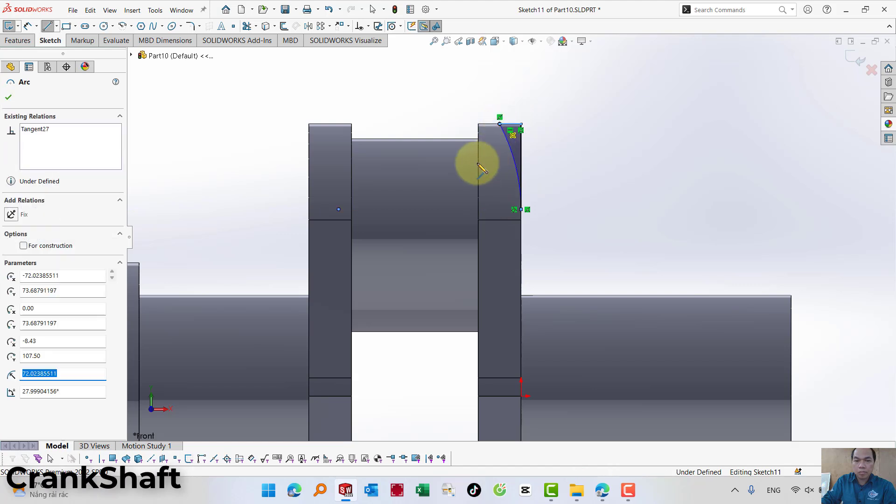
Add the final tangent-arc profile at the left web's top-left corner and stop drawing lines.
{"action": "left_click", "coordinate": [329, 124]}
{"action": "left_click", "coordinate": [309, 124]}
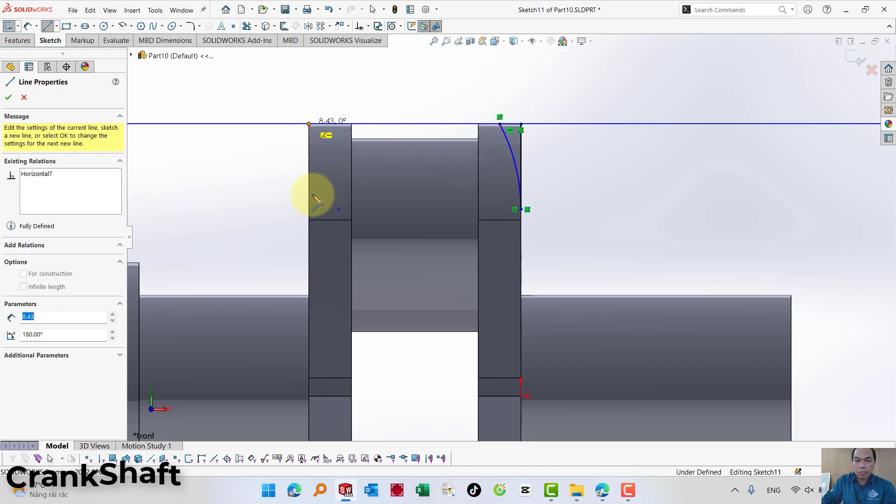
{"action": "left_click", "coordinate": [309, 209]}
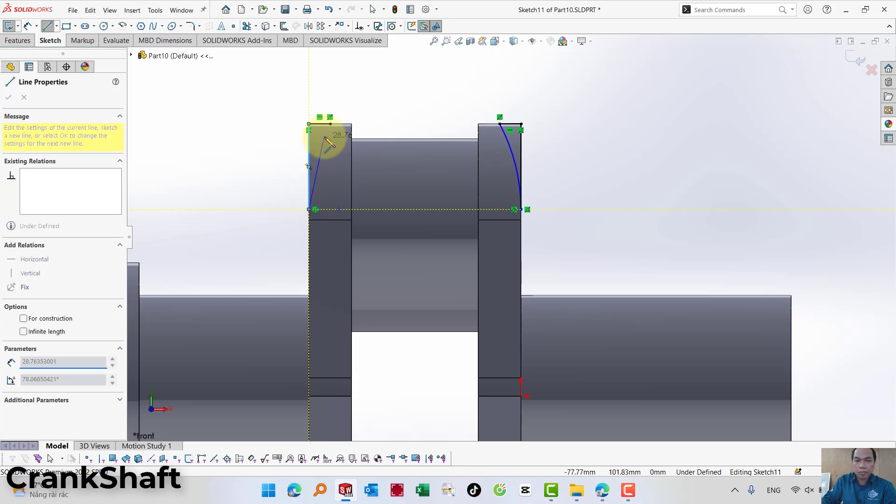
{"action": "key", "text": "a"}
{"action": "left_click", "coordinate": [330, 123]}
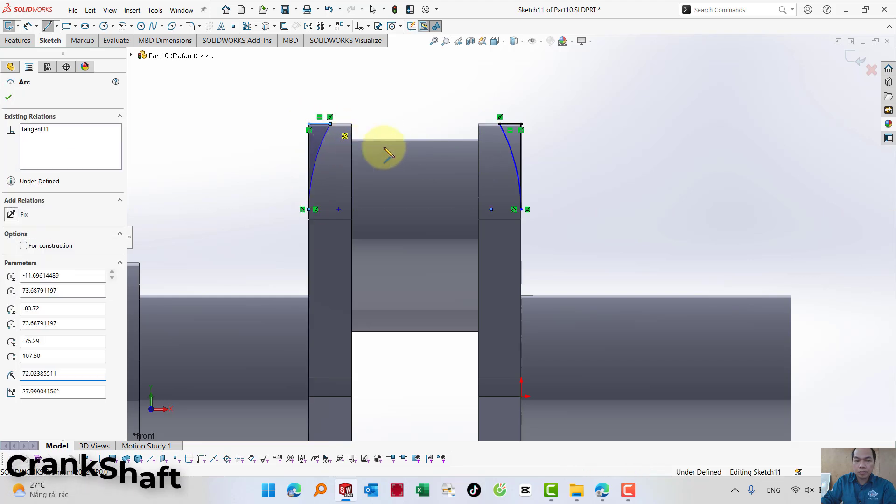
{"action": "key", "text": "Escape"}
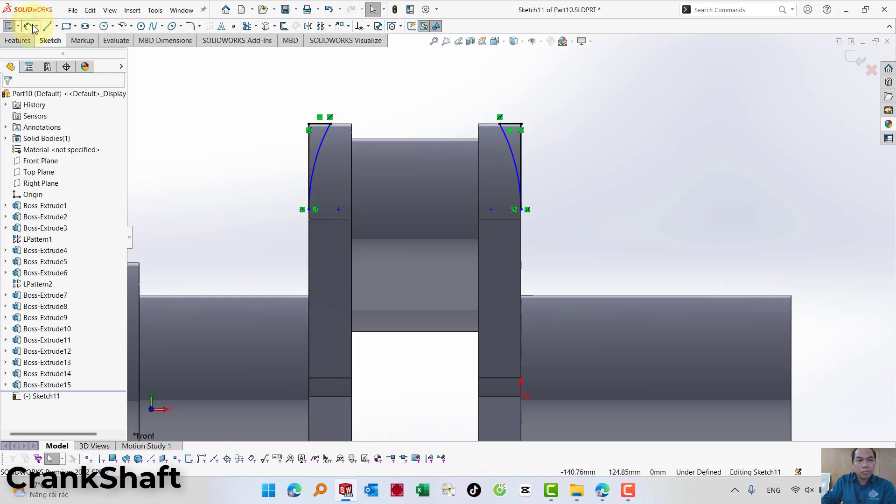
Dimension the right web's vertical line at 49 mm and link the left web's length to it.
{"action": "left_click", "coordinate": [26, 28]}
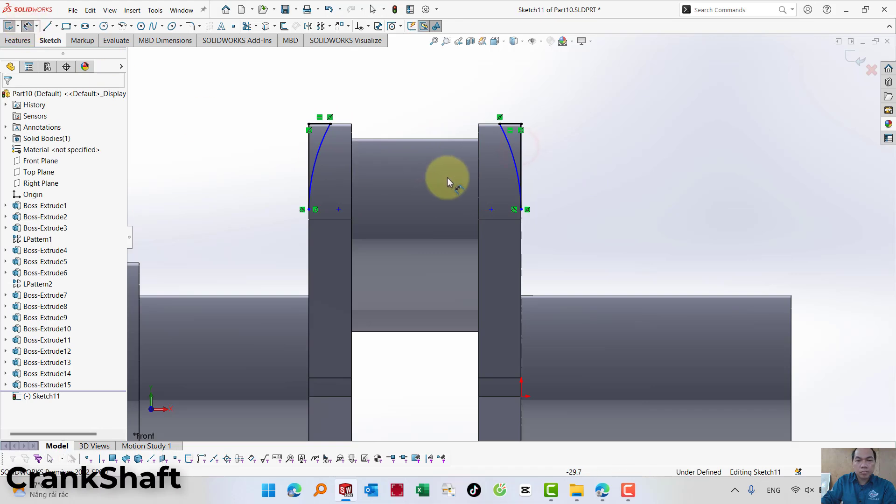
{"action": "left_click", "coordinate": [583, 168]}
{"action": "left_click", "coordinate": [583, 168]}
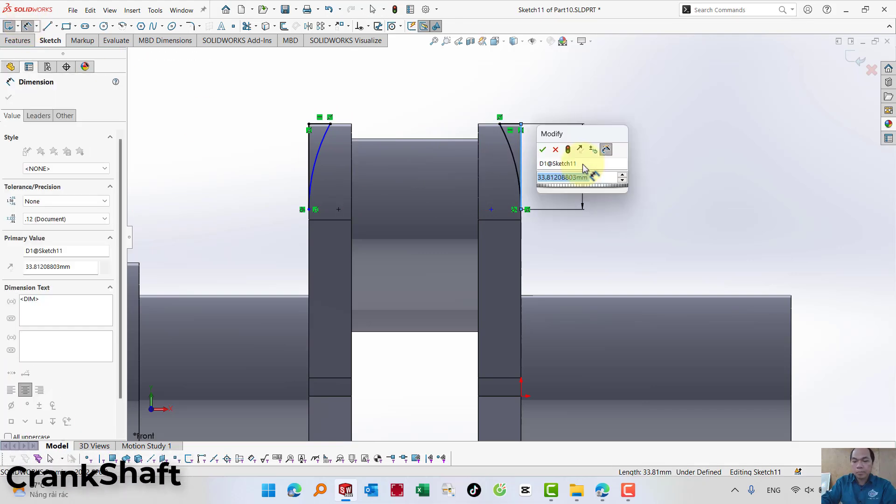
{"action": "type", "text": "49"}
{"action": "key", "text": "Return"}
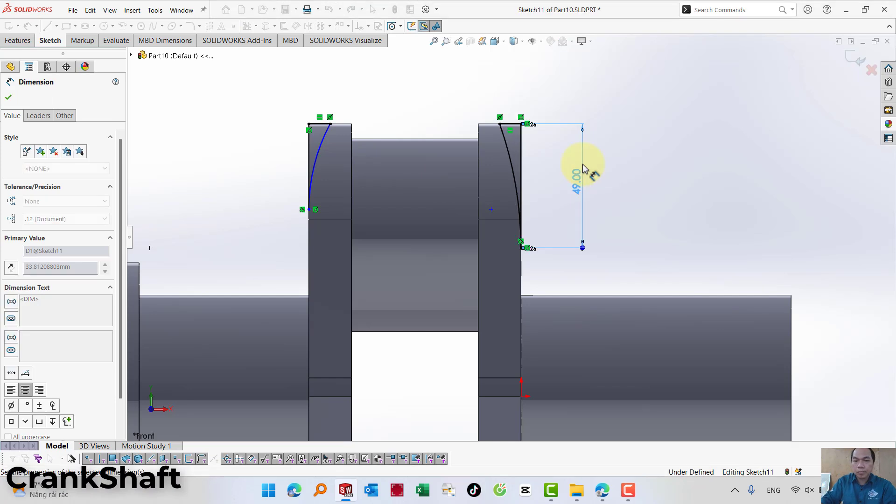
{"action": "left_click", "coordinate": [308, 150]}
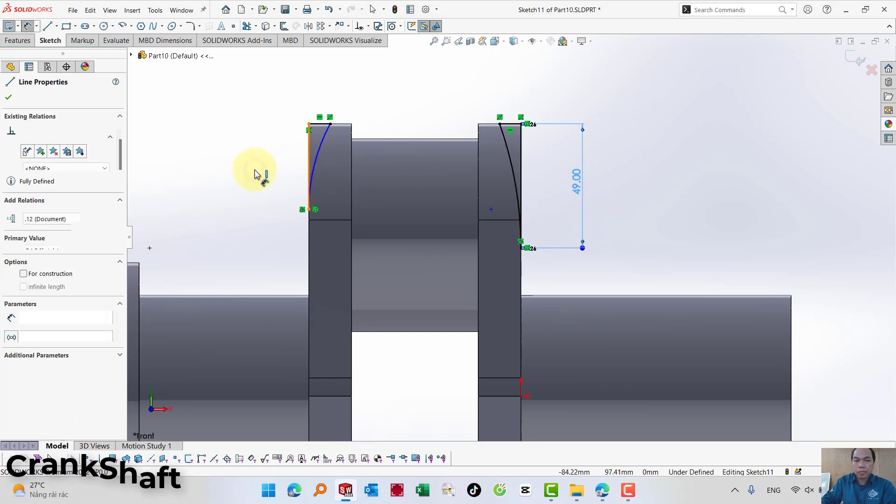
{"action": "left_click", "coordinate": [256, 173]}
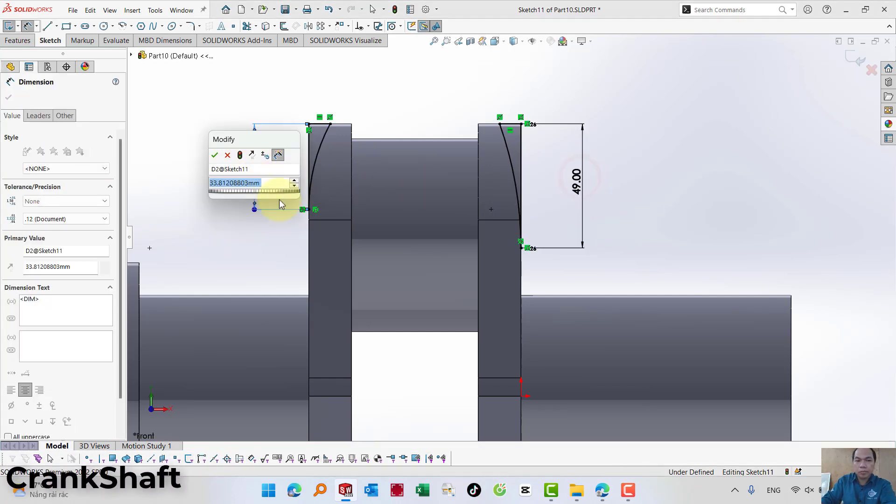
{"action": "type", "text": "="}
{"action": "left_click", "coordinate": [580, 178]}
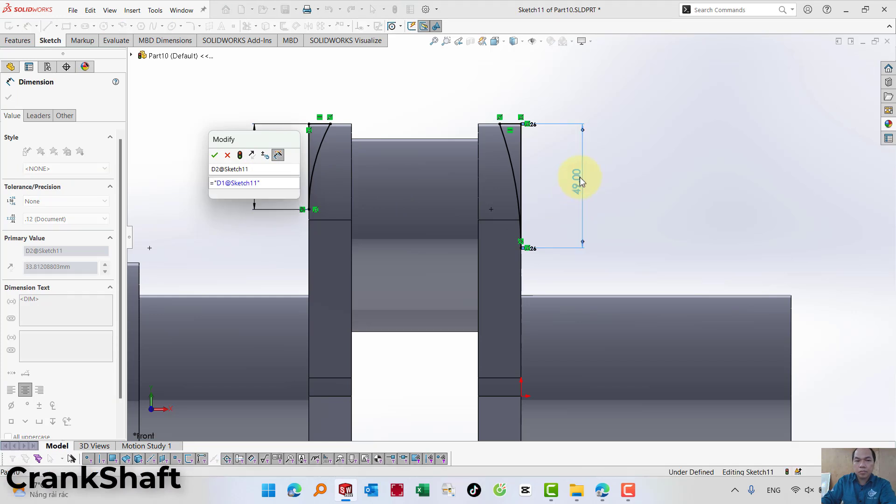
{"action": "key", "text": "Return"}
Dimension the lower web's vertical line and the opposite web's line at 49 mm.
{"action": "scroll", "coordinate": [581, 204], "scroll_direction": "up", "scroll_amount": 2}
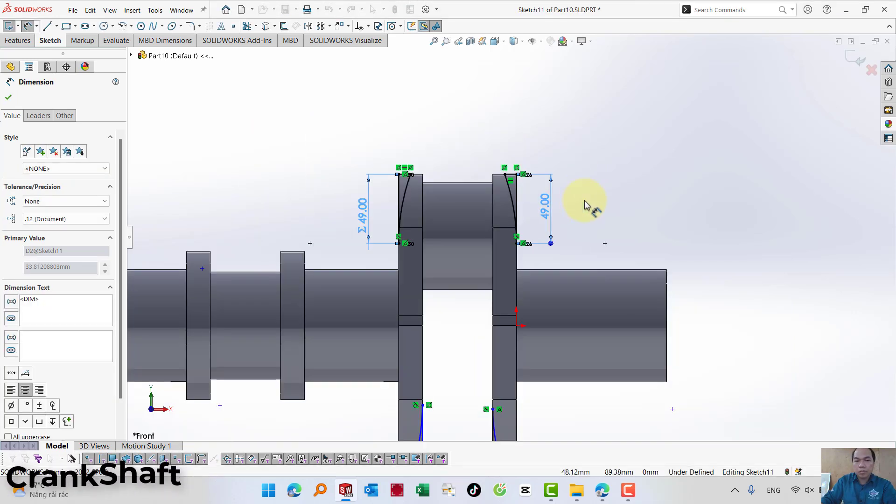
{"action": "scroll", "coordinate": [493, 306], "scroll_direction": "up", "scroll_amount": 3}
{"action": "scroll", "coordinate": [503, 297], "scroll_direction": "down", "scroll_amount": 2}
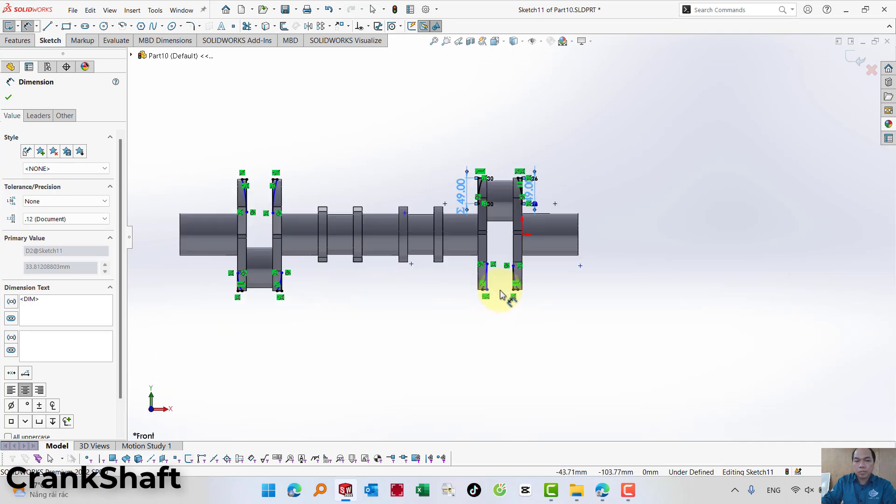
{"action": "scroll", "coordinate": [506, 288], "scroll_direction": "down", "scroll_amount": 2}
{"action": "scroll", "coordinate": [498, 269], "scroll_direction": "down", "scroll_amount": 4}
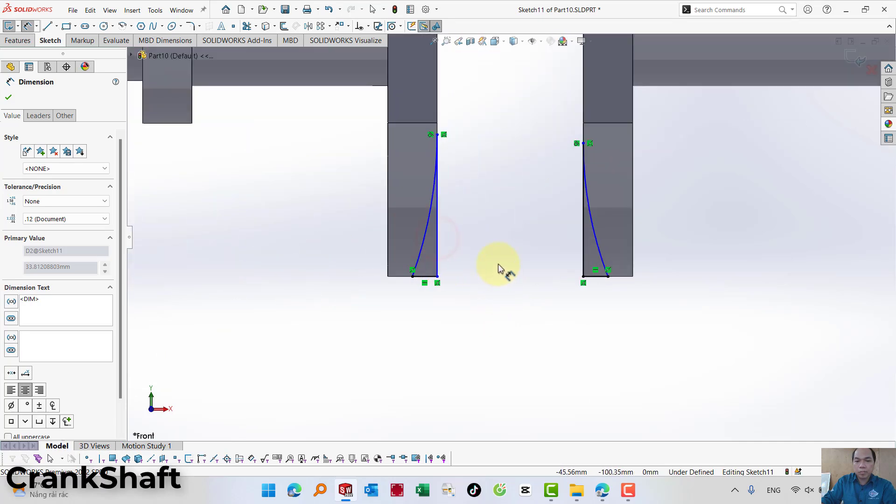
{"action": "left_click", "coordinate": [438, 240]}
{"action": "left_click", "coordinate": [502, 236]}
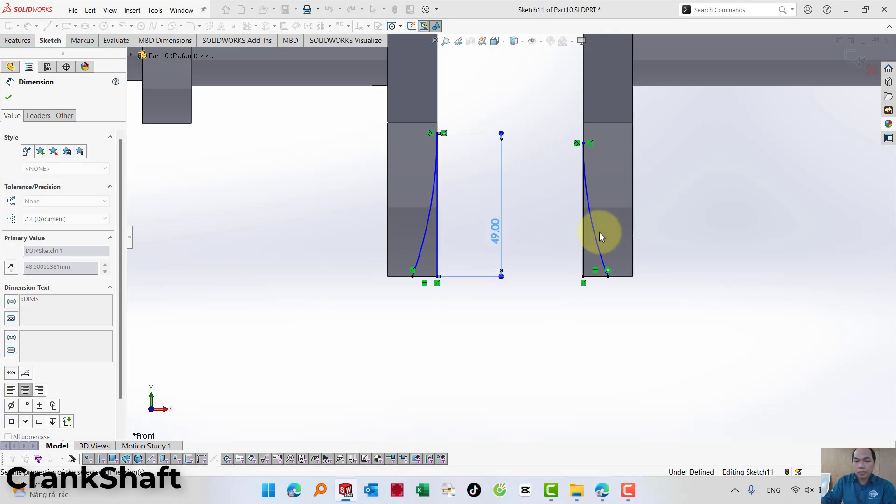
{"action": "key", "text": "Escape"}
{"action": "left_click", "coordinate": [583, 224]}
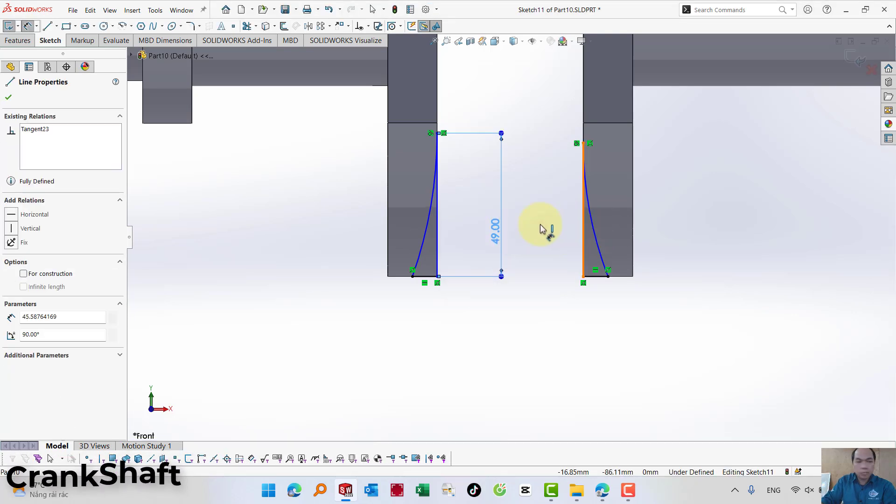
{"action": "key", "text": "d"}
{"action": "left_click", "coordinate": [542, 228]}
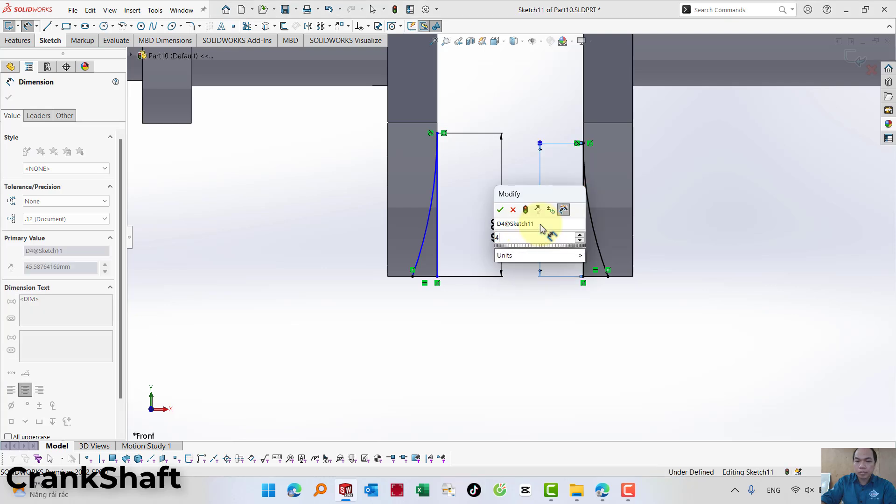
{"action": "key", "text": "Return"}
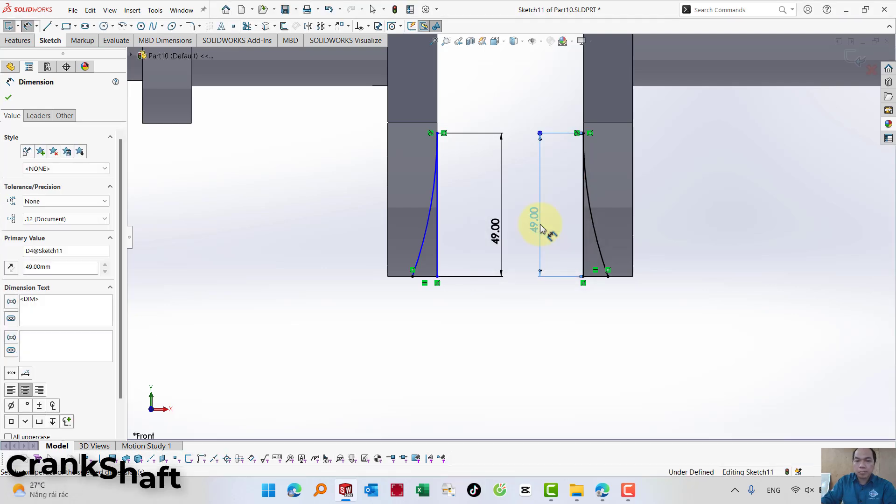
Dimension the lower-left web's vertical line and its neighbouring web's line at 49 mm.
{"action": "scroll", "coordinate": [477, 215], "scroll_direction": "up", "scroll_amount": 4}
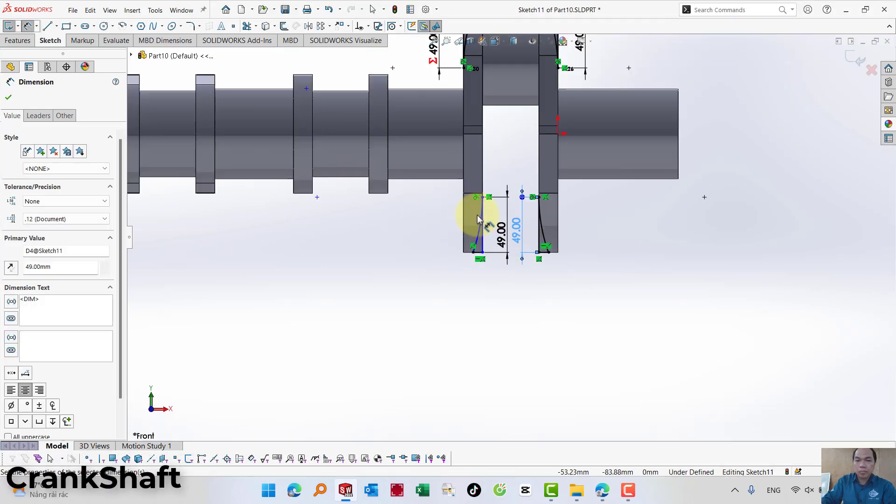
{"action": "scroll", "coordinate": [477, 215], "scroll_direction": "up", "scroll_amount": 3}
{"action": "scroll", "coordinate": [474, 212], "scroll_direction": "up", "scroll_amount": 3}
{"action": "scroll", "coordinate": [357, 250], "scroll_direction": "down", "scroll_amount": 3}
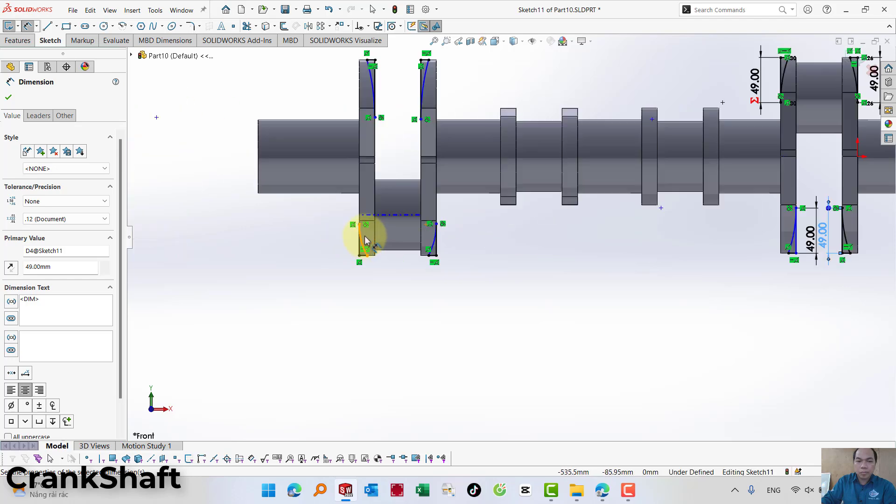
{"action": "scroll", "coordinate": [364, 236], "scroll_direction": "down", "scroll_amount": 2}
{"action": "left_click", "coordinate": [373, 252]}
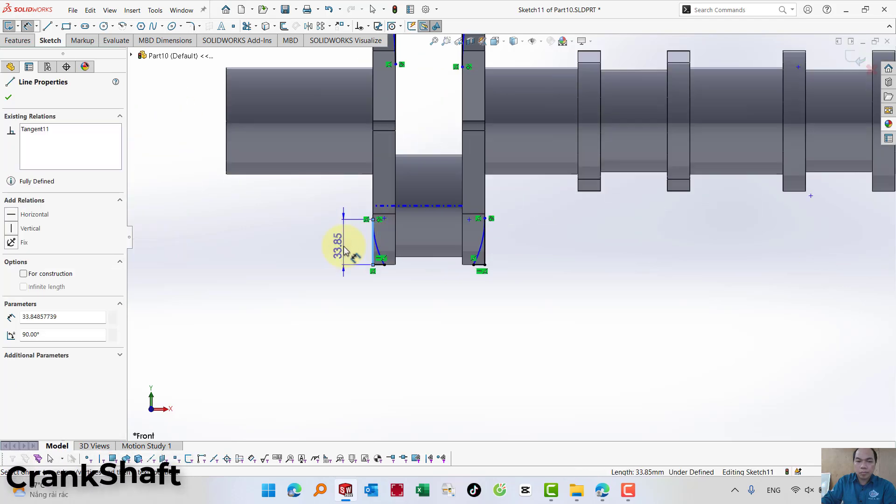
{"action": "left_click", "coordinate": [345, 251]}
{"action": "type", "text": "49"}
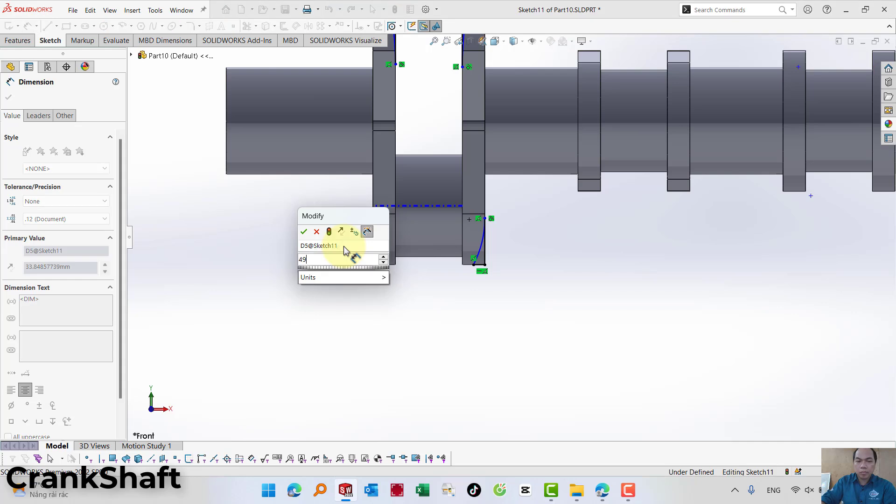
{"action": "key", "text": "Return"}
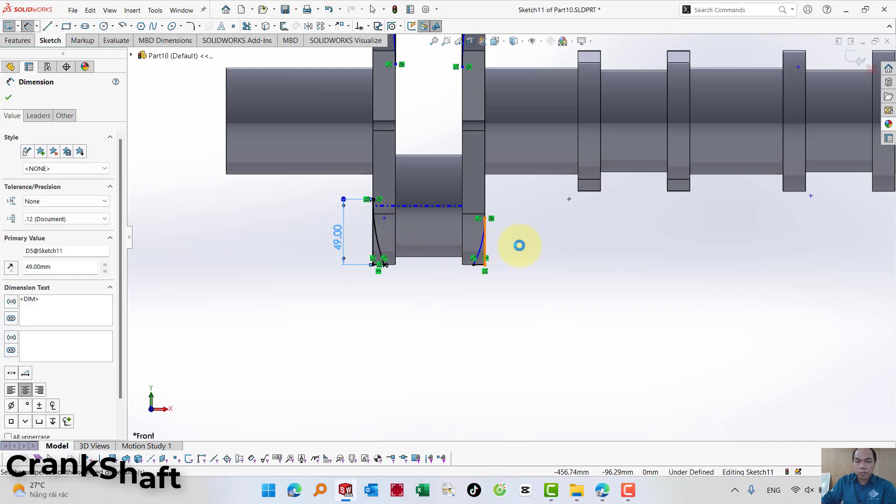
{"action": "left_click", "coordinate": [485, 241]}
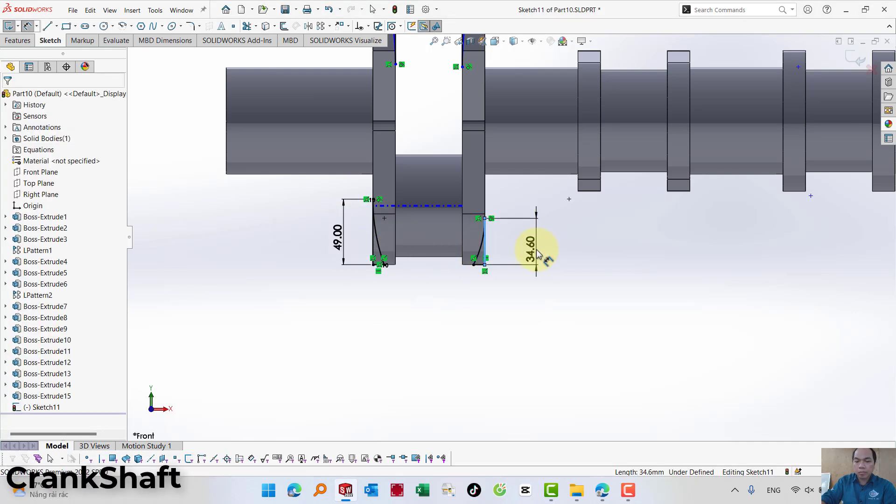
{"action": "left_click", "coordinate": [537, 254]}
{"action": "key", "text": "Return"}
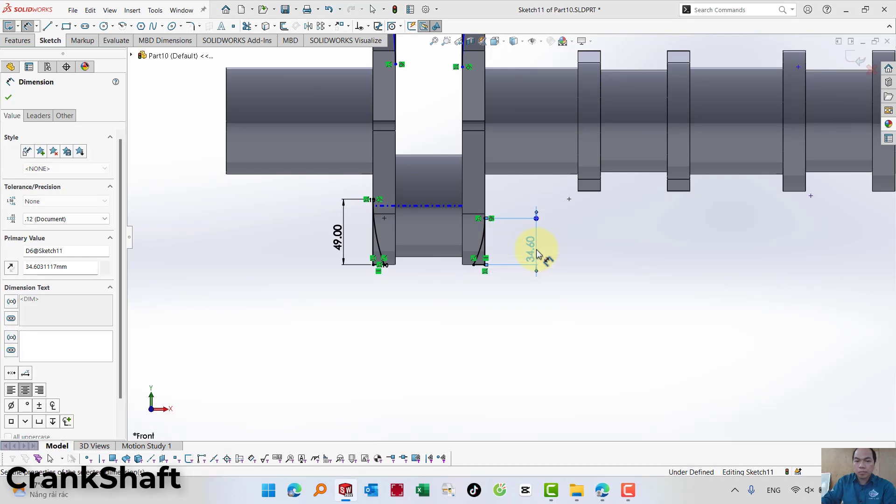
Dimension the upper web's vertical line and its opposite web's line at 49 mm.
{"action": "scroll", "coordinate": [532, 247], "scroll_direction": "up", "scroll_amount": 5}
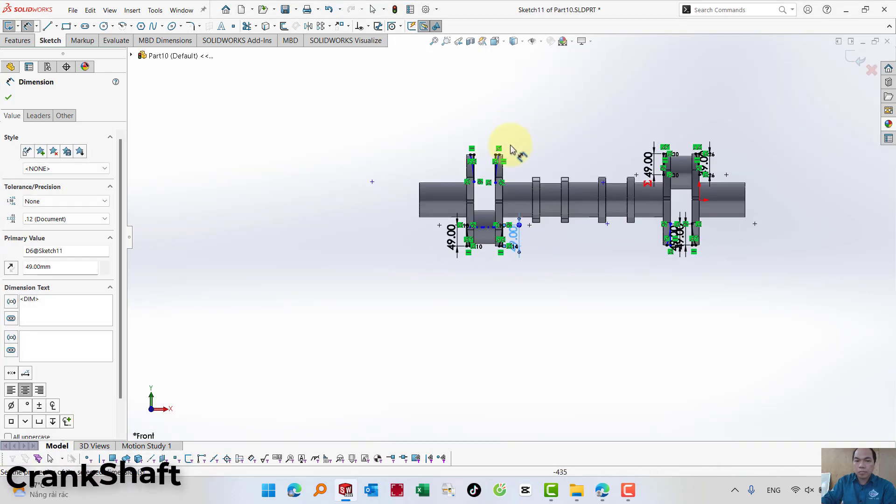
{"action": "scroll", "coordinate": [510, 148], "scroll_direction": "down", "scroll_amount": 3}
{"action": "scroll", "coordinate": [452, 207], "scroll_direction": "down", "scroll_amount": 2}
{"action": "scroll", "coordinate": [449, 207], "scroll_direction": "down", "scroll_amount": 2}
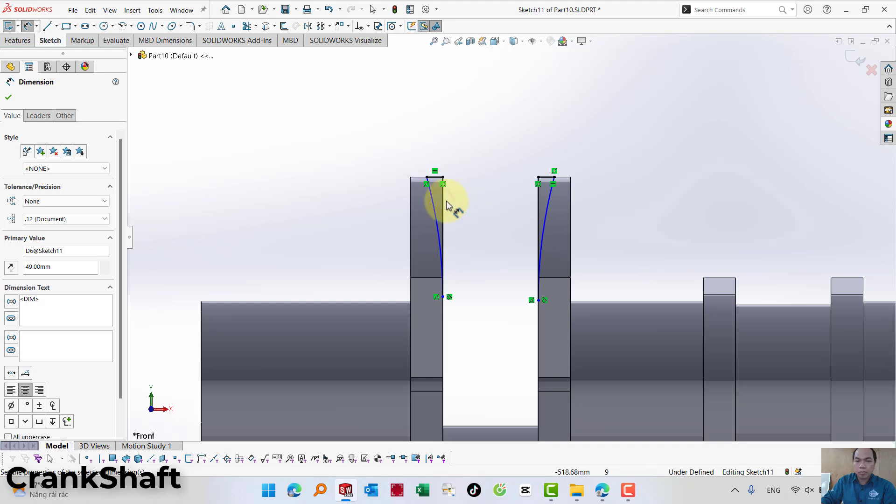
{"action": "left_click", "coordinate": [479, 234]}
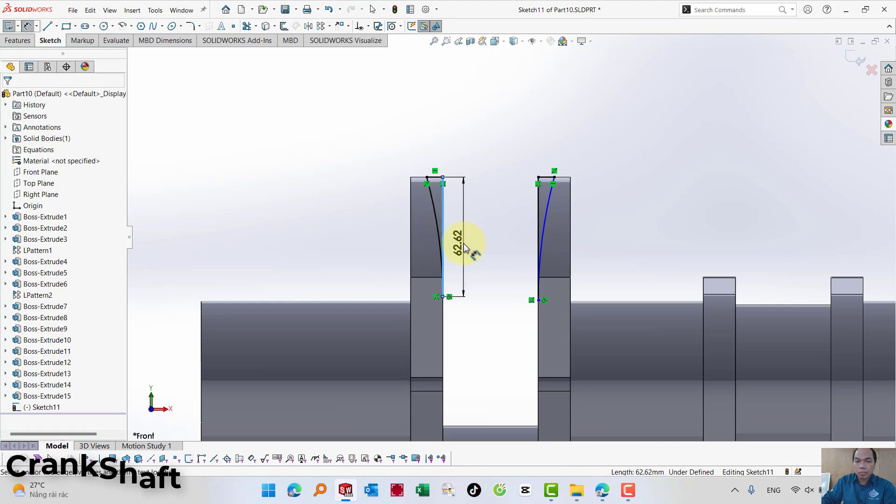
{"action": "left_click", "coordinate": [465, 245]}
{"action": "key", "text": "Return"}
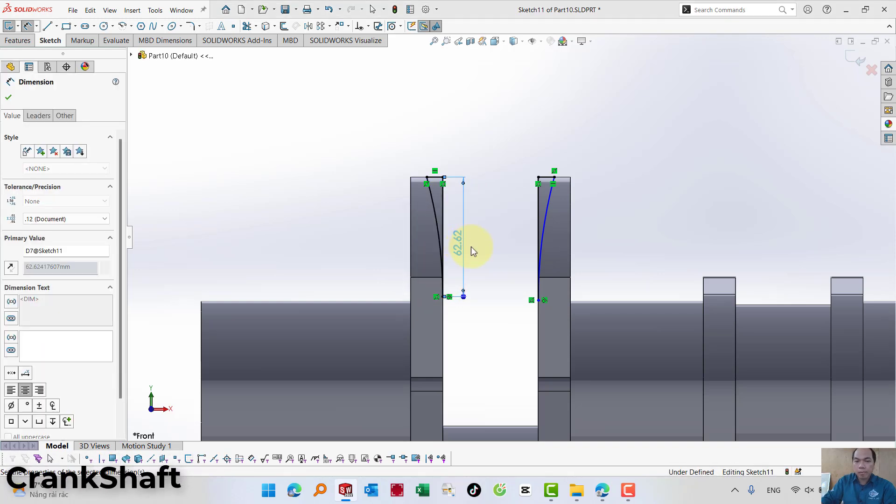
{"action": "left_click", "coordinate": [509, 232]}
{"action": "left_click", "coordinate": [511, 227]}
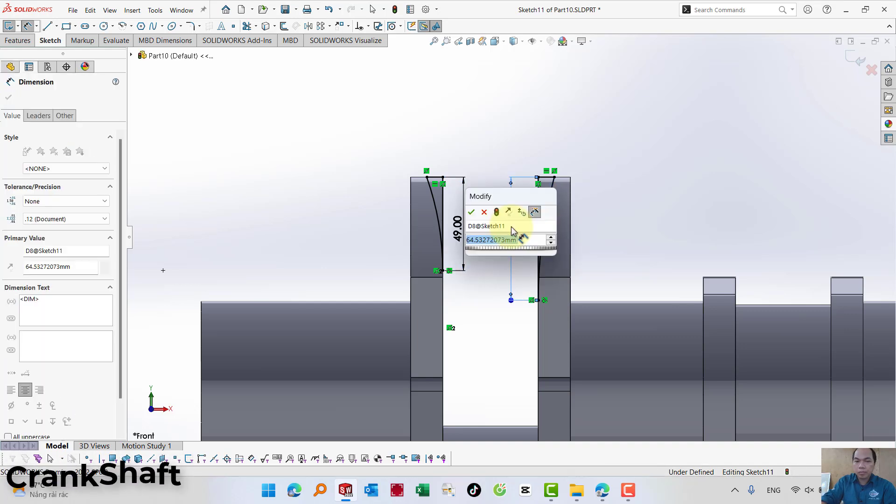
{"action": "key", "text": "Return"}
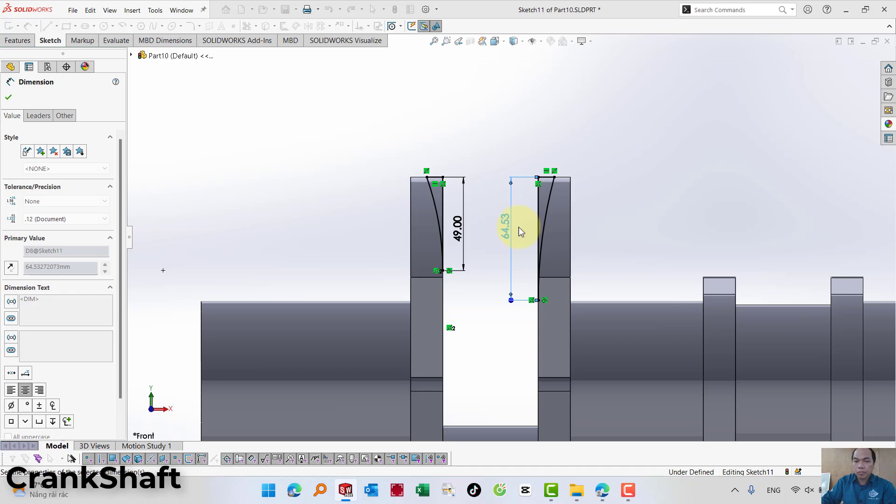
{"action": "scroll", "coordinate": [548, 239], "scroll_direction": "up", "scroll_amount": 3}
{"action": "scroll", "coordinate": [569, 261], "scroll_direction": "up", "scroll_amount": 3}
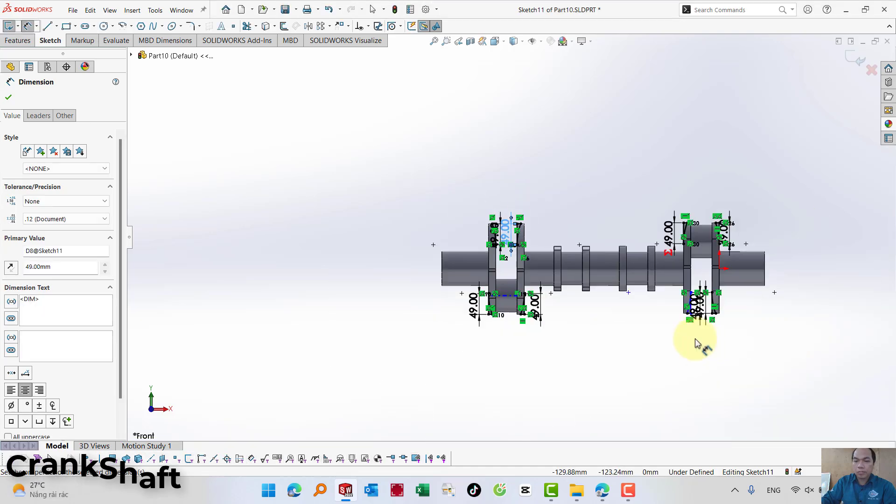
{"action": "scroll", "coordinate": [677, 299], "scroll_direction": "down", "scroll_amount": 2}
{"action": "scroll", "coordinate": [635, 266], "scroll_direction": "down", "scroll_amount": 3}
{"action": "scroll", "coordinate": [602, 245], "scroll_direction": "down", "scroll_amount": 3}
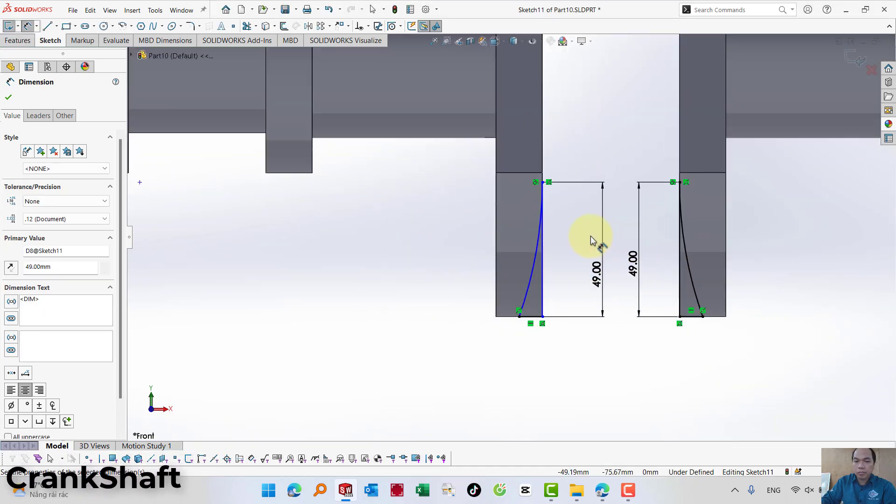
{"action": "scroll", "coordinate": [593, 240], "scroll_direction": "down", "scroll_amount": 2}
{"action": "scroll", "coordinate": [592, 241], "scroll_direction": "down", "scroll_amount": 2}
{"action": "left_click", "coordinate": [547, 237]}
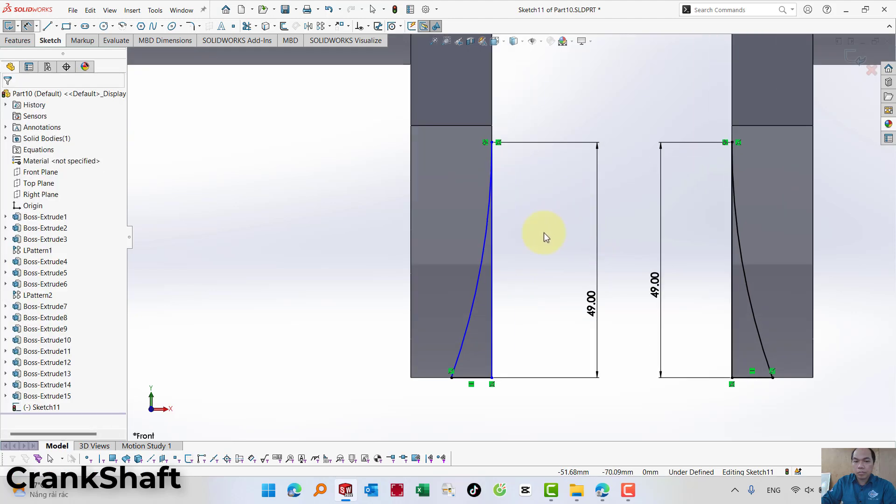
Give the slanted edge line a Vertical relation so the sketch becomes Fully Defined.
{"action": "left_click_drag", "start_coordinate": [451, 378], "coordinate": [442, 377]}
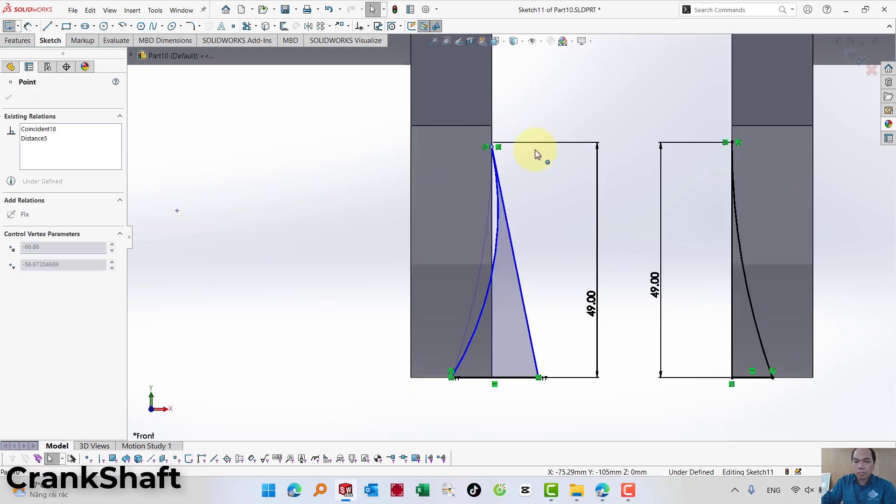
{"action": "left_click_drag", "start_coordinate": [538, 147], "coordinate": [540, 153]}
{"action": "left_click", "coordinate": [561, 284]}
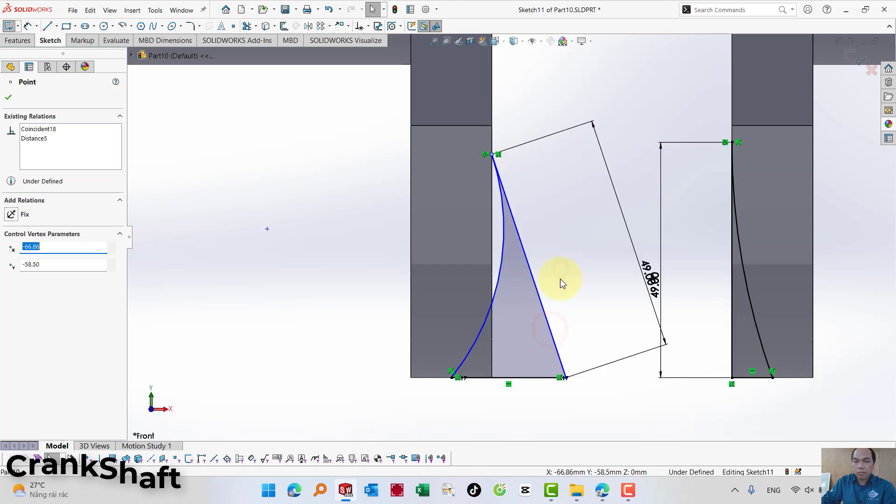
{"action": "left_click", "coordinate": [546, 330]}
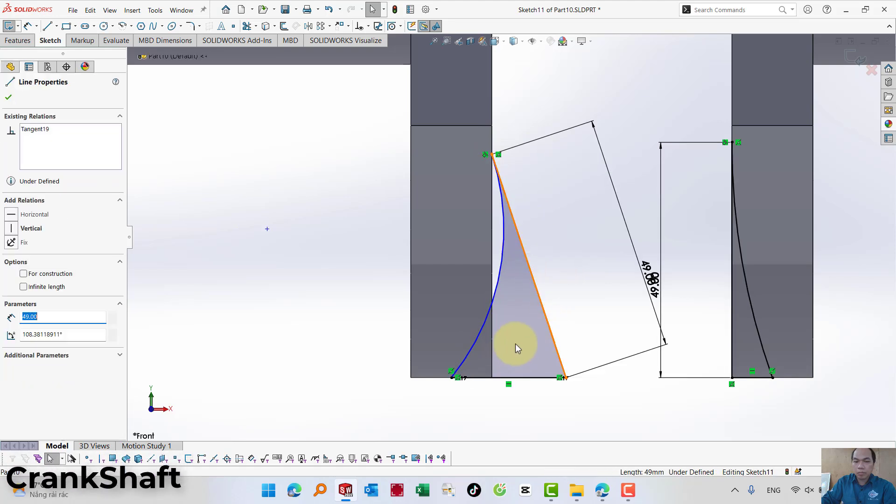
{"action": "left_click", "coordinate": [11, 229]}
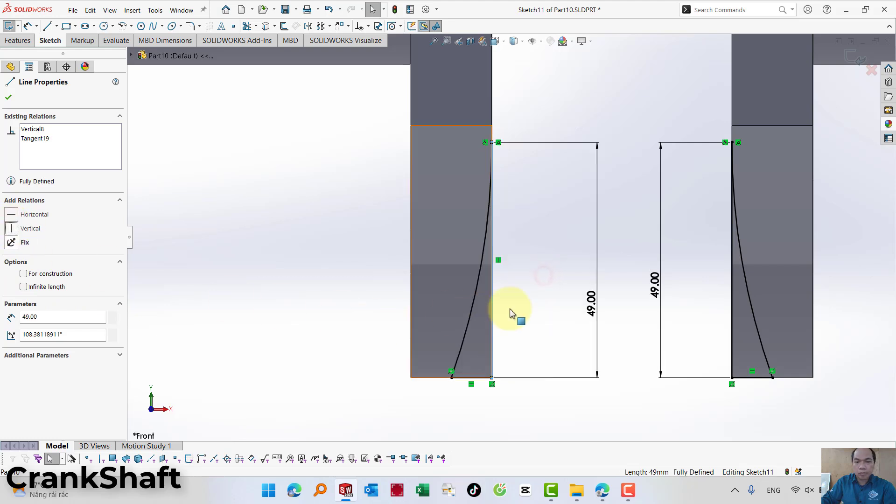
{"action": "left_click", "coordinate": [544, 279]}
{"action": "scroll", "coordinate": [544, 279], "scroll_direction": "up", "scroll_amount": 2}
{"action": "scroll", "coordinate": [537, 262], "scroll_direction": "up", "scroll_amount": 3}
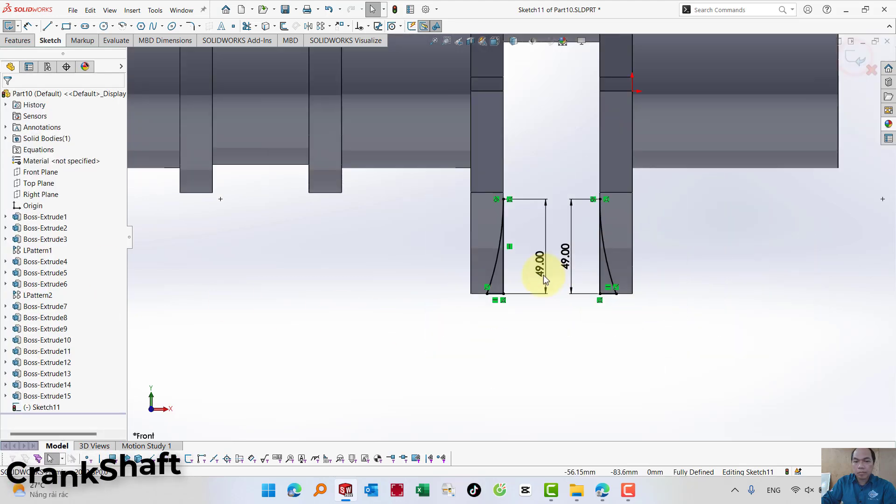
Exit Sketch11 and cut its profiles Through All - Both, creating Cut-Extrude1.
{"action": "left_click", "coordinate": [857, 60]}
{"action": "scroll", "coordinate": [684, 227], "scroll_direction": "up", "scroll_amount": 5}
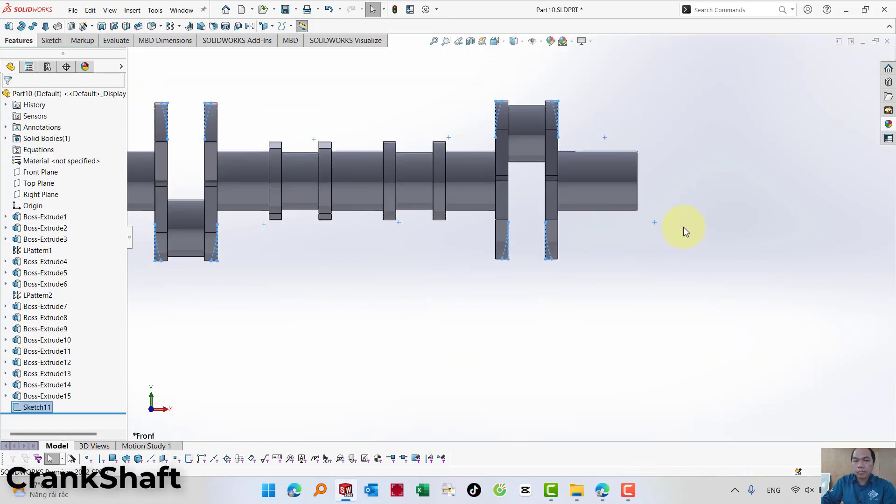
{"action": "middle_click_drag", "start_coordinate": [683, 227], "coordinate": [720, 250]}
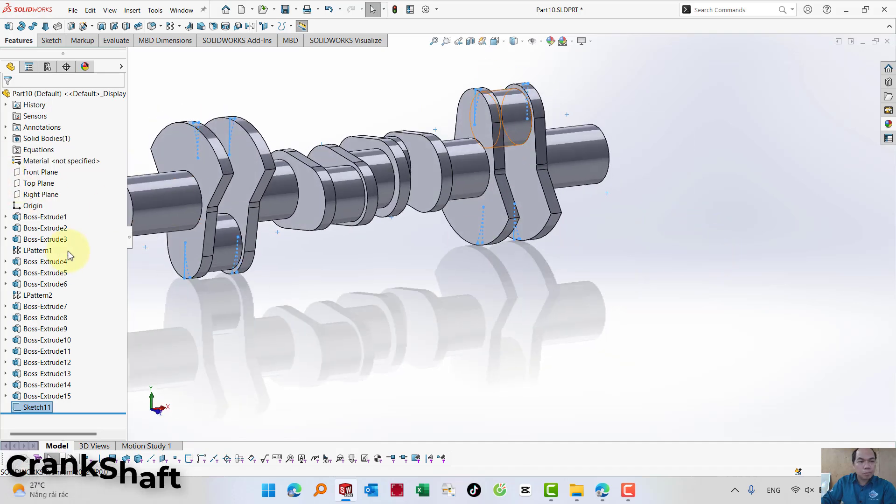
{"action": "left_click", "coordinate": [9, 28]}
{"action": "key", "text": "Escape"}
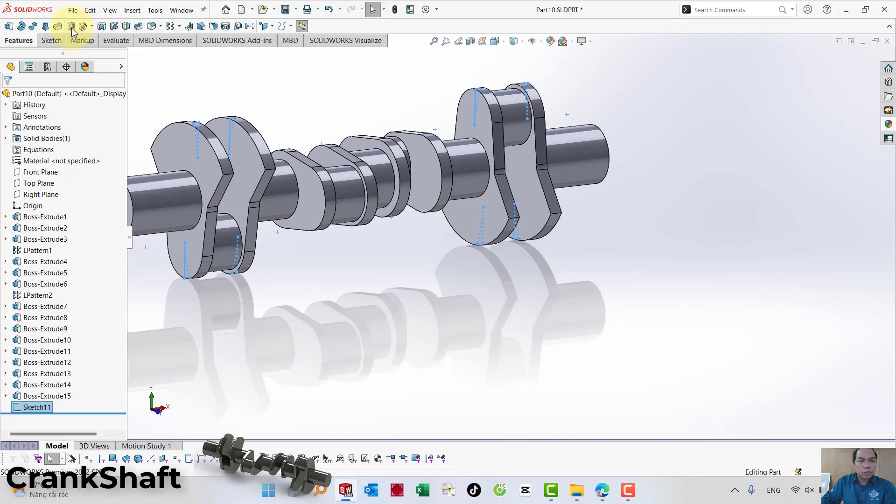
{"action": "left_click", "coordinate": [70, 26]}
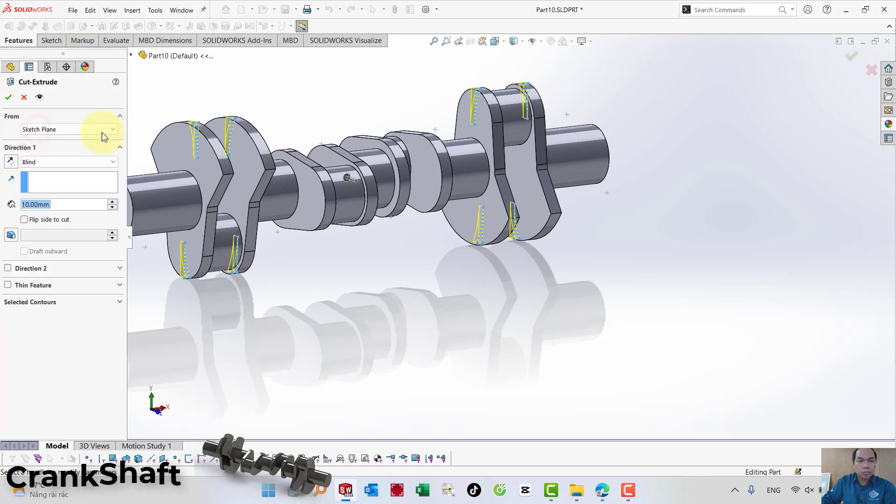
{"action": "left_click", "coordinate": [39, 131]}
{"action": "left_click", "coordinate": [37, 165]}
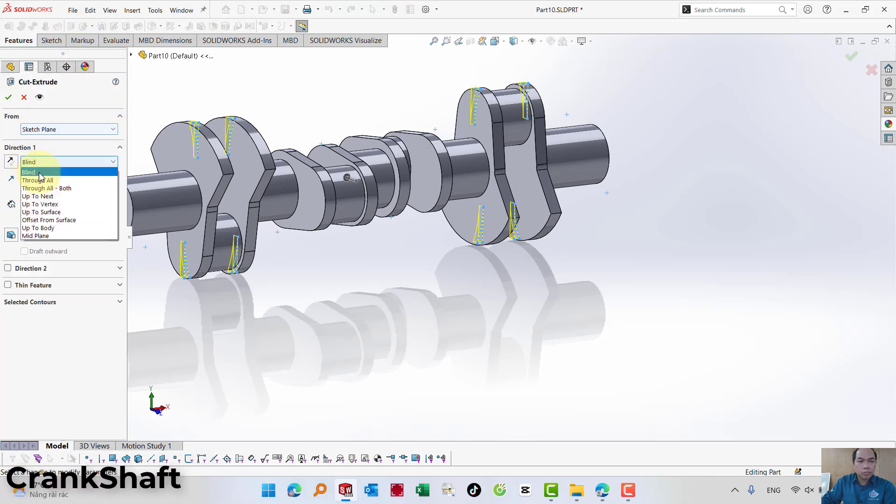
{"action": "left_click", "coordinate": [37, 182]}
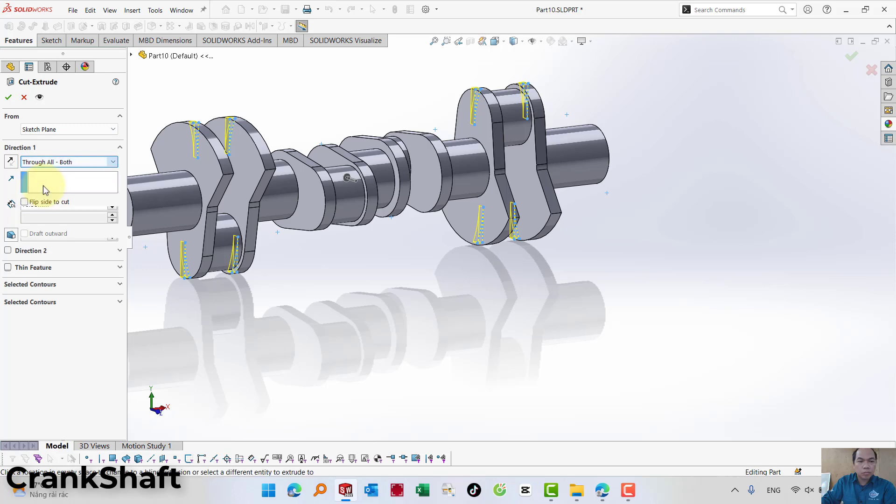
{"action": "left_click", "coordinate": [9, 97]}
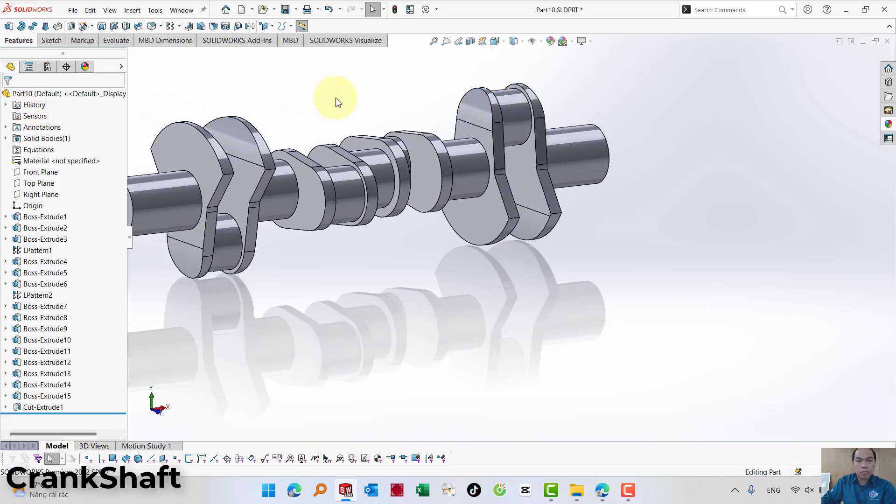
{"action": "middle_click_drag", "start_coordinate": [335, 98], "coordinate": [296, 89]}
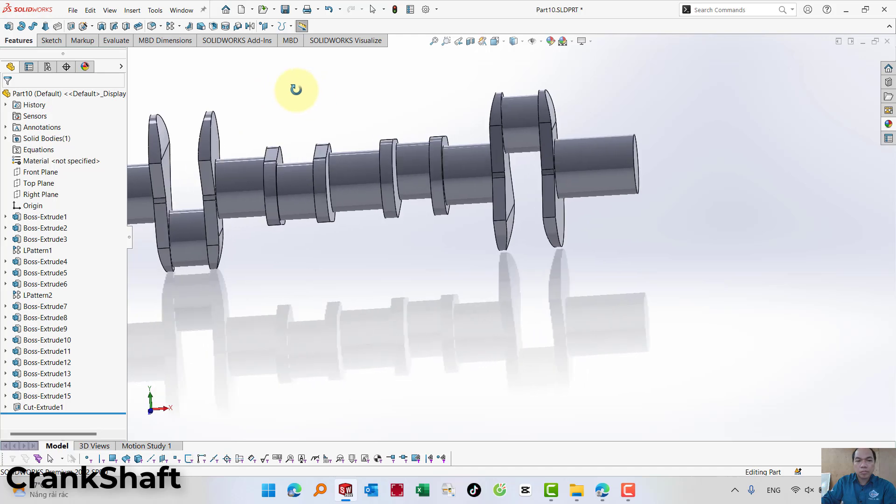
Start a new sketch on the Top Plane and view it Normal To.
{"action": "left_click", "coordinate": [22, 184]}
{"action": "left_click", "coordinate": [51, 169]}
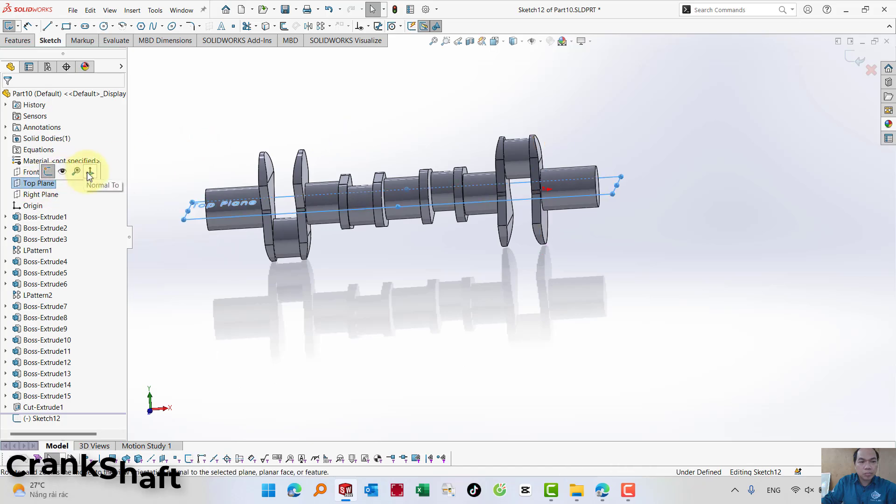
{"action": "left_click", "coordinate": [90, 171]}
{"action": "scroll", "coordinate": [494, 275], "scroll_direction": "down", "scroll_amount": 1}
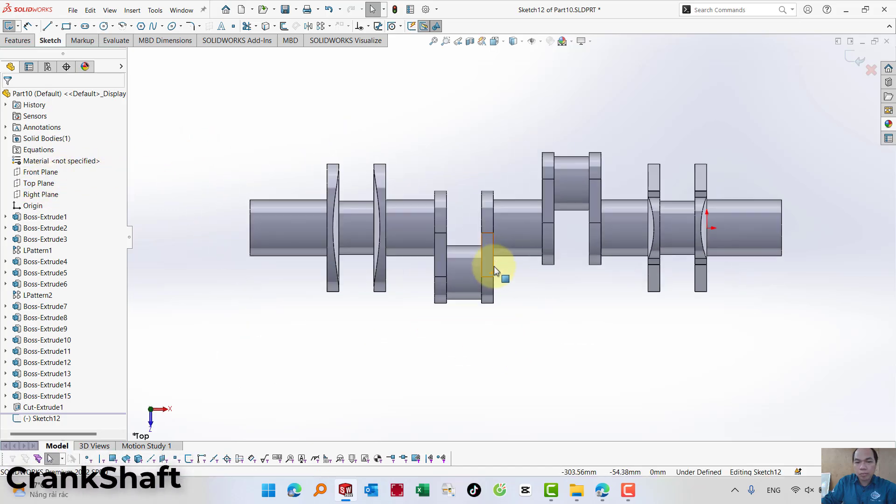
{"action": "scroll", "coordinate": [462, 219], "scroll_direction": "down", "scroll_amount": 3}
{"action": "scroll", "coordinate": [438, 168], "scroll_direction": "down", "scroll_amount": 2}
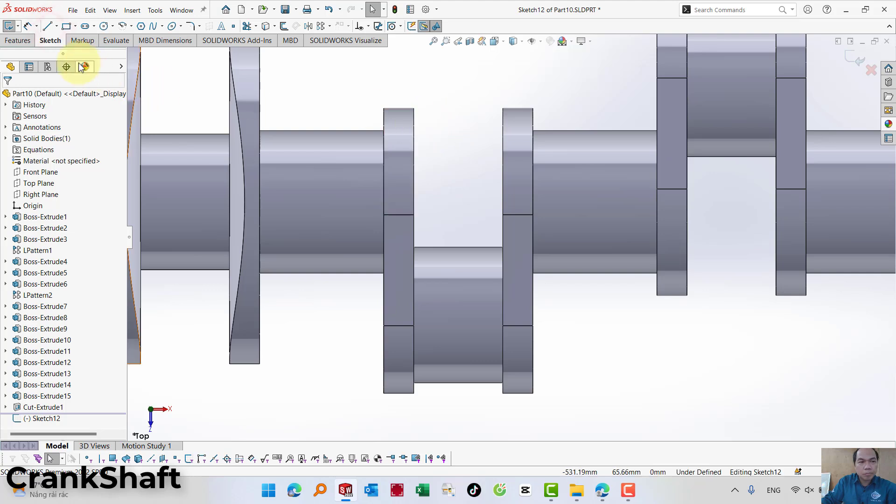
Draw closed line-and-tangent-arc profiles at the top corners of the first two webs.
{"action": "left_click", "coordinate": [49, 26]}
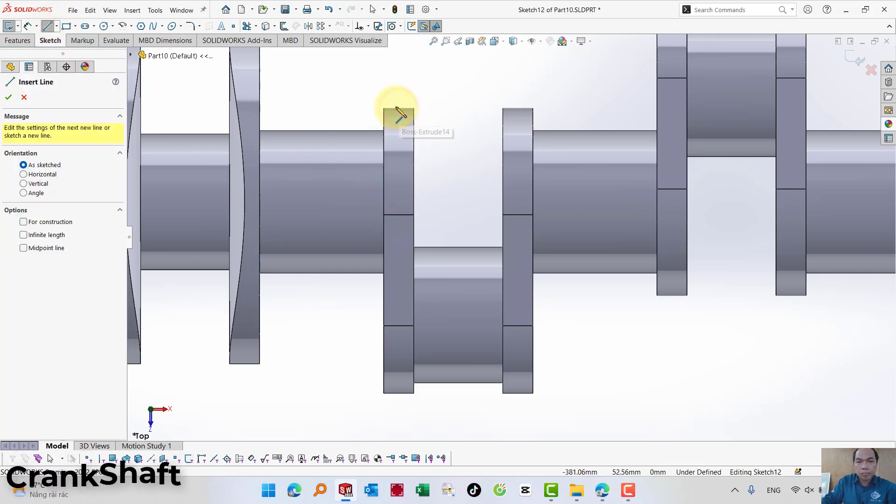
{"action": "left_click", "coordinate": [414, 108]}
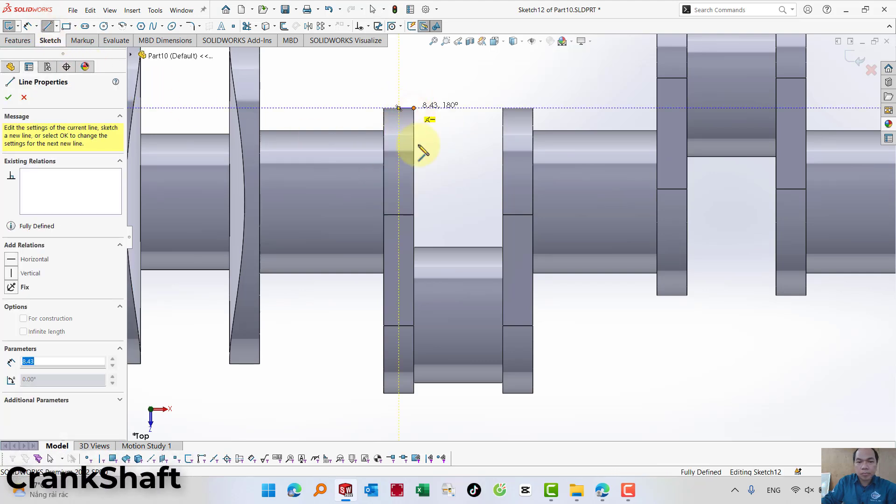
{"action": "left_click", "coordinate": [413, 215]}
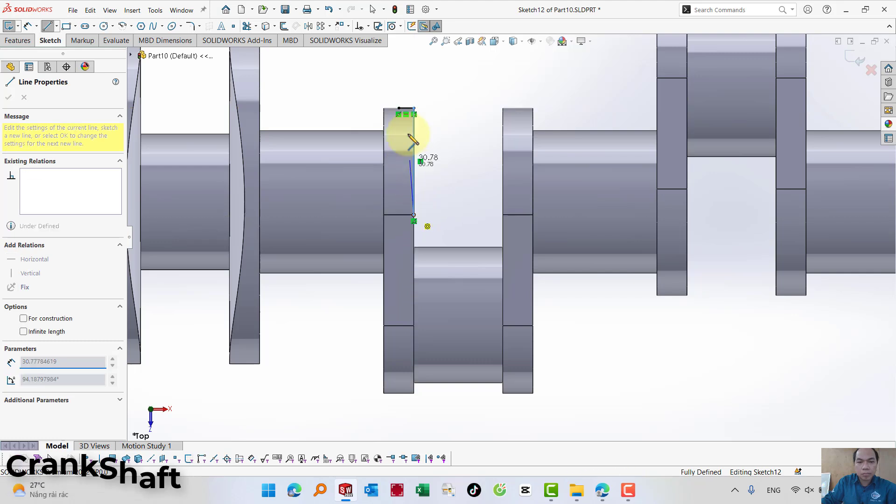
{"action": "left_click", "coordinate": [399, 108]}
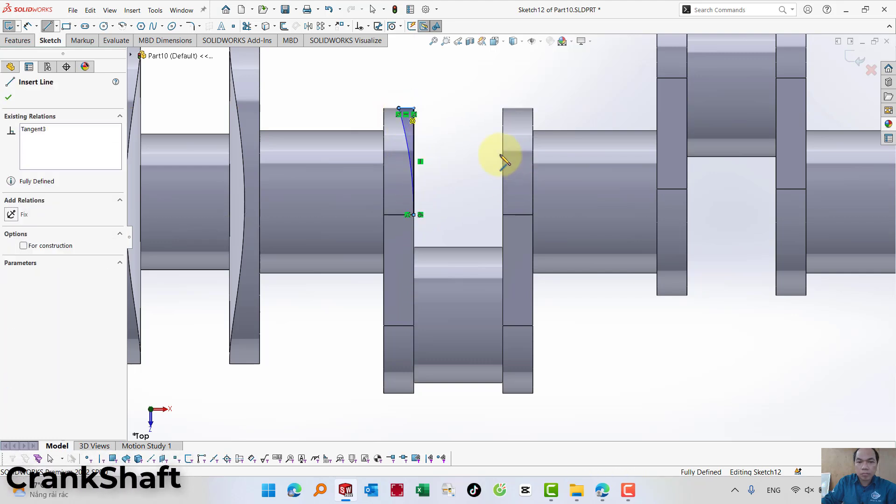
{"action": "left_click", "coordinate": [516, 109]}
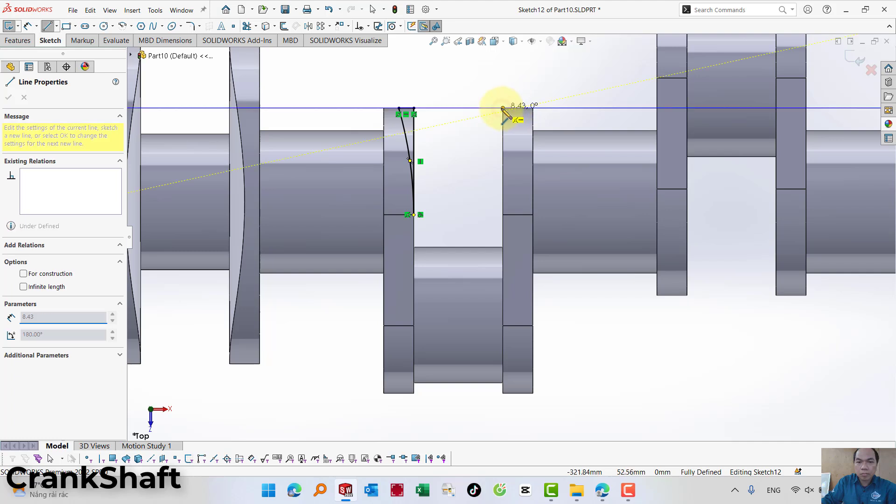
{"action": "left_click", "coordinate": [503, 109]}
{"action": "left_click", "coordinate": [502, 215]}
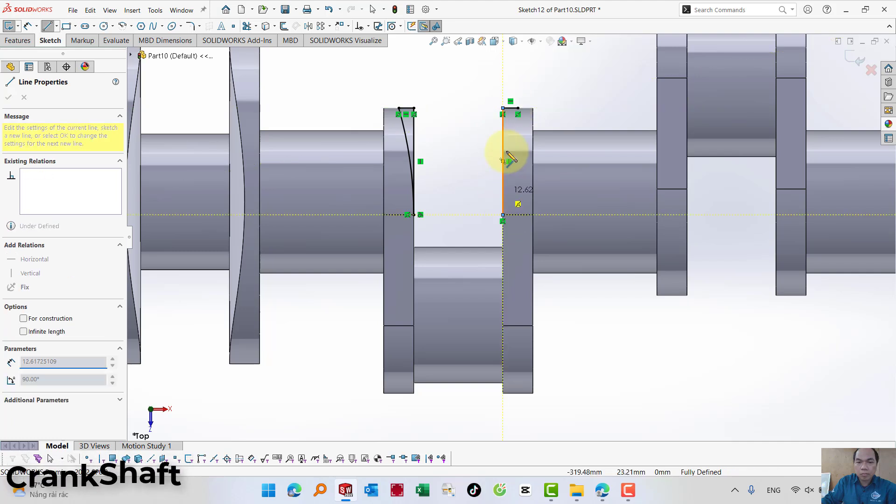
{"action": "key", "text": "a"}
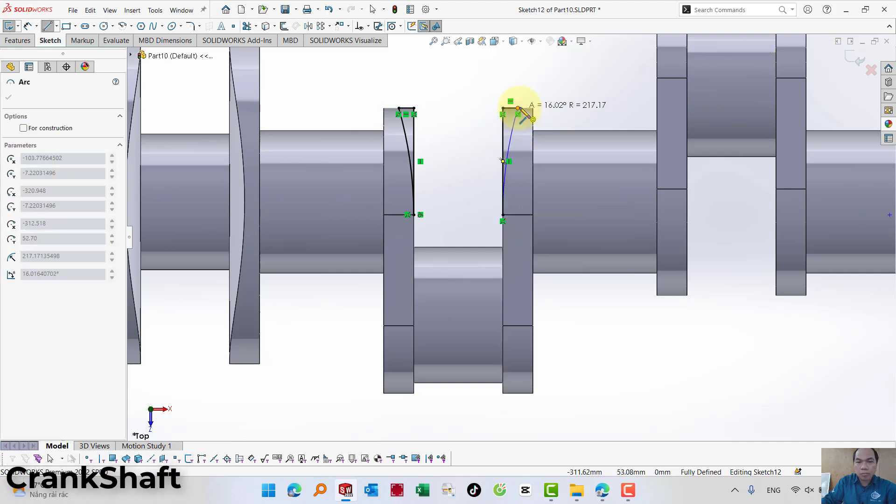
{"action": "double_click", "coordinate": [518, 109]}
{"action": "scroll", "coordinate": [455, 340], "scroll_direction": "up", "scroll_amount": 3}
{"action": "scroll", "coordinate": [448, 336], "scroll_direction": "down", "scroll_amount": 2}
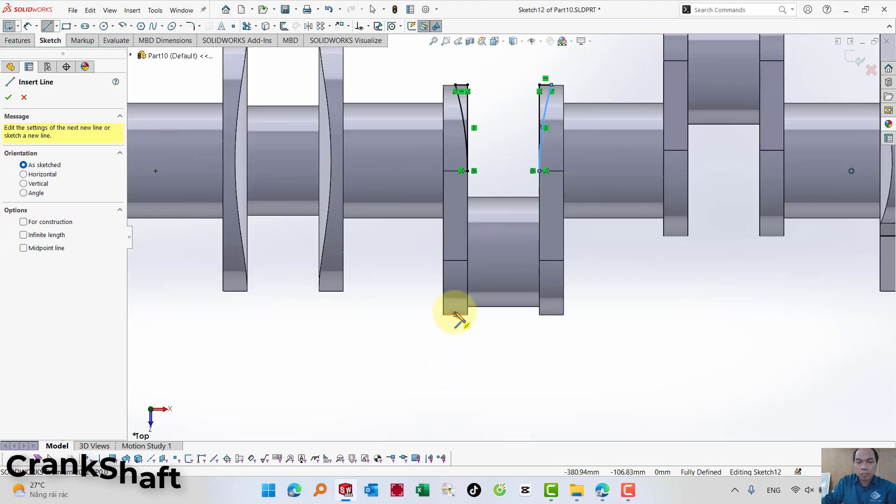
{"action": "scroll", "coordinate": [456, 317], "scroll_direction": "down", "scroll_amount": 2}
Draw line-and-arc profiles at the bottom corners of the same two webs.
{"action": "left_click", "coordinate": [460, 308]}
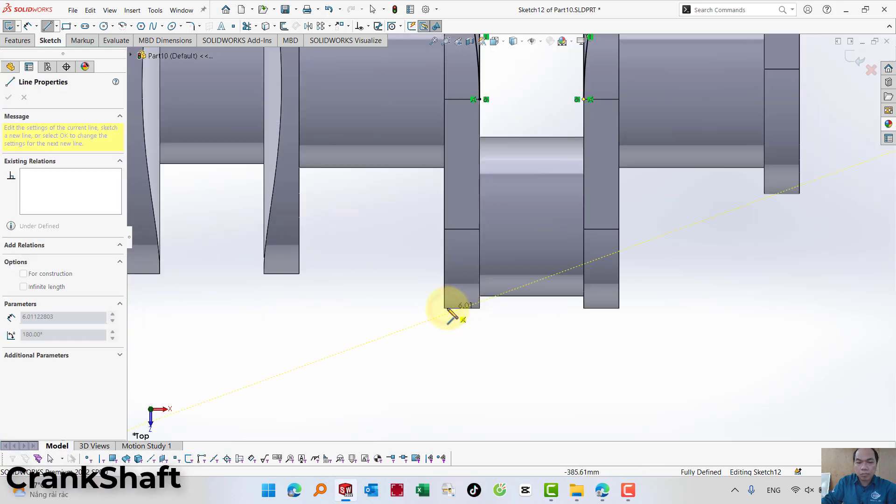
{"action": "left_click", "coordinate": [444, 308]}
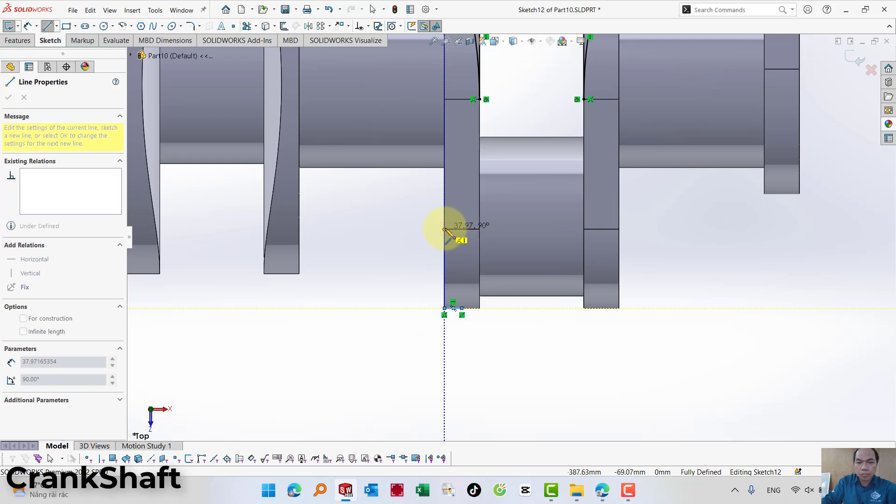
{"action": "left_click", "coordinate": [445, 230]}
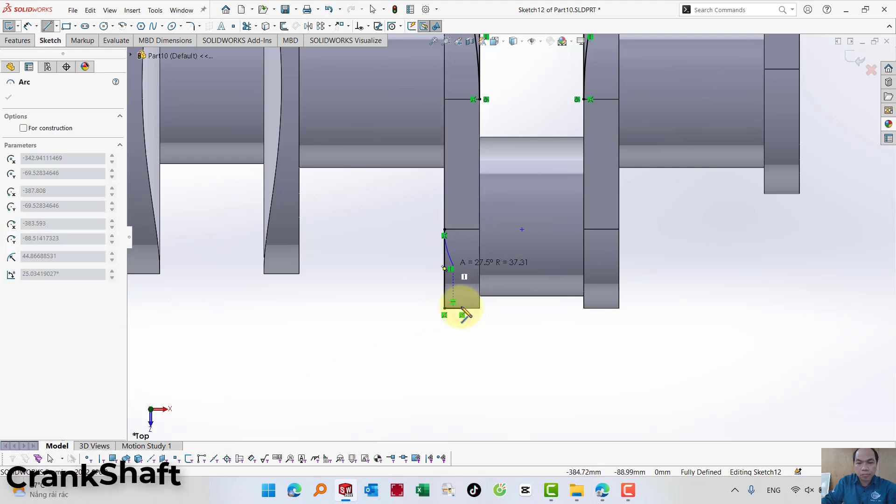
{"action": "left_click", "coordinate": [462, 308]}
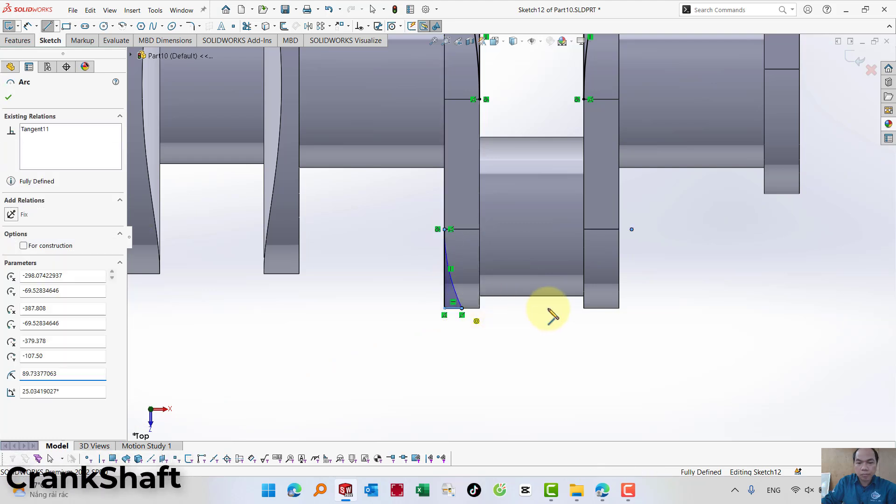
{"action": "left_click", "coordinate": [601, 308]}
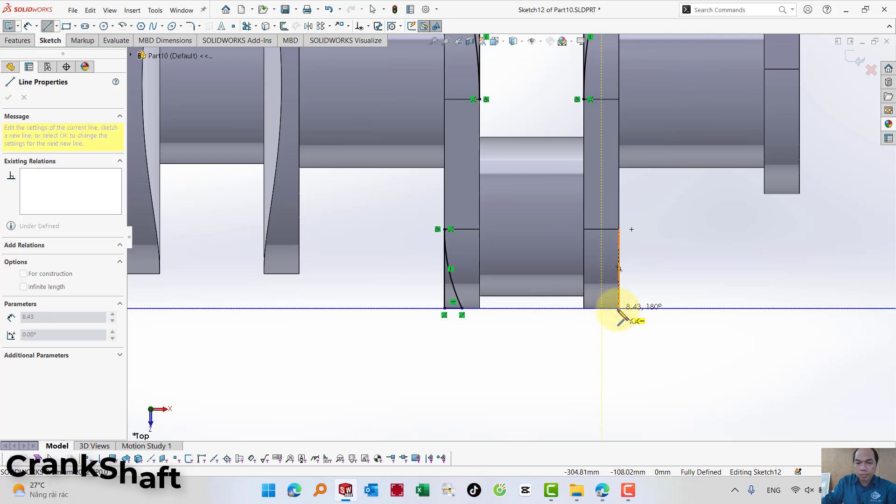
{"action": "left_click", "coordinate": [619, 308]}
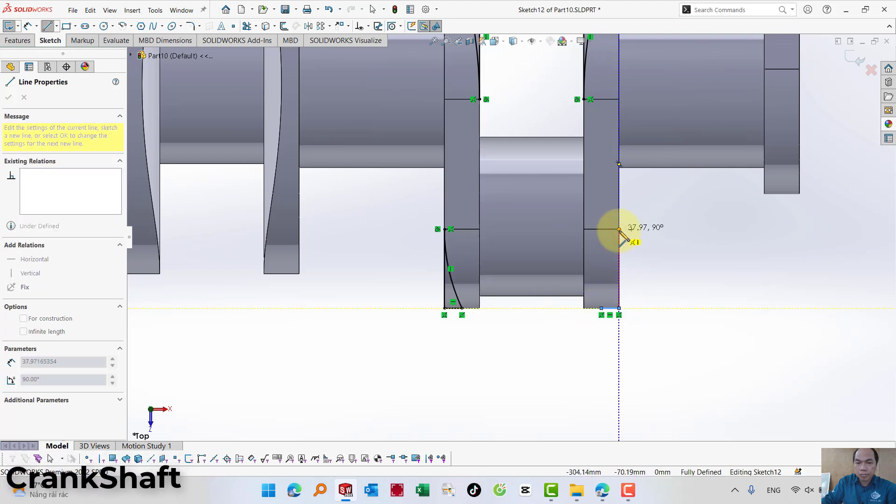
{"action": "left_click", "coordinate": [619, 229]}
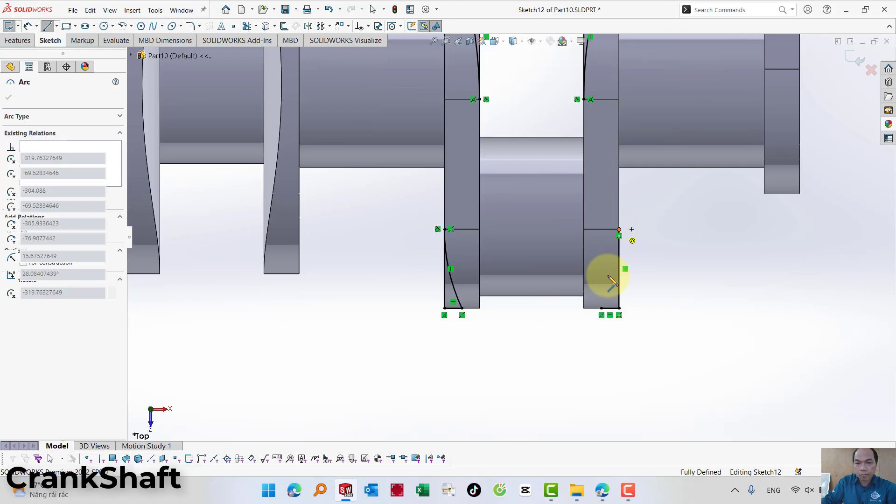
{"action": "left_click", "coordinate": [602, 309]}
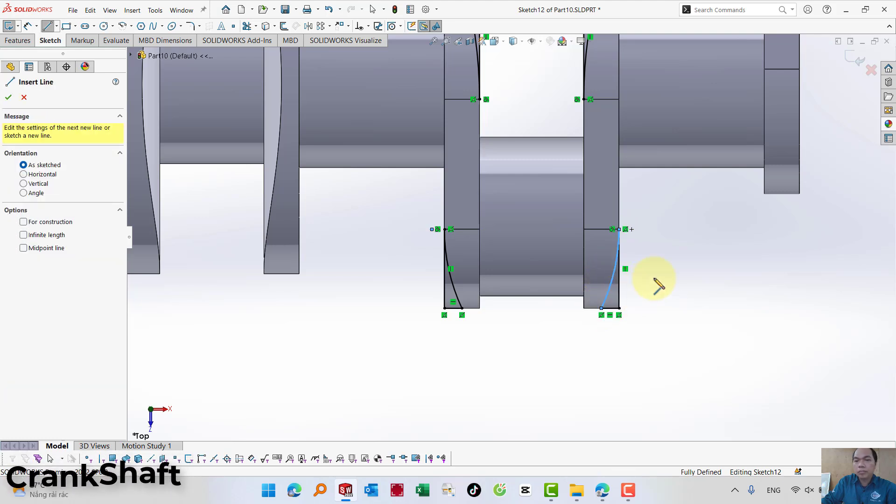
{"action": "key", "text": "z"}
{"action": "key", "text": "z"}
{"action": "key", "text": "z"}
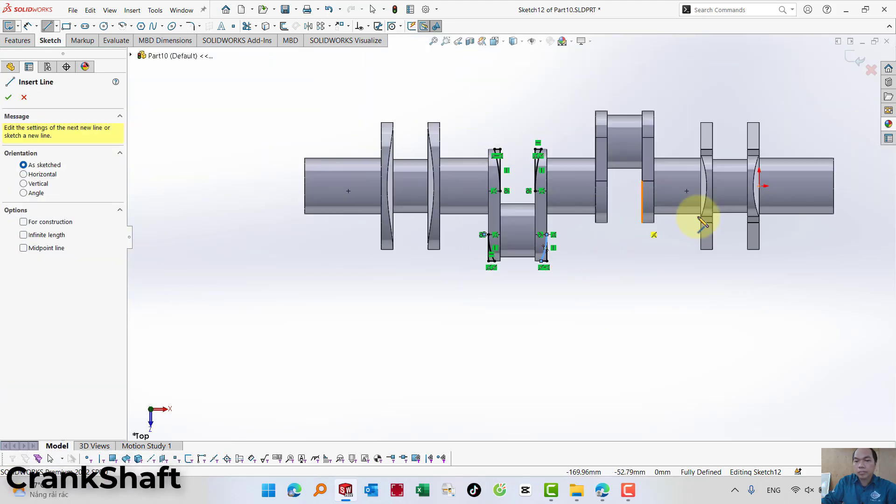
{"action": "scroll", "coordinate": [644, 176], "scroll_direction": "down", "scroll_amount": 1}
{"action": "scroll", "coordinate": [631, 198], "scroll_direction": "down", "scroll_amount": 3}
{"action": "scroll", "coordinate": [631, 199], "scroll_direction": "down", "scroll_amount": 2}
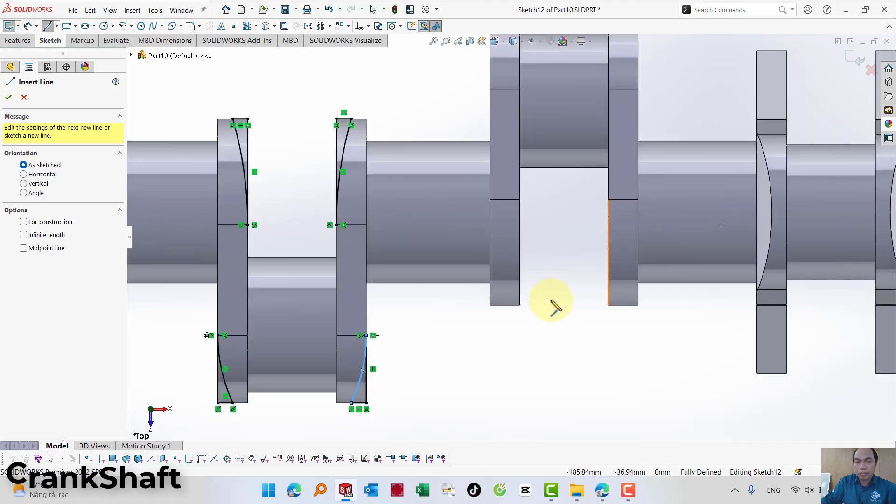
Draw line-and-arc profiles at the bottom corners of the left and right webs.
{"action": "left_click", "coordinate": [504, 305]}
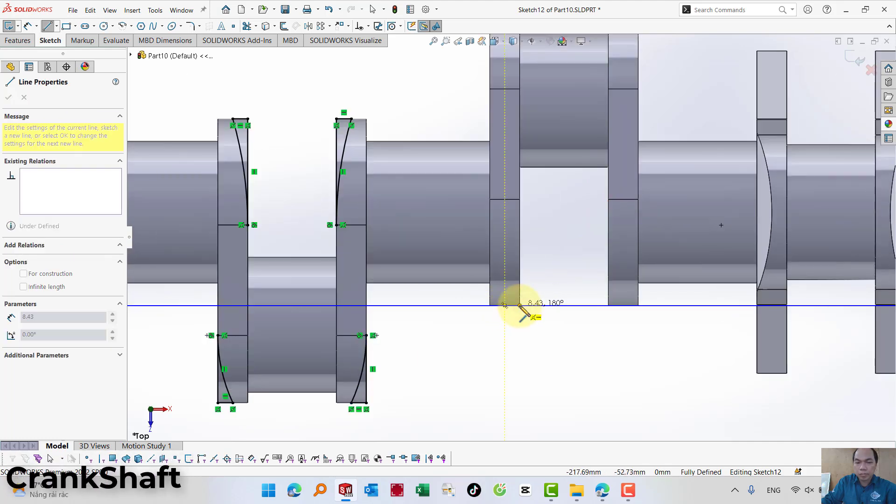
{"action": "left_click", "coordinate": [519, 305]}
{"action": "left_click", "coordinate": [520, 200]}
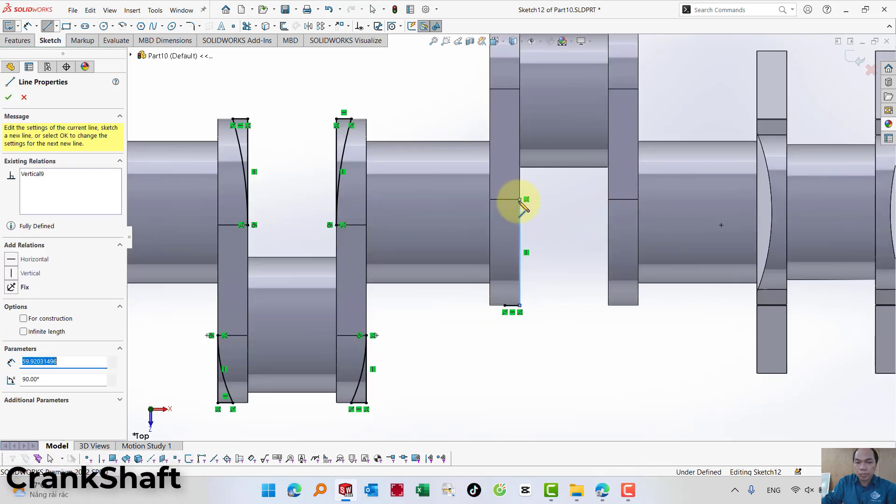
{"action": "left_click", "coordinate": [505, 306]}
{"action": "left_click", "coordinate": [611, 304]}
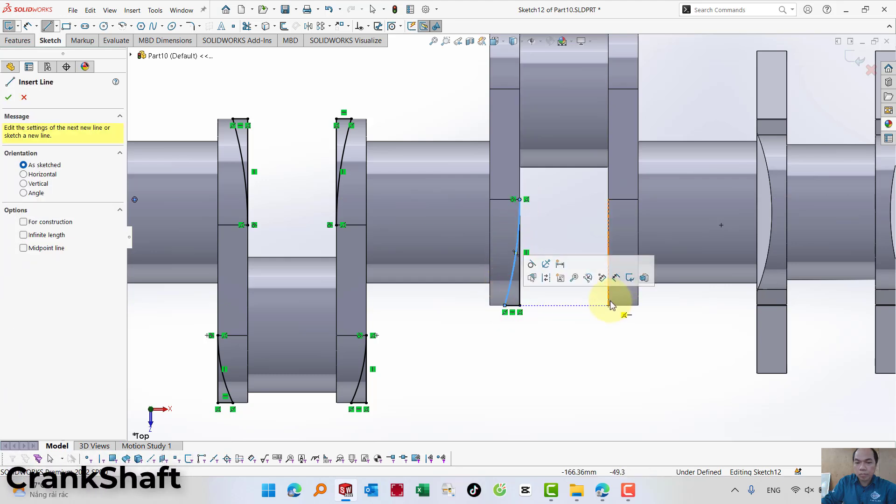
{"action": "left_click", "coordinate": [608, 305]}
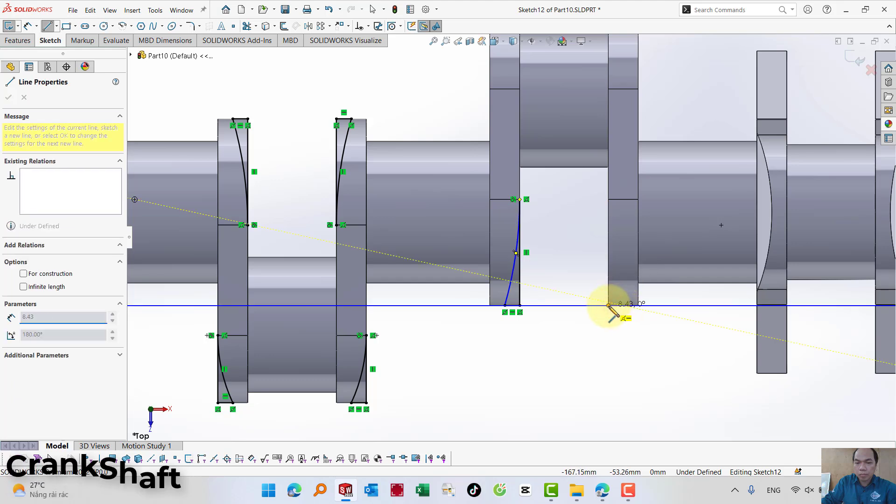
{"action": "left_click", "coordinate": [609, 199]}
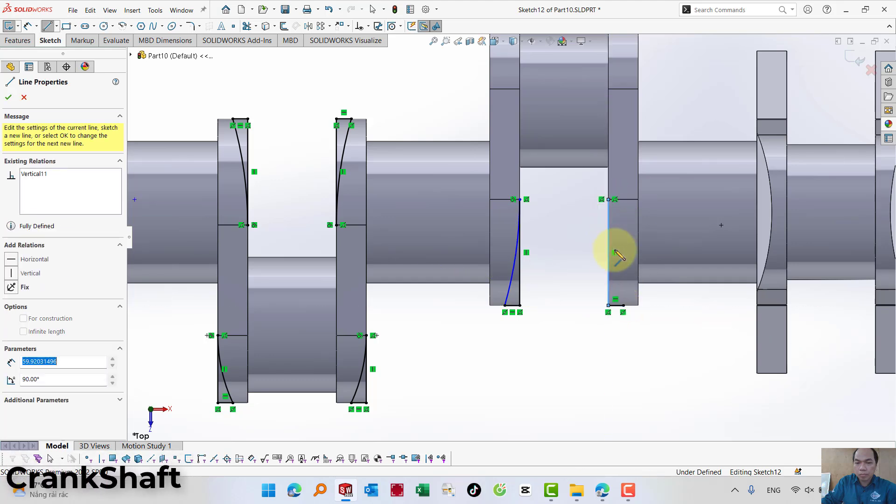
{"action": "left_click", "coordinate": [623, 306]}
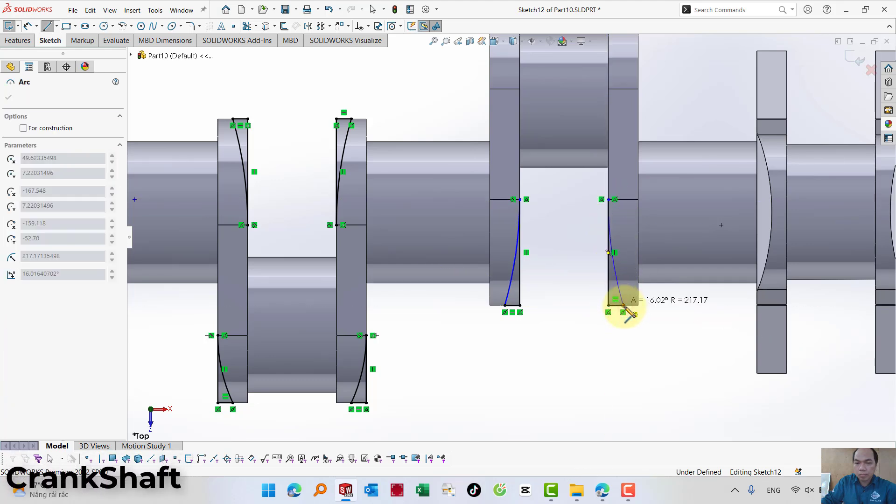
{"action": "left_click", "coordinate": [623, 306]}
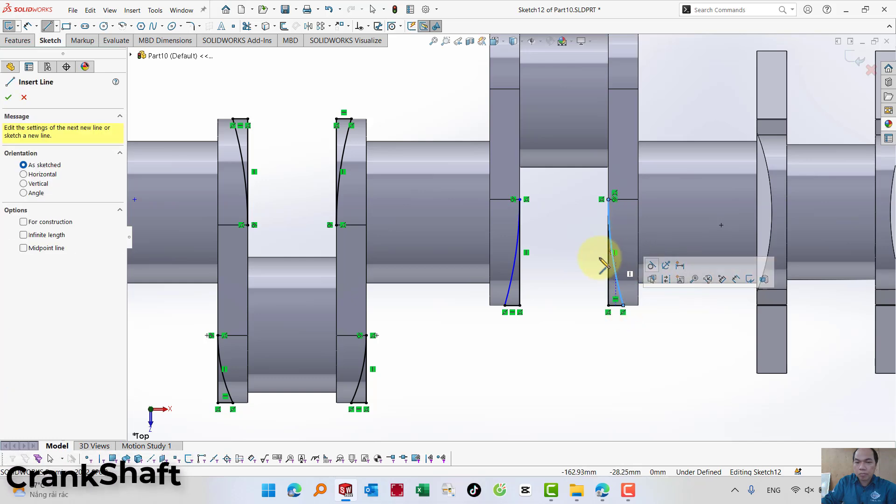
{"action": "scroll", "coordinate": [600, 260], "scroll_direction": "up", "scroll_amount": 3}
{"action": "scroll", "coordinate": [581, 240], "scroll_direction": "down", "scroll_amount": 2}
{"action": "scroll", "coordinate": [546, 196], "scroll_direction": "down", "scroll_amount": 2}
{"action": "scroll", "coordinate": [547, 192], "scroll_direction": "down", "scroll_amount": 1}
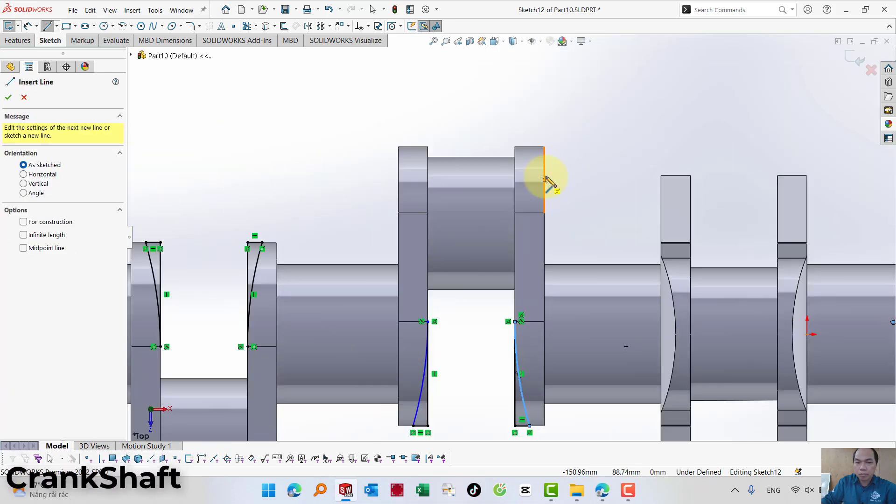
{"action": "scroll", "coordinate": [542, 179], "scroll_direction": "down", "scroll_amount": 1}
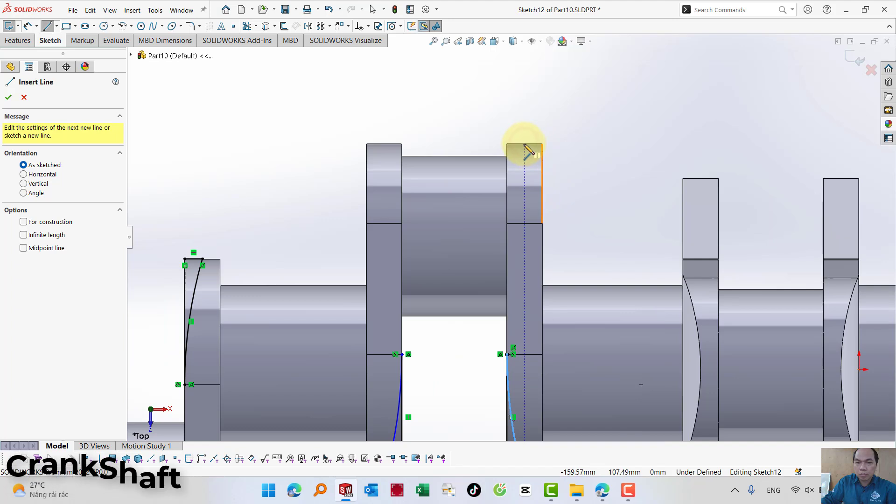
Draw line-and-arc profiles at the remaining top web corners, then stop drawing lines.
{"action": "left_click", "coordinate": [525, 144]}
{"action": "left_click", "coordinate": [542, 144]}
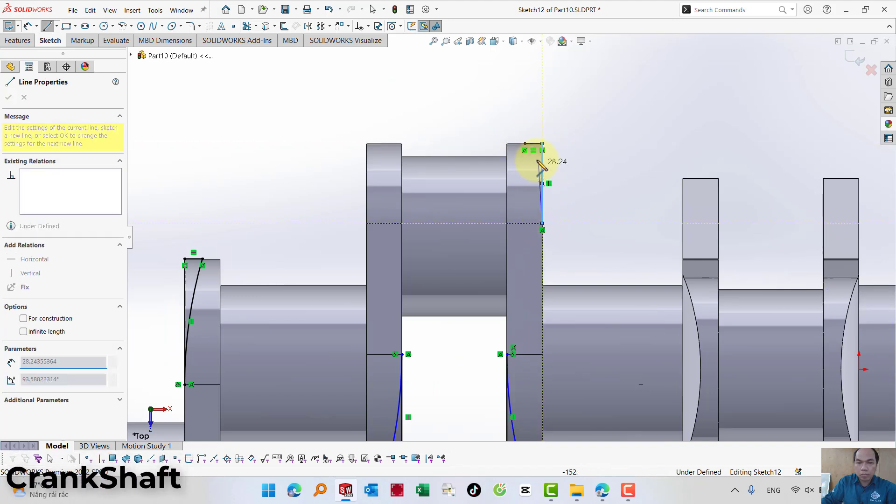
{"action": "left_click", "coordinate": [524, 145]}
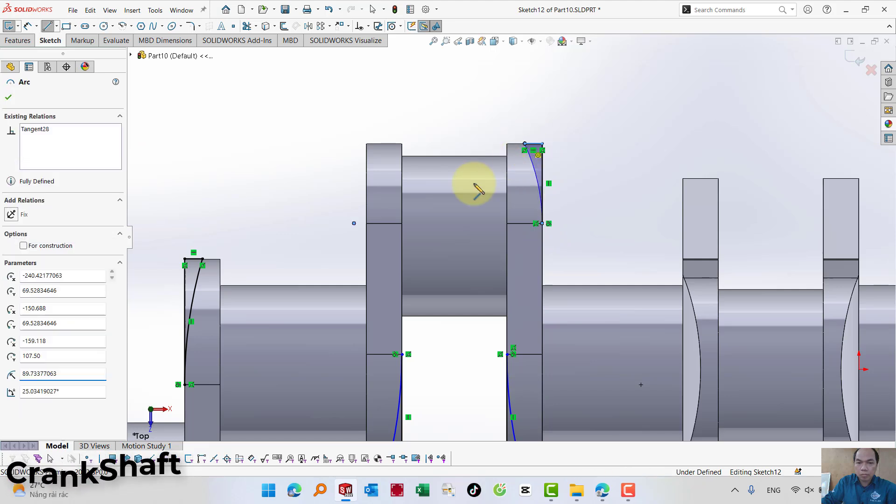
{"action": "left_click", "coordinate": [366, 144]}
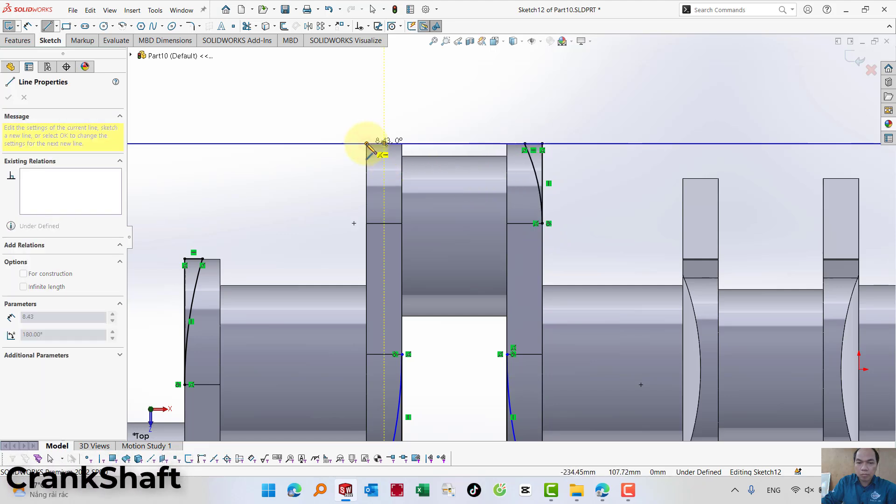
{"action": "left_click", "coordinate": [367, 223]}
{"action": "key", "text": "a"}
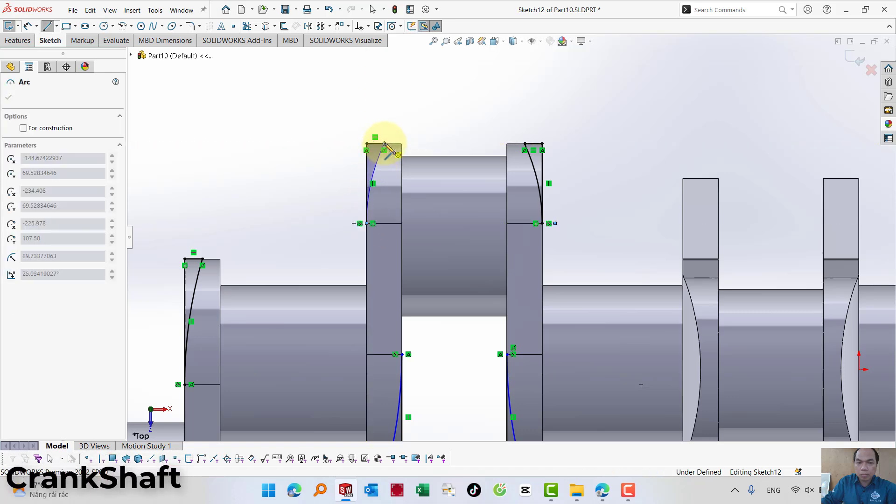
{"action": "double_click", "coordinate": [384, 144]}
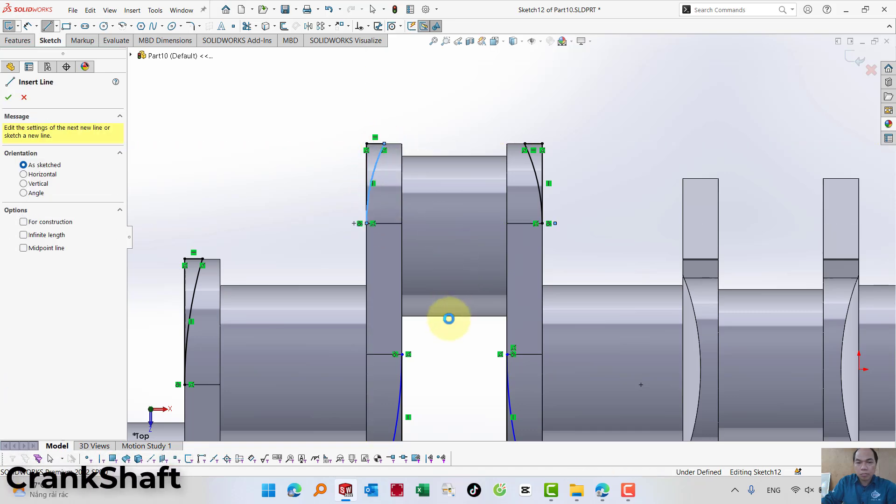
{"action": "key", "text": "Escape"}
{"action": "scroll", "coordinate": [450, 323], "scroll_direction": "up", "scroll_amount": 3}
{"action": "scroll", "coordinate": [453, 336], "scroll_direction": "down", "scroll_amount": 3}
Check whether the left and right curve endpoints in Sketch12 are attached to the webs.
{"action": "scroll", "coordinate": [459, 357], "scroll_direction": "down", "scroll_amount": 3}
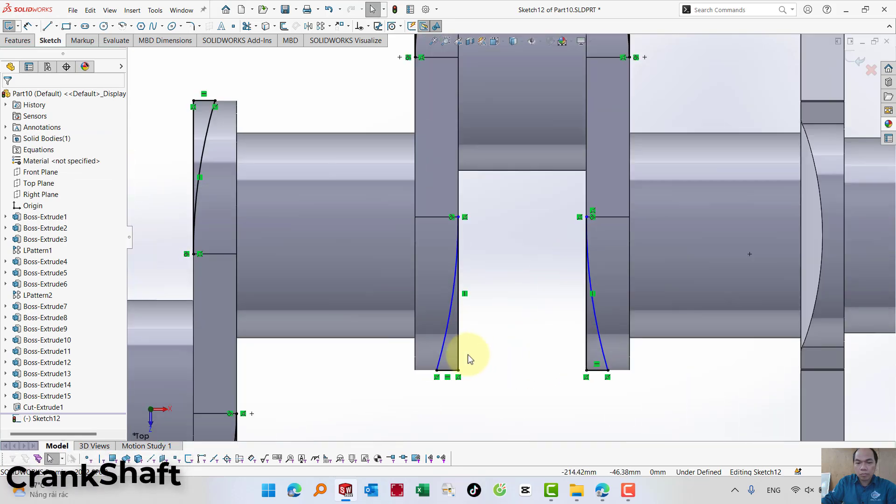
{"action": "scroll", "coordinate": [511, 326], "scroll_direction": "down", "scroll_amount": 1}
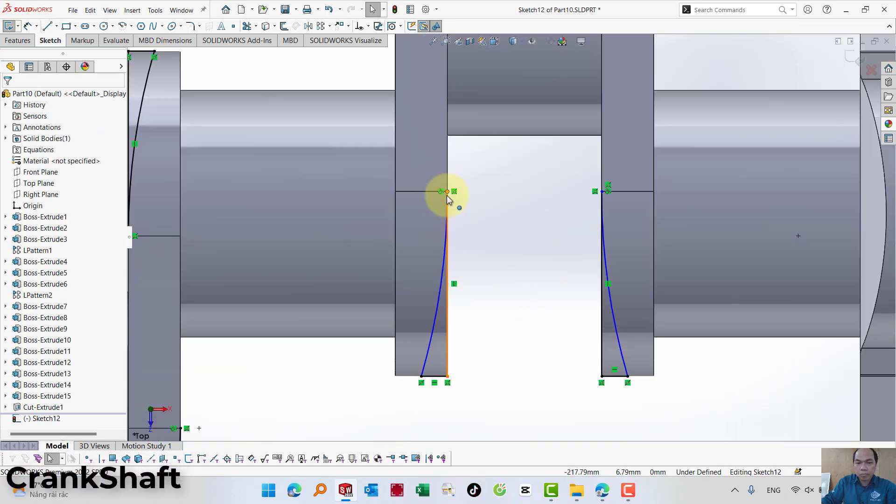
{"action": "left_click_drag", "start_coordinate": [447, 195], "coordinate": [446, 196]}
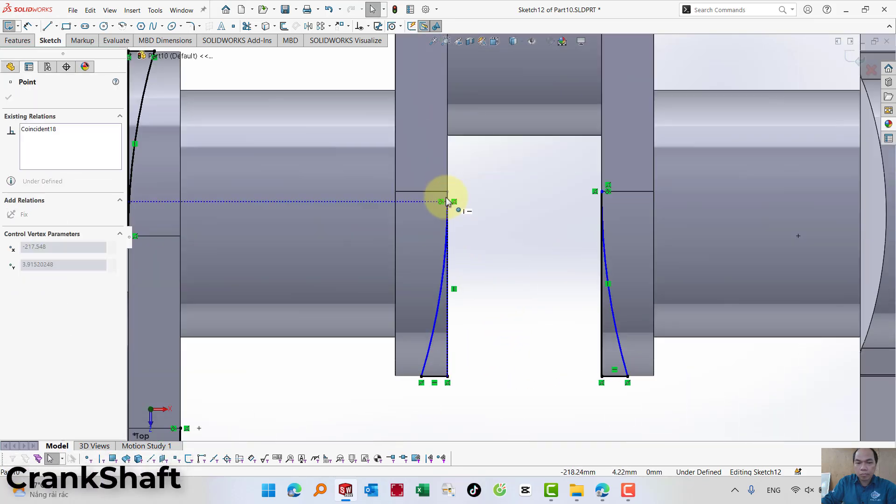
{"action": "left_click", "coordinate": [515, 252]}
{"action": "left_click_drag", "start_coordinate": [603, 192], "coordinate": [603, 199]}
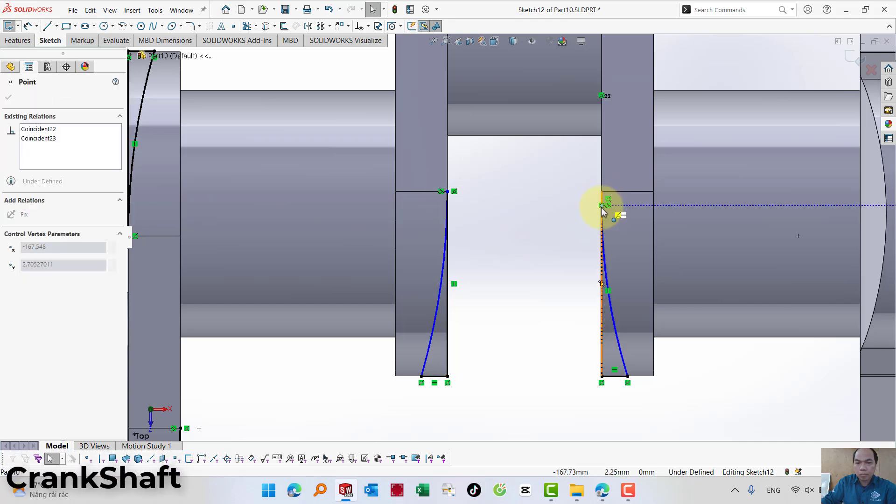
{"action": "left_click", "coordinate": [539, 276]}
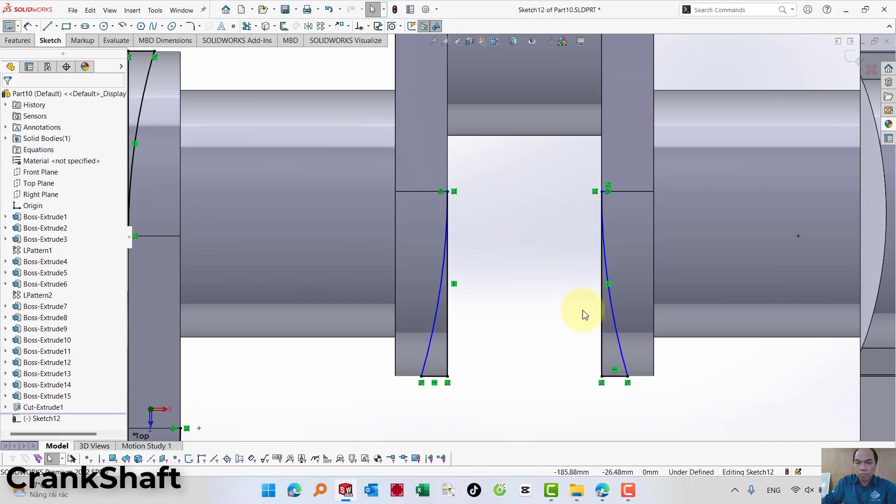
{"action": "left_click", "coordinate": [628, 378]}
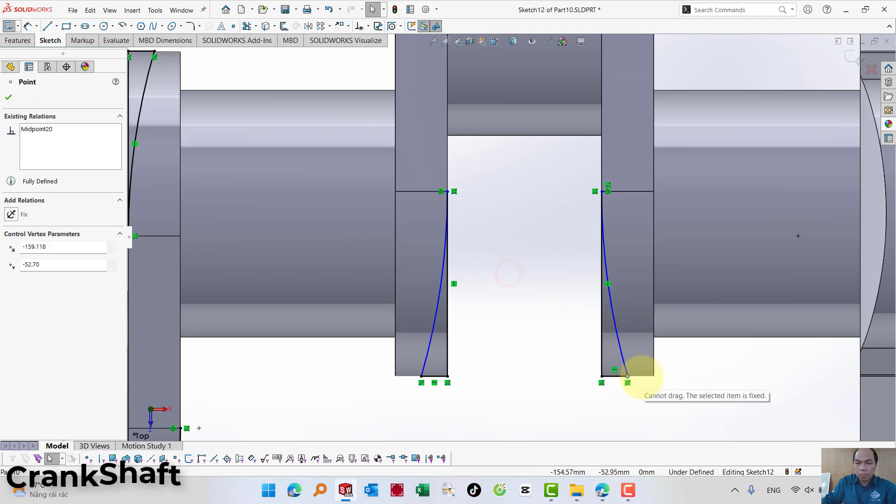
{"action": "left_click", "coordinate": [508, 275]}
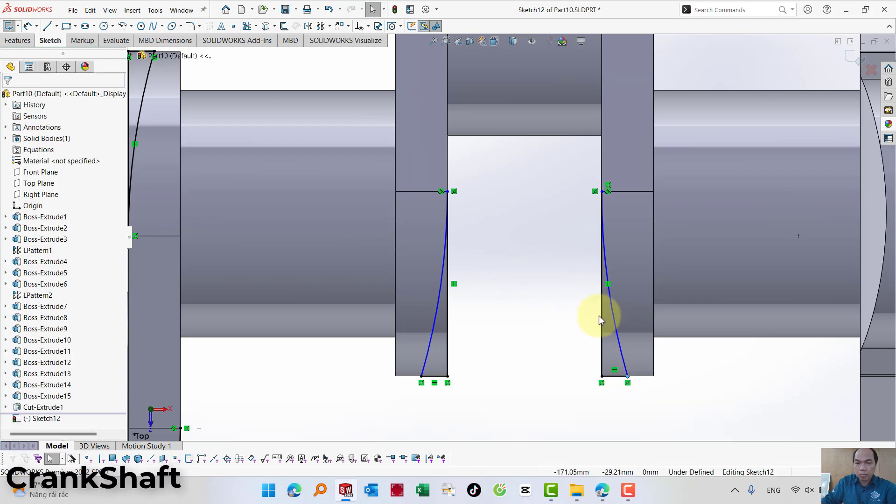
Make both curves' upper endpoints coincident with the web's horizontal edges, then exit Sketch12.
{"action": "left_click", "coordinate": [603, 193]}
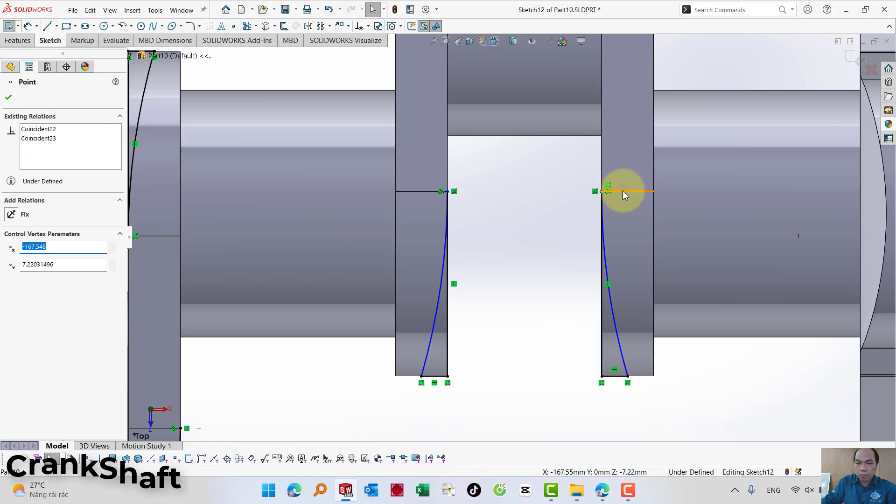
{"action": "left_click", "coordinate": [622, 190], "text": "ctrl"}
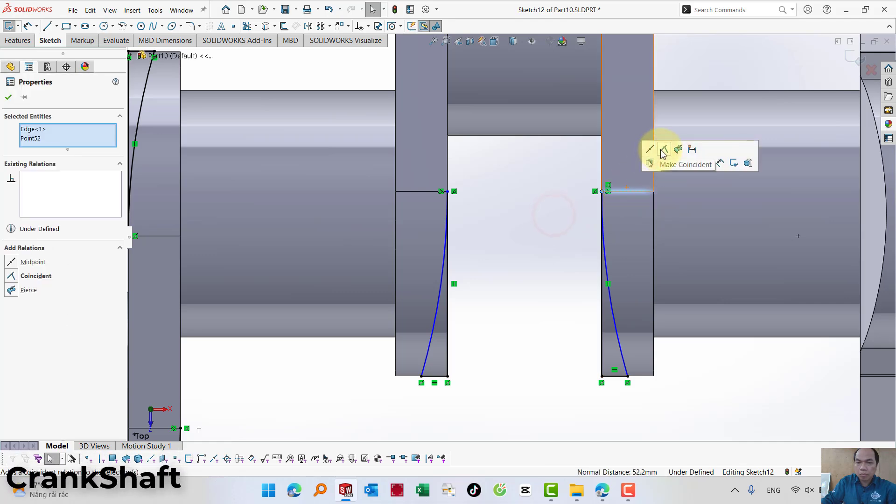
{"action": "left_click", "coordinate": [663, 150]}
{"action": "left_click", "coordinate": [514, 220]}
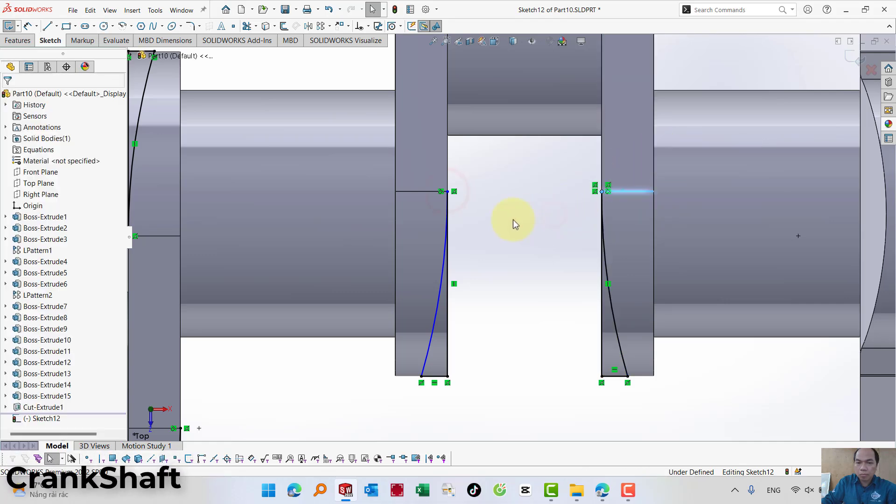
{"action": "left_click", "coordinate": [448, 191]}
{"action": "left_click", "coordinate": [416, 192], "text": "ctrl"}
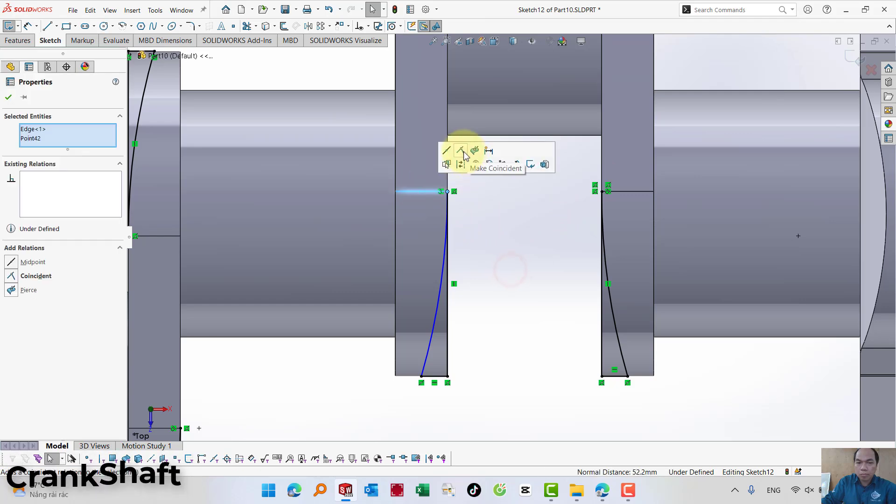
{"action": "left_click", "coordinate": [461, 150]}
{"action": "left_click", "coordinate": [510, 270]}
{"action": "key", "text": "f"}
{"action": "scroll", "coordinate": [511, 270], "scroll_direction": "up", "scroll_amount": 2}
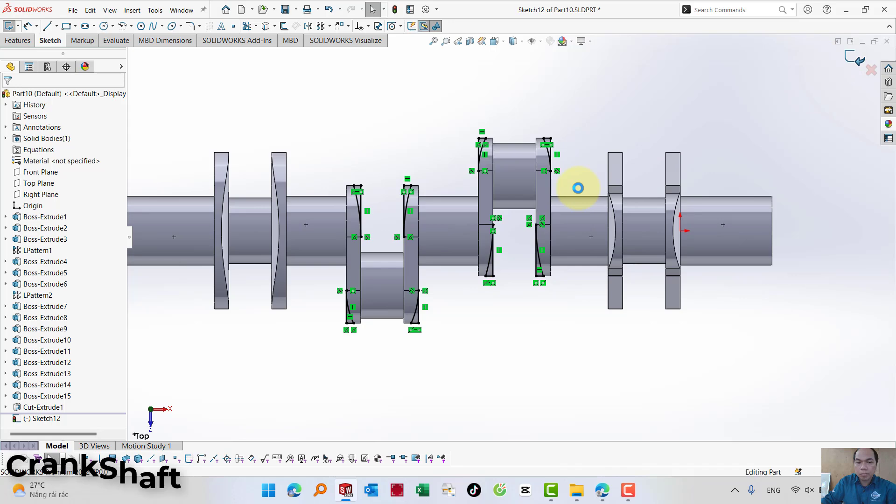
{"action": "key", "text": "ctrl+b"}
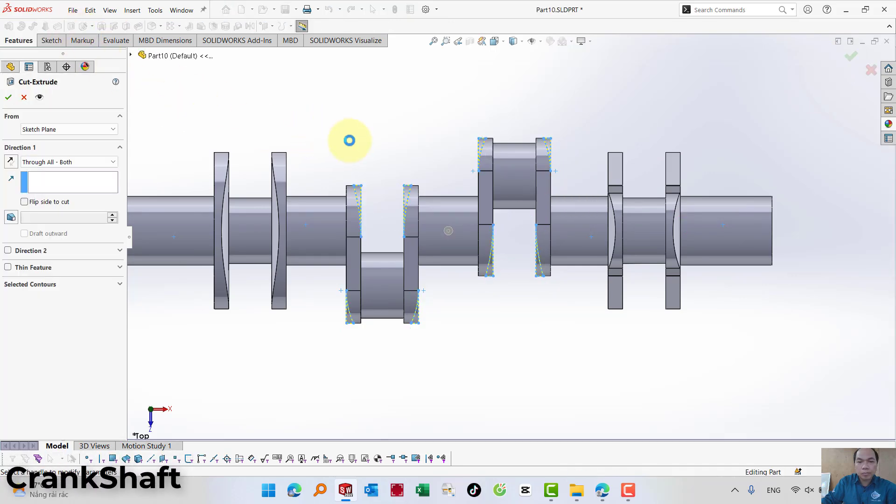
Set the cut to Through All - Both and accept it as Cut-Extrude2.
{"action": "mouse_move", "coordinate": [345, 140]}
{"action": "middle_mouse_down"}
{"action": "mouse_move", "coordinate": [356, 176]}
{"action": "mouse_move", "coordinate": [351, 213]}
{"action": "middle_mouse_up"}
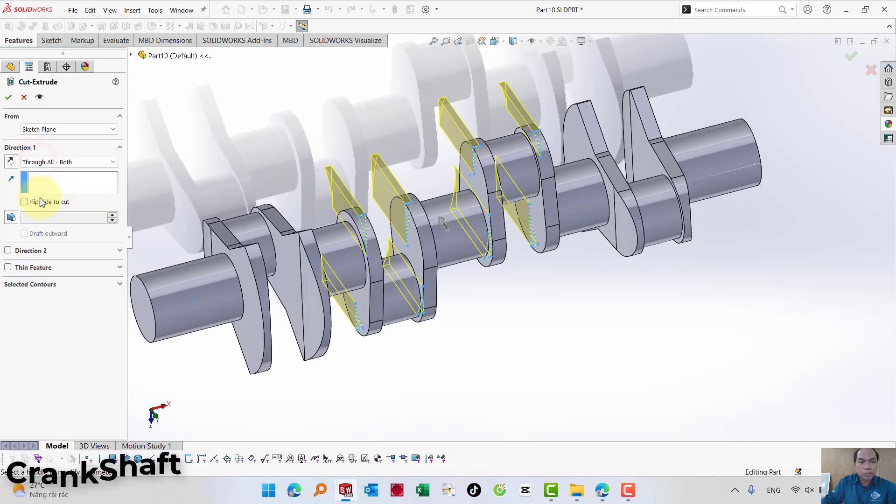
{"action": "left_click", "coordinate": [40, 163]}
{"action": "left_click", "coordinate": [39, 163]}
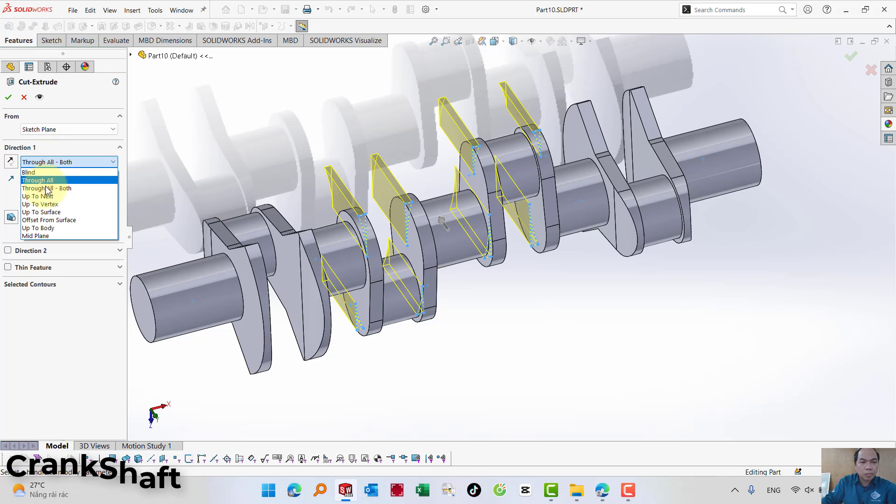
{"action": "left_click", "coordinate": [47, 188]}
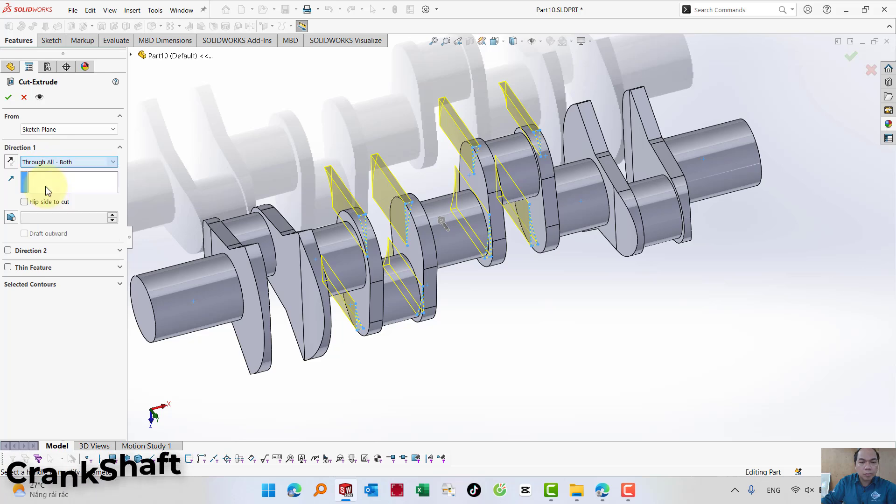
{"action": "left_click", "coordinate": [8, 97]}
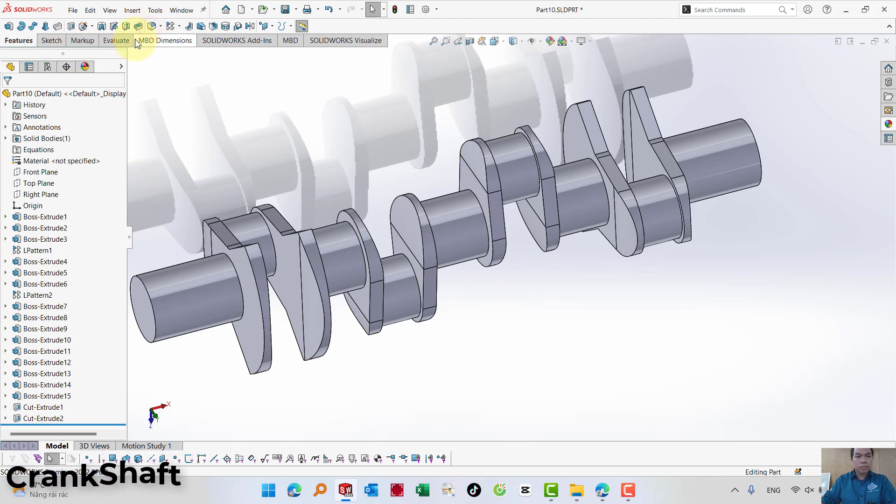
Start a 5 mm fillet with the edge filter and pick the first four crank-cheek edges.
{"action": "key", "text": "f"}
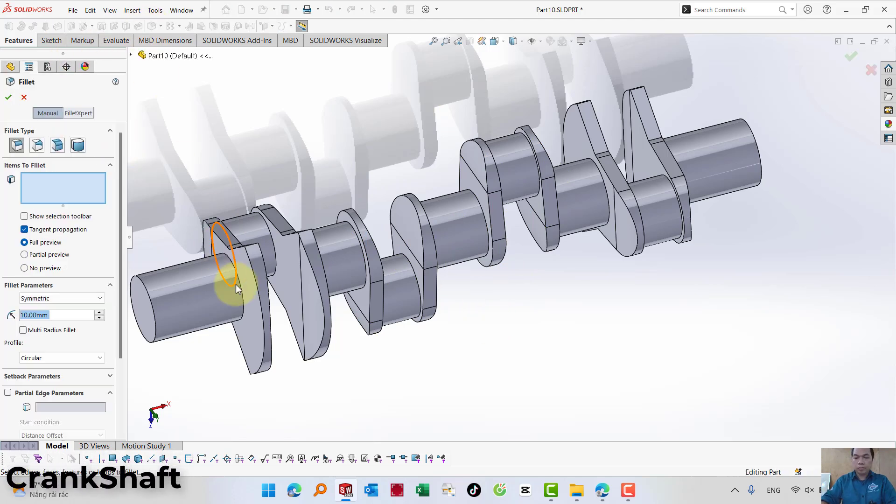
{"action": "middle_click_drag", "start_coordinate": [260, 251], "coordinate": [200, 410]}
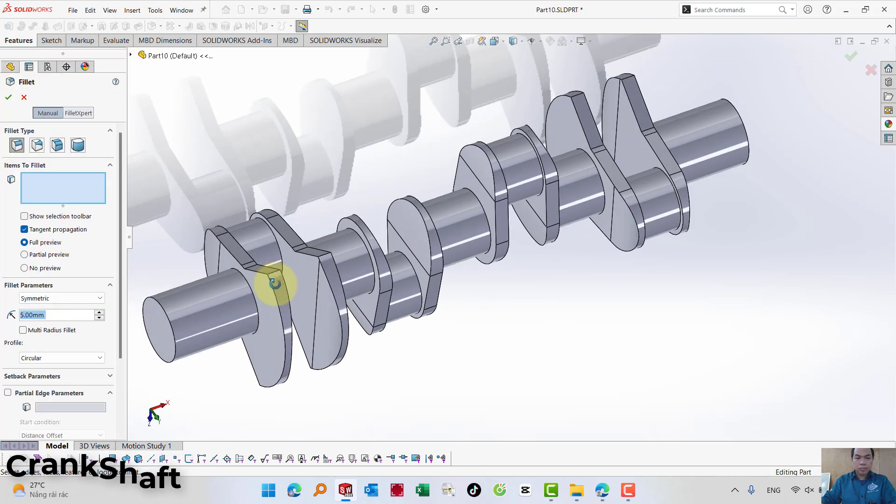
{"action": "left_click", "coordinate": [102, 460]}
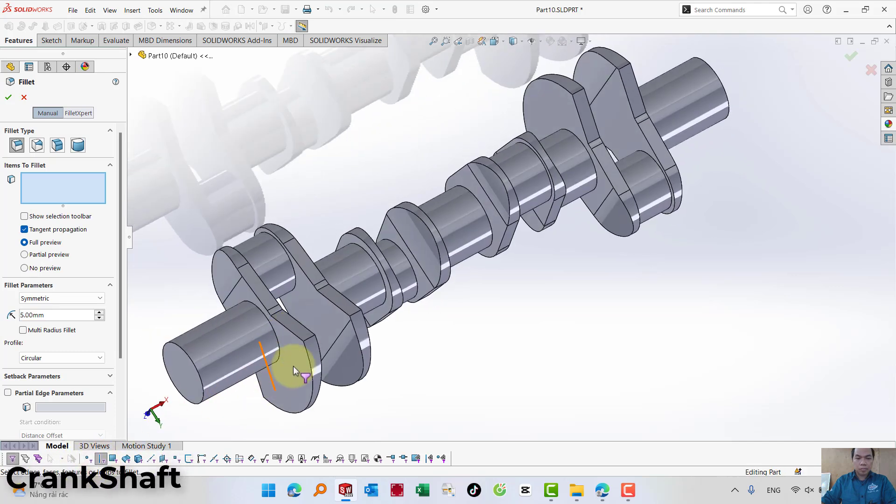
{"action": "scroll", "coordinate": [290, 370], "scroll_direction": "down", "scroll_amount": 4}
{"action": "left_click", "coordinate": [423, 269]}
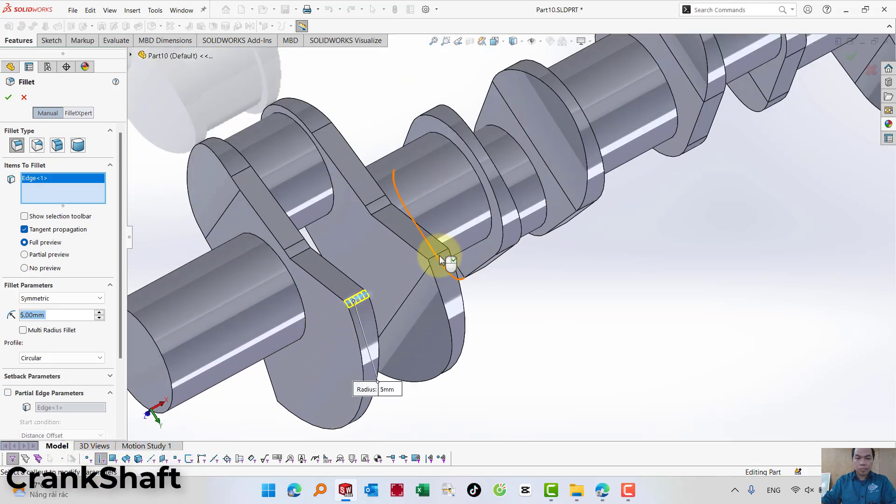
{"action": "left_click", "coordinate": [442, 258]}
{"action": "scroll", "coordinate": [563, 215], "scroll_direction": "up", "scroll_amount": 2}
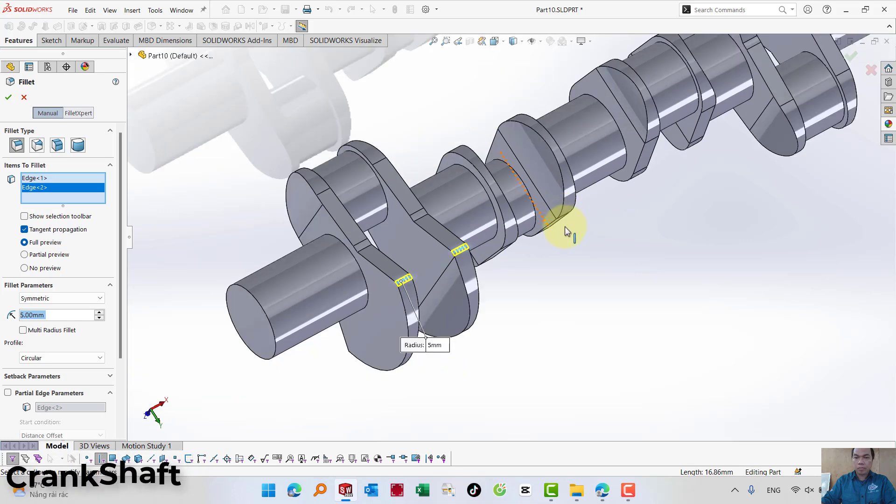
{"action": "scroll", "coordinate": [630, 177], "scroll_direction": "up", "scroll_amount": 3}
{"action": "scroll", "coordinate": [598, 125], "scroll_direction": "down", "scroll_amount": 4}
{"action": "scroll", "coordinate": [597, 123], "scroll_direction": "down", "scroll_amount": 2}
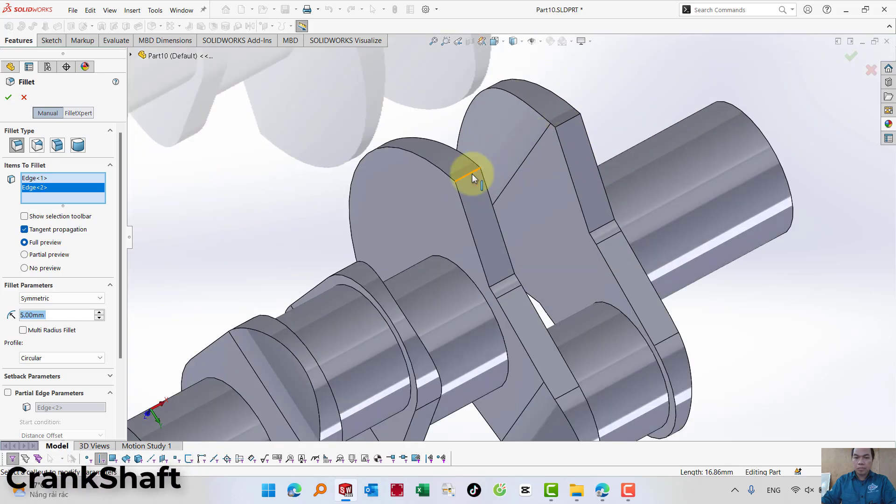
{"action": "left_click", "coordinate": [472, 177]}
{"action": "left_click", "coordinate": [569, 125]}
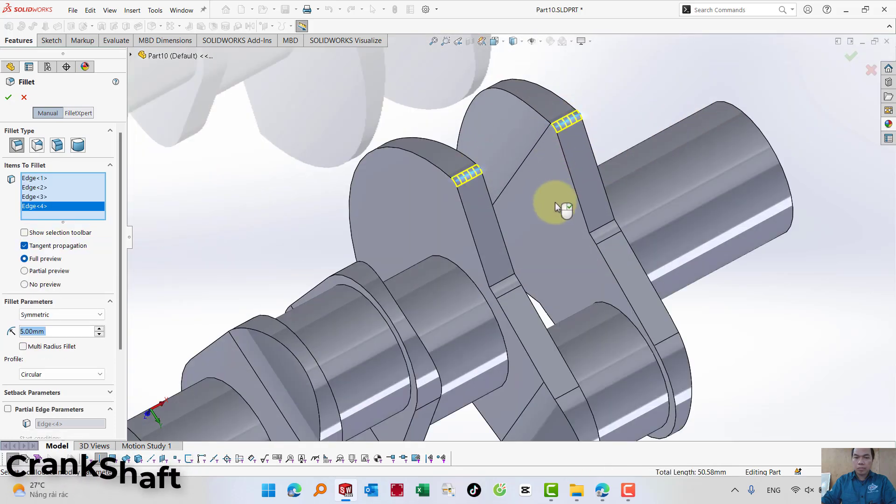
Add the remaining four cheek edges and apply the 5 mm fillet.
{"action": "scroll", "coordinate": [560, 201], "scroll_direction": "up", "scroll_amount": 5}
{"action": "mouse_move", "coordinate": [560, 201]}
{"action": "middle_mouse_down"}
{"action": "mouse_move", "coordinate": [517, 187]}
{"action": "mouse_move", "coordinate": [576, 126]}
{"action": "middle_mouse_up"}
{"action": "scroll", "coordinate": [400, 270], "scroll_direction": "down", "scroll_amount": 3}
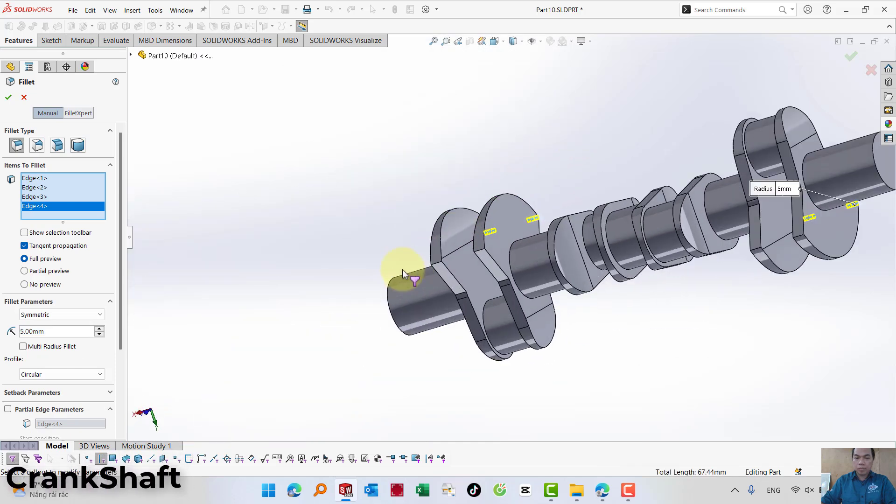
{"action": "scroll", "coordinate": [500, 252], "scroll_direction": "down", "scroll_amount": 3}
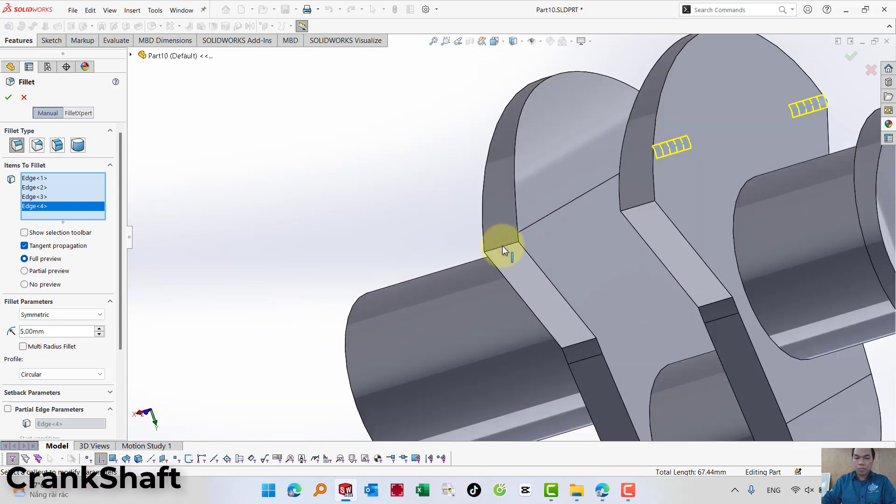
{"action": "left_click", "coordinate": [502, 246]}
{"action": "left_click", "coordinate": [637, 205]}
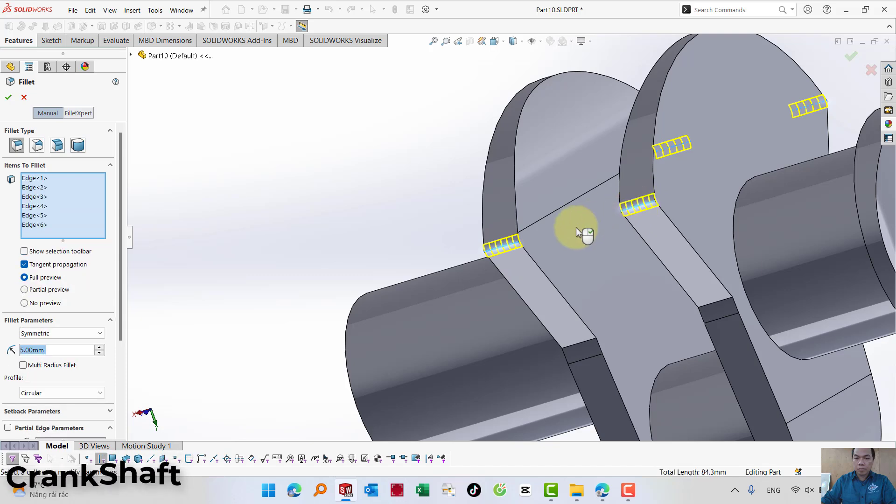
{"action": "scroll", "coordinate": [576, 227], "scroll_direction": "up", "scroll_amount": 3}
{"action": "scroll", "coordinate": [554, 245], "scroll_direction": "up", "scroll_amount": 3}
{"action": "scroll", "coordinate": [588, 233], "scroll_direction": "up", "scroll_amount": 3}
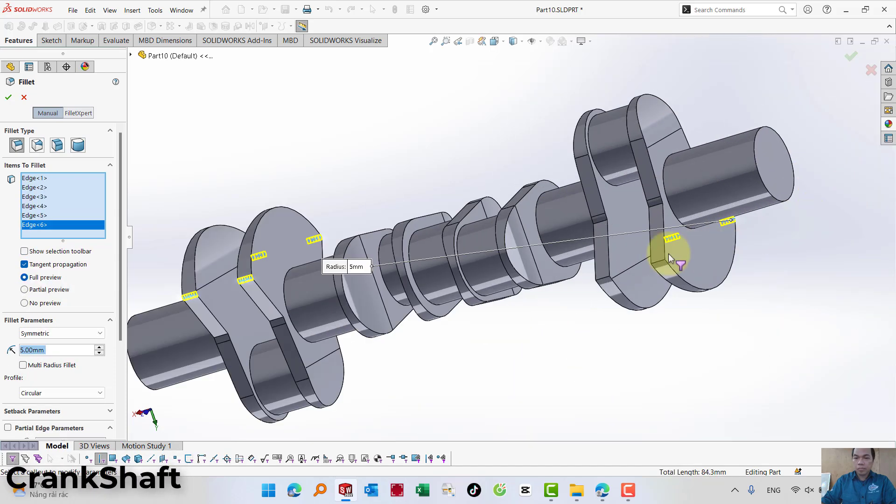
{"action": "scroll", "coordinate": [668, 253], "scroll_direction": "down", "scroll_amount": 2}
{"action": "left_click", "coordinate": [558, 286]}
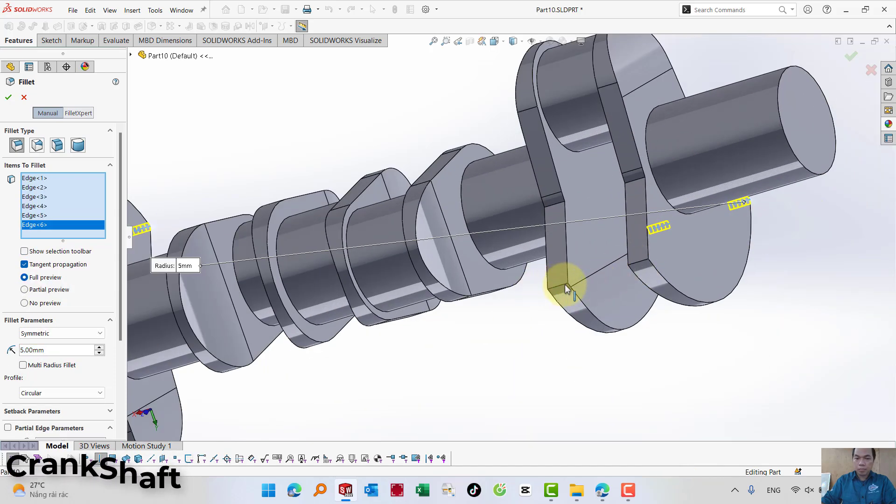
{"action": "left_click", "coordinate": [636, 265]}
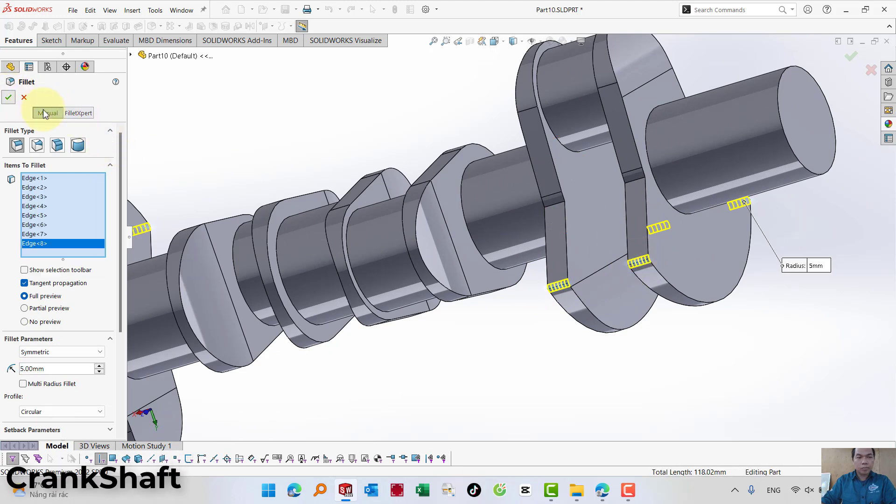
{"action": "key", "text": "Return"}
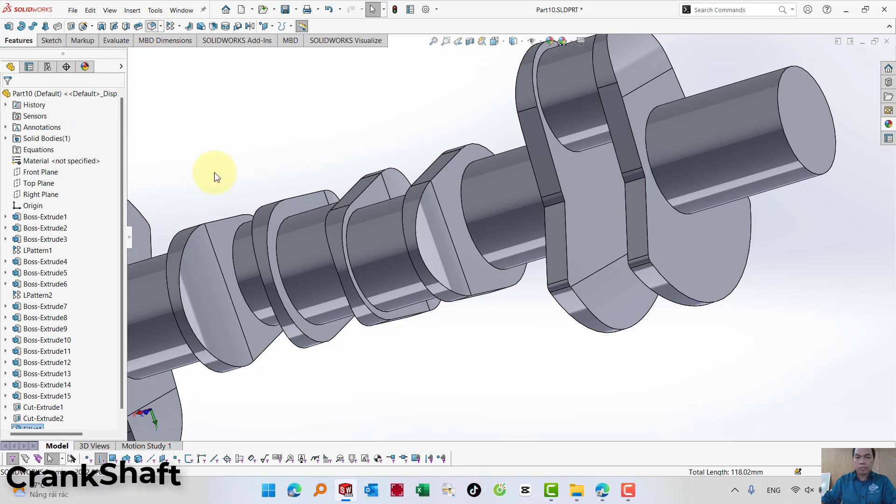
{"action": "key", "text": "Return"}
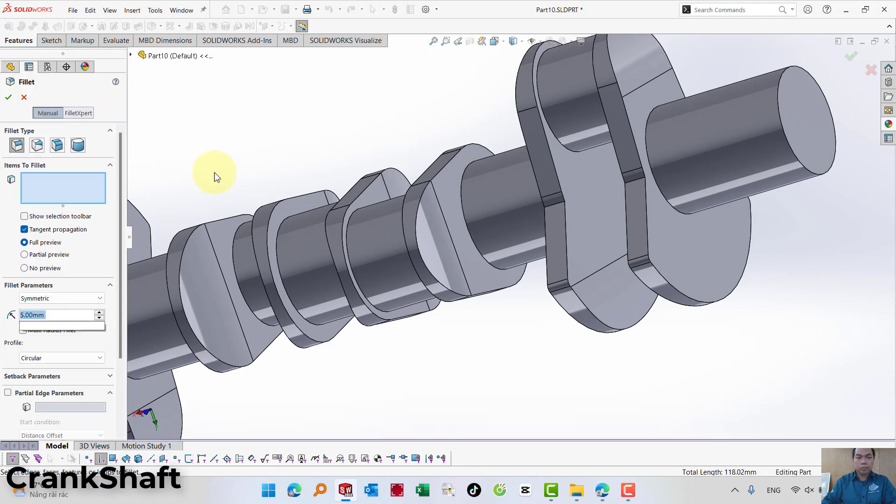
{"action": "type", "text": "2"}
Add the right-hand crank-web outline edges to the 2 mm fillet, listing Edge<1> to Edge<8>.
{"action": "left_click", "coordinate": [553, 158]}
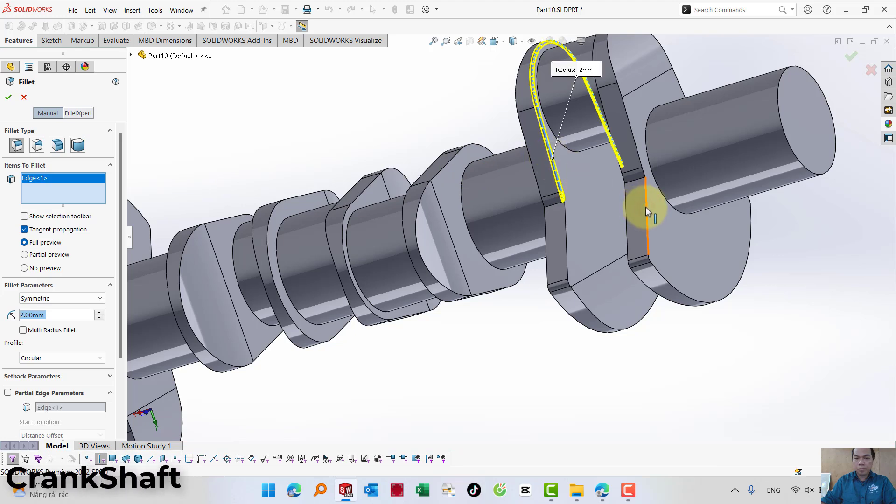
{"action": "left_click", "coordinate": [646, 208]}
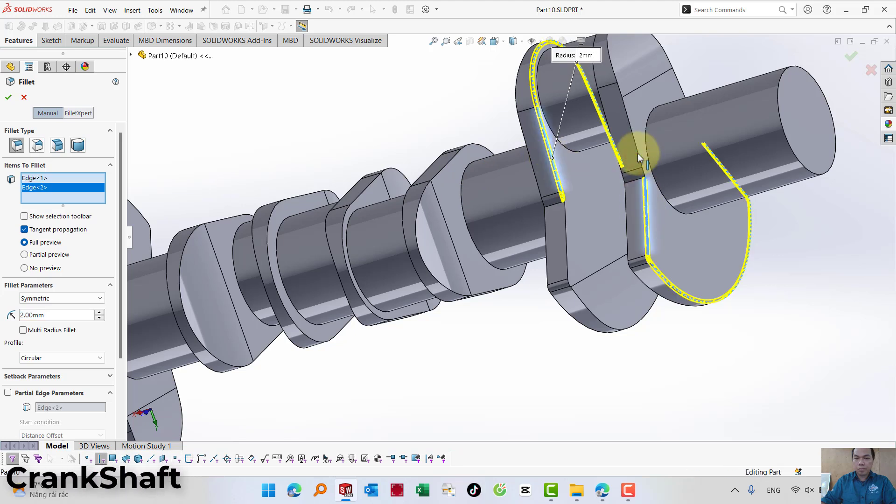
{"action": "left_click", "coordinate": [567, 223]}
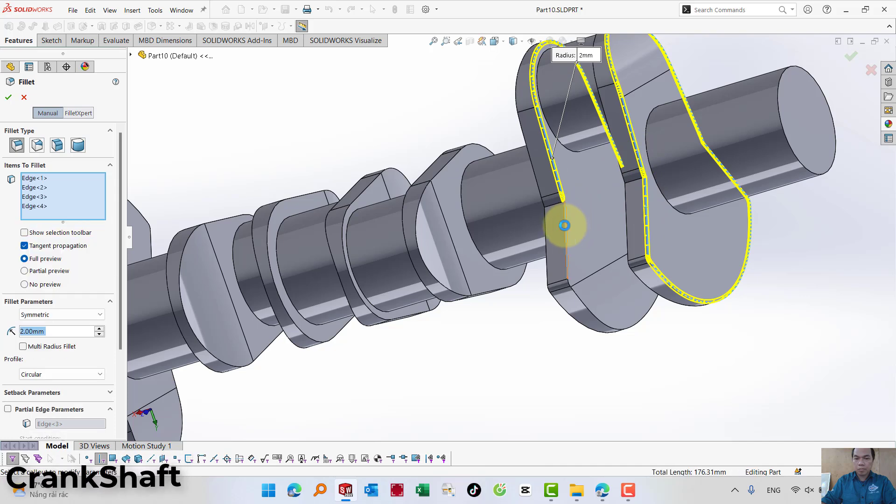
{"action": "left_click", "coordinate": [545, 244]}
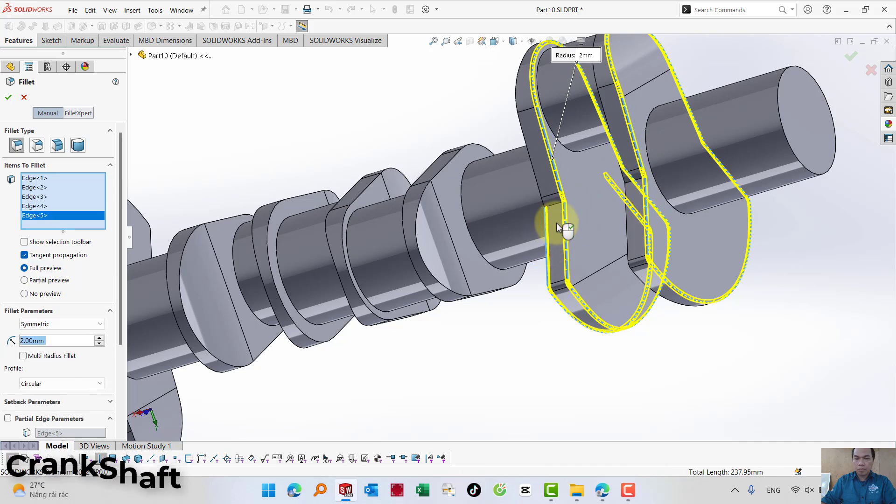
{"action": "left_click", "coordinate": [535, 176]}
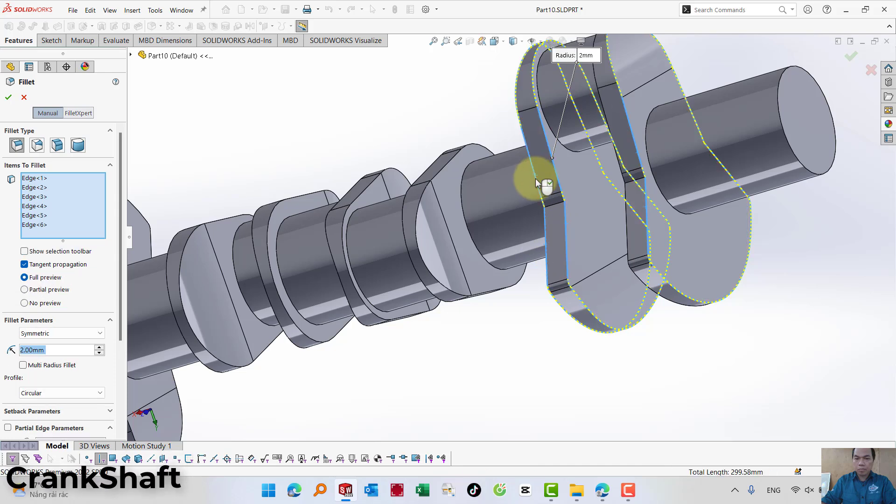
{"action": "left_click", "coordinate": [628, 244]}
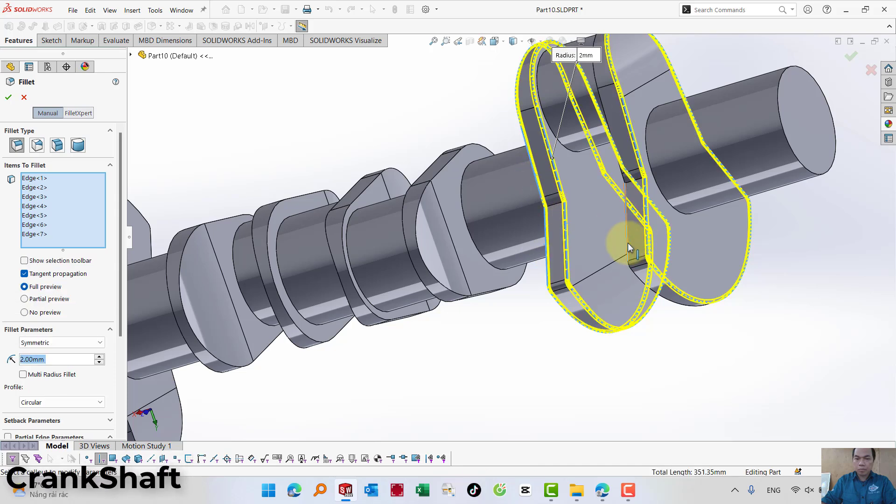
{"action": "left_click", "coordinate": [602, 102]}
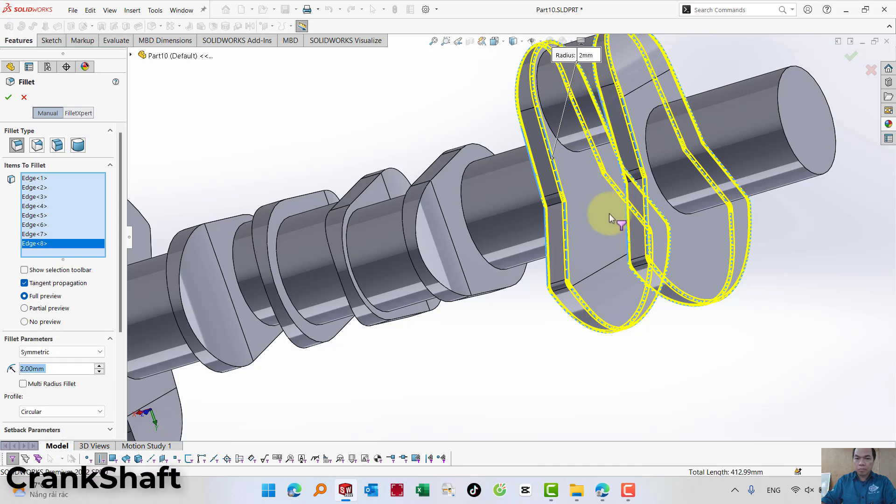
{"action": "scroll", "coordinate": [609, 215], "scroll_direction": "up", "scroll_amount": 5}
{"action": "scroll", "coordinate": [304, 273], "scroll_direction": "down", "scroll_amount": 5}
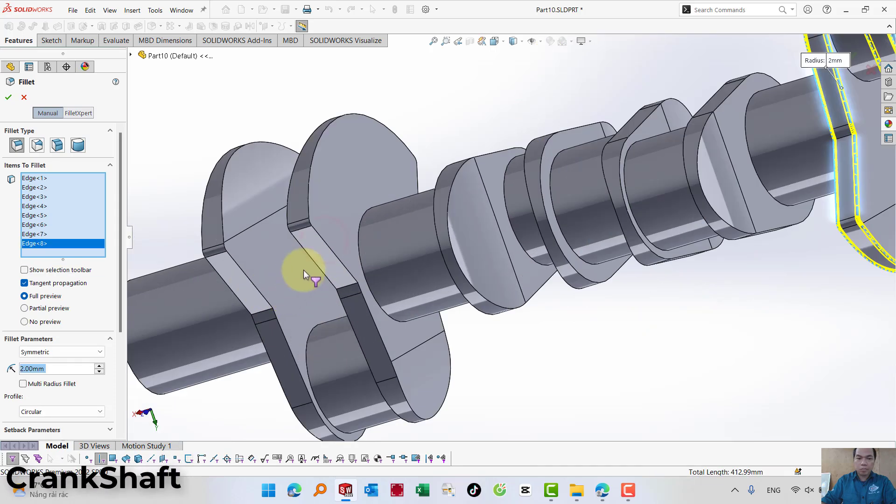
Add the left crank webs' edge loops, bringing the 2 mm fillet to sixteen edges.
{"action": "left_click", "coordinate": [325, 240]}
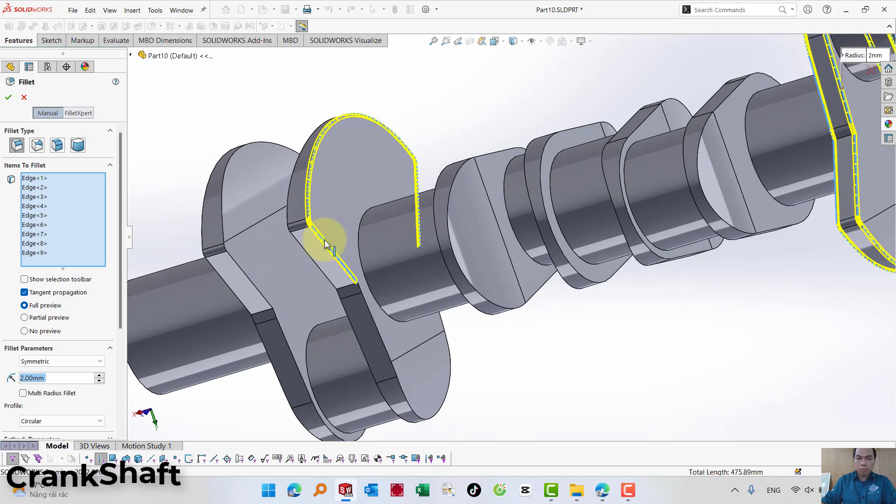
{"action": "left_click", "coordinate": [376, 323]}
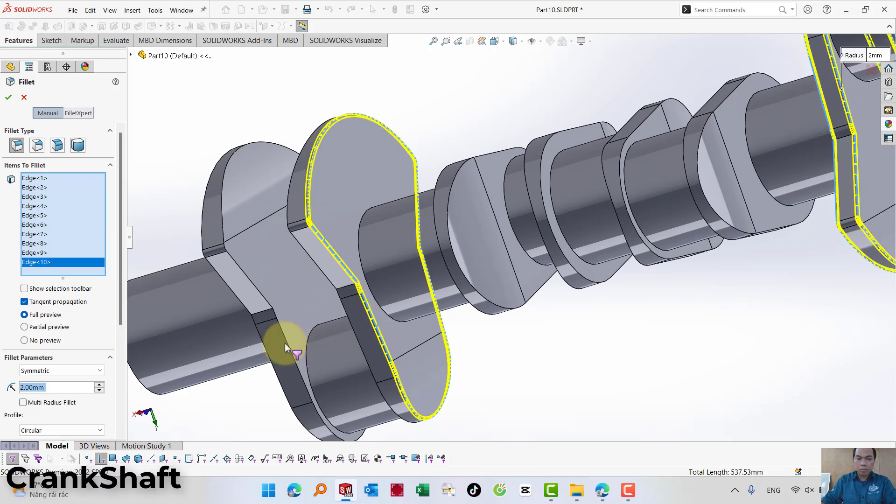
{"action": "left_click", "coordinate": [271, 310]}
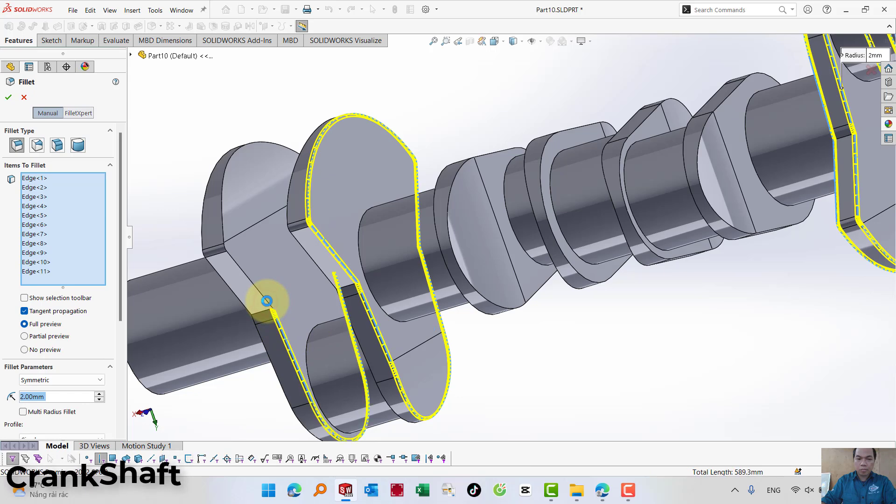
{"action": "left_click", "coordinate": [269, 306]}
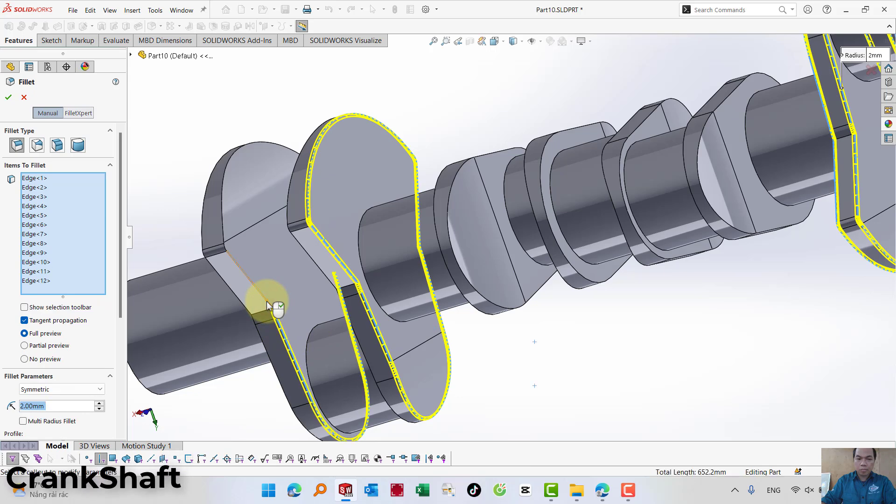
{"action": "left_click", "coordinate": [319, 267]}
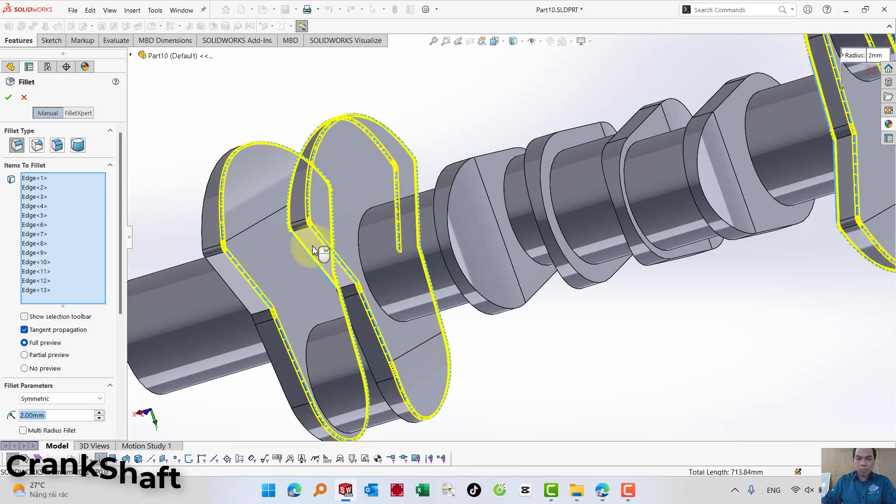
{"action": "left_click", "coordinate": [369, 370]}
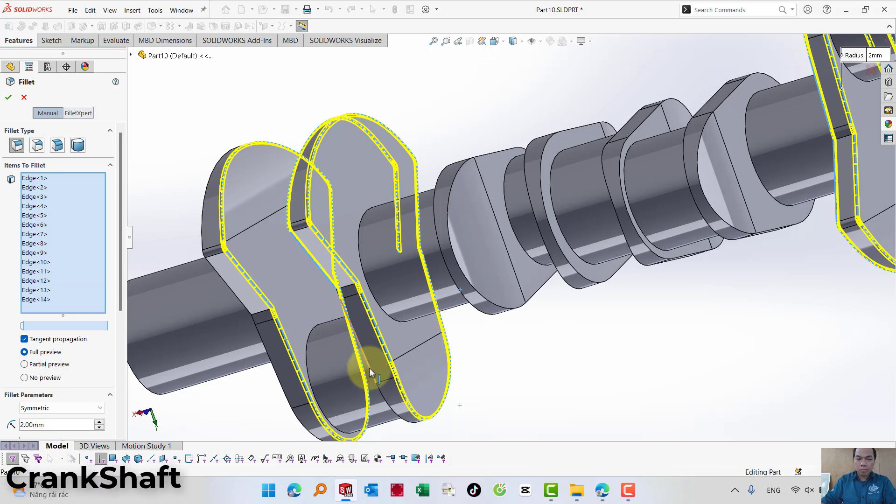
{"action": "left_click", "coordinate": [267, 357]}
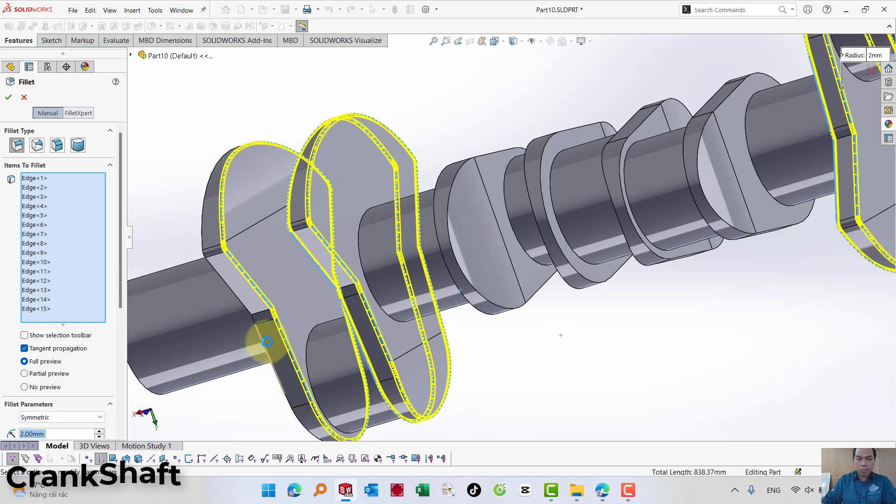
{"action": "left_click", "coordinate": [247, 312]}
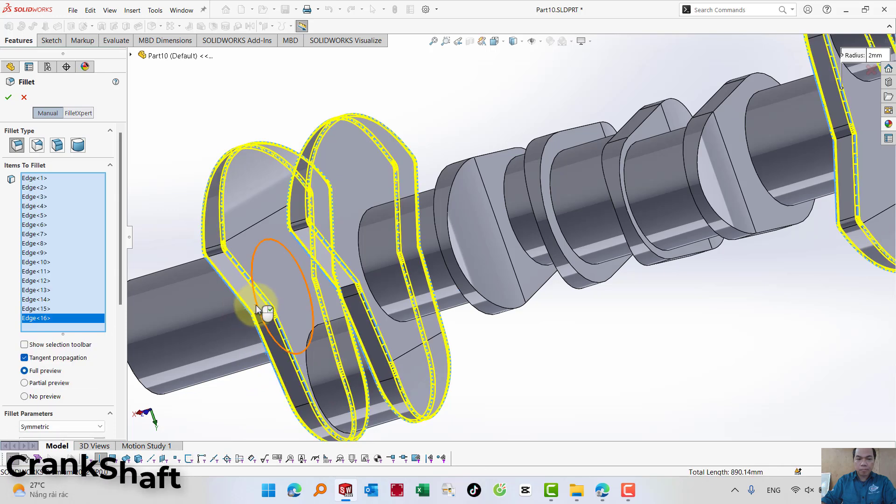
{"action": "mouse_move", "coordinate": [259, 313]}
{"action": "middle_mouse_down"}
{"action": "mouse_move", "coordinate": [579, 208]}
{"action": "mouse_move", "coordinate": [580, 254]}
{"action": "middle_mouse_up"}
Add the middle crank webs' edge loops, bringing the 2 mm fillet to 24 edges.
{"action": "scroll", "coordinate": [547, 110], "scroll_direction": "down", "scroll_amount": 3}
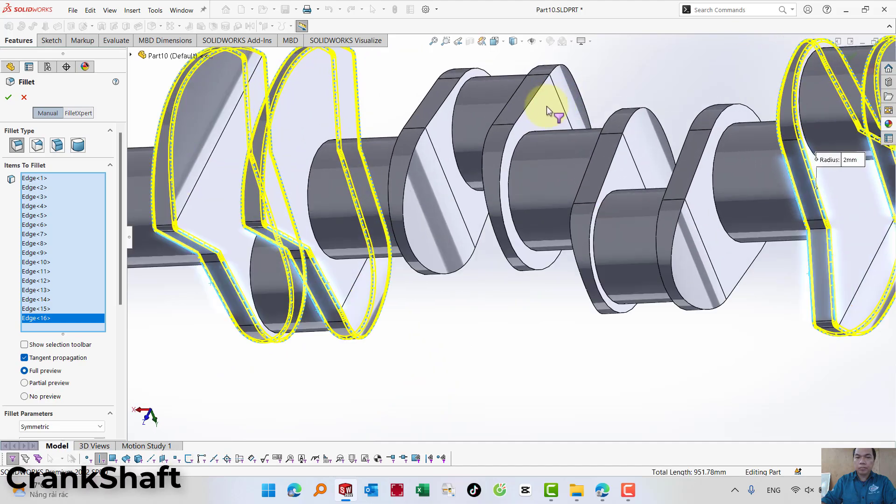
{"action": "left_click", "coordinate": [419, 109]}
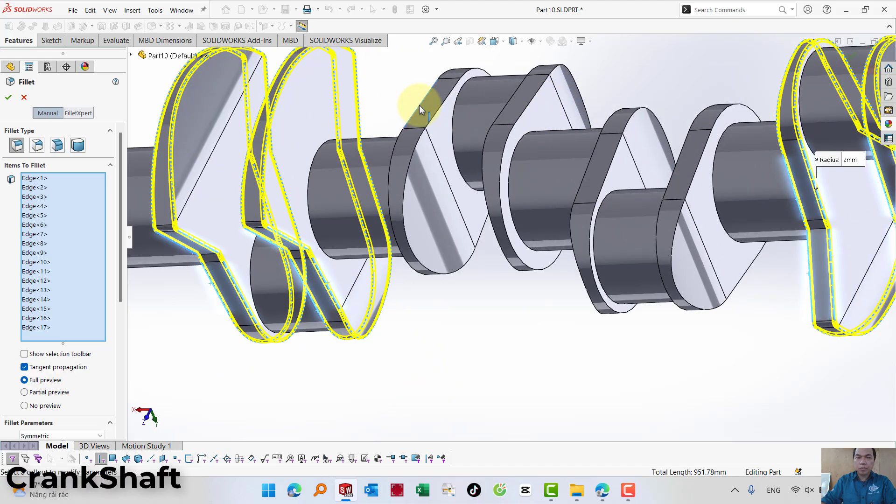
{"action": "left_click", "coordinate": [481, 242]}
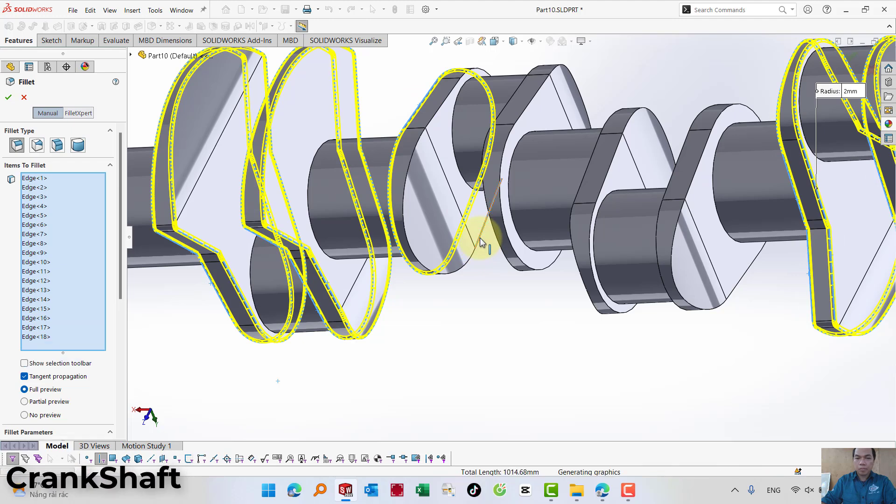
{"action": "left_click", "coordinate": [498, 241]}
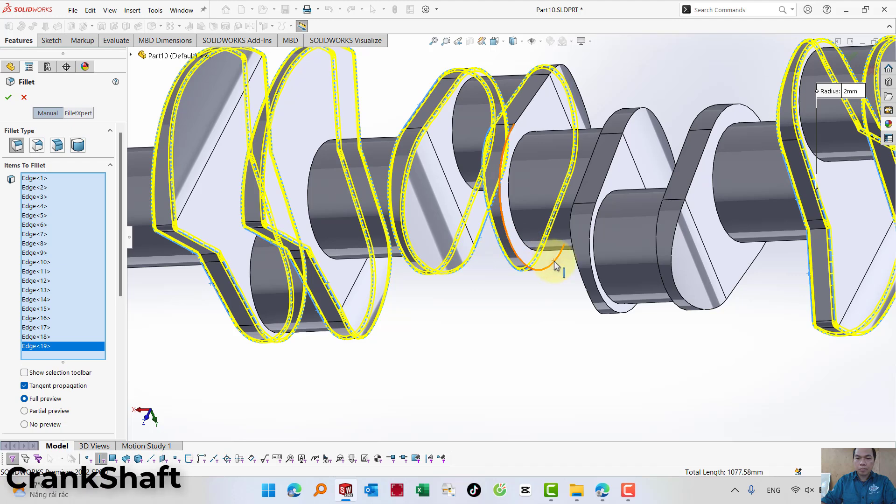
{"action": "left_click", "coordinate": [554, 264]}
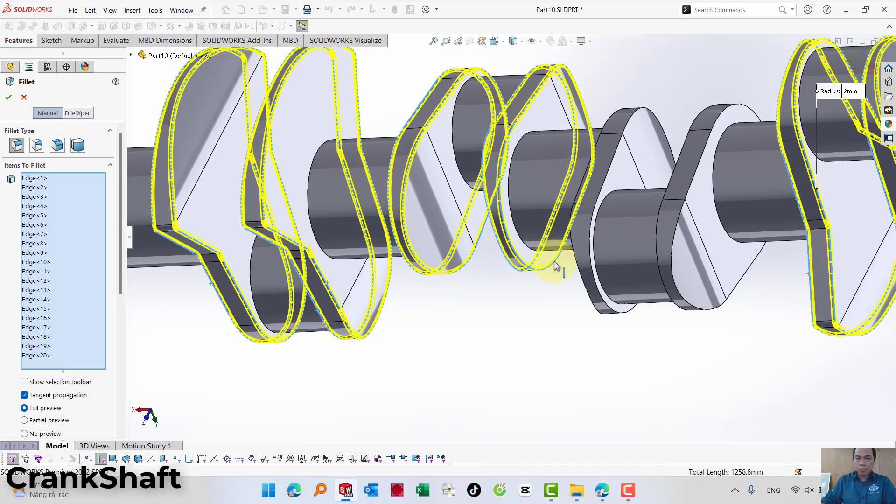
{"action": "left_click", "coordinate": [577, 259]}
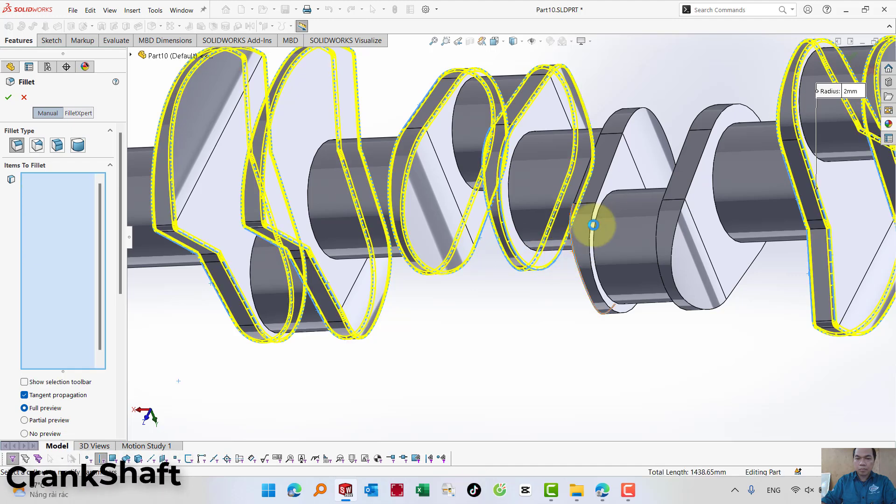
{"action": "left_click", "coordinate": [612, 173]}
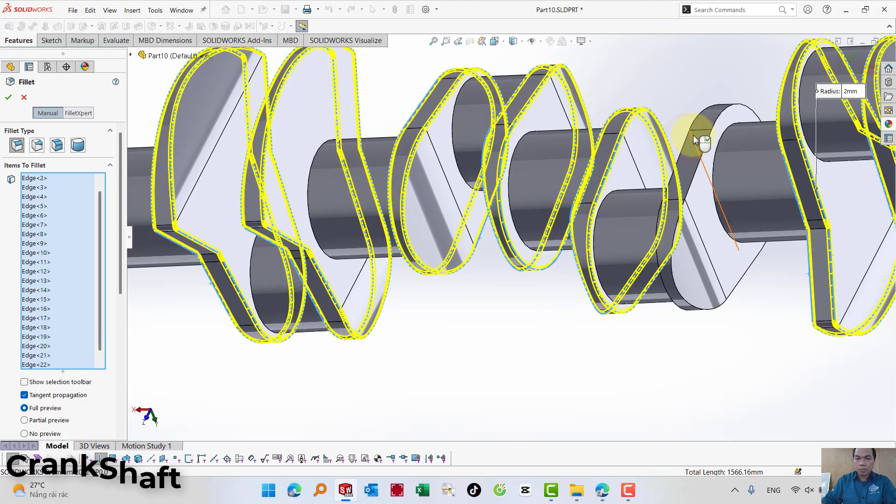
{"action": "left_click", "coordinate": [690, 142]}
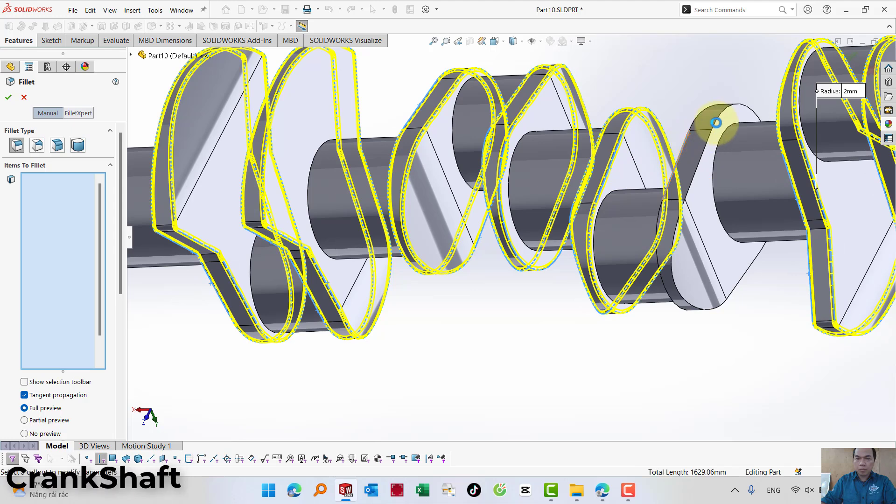
{"action": "left_click", "coordinate": [718, 119]}
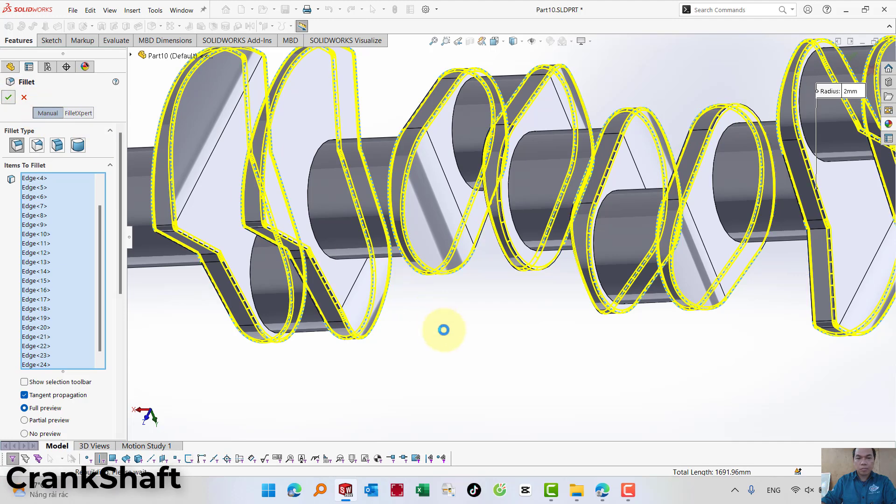
Show the crankshaft in isometric view and open the appearance options for a shaft face.
{"action": "key", "text": "f"}
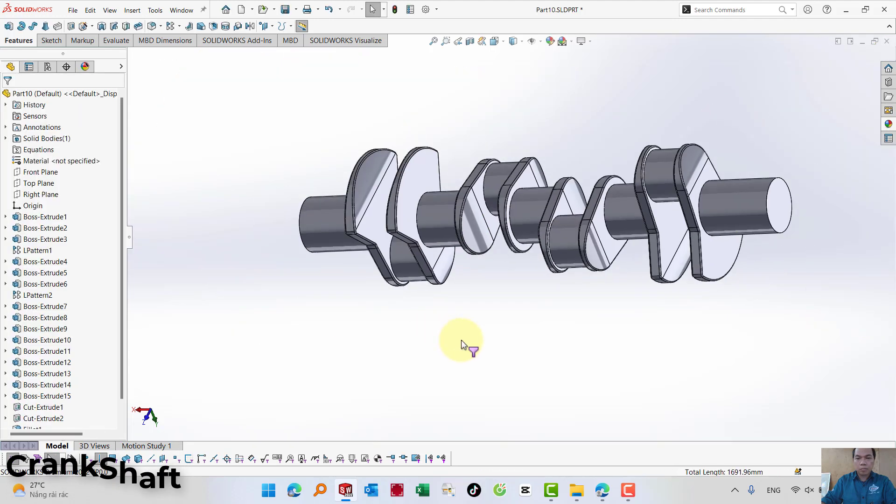
{"action": "left_click", "coordinate": [498, 40]}
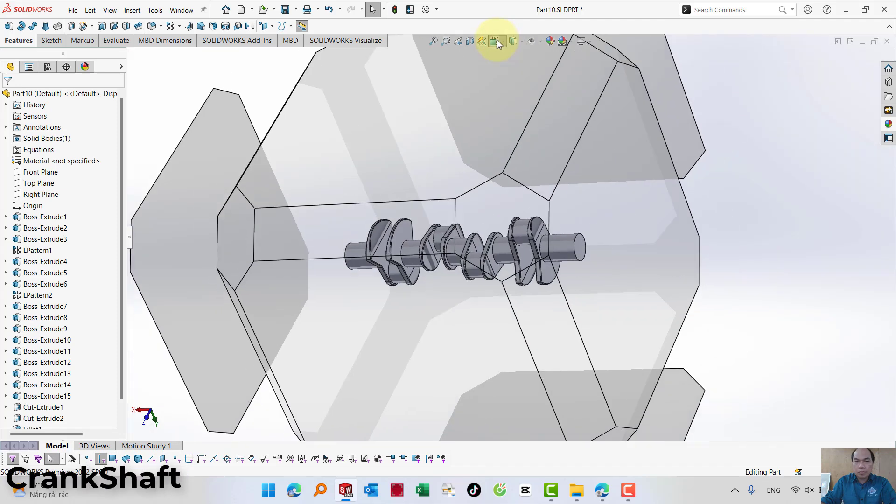
{"action": "left_click", "coordinate": [545, 66]}
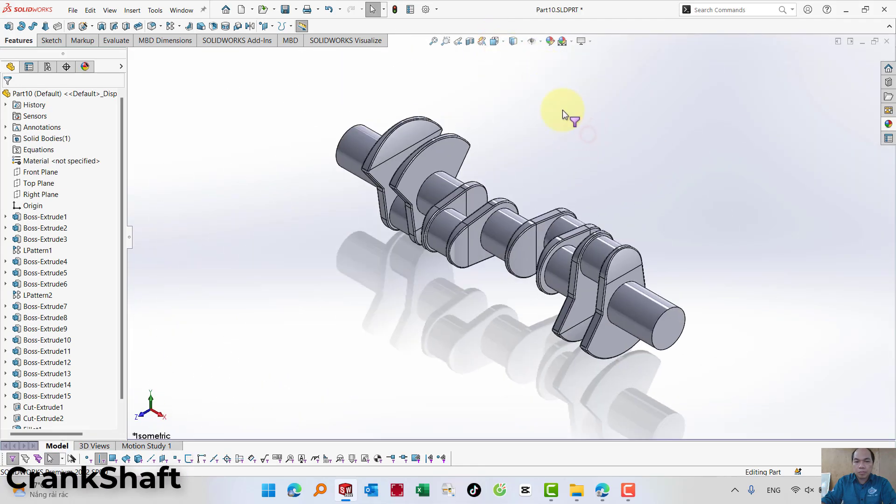
{"action": "left_click", "coordinate": [353, 147]}
{"action": "left_click", "coordinate": [450, 97]}
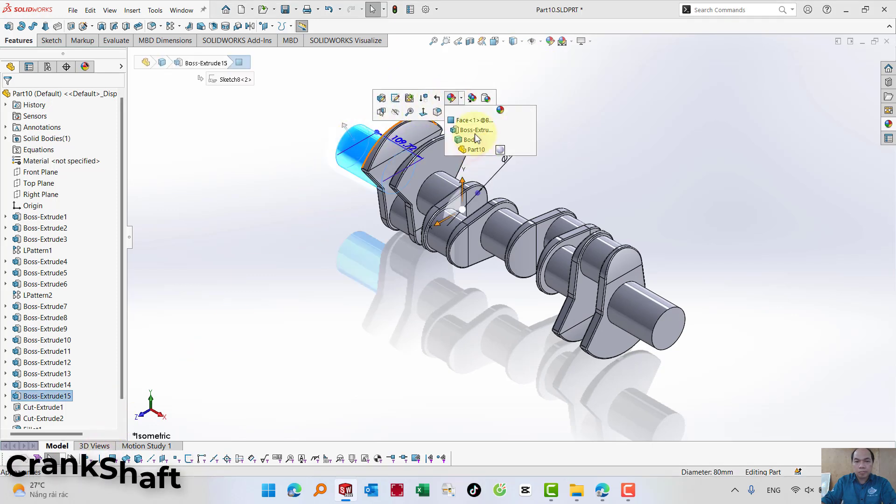
Apply the Metal > Steel carbon steel appearance to the whole Part10.
{"action": "left_click", "coordinate": [473, 150]}
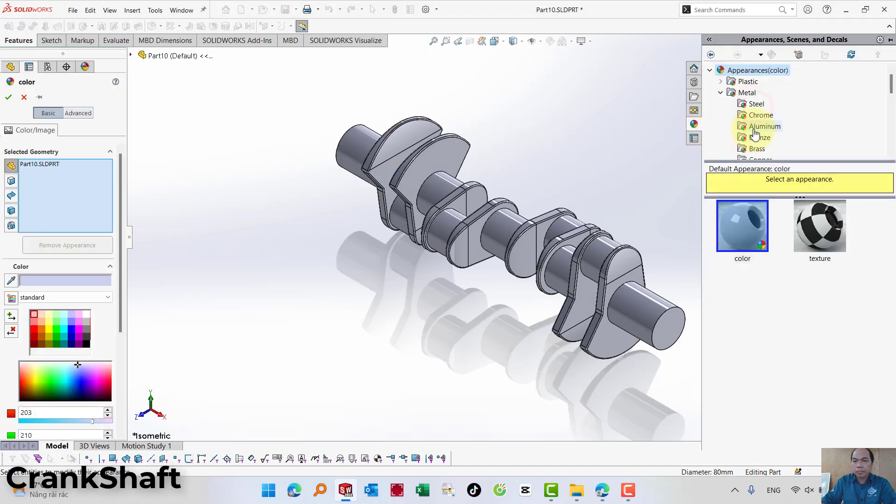
{"action": "left_click", "coordinate": [757, 105]}
{"action": "scroll", "coordinate": [819, 293], "scroll_direction": "down", "scroll_amount": 3}
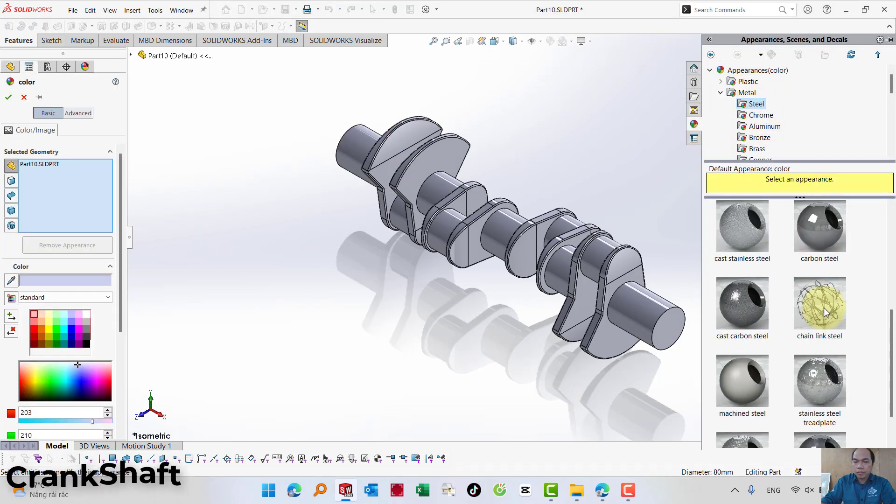
{"action": "left_click", "coordinate": [823, 261]}
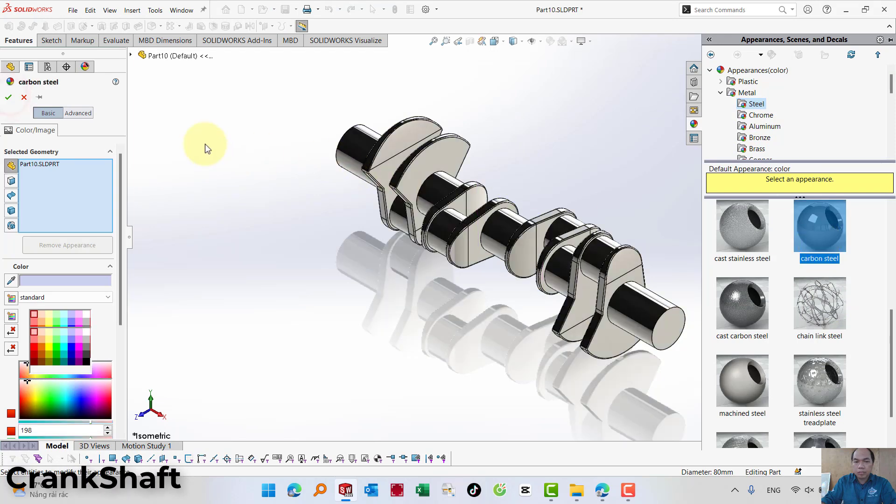
{"action": "left_click", "coordinate": [8, 96]}
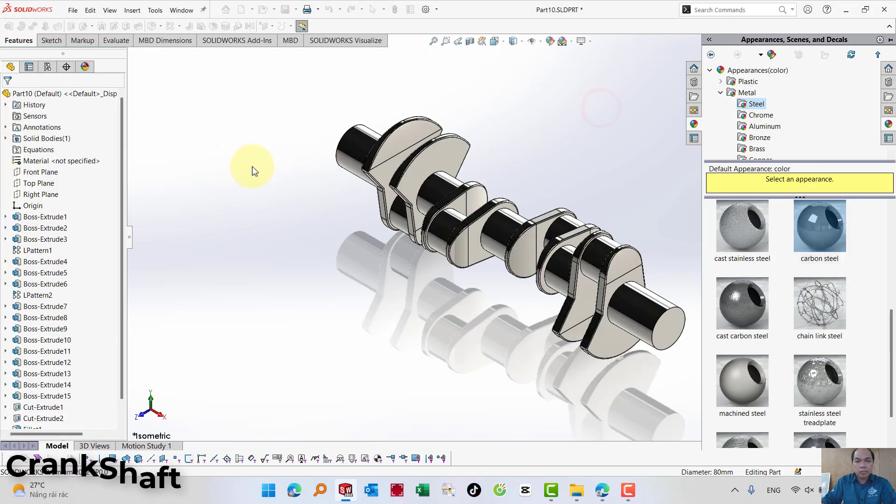
{"action": "mouse_move", "coordinate": [651, 156]}
{"action": "middle_mouse_down"}
{"action": "mouse_move", "coordinate": [635, 139]}
{"action": "mouse_move", "coordinate": [506, 144]}
{"action": "mouse_move", "coordinate": [654, 144]}
{"action": "mouse_move", "coordinate": [734, 176]}
{"action": "mouse_move", "coordinate": [736, 192]}
{"action": "middle_mouse_up"}
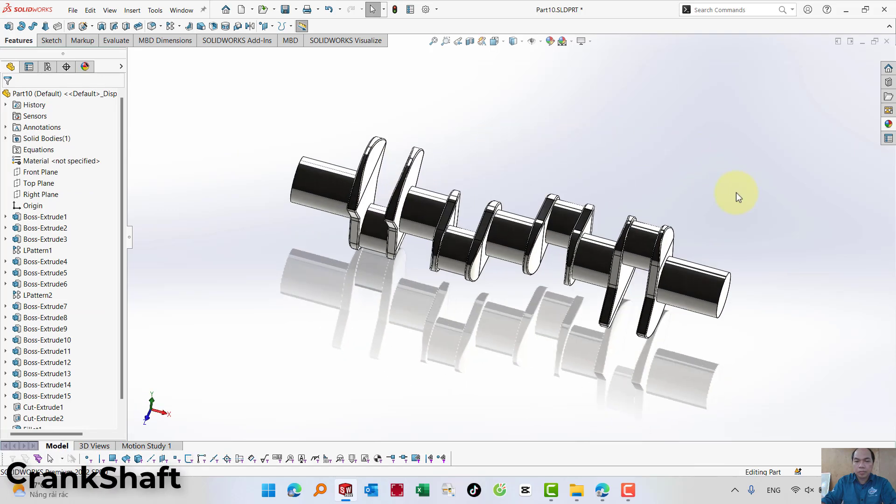
Save the part as '08. CrankShaft.SLDPRT' in the V8 Engine Project folder.
{"action": "left_click", "coordinate": [74, 11]}
{"action": "left_click", "coordinate": [110, 131]}
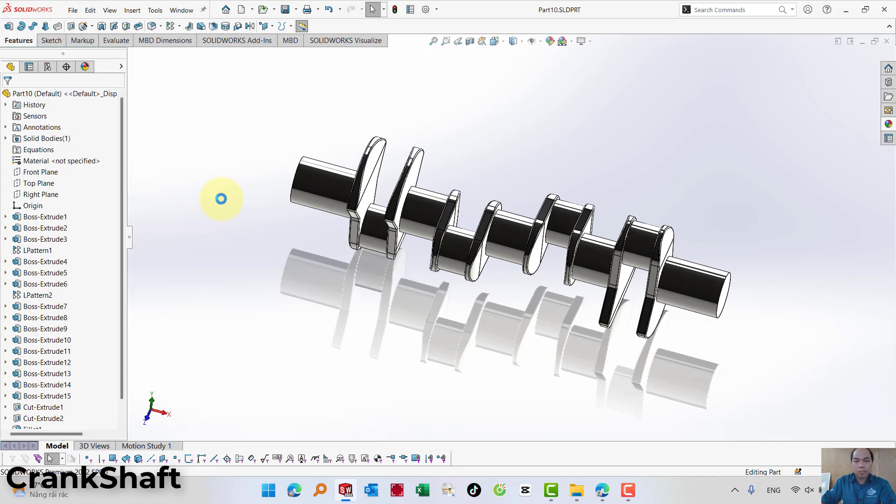
{"action": "type", "text": "08."}
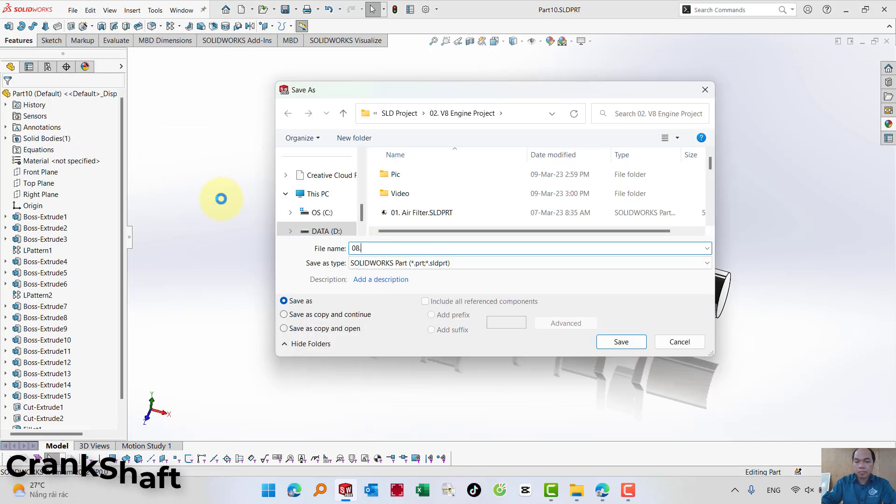
{"action": "type", "text": " cRA"}
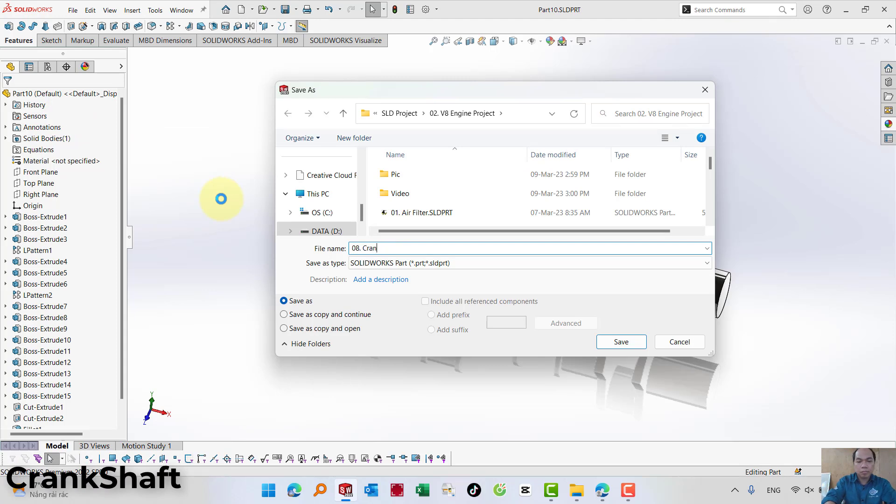
{"action": "key", "text": "BackSpace"}
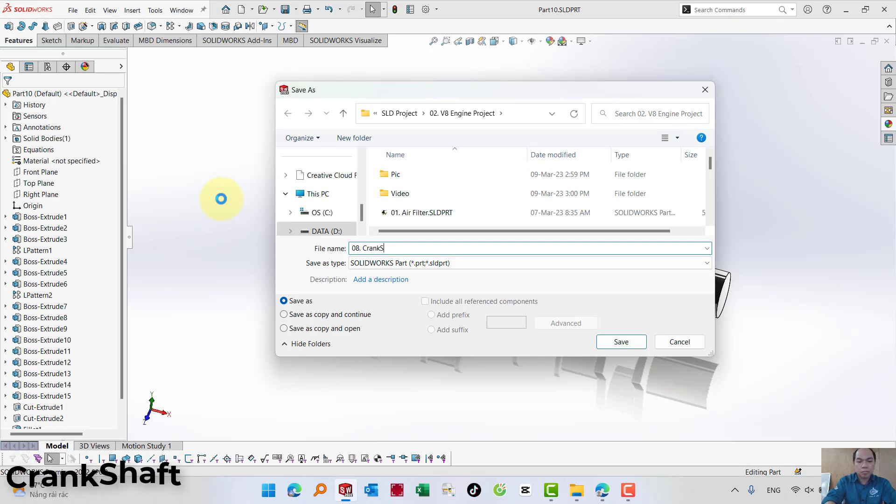
{"action": "left_click", "coordinate": [617, 342]}
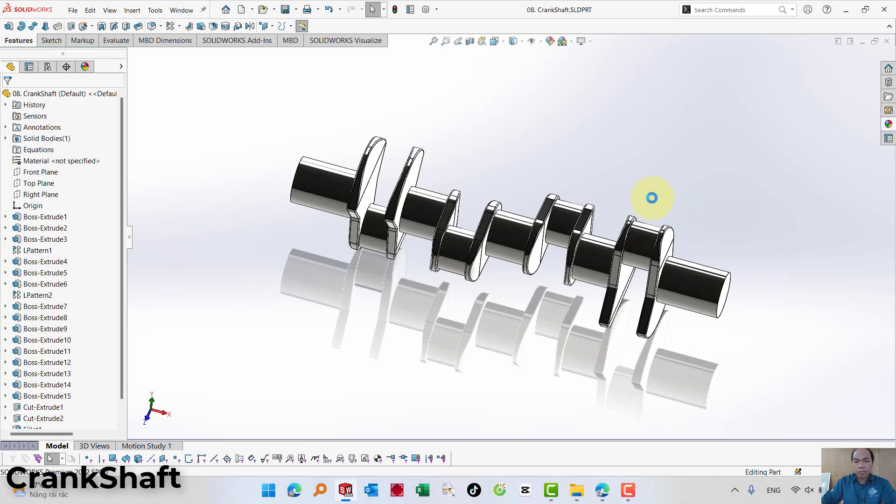
{"action": "mouse_move", "coordinate": [650, 196]}
{"action": "middle_mouse_down"}
{"action": "mouse_move", "coordinate": [550, 184]}
{"action": "mouse_move", "coordinate": [252, 202]}
{"action": "mouse_move", "coordinate": [276, 206]}
{"action": "mouse_move", "coordinate": [246, 176]}
{"action": "mouse_move", "coordinate": [317, 72]}
{"action": "mouse_move", "coordinate": [290, 160]}
{"action": "middle_mouse_up"}
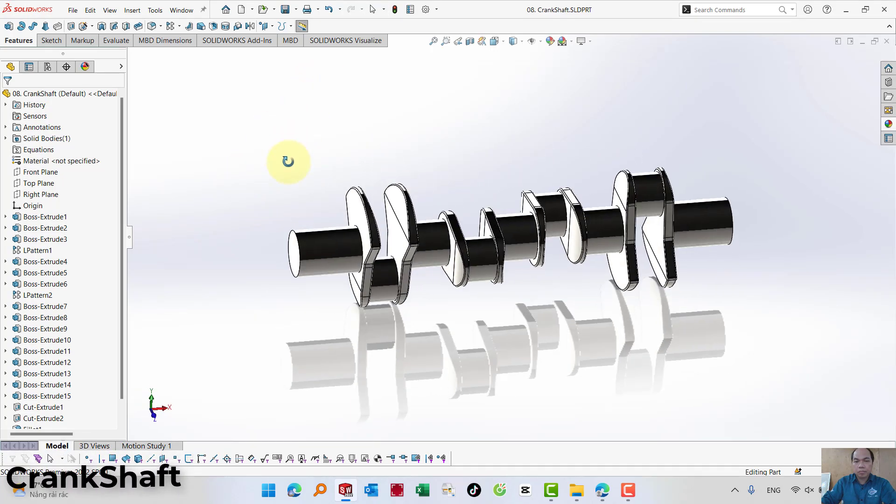
{"action": "left_click", "coordinate": [502, 41]}
{"action": "left_click", "coordinate": [547, 69]}
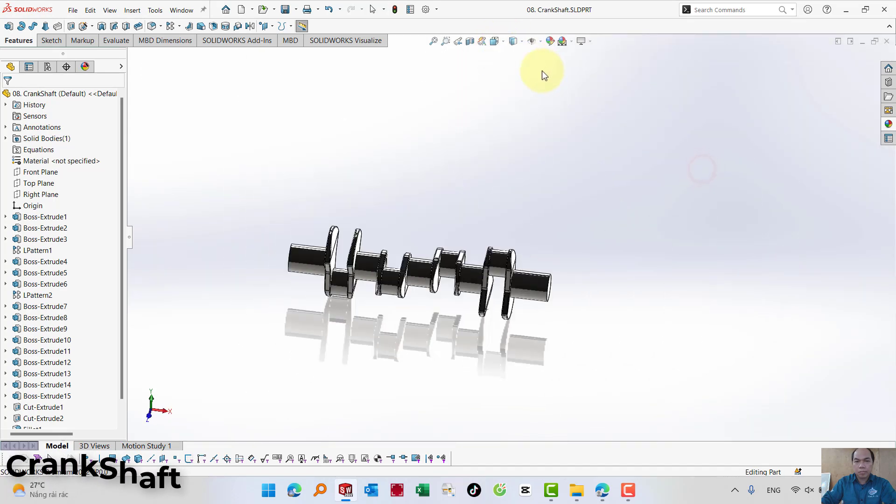